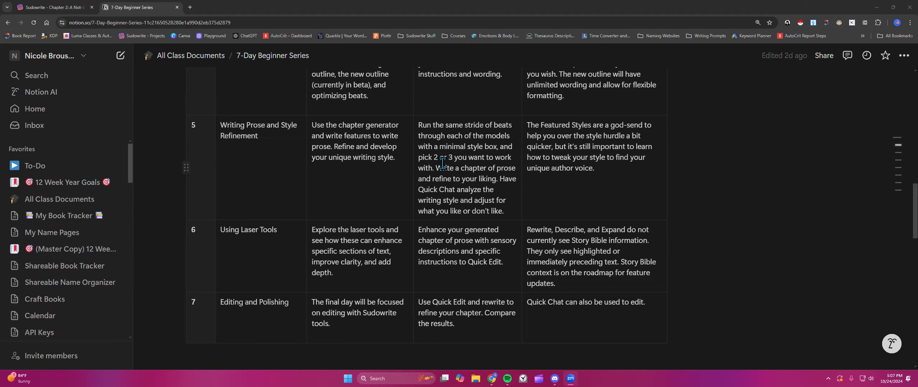
Switch to Sudowrite and examine the Chapter 2 beats in the Chapter Generator, highlighting passages while reading.
{"action": "left_click", "coordinate": [67, 5]}
{"action": "left_click_drag", "start_coordinate": [148, 134], "coordinate": [547, 180]}
{"action": "left_click", "coordinate": [296, 205]}
{"action": "left_click_drag", "start_coordinate": [149, 192], "coordinate": [634, 310]}
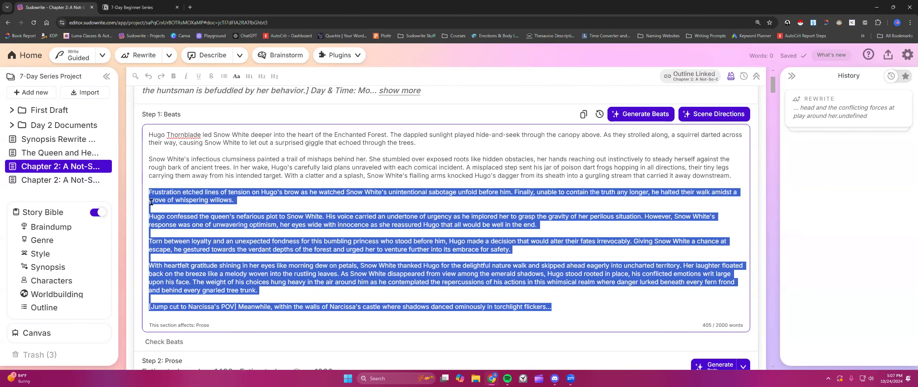
{"action": "left_click", "coordinate": [248, 202]}
{"action": "left_click_drag", "start_coordinate": [149, 135], "coordinate": [553, 174]}
{"action": "scroll", "coordinate": [553, 175], "scroll_direction": "down", "scroll_amount": 4}
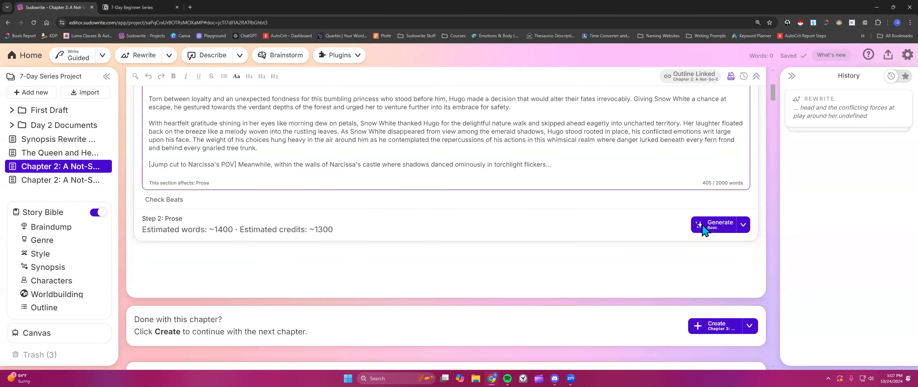
Examine the Premium, Excellent and Basic prose modes and the list of Advanced models, leaving the mode selection without applying a change.
{"action": "left_click", "coordinate": [743, 224]}
{"action": "left_click", "coordinate": [346, 90]}
{"action": "left_click", "coordinate": [348, 107]}
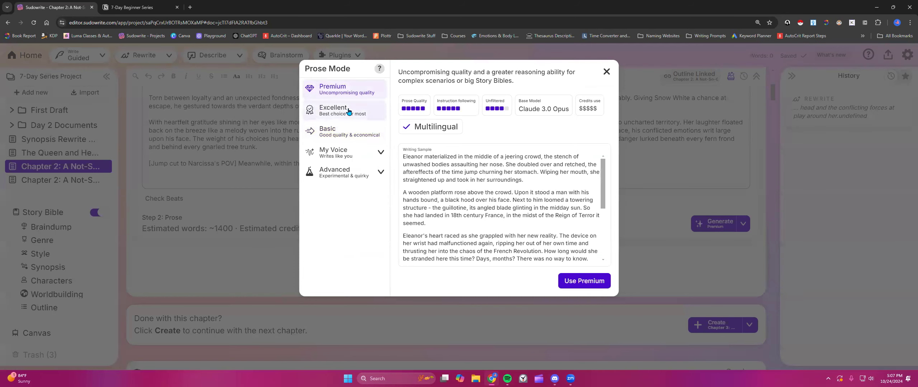
{"action": "left_click", "coordinate": [348, 131]}
{"action": "left_click", "coordinate": [380, 183]}
{"action": "scroll", "coordinate": [347, 228], "scroll_direction": "down", "scroll_amount": 3}
{"action": "scroll", "coordinate": [347, 229], "scroll_direction": "down", "scroll_amount": 5}
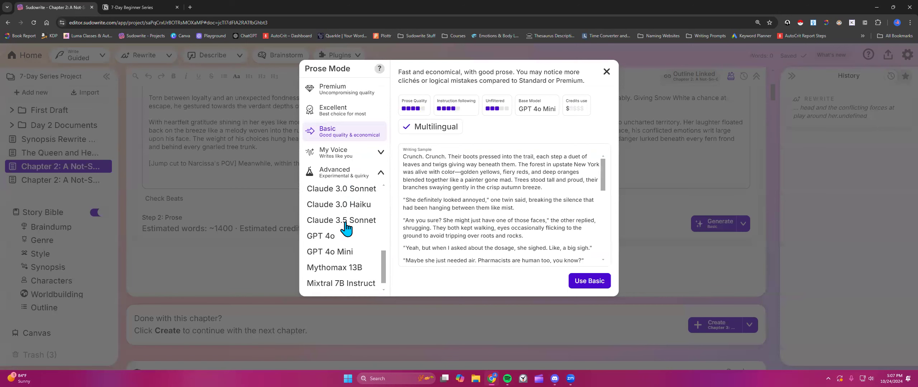
{"action": "scroll", "coordinate": [346, 228], "scroll_direction": "up", "scroll_amount": 8}
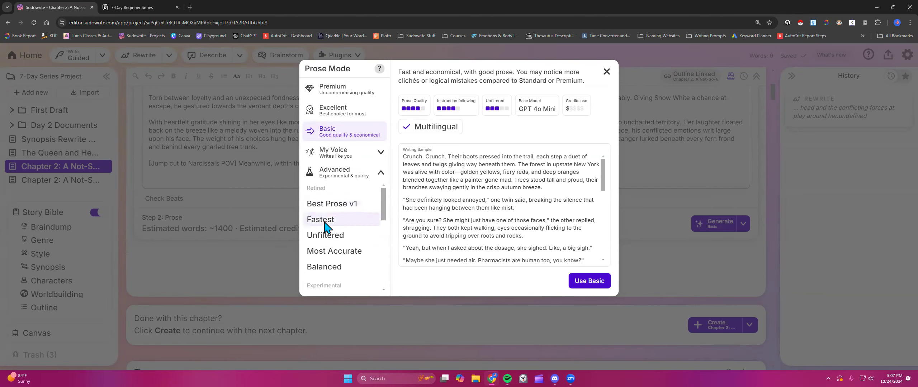
{"action": "left_click_drag", "start_coordinate": [381, 203], "coordinate": [381, 275]}
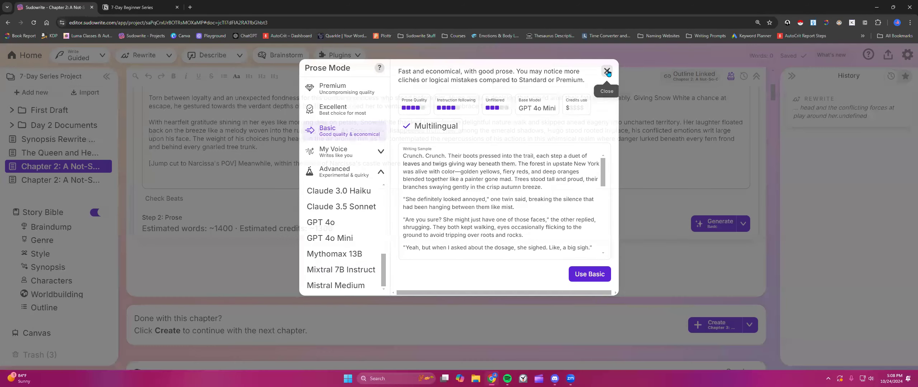
{"action": "left_click", "coordinate": [608, 73]}
{"action": "scroll", "coordinate": [446, 144], "scroll_direction": "up", "scroll_amount": 1}
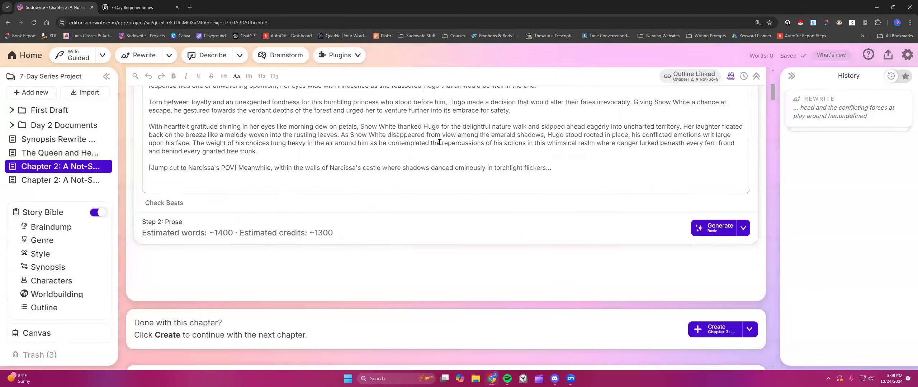
{"action": "scroll", "coordinate": [560, 132], "scroll_direction": "up", "scroll_amount": 4}
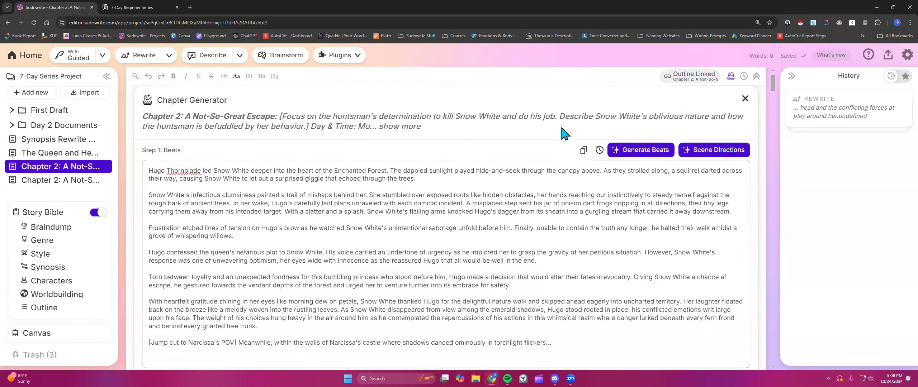
Open the Story Bible's Style section and examine the Action-Packed, Approachable & Charming and Dark & Foreboding featured style samples.
{"action": "left_click", "coordinate": [165, 8]}
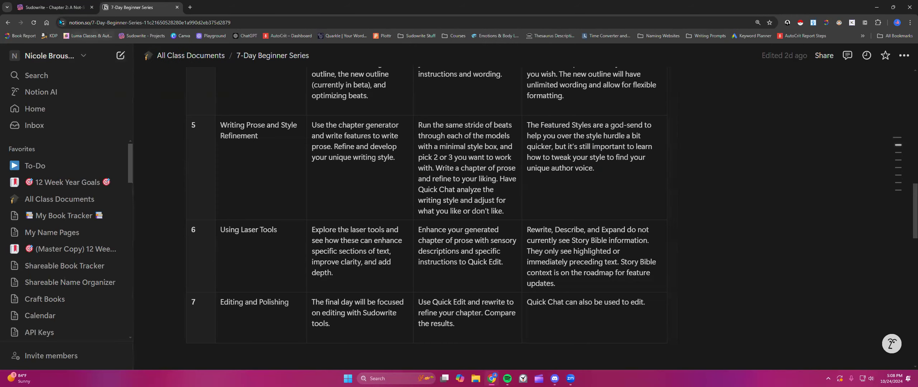
{"action": "left_click", "coordinate": [56, 7]}
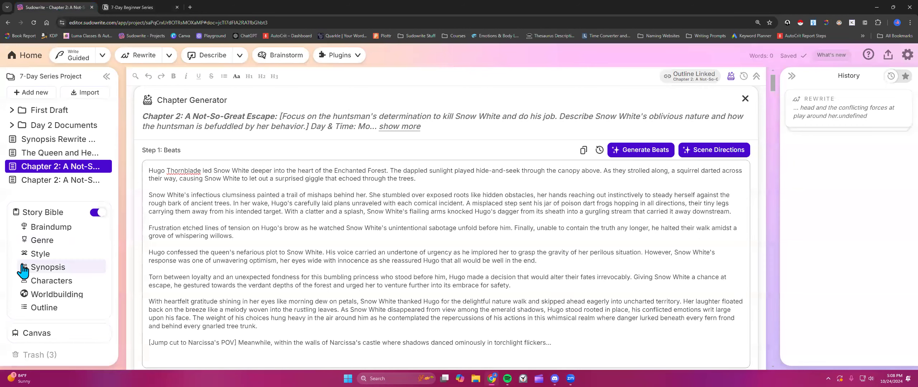
{"action": "left_click", "coordinate": [41, 256]}
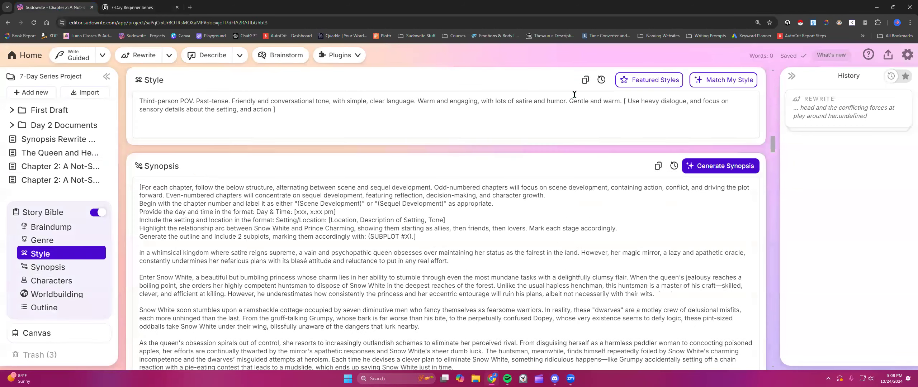
{"action": "left_click", "coordinate": [643, 85]}
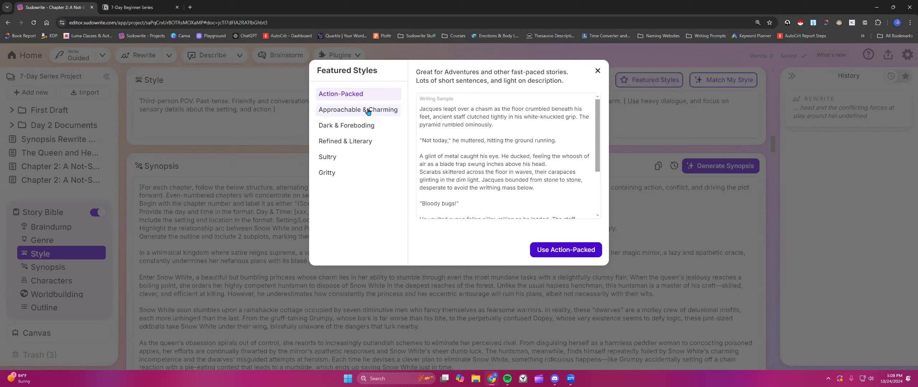
{"action": "scroll", "coordinate": [502, 150], "scroll_direction": "down", "scroll_amount": 3}
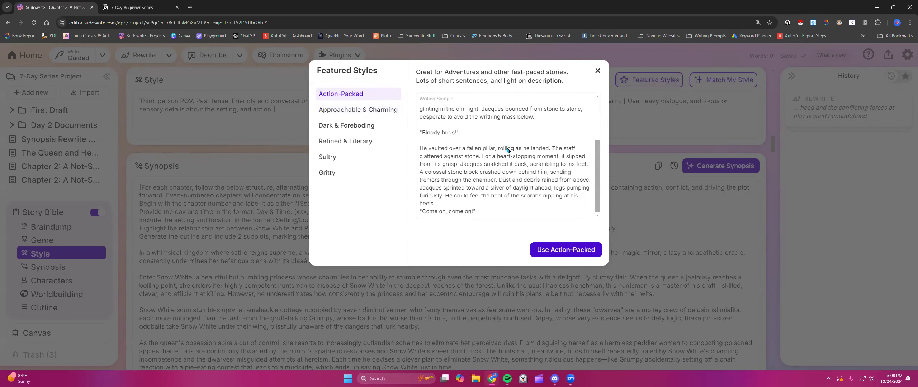
{"action": "left_click", "coordinate": [376, 117]}
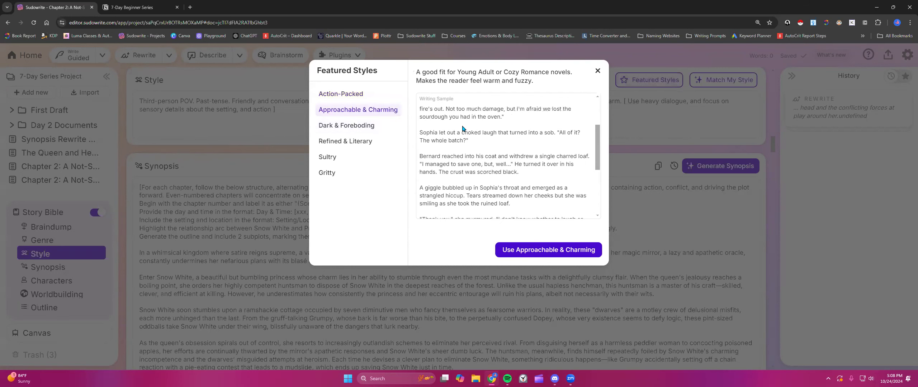
{"action": "scroll", "coordinate": [441, 122], "scroll_direction": "up", "scroll_amount": 3}
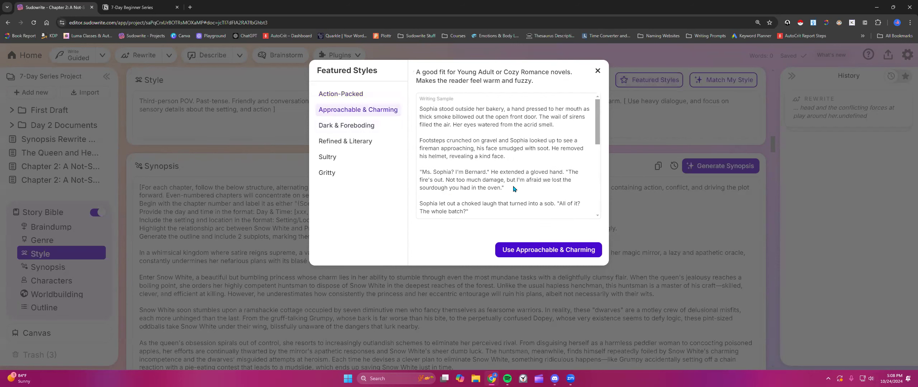
{"action": "left_click", "coordinate": [345, 129]}
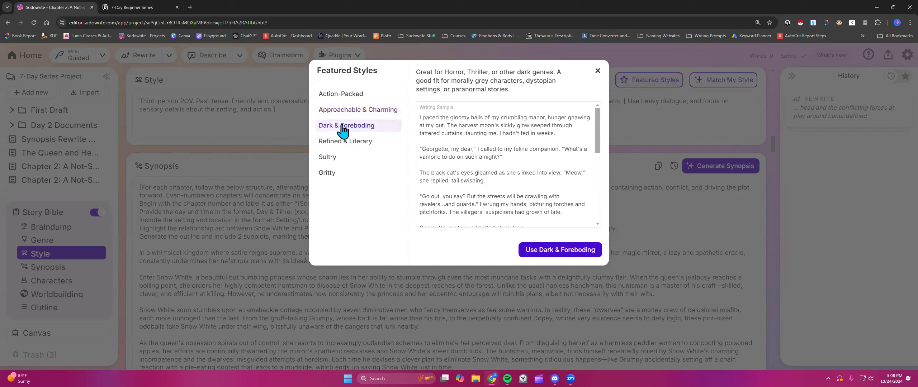
{"action": "scroll", "coordinate": [455, 176], "scroll_direction": "down", "scroll_amount": 5}
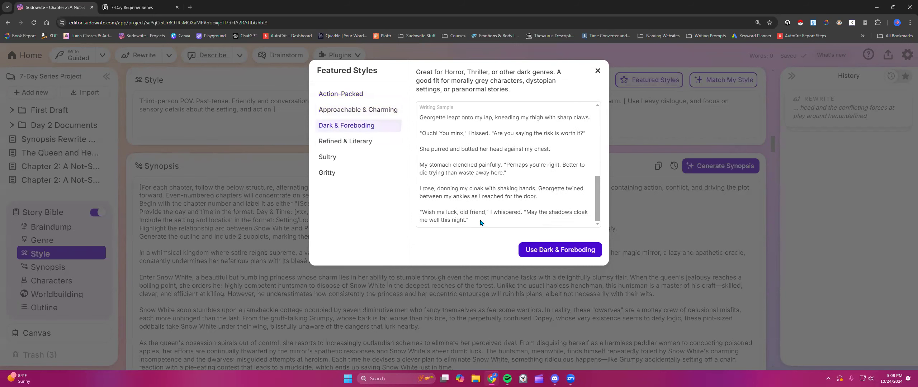
{"action": "scroll", "coordinate": [475, 218], "scroll_direction": "up", "scroll_amount": 5}
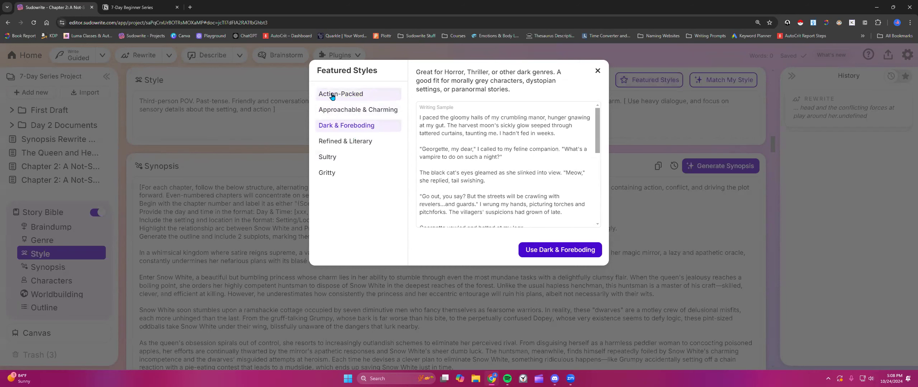
Examine the Gritty, Refined & Literary and Action-Packed featured styles, and close the selection without applying one.
{"action": "left_click", "coordinate": [340, 178]}
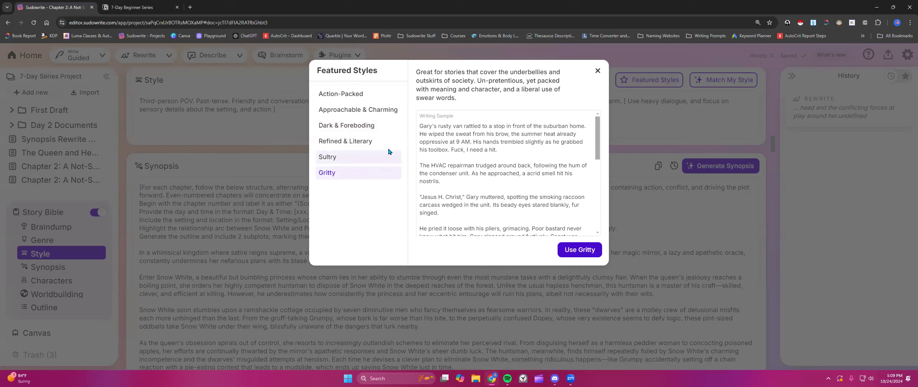
{"action": "left_click", "coordinate": [339, 142]}
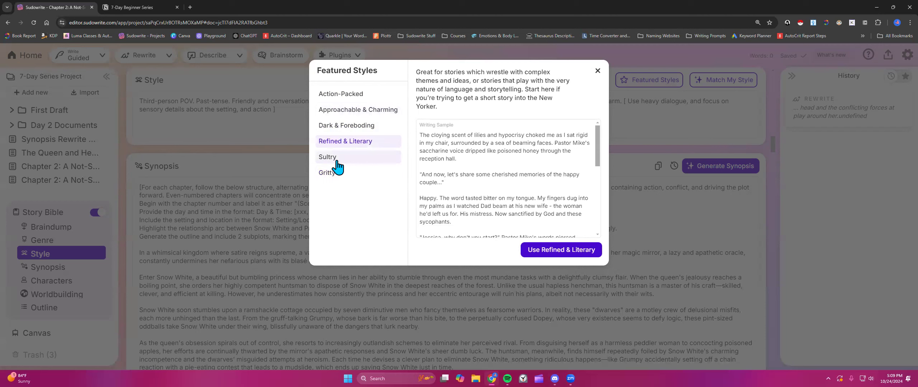
{"action": "left_click", "coordinate": [358, 94]}
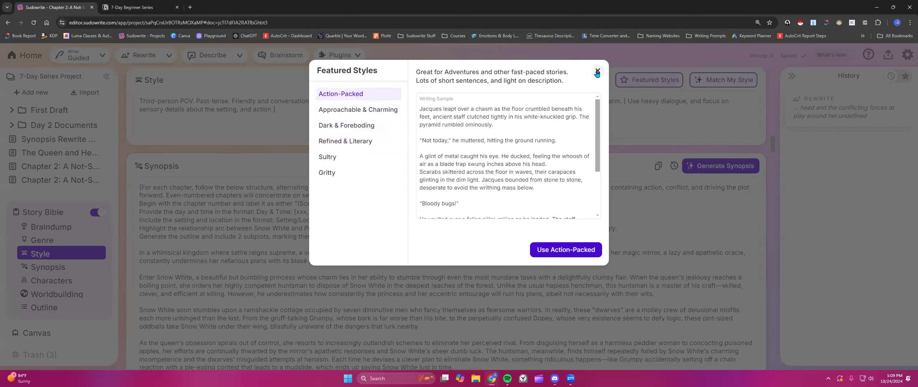
{"action": "left_click", "coordinate": [598, 72]}
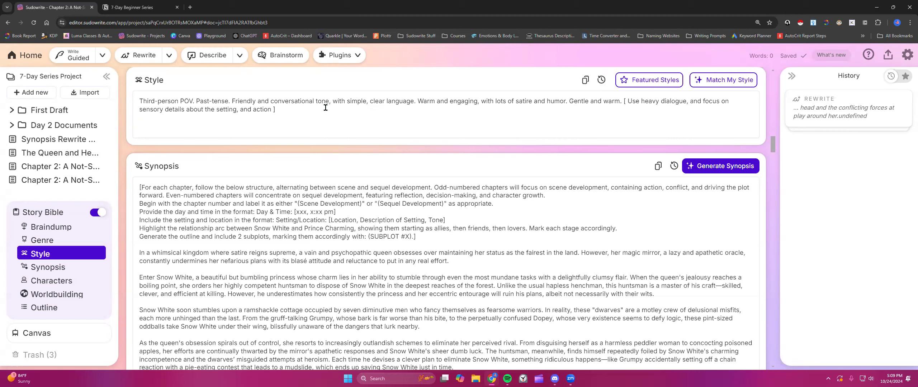
Tidy the bracketed instruction in the Style text by ending it with a period after "action" and removing the spaces inside the brackets.
{"action": "left_click", "coordinate": [271, 108]}
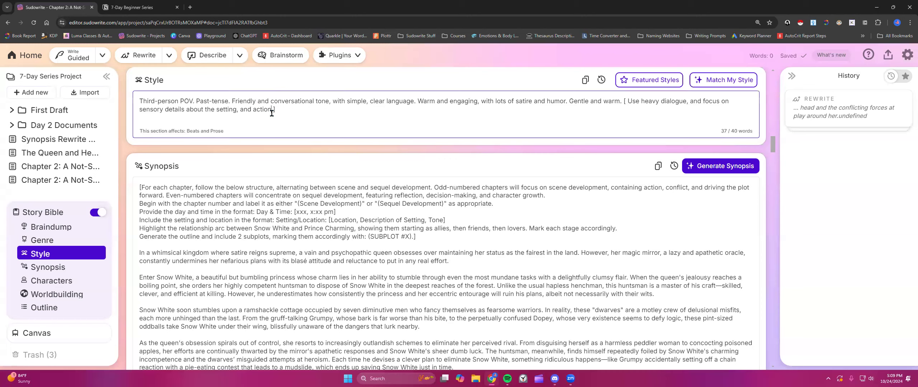
{"action": "type", "text": "."}
{"action": "key", "text": "Delete"}
{"action": "left_click", "coordinate": [627, 101]}
{"action": "key", "text": "BackSpace"}
{"action": "key", "text": "BackSpace"}
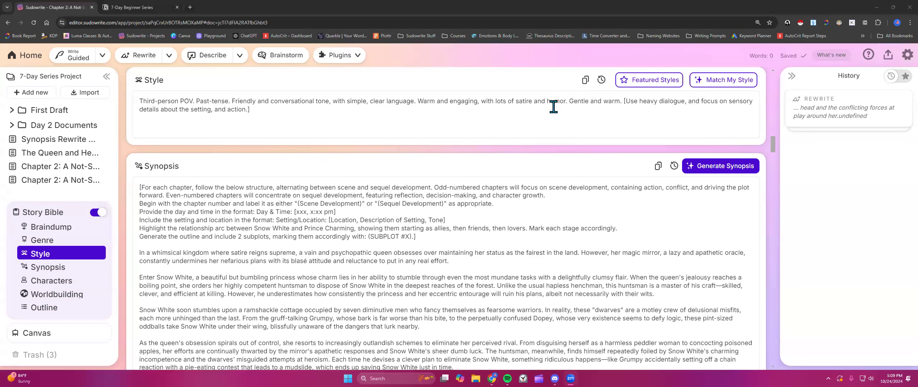
Copy the synopsis story text from "In a whimsical kingdom" through its last line, leaving out the bracketed instructions.
{"action": "left_click", "coordinate": [713, 84]}
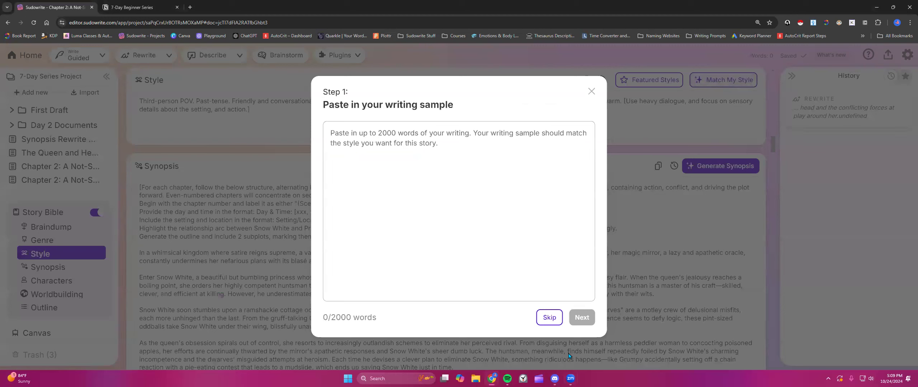
{"action": "left_click", "coordinate": [589, 94]}
{"action": "scroll", "coordinate": [179, 326], "scroll_direction": "down", "scroll_amount": 7}
{"action": "scroll", "coordinate": [166, 320], "scroll_direction": "down", "scroll_amount": 3}
{"action": "scroll", "coordinate": [429, 222], "scroll_direction": "up", "scroll_amount": 5}
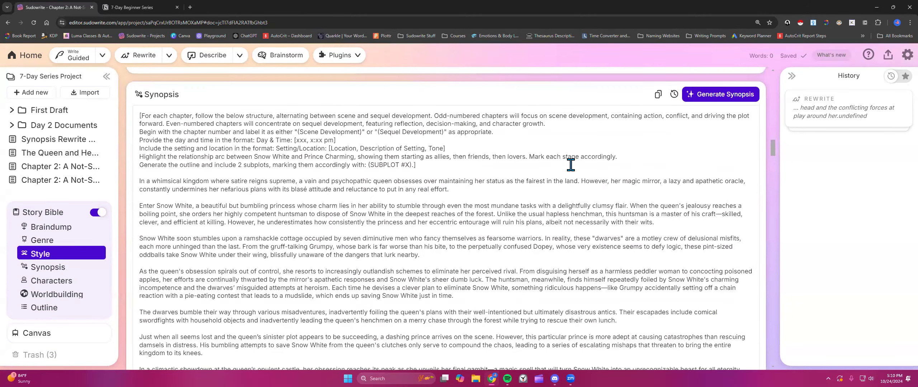
{"action": "left_click", "coordinate": [140, 181]}
{"action": "left_click_drag", "start_coordinate": [140, 182], "coordinate": [526, 232]}
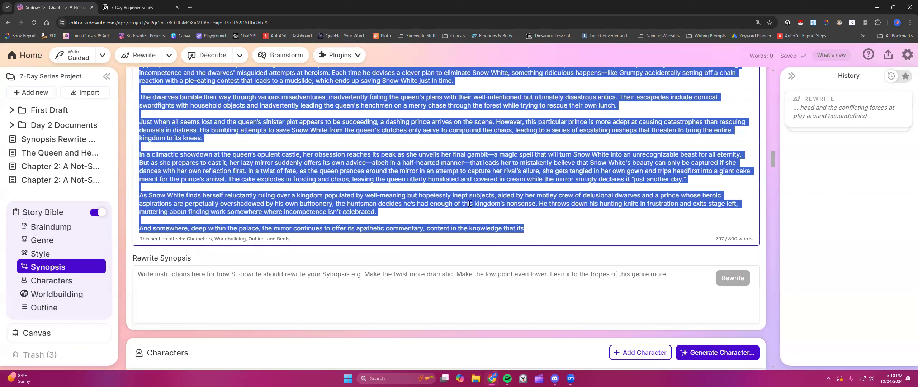
{"action": "right_click", "coordinate": [468, 200]}
{"action": "left_click", "coordinate": [504, 50]}
Paste the copied synopsis text into Match My Style as the writing sample, run the style analysis and review its sections.
{"action": "scroll", "coordinate": [710, 203], "scroll_direction": "up", "scroll_amount": 10}
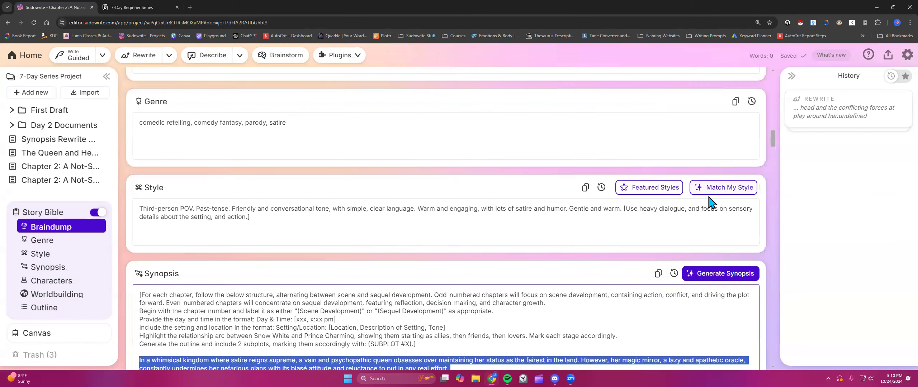
{"action": "left_click", "coordinate": [714, 190]}
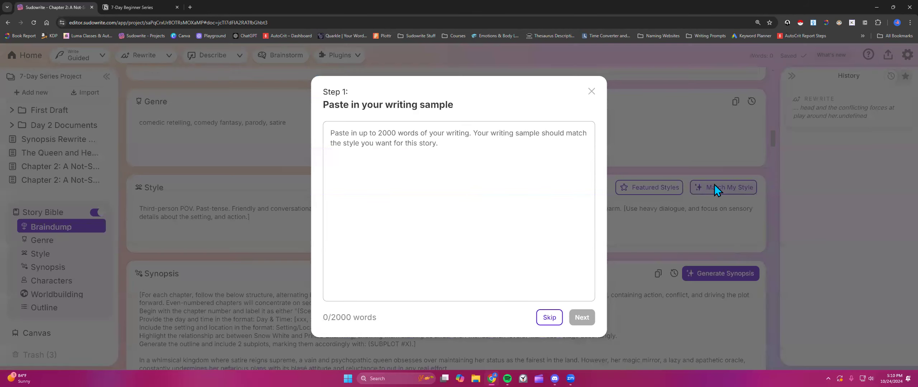
{"action": "right_click", "coordinate": [393, 143]}
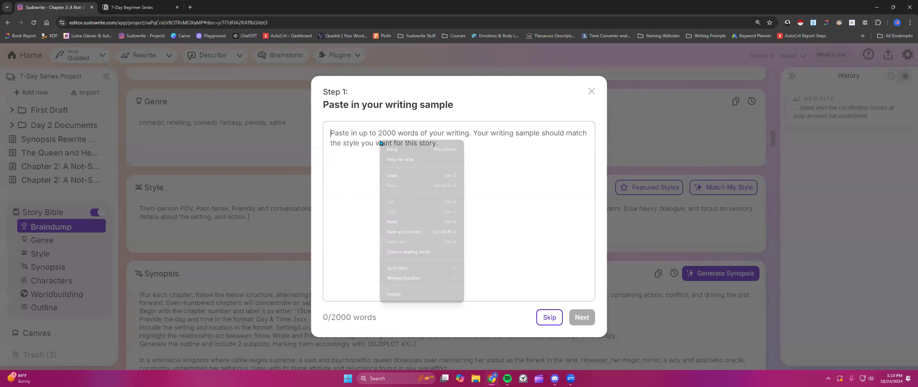
{"action": "left_click", "coordinate": [401, 222]}
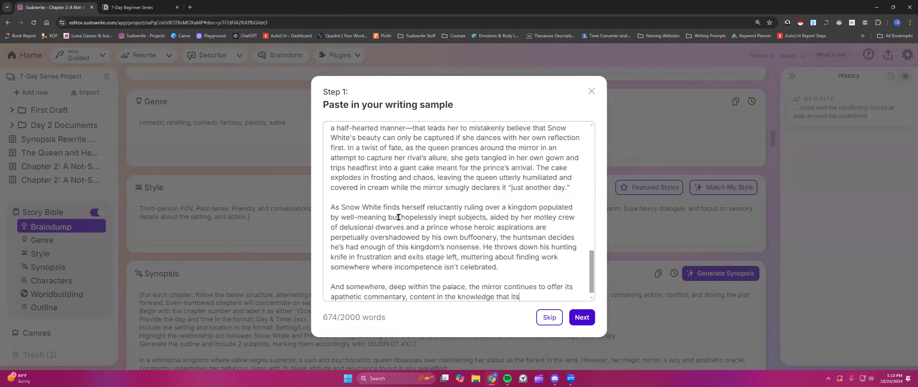
{"action": "left_click", "coordinate": [581, 318]}
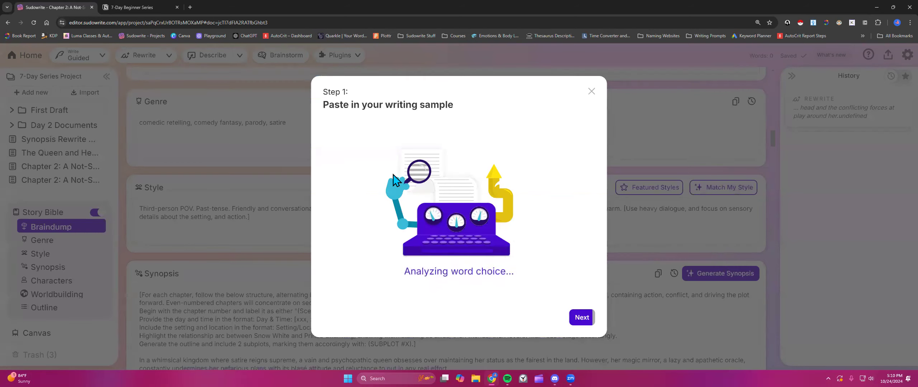
{"action": "scroll", "coordinate": [391, 175], "scroll_direction": "down", "scroll_amount": 2}
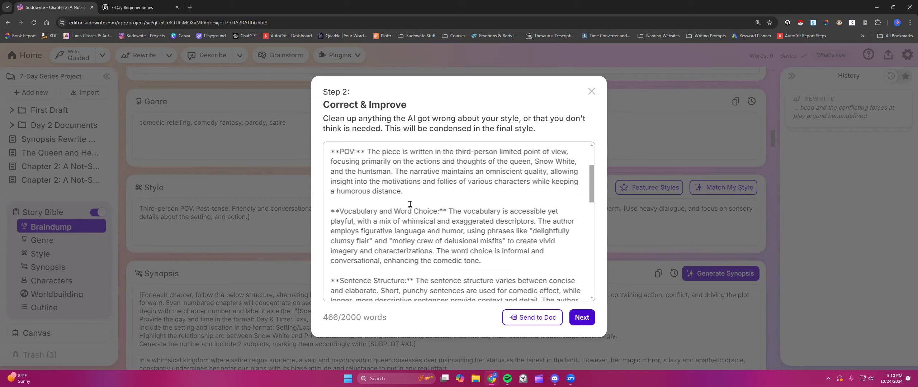
{"action": "scroll", "coordinate": [422, 208], "scroll_direction": "down", "scroll_amount": 2}
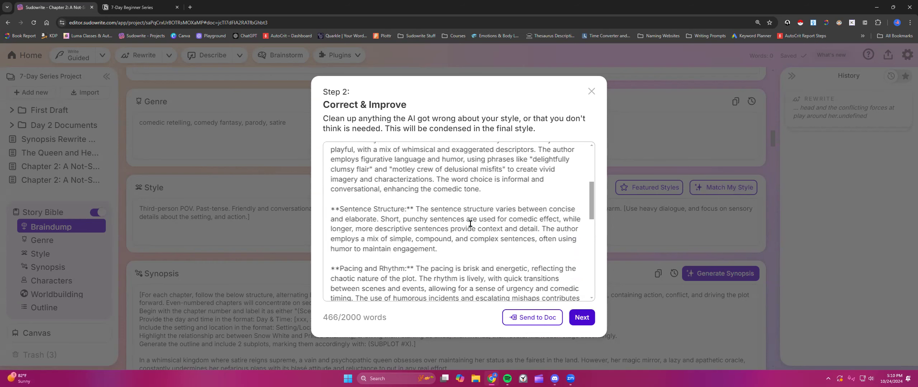
{"action": "scroll", "coordinate": [470, 224], "scroll_direction": "up", "scroll_amount": 4}
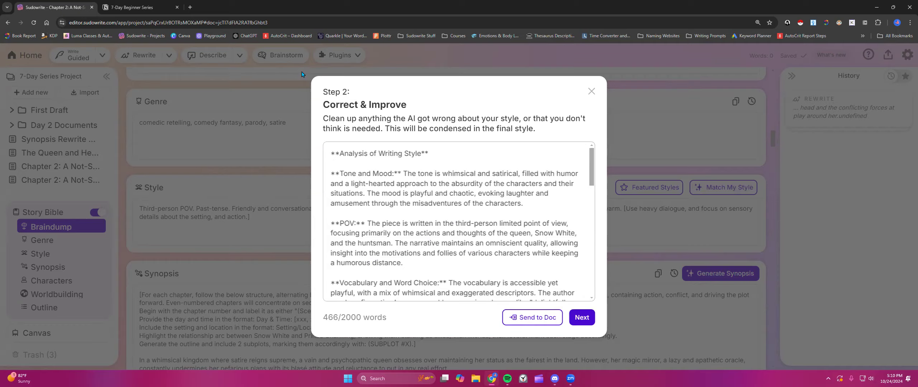
Capture a screenshot of the Correct & Improve dialog and copy the full style analysis, reading on to its POV and Tense section.
{"action": "key", "text": "super+shift+s"}
{"action": "left_click_drag", "start_coordinate": [306, 72], "coordinate": [618, 344]}
{"action": "key", "text": "ctrl+a"}
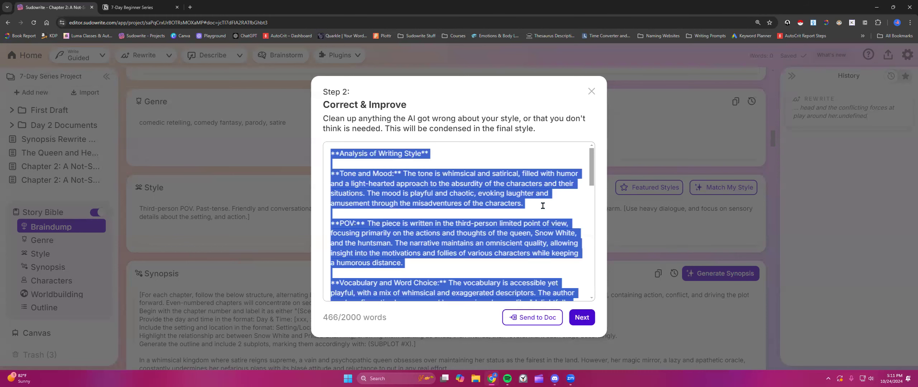
{"action": "left_click", "coordinate": [543, 206]}
{"action": "scroll", "coordinate": [524, 206], "scroll_direction": "down", "scroll_amount": 10}
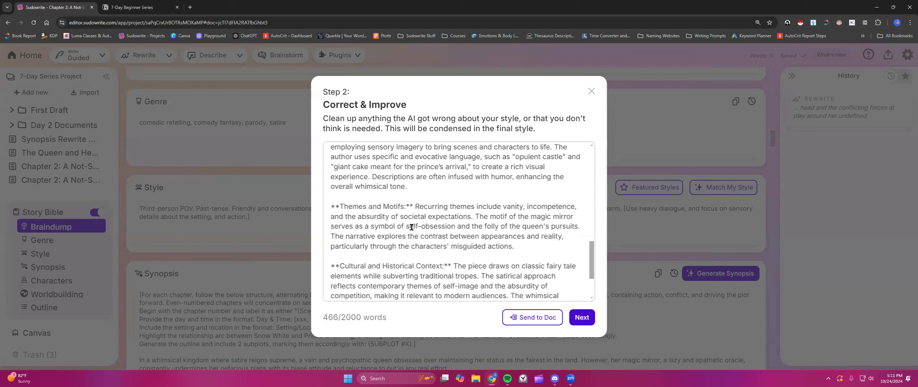
{"action": "scroll", "coordinate": [412, 228], "scroll_direction": "down", "scroll_amount": 2}
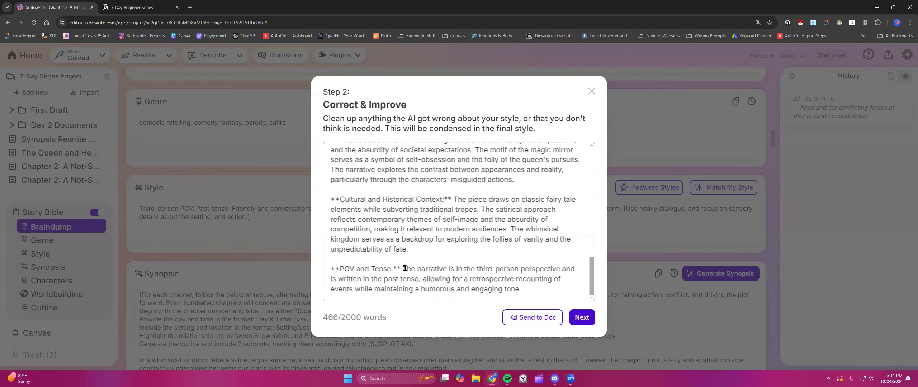
Condense the analysis into the final style summary, examine its wording and close Match My Style without inserting it.
{"action": "left_click", "coordinate": [583, 318]}
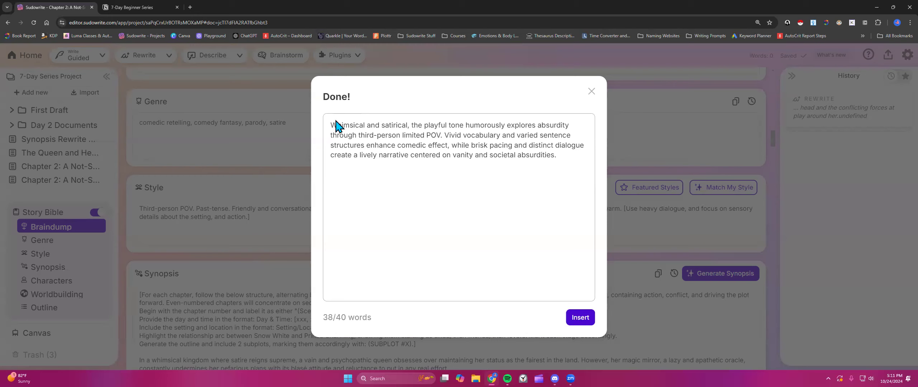
{"action": "left_click_drag", "start_coordinate": [328, 123], "coordinate": [560, 157]}
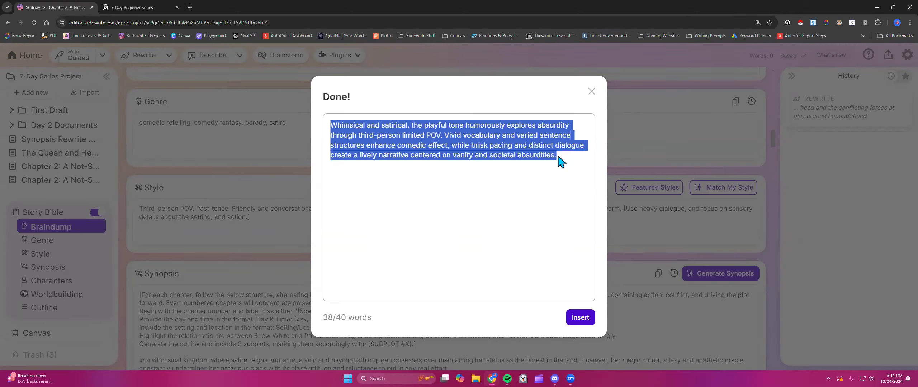
{"action": "left_click", "coordinate": [591, 93]}
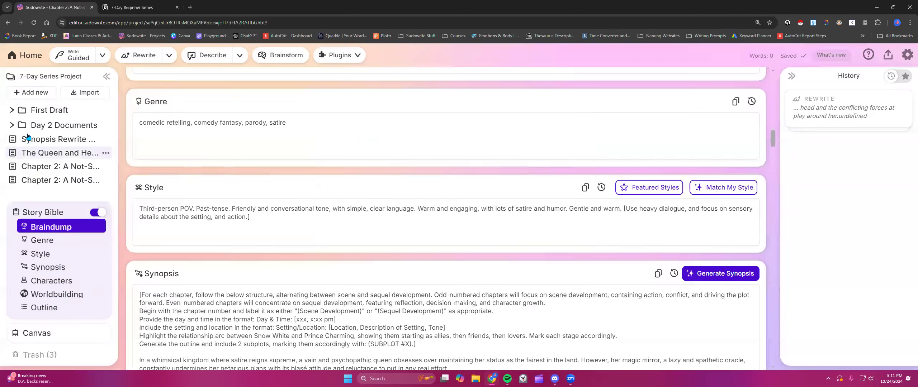
Create a new document in the project, dismiss its Chapter Generator and paste the copied style analysis into the body.
{"action": "left_click", "coordinate": [32, 92]}
{"action": "left_click", "coordinate": [37, 132]}
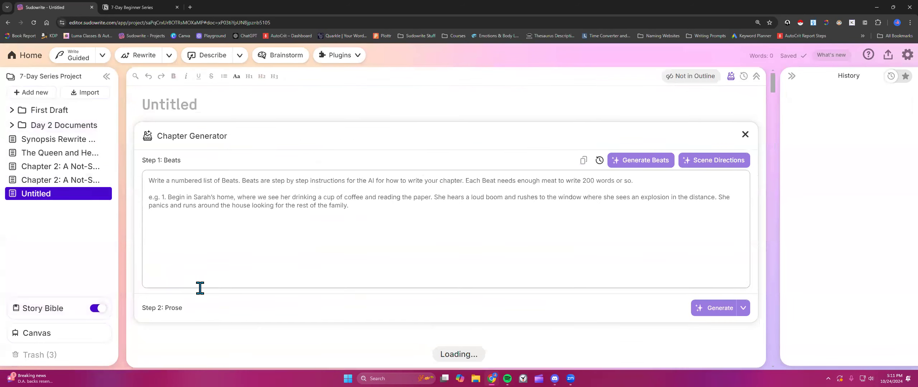
{"action": "left_click", "coordinate": [745, 98]}
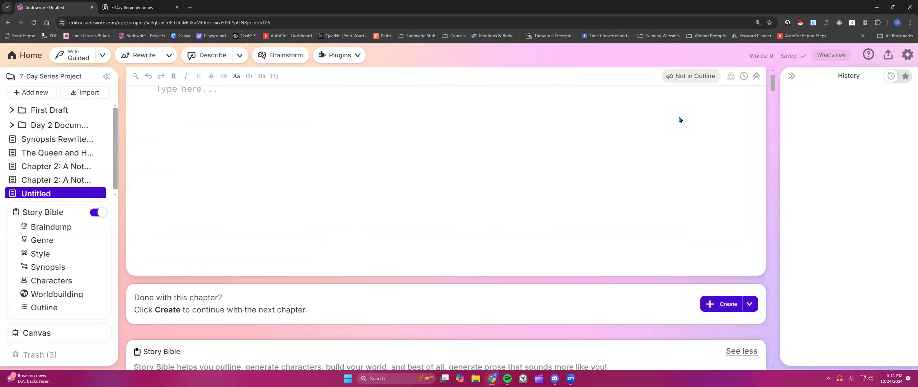
{"action": "right_click", "coordinate": [205, 133]}
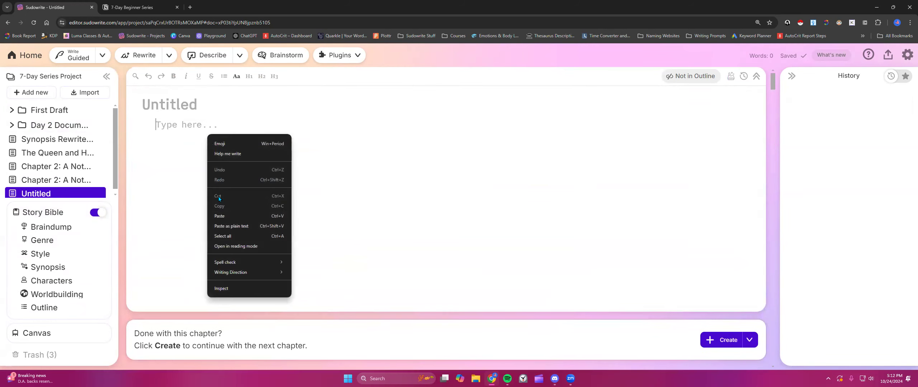
{"action": "left_click", "coordinate": [218, 197]}
Delete extra blank lines between the opening sections of the pasted analysis, and read on to Cultural and Historical Context.
{"action": "scroll", "coordinate": [221, 217], "scroll_direction": "down", "scroll_amount": 1}
{"action": "left_click", "coordinate": [231, 114]}
{"action": "key", "text": "BackSpace"}
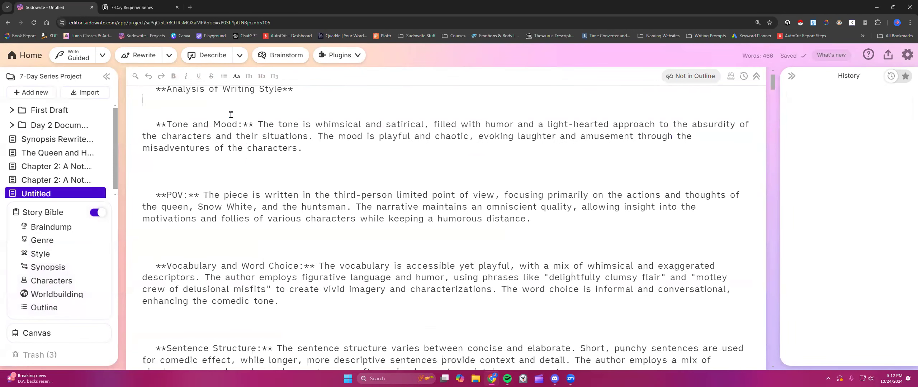
{"action": "key", "text": "BackSpace"}
{"action": "left_click", "coordinate": [201, 226]}
{"action": "key", "text": "BackSpace"}
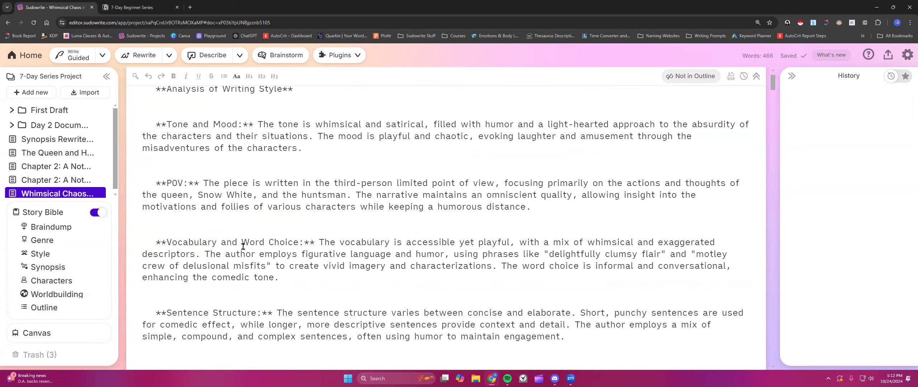
{"action": "scroll", "coordinate": [251, 229], "scroll_direction": "up", "scroll_amount": 1}
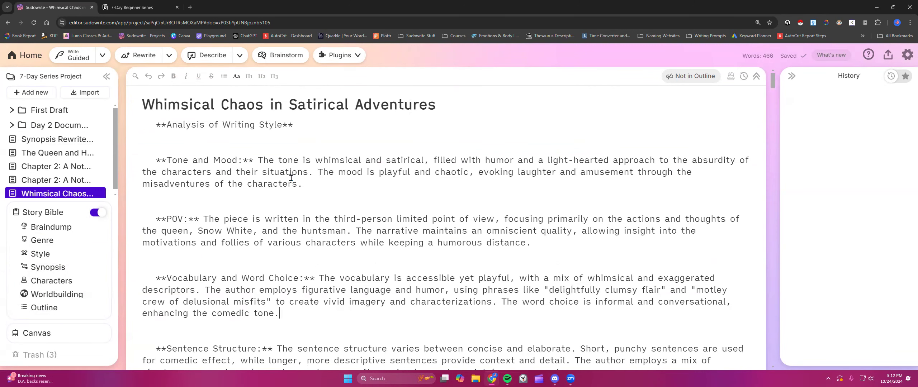
{"action": "scroll", "coordinate": [292, 178], "scroll_direction": "down", "scroll_amount": 5}
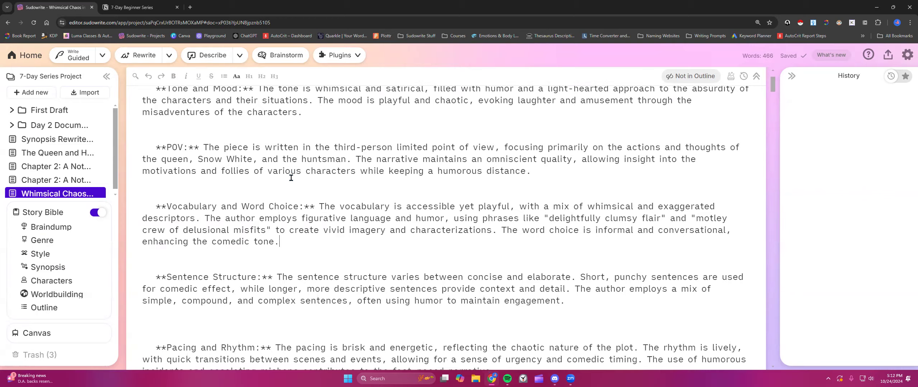
{"action": "scroll", "coordinate": [291, 177], "scroll_direction": "down", "scroll_amount": 5}
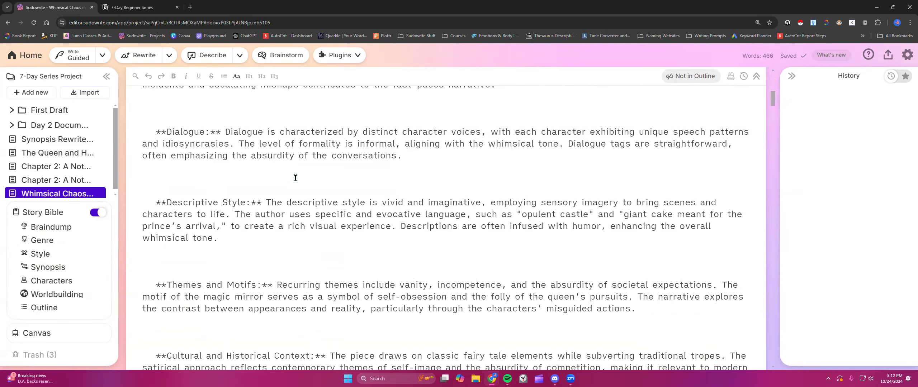
{"action": "scroll", "coordinate": [279, 174], "scroll_direction": "down", "scroll_amount": 1}
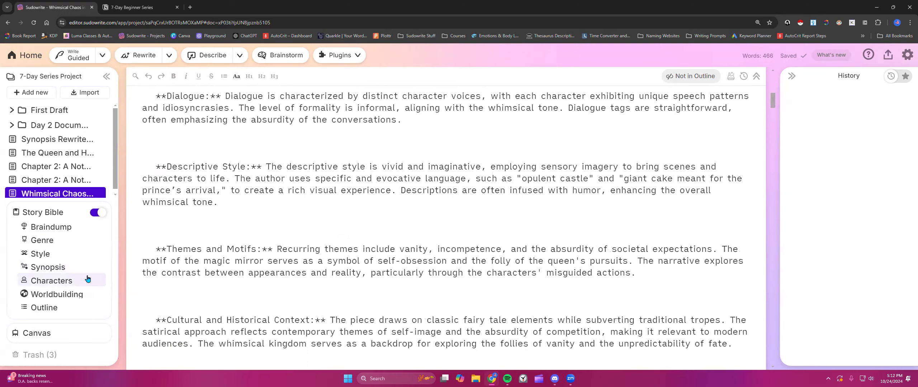
Copy the main story paragraph of Chapter 1 in the Outline, leaving out its Day & Time and Setting/Location lines.
{"action": "left_click", "coordinate": [57, 253]}
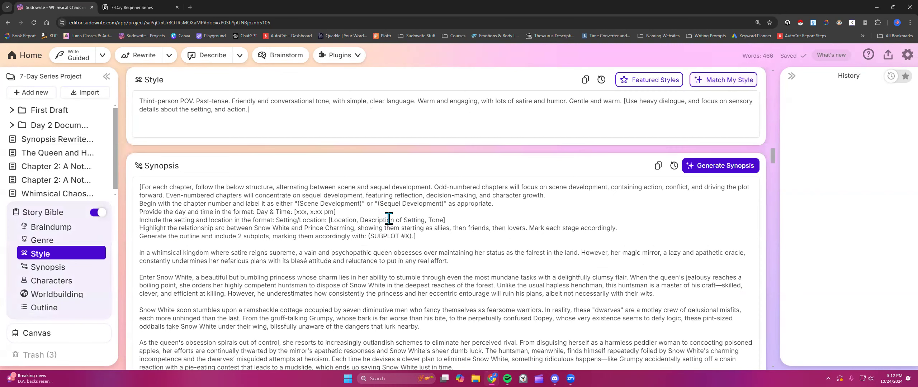
{"action": "left_click", "coordinate": [61, 308]}
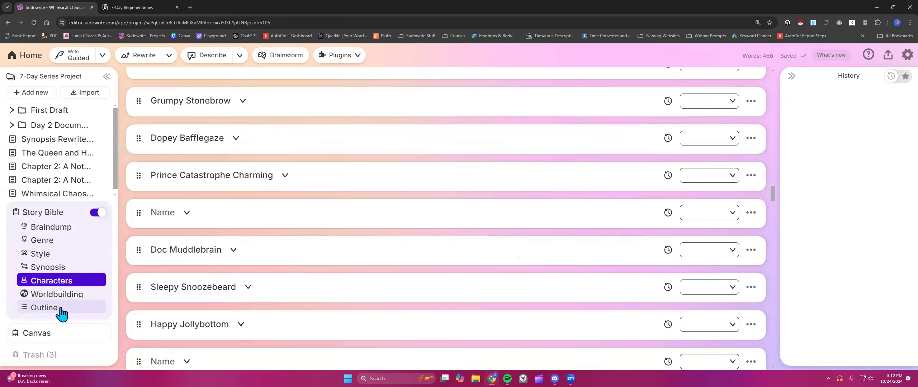
{"action": "left_click_drag", "start_coordinate": [135, 209], "coordinate": [563, 250]}
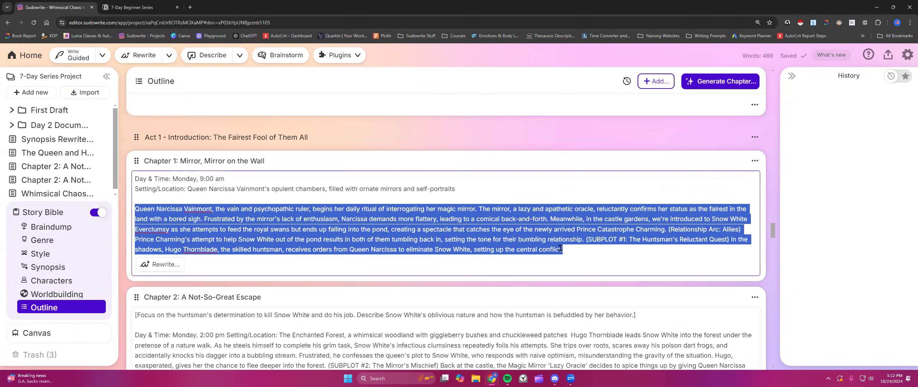
{"action": "right_click", "coordinate": [512, 234]}
{"action": "left_click", "coordinate": [543, 83]}
{"action": "left_click", "coordinate": [467, 191]}
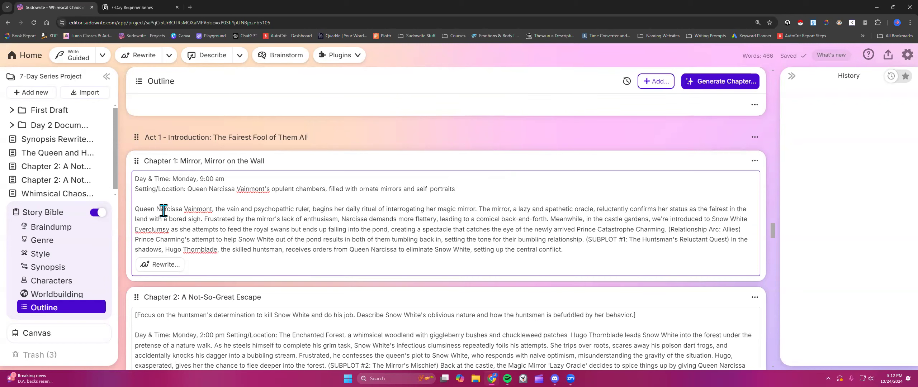
Paste the copied Chapter 1 paragraph into Match My Style as the writing sample and run the style analysis.
{"action": "scroll", "coordinate": [433, 249], "scroll_direction": "up", "scroll_amount": 15}
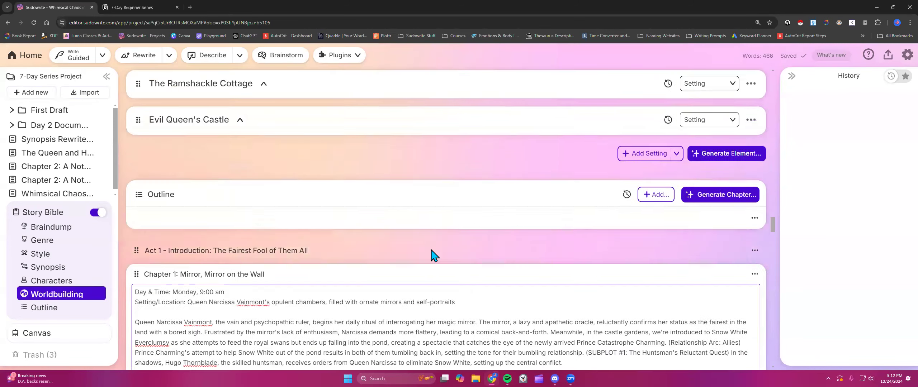
{"action": "left_click", "coordinate": [26, 255]}
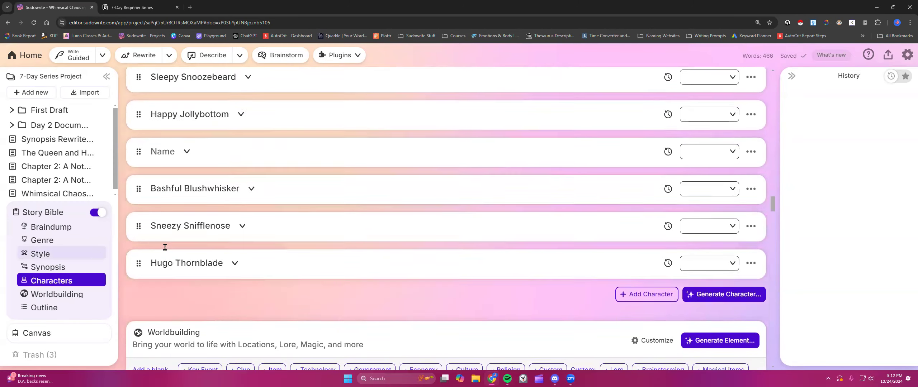
{"action": "left_click", "coordinate": [729, 86]}
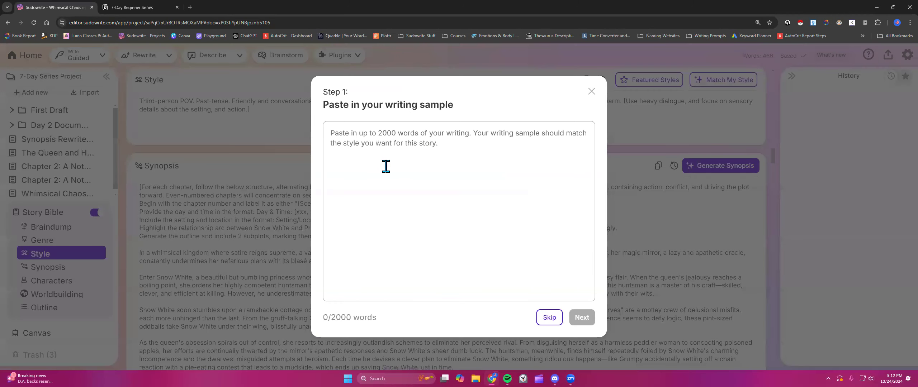
{"action": "right_click", "coordinate": [379, 153]}
{"action": "left_click", "coordinate": [399, 235]}
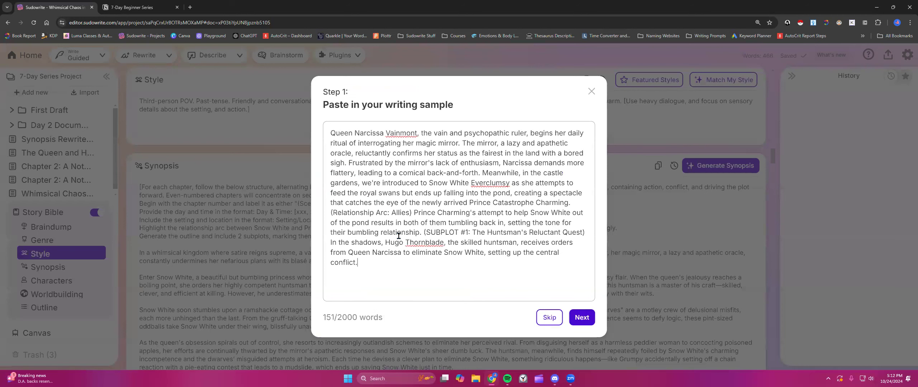
{"action": "left_click", "coordinate": [581, 318]}
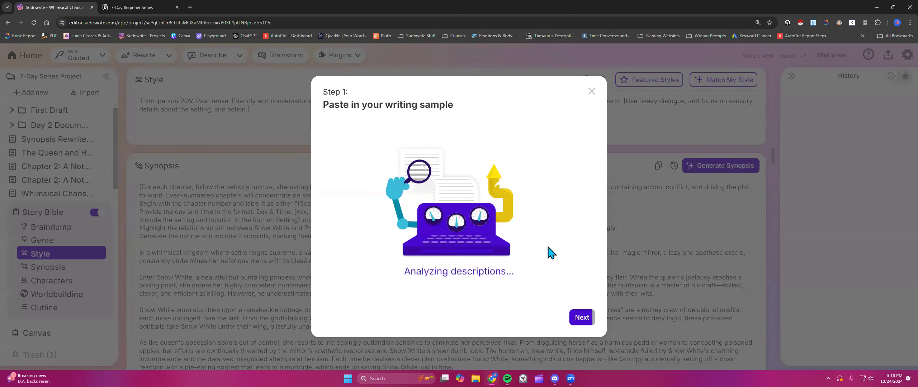
Examine the new style analysis from Tone and Mood through POV and Tense.
{"action": "scroll", "coordinate": [404, 219], "scroll_direction": "down", "scroll_amount": 1}
{"action": "scroll", "coordinate": [404, 219], "scroll_direction": "up", "scroll_amount": 1}
{"action": "left_click", "coordinate": [448, 201]}
{"action": "key", "text": "ctrl+a"}
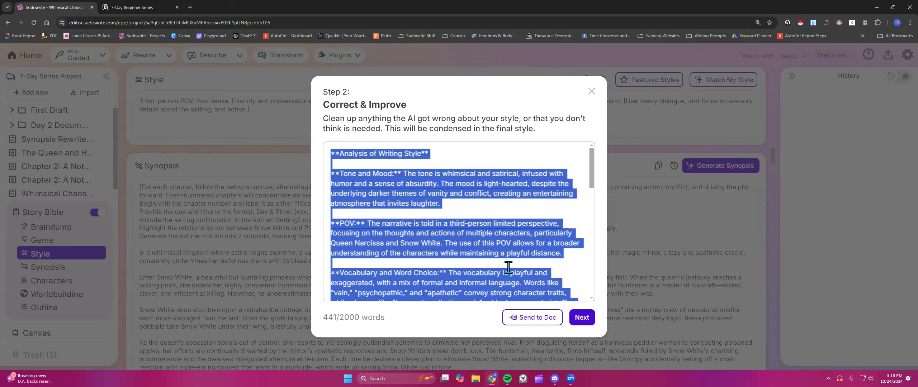
{"action": "left_click", "coordinate": [462, 212]}
{"action": "left_click_drag", "start_coordinate": [403, 174], "coordinate": [453, 201]}
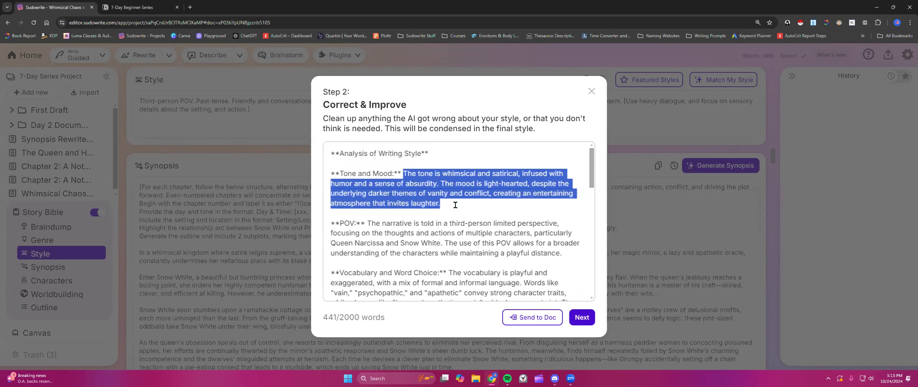
{"action": "scroll", "coordinate": [455, 205], "scroll_direction": "down", "scroll_amount": 12}
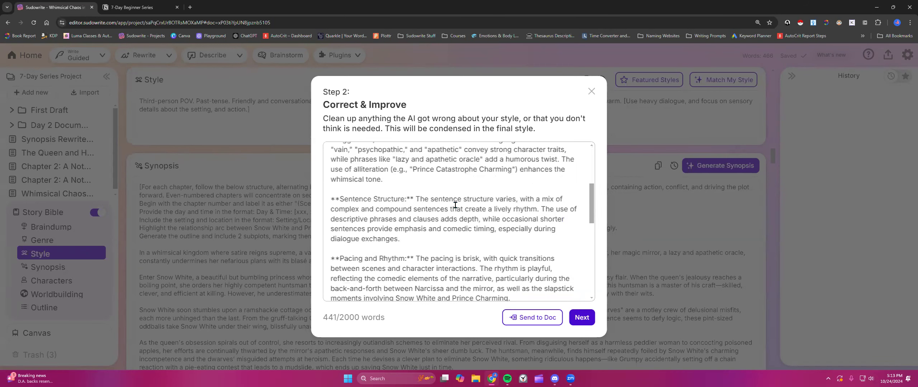
{"action": "scroll", "coordinate": [455, 205], "scroll_direction": "down", "scroll_amount": 2}
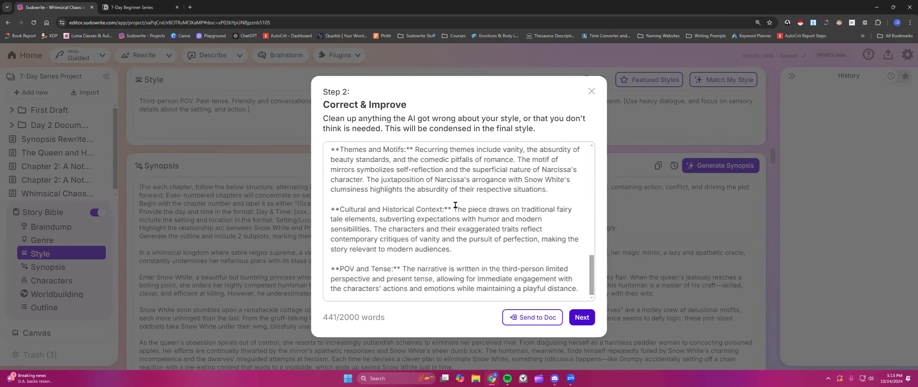
Copy the entire new style analysis and close Match My Style without condensing it.
{"action": "scroll", "coordinate": [455, 205], "scroll_direction": "up", "scroll_amount": 5}
{"action": "left_click", "coordinate": [446, 226]}
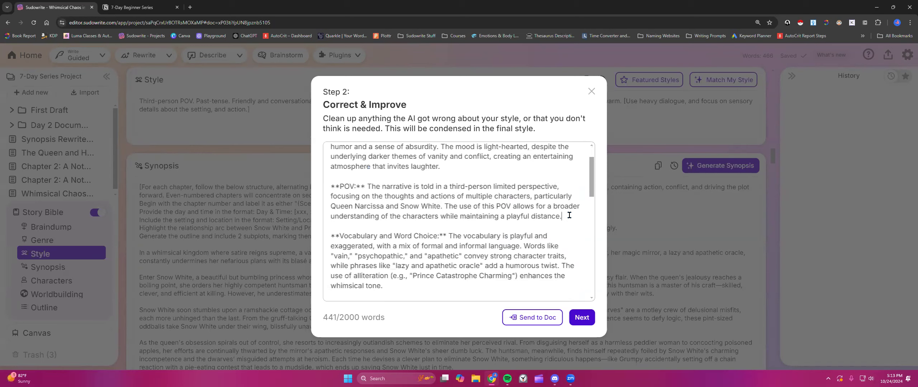
{"action": "key", "text": "ctrl+a"}
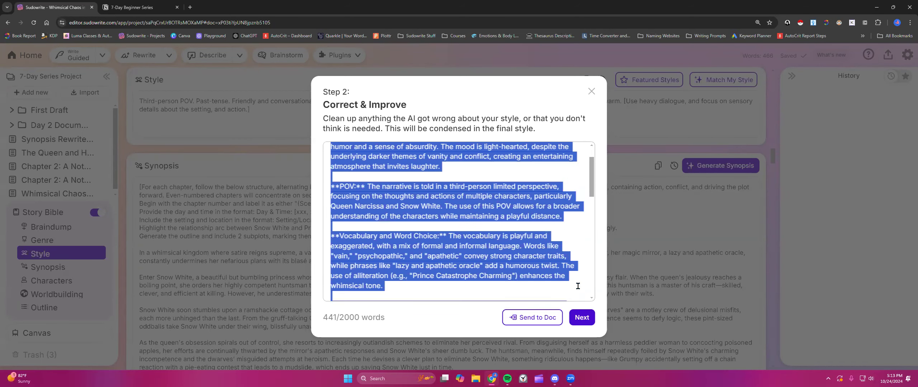
{"action": "left_click", "coordinate": [591, 92]}
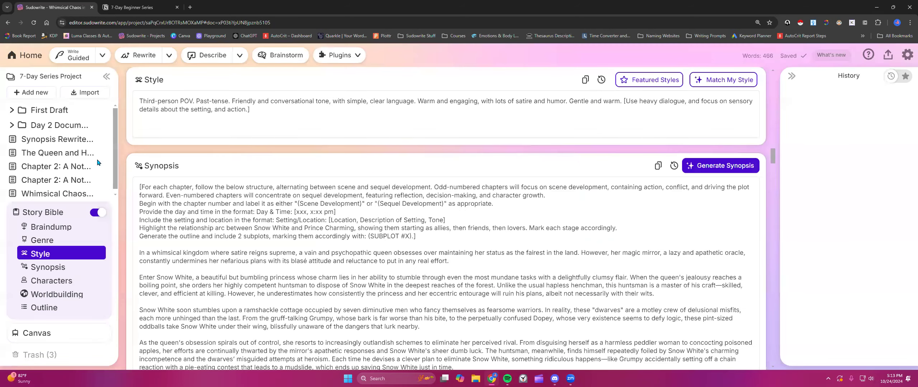
Open the "Whimsical Chaos in Satirical Adventures" document and paste the second analysis on a new line below its POV and Tense section.
{"action": "left_click", "coordinate": [52, 197]}
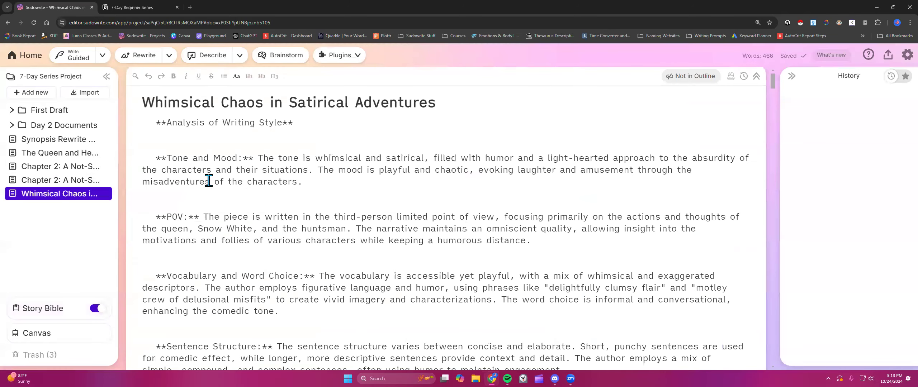
{"action": "scroll", "coordinate": [196, 176], "scroll_direction": "down", "scroll_amount": 15}
{"action": "scroll", "coordinate": [196, 177], "scroll_direction": "down", "scroll_amount": 5}
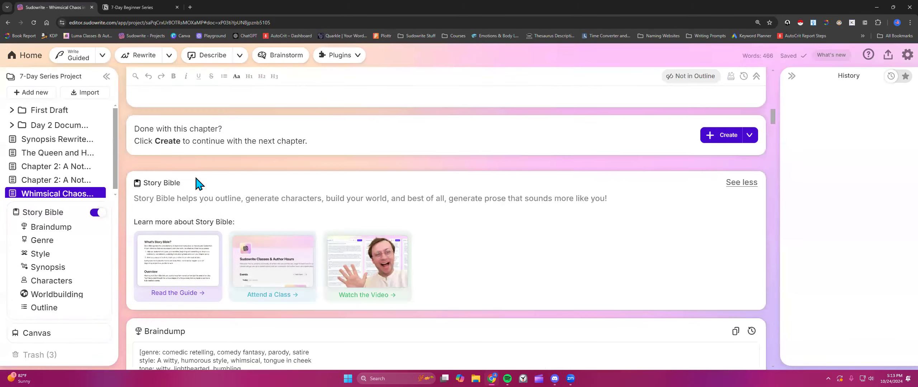
{"action": "scroll", "coordinate": [502, 207], "scroll_direction": "up", "scroll_amount": 3}
{"action": "left_click", "coordinate": [557, 188]}
{"action": "key", "text": "Return"}
{"action": "key", "text": "Return"}
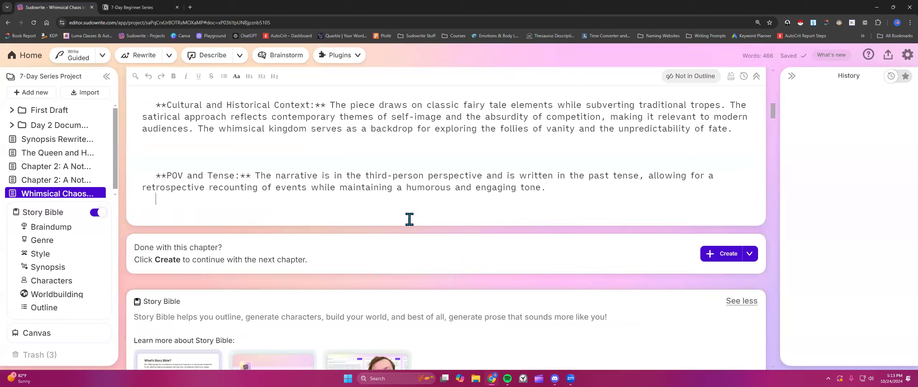
{"action": "key", "text": "ctrl+v"}
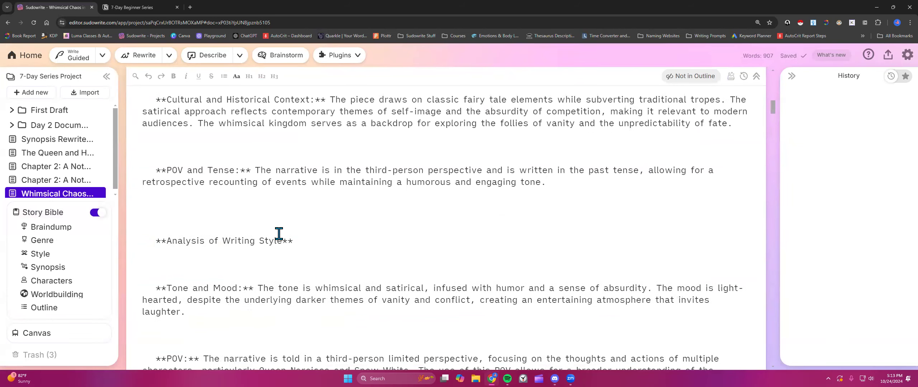
Highlight the Tone and Mood description in the second style analysis, and open the Style section of the Story Bible.
{"action": "scroll", "coordinate": [280, 230], "scroll_direction": "down", "scroll_amount": 3}
{"action": "left_click_drag", "start_coordinate": [258, 185], "coordinate": [410, 205]}
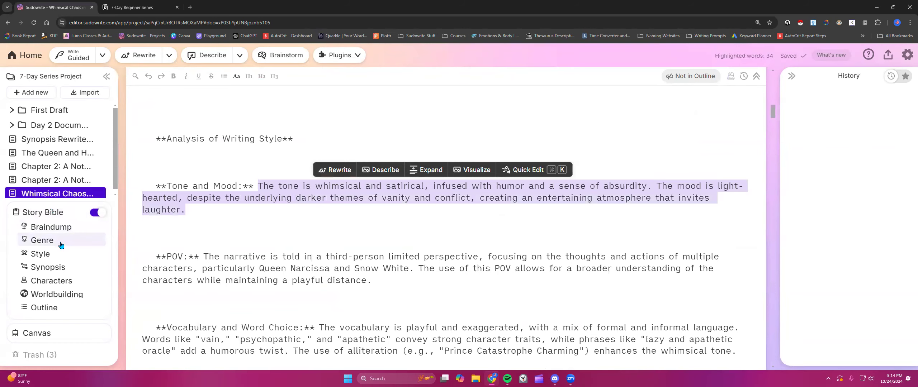
{"action": "left_click", "coordinate": [59, 256]}
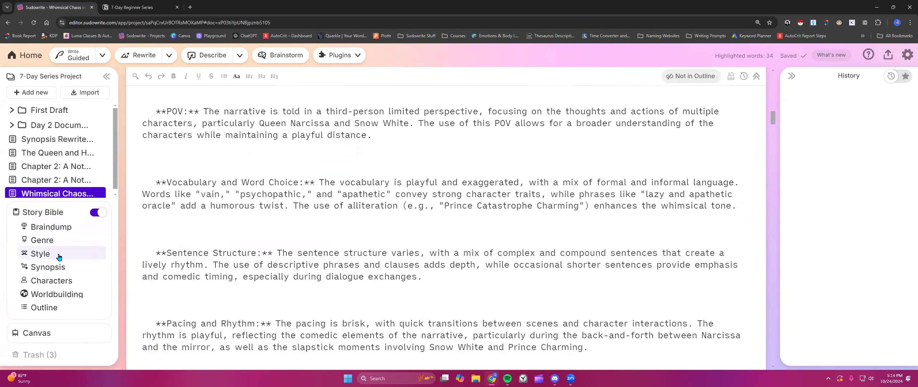
{"action": "scroll", "coordinate": [213, 160], "scroll_direction": "up", "scroll_amount": 3}
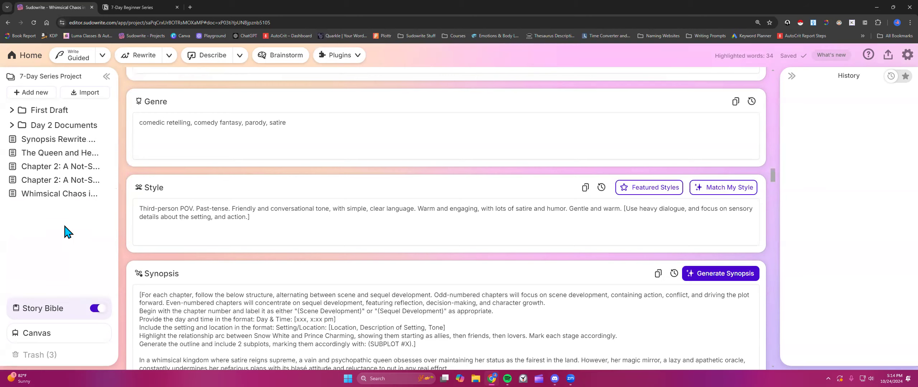
Open the Story Bible outline and review the Chapter 1, Chapter 2 and Chapter 3 summaries.
{"action": "left_click", "coordinate": [67, 309]}
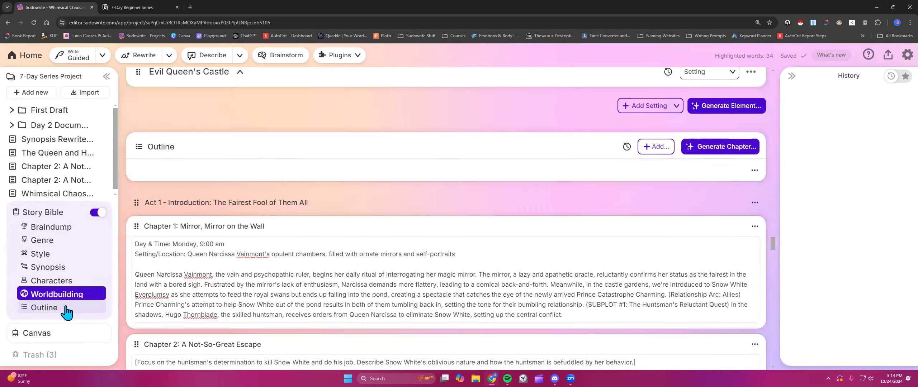
{"action": "scroll", "coordinate": [218, 239], "scroll_direction": "down", "scroll_amount": 3}
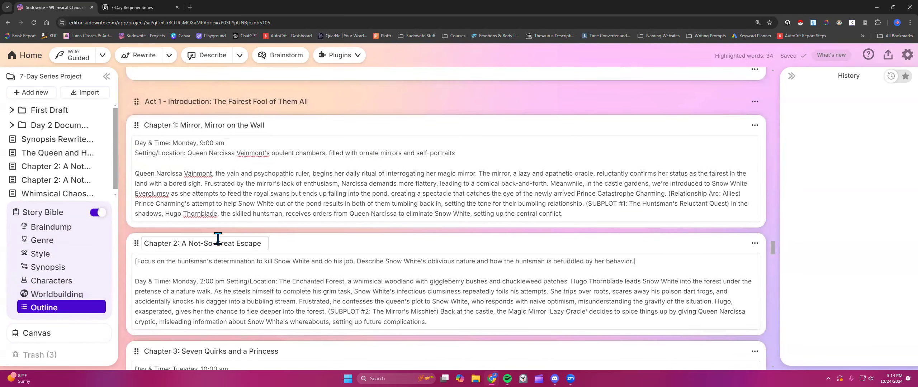
{"action": "scroll", "coordinate": [208, 211], "scroll_direction": "down", "scroll_amount": 2}
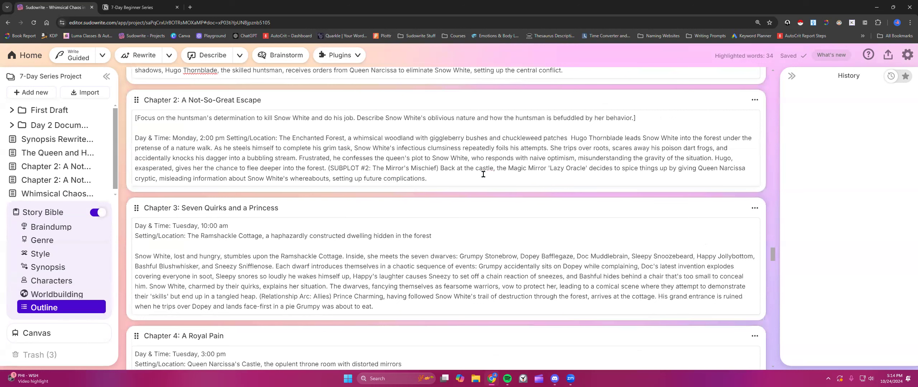
View the Chapter Generator beats in both "Chapter 2: A Not-So-Great Escape" documents, ending on the version with beats written as paragraphs.
{"action": "mouse_move", "coordinate": [68, 154]}
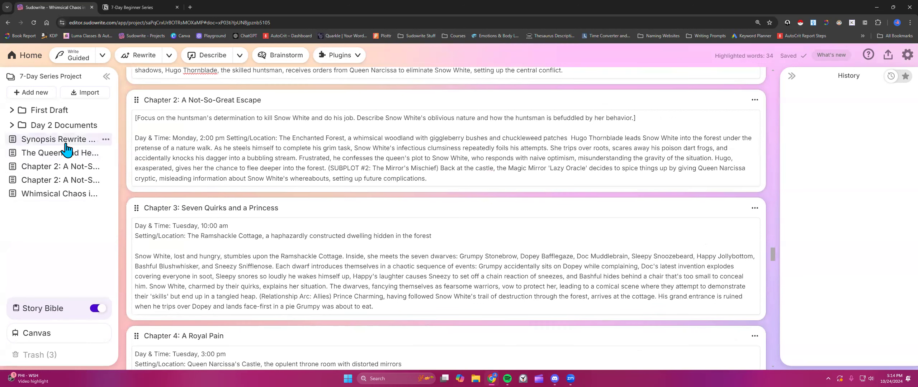
{"action": "left_click", "coordinate": [53, 182]}
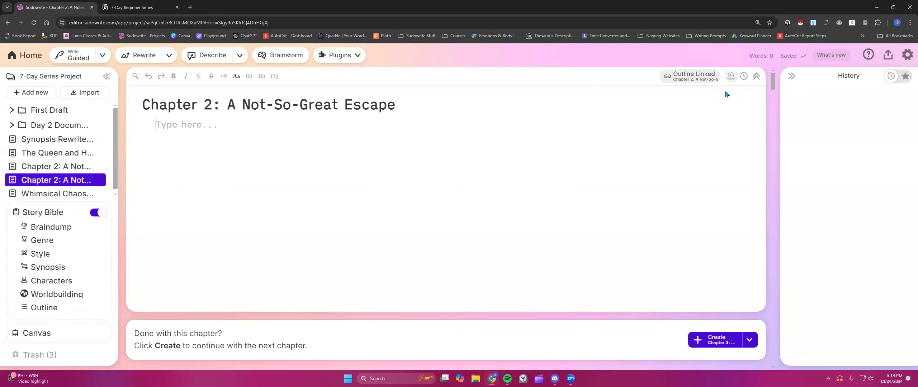
{"action": "left_click", "coordinate": [731, 76]}
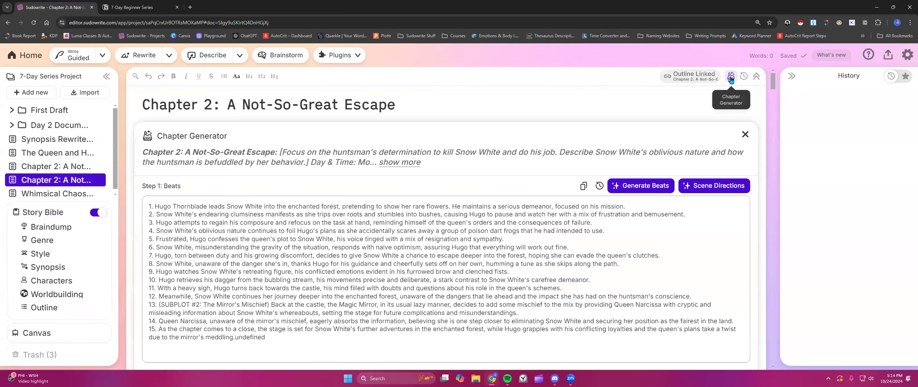
{"action": "left_click", "coordinate": [79, 166]}
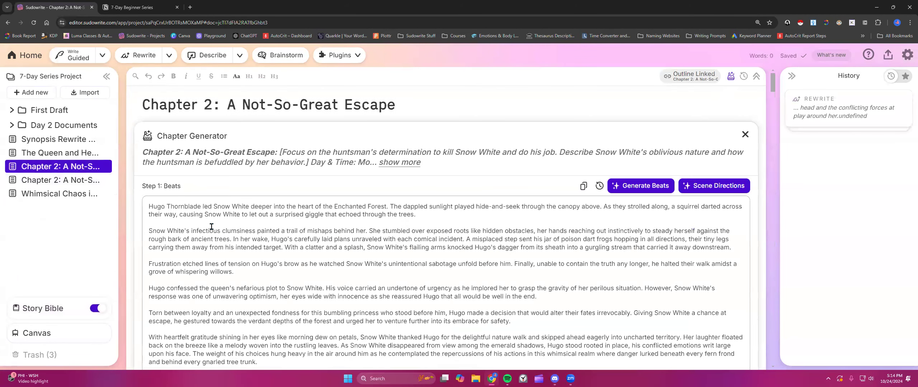
{"action": "scroll", "coordinate": [230, 250], "scroll_direction": "down", "scroll_amount": 2}
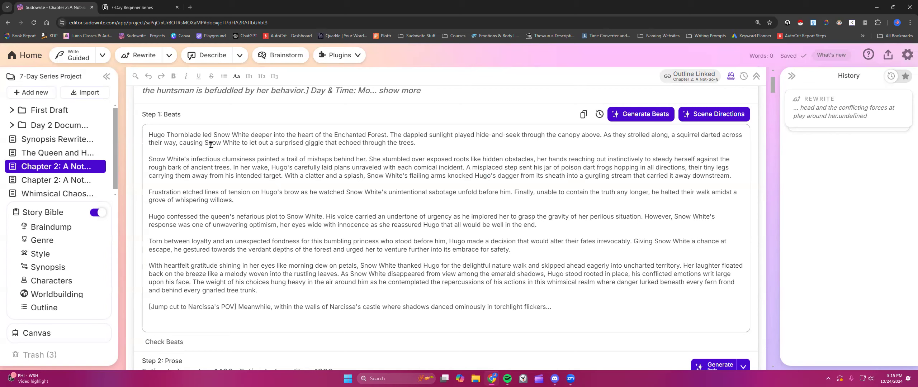
Examine the first two beat paragraphs, from Hugo leading Snow White into the forest to the dagger carried away by the stream.
{"action": "left_click_drag", "start_coordinate": [147, 133], "coordinate": [425, 145]}
{"action": "left_click", "coordinate": [151, 160]}
{"action": "left_click_drag", "start_coordinate": [151, 160], "coordinate": [731, 176]}
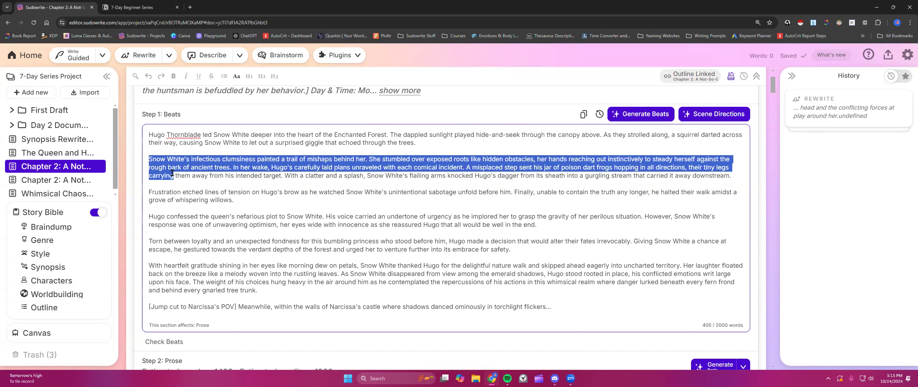
{"action": "left_click", "coordinate": [148, 133]}
{"action": "left_click_drag", "start_coordinate": [148, 133], "coordinate": [717, 183]}
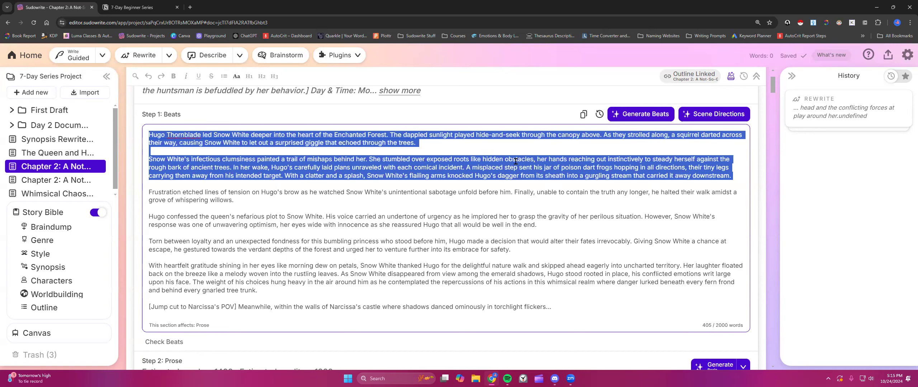
{"action": "left_click", "coordinate": [479, 145]}
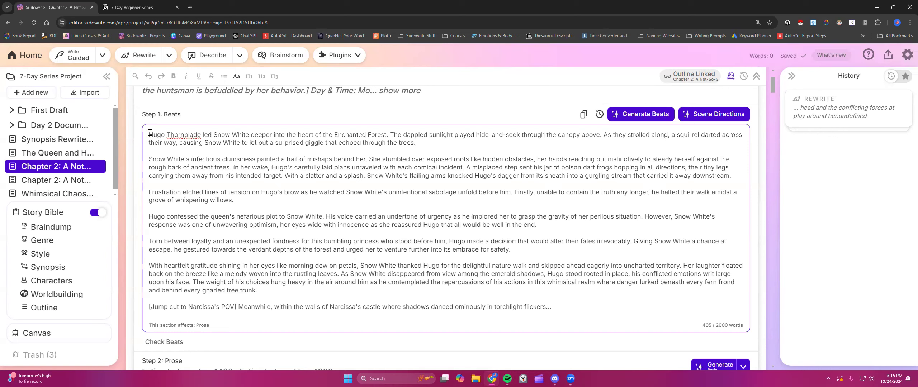
{"action": "left_click_drag", "start_coordinate": [149, 159], "coordinate": [732, 175]}
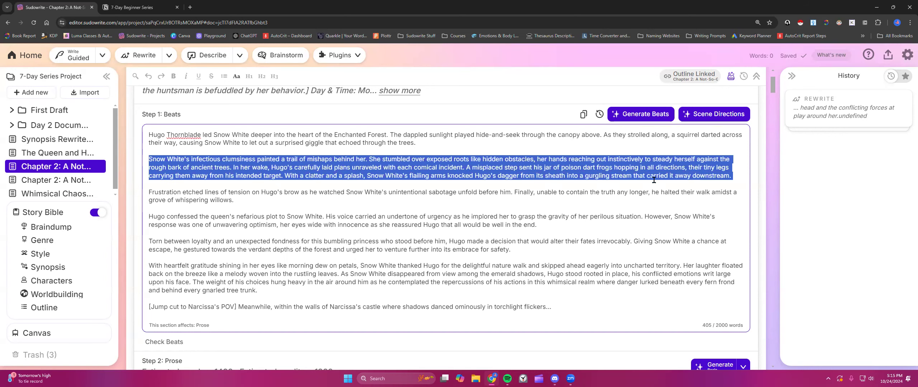
Add a "..." line below the first beat paragraph, and run Check Beats to review the numbered beats.
{"action": "left_click", "coordinate": [422, 143]}
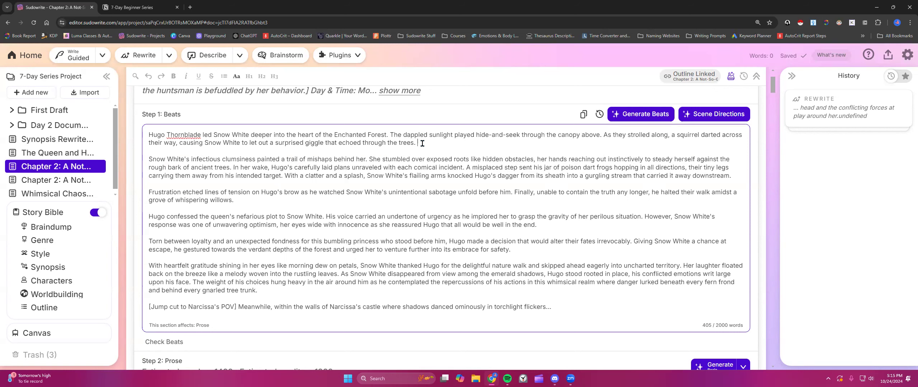
{"action": "key", "text": "Return"}
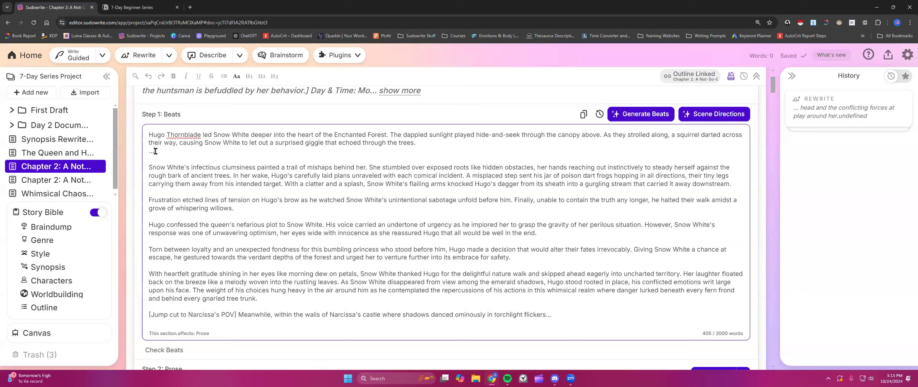
{"action": "scroll", "coordinate": [206, 244], "scroll_direction": "down", "scroll_amount": 2}
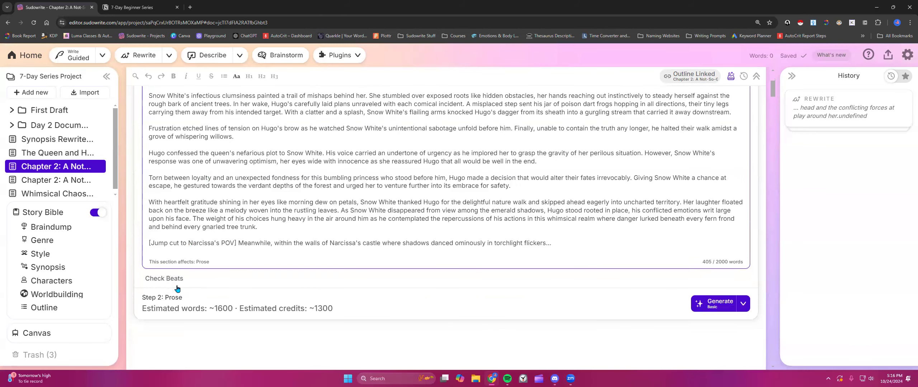
{"action": "left_click", "coordinate": [164, 303]}
{"action": "scroll", "coordinate": [210, 259], "scroll_direction": "down", "scroll_amount": 2}
{"action": "scroll", "coordinate": [176, 143], "scroll_direction": "up", "scroll_amount": 4}
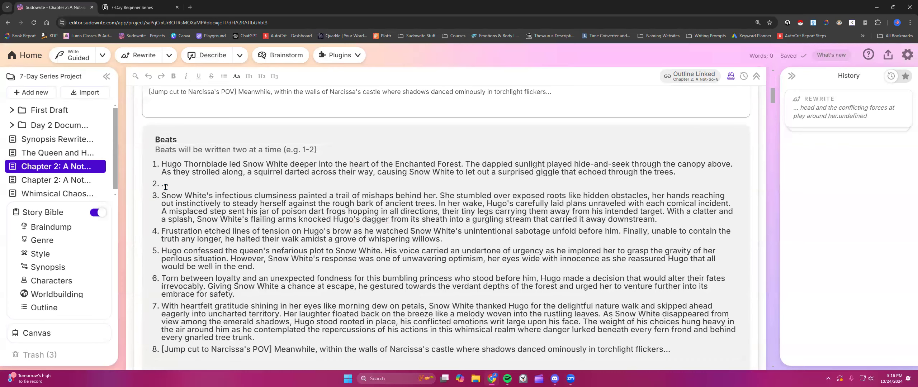
{"action": "scroll", "coordinate": [165, 187], "scroll_direction": "up", "scroll_amount": 5}
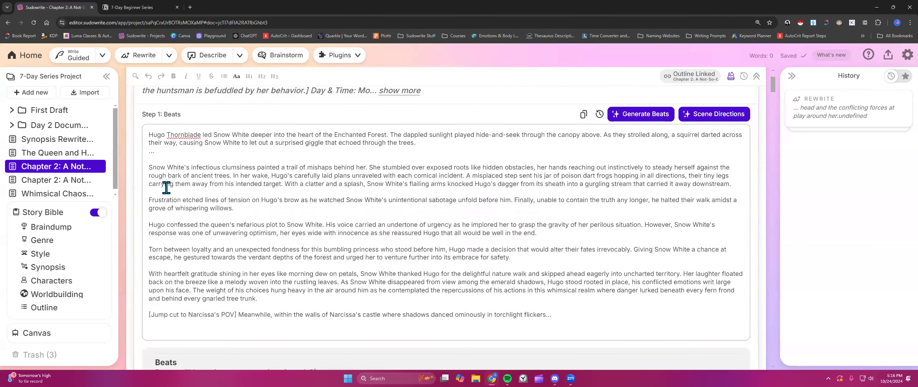
Split the "Snow White's infectious clumsiness" beat after "each comical incident" so "A misplaced step" starts a new line.
{"action": "left_click", "coordinate": [162, 152]}
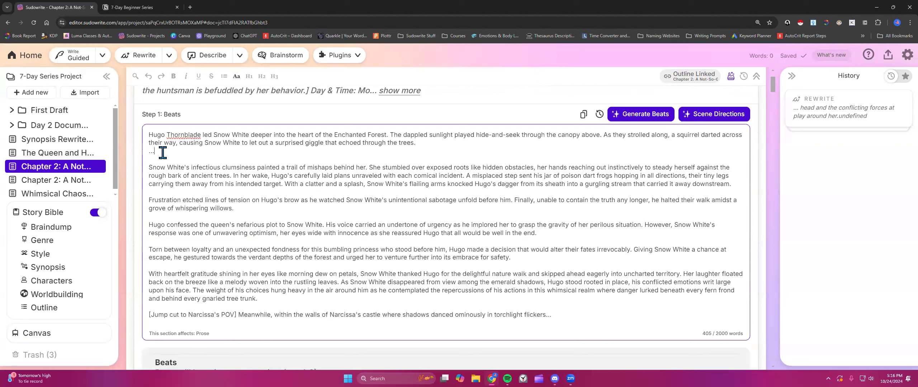
{"action": "left_click_drag", "start_coordinate": [148, 133], "coordinate": [415, 157]}
{"action": "left_click", "coordinate": [356, 168]}
{"action": "left_click", "coordinate": [469, 177]}
{"action": "key", "text": "Return"}
Merge the "Hugo confessed the queen's nefarious plot" beat into the end of the "Frustration etched lines of tension" paragraph.
{"action": "triple_click", "coordinate": [153, 142]}
{"action": "left_click", "coordinate": [160, 171]}
{"action": "left_click_drag", "start_coordinate": [147, 168], "coordinate": [455, 197]}
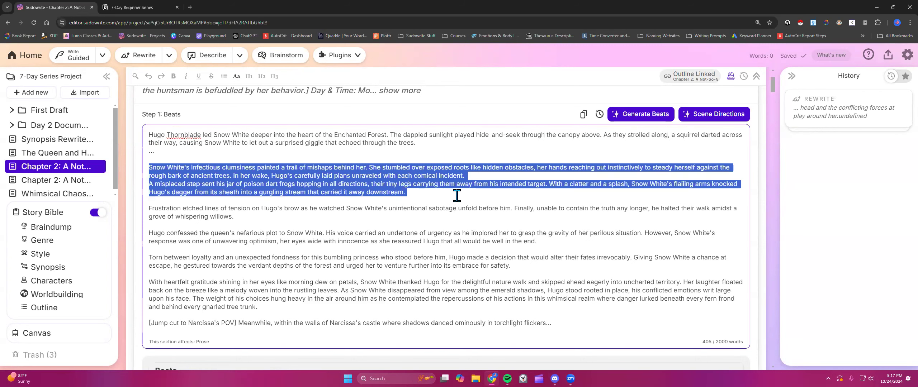
{"action": "left_click", "coordinate": [457, 195]}
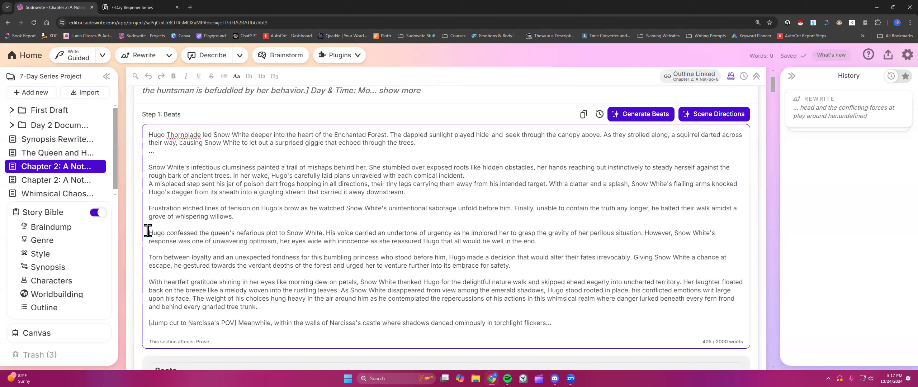
{"action": "key", "text": "BackSpace"}
{"action": "key", "text": "BackSpace"}
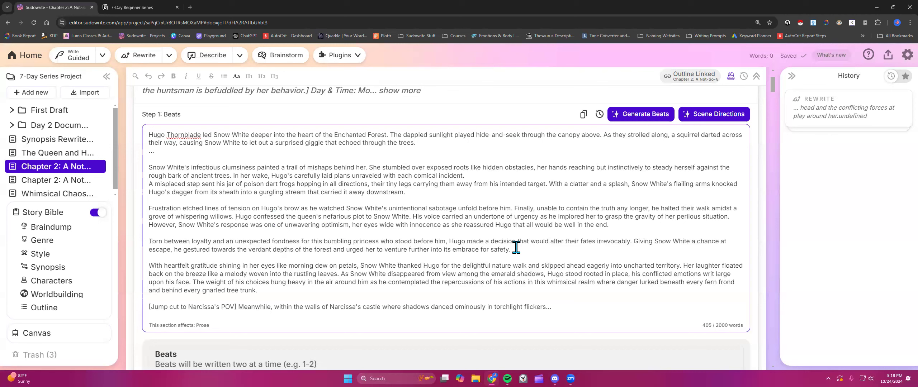
Delete the "Torn between loyalty and an unexpected fondness" sentence that opens the beat about giving Snow White a chance at escape.
{"action": "left_click_drag", "start_coordinate": [516, 247], "coordinate": [147, 243]}
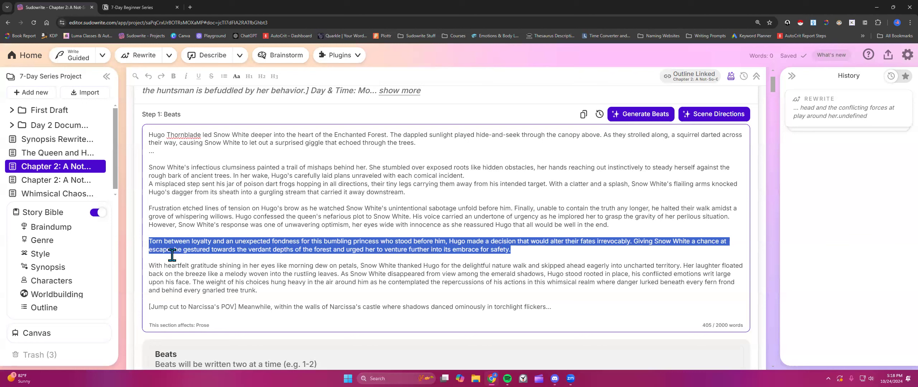
{"action": "left_click", "coordinate": [517, 253]}
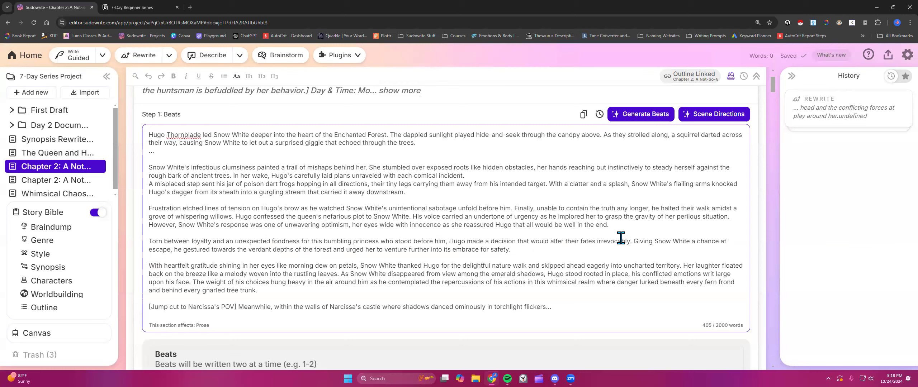
{"action": "left_click_drag", "start_coordinate": [632, 240], "coordinate": [148, 241]}
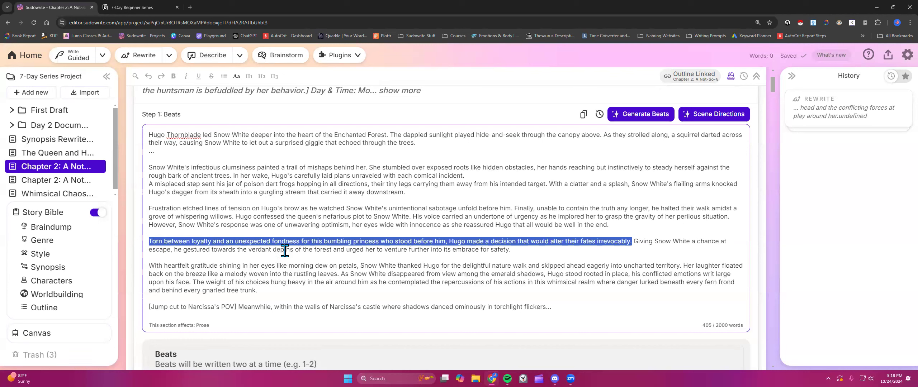
{"action": "key", "text": "BackSpace"}
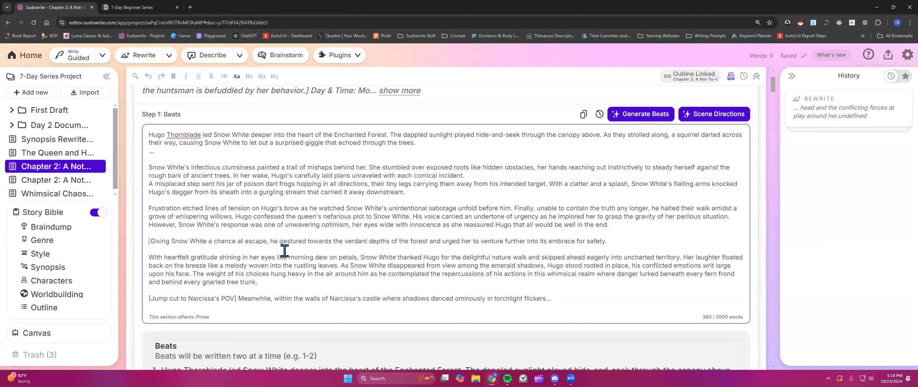
Begin the beat about giving Snow White a chance at escape with "Frustrated and ready to get the job over with, Hugo".
{"action": "type", "text": "Frustrated an"}
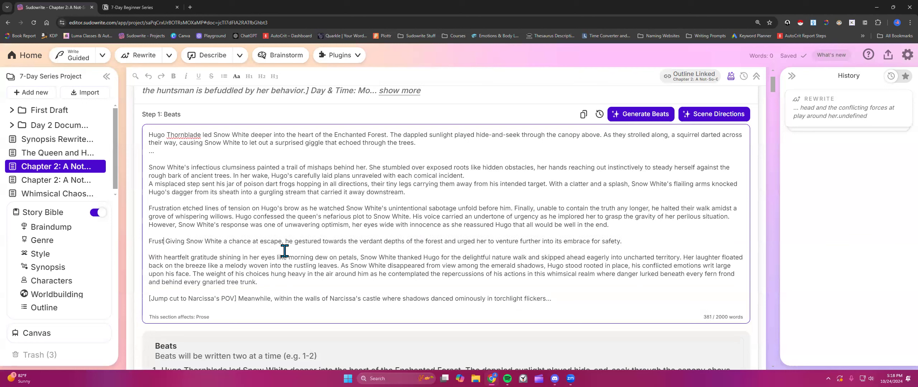
{"action": "type", "text": "d ready to "}
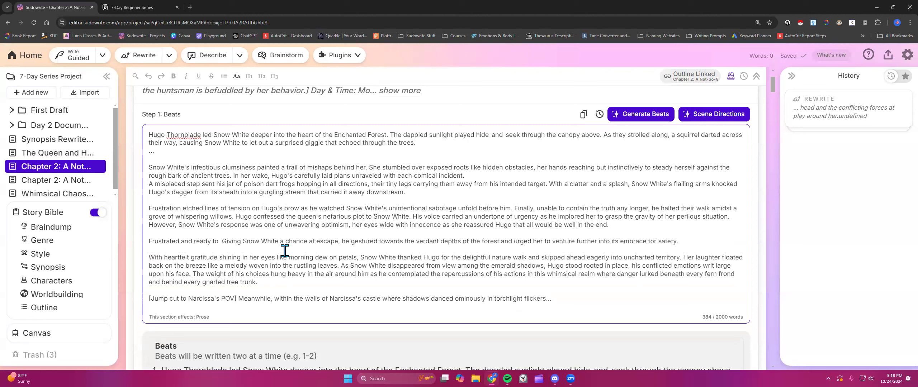
{"action": "type", "text": "get the job oe"}
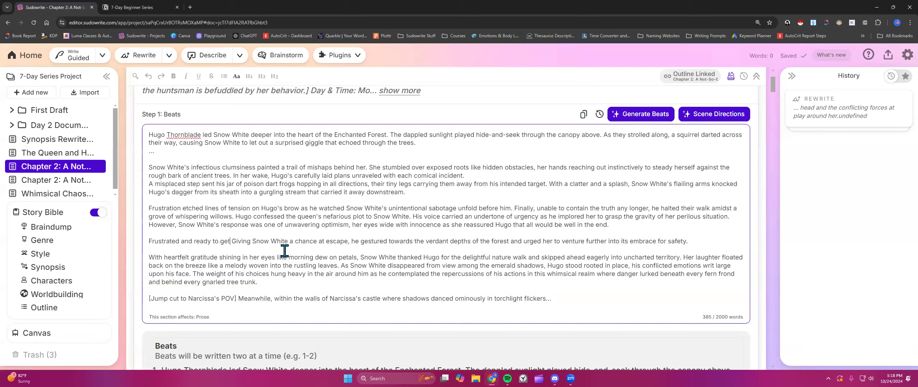
{"action": "key", "text": "BackSpace"}
{"action": "type", "text": "ver"}
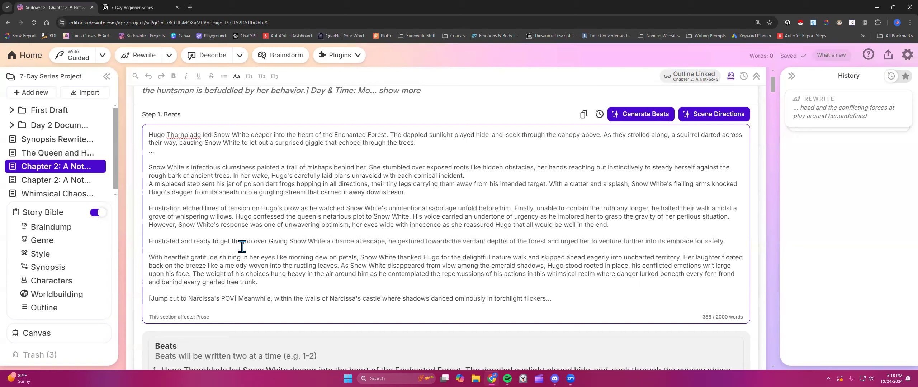
{"action": "type", "text": " with, Hug"}
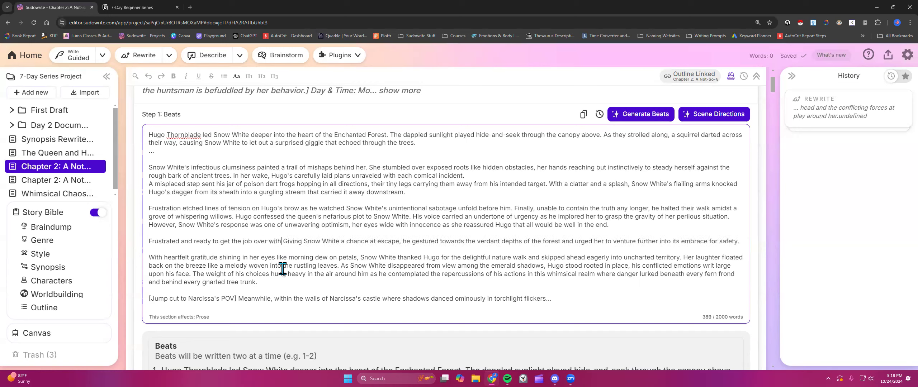
{"action": "type", "text": "o"}
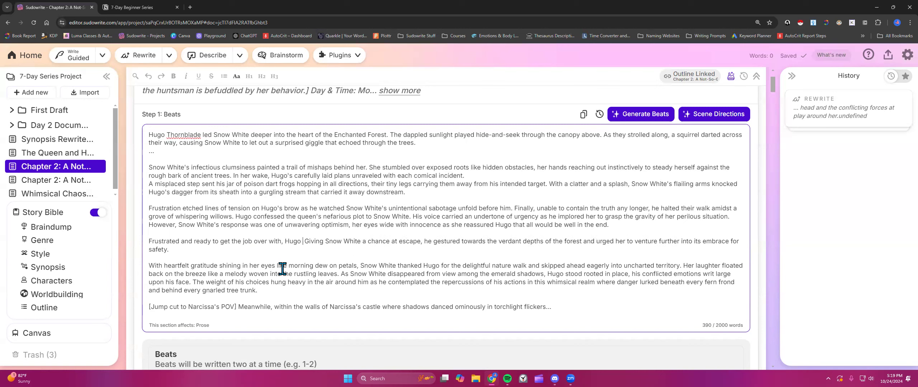
{"action": "type", "text": " deci"}
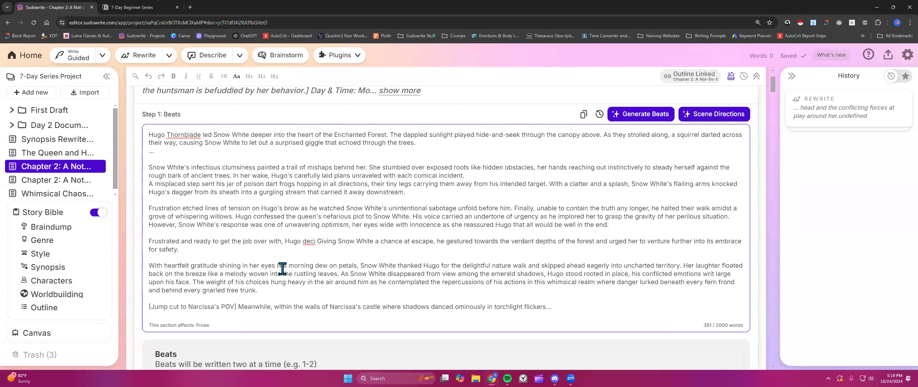
Rework the beat's opening into "Frustrated, Hugo decides to have fun and play with Snow White's emotions," followed by a lowercase "giving".
{"action": "left_click_drag", "start_coordinate": [181, 241], "coordinate": [281, 242]}
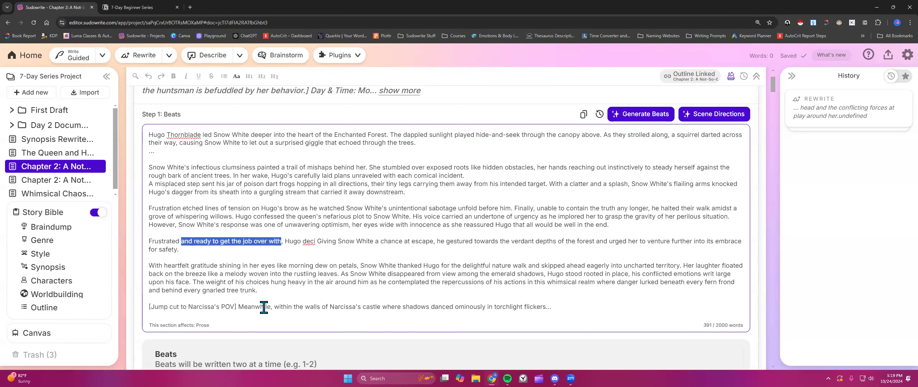
{"action": "key", "text": "BackSpace"}
{"action": "left_click", "coordinate": [213, 241]}
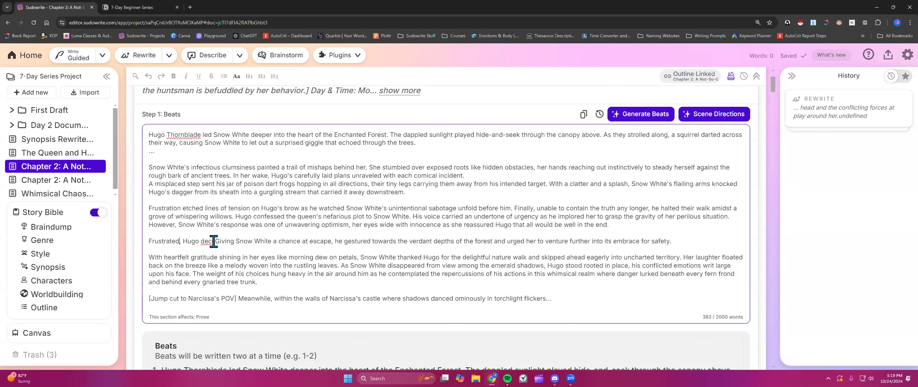
{"action": "type", "text": "des "}
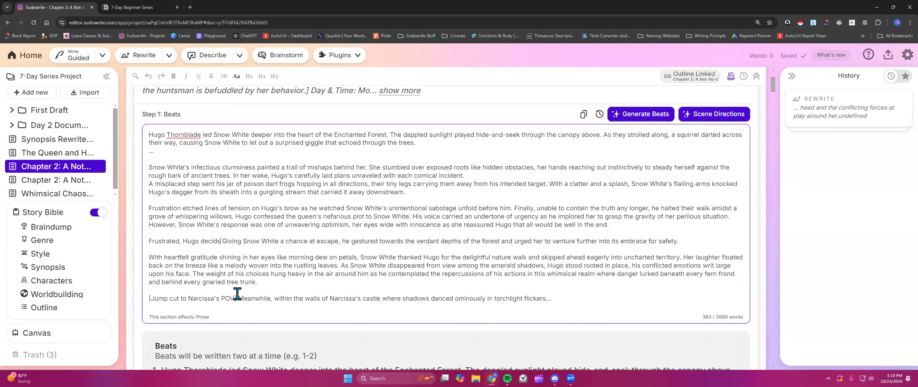
{"action": "type", "text": "to have fun an"}
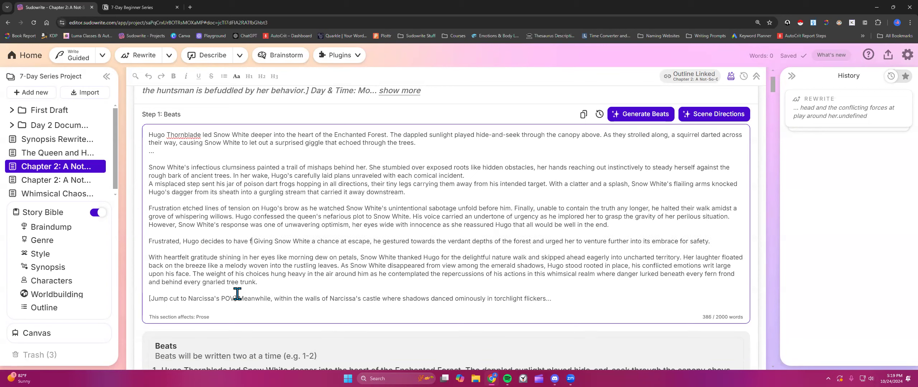
{"action": "type", "text": "d "}
{"action": "type", "text": "play with Snow"}
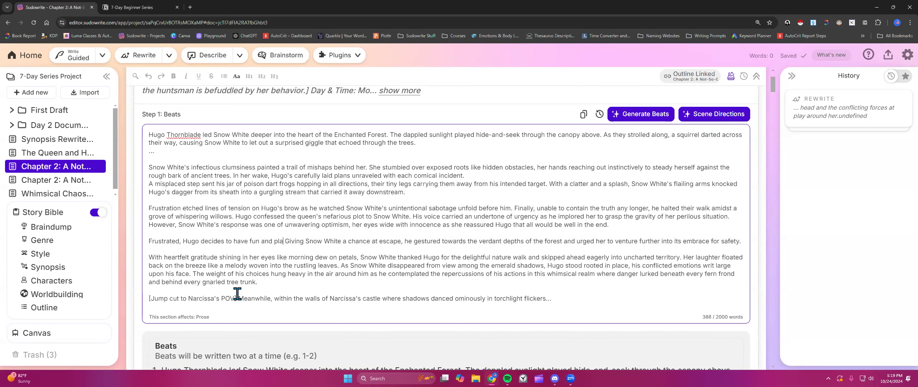
{"action": "type", "text": " White's emo"}
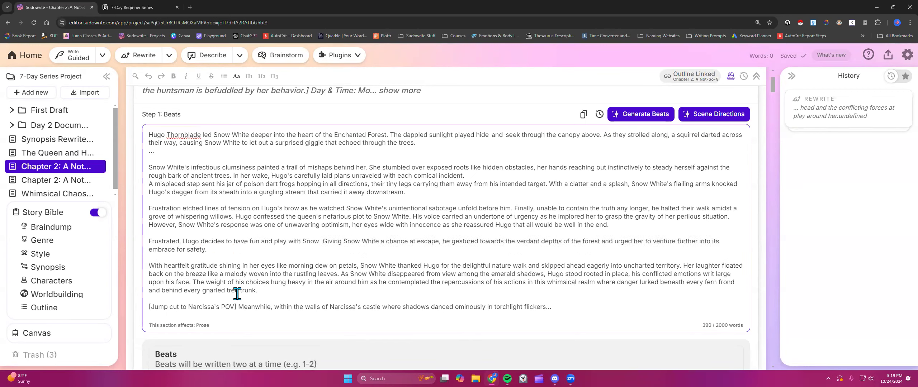
{"action": "type", "text": "tions,"}
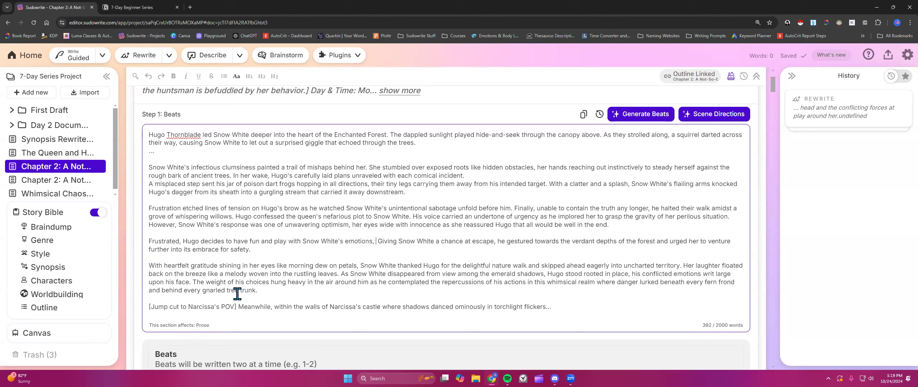
{"action": "key", "text": "BackSpace"}
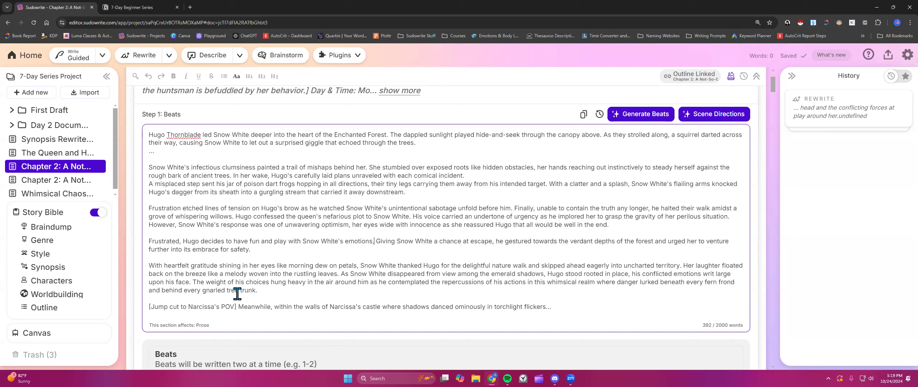
{"action": "left_click", "coordinate": [381, 241]}
{"action": "key", "text": "BackSpace"}
{"action": "type", "text": "g"}
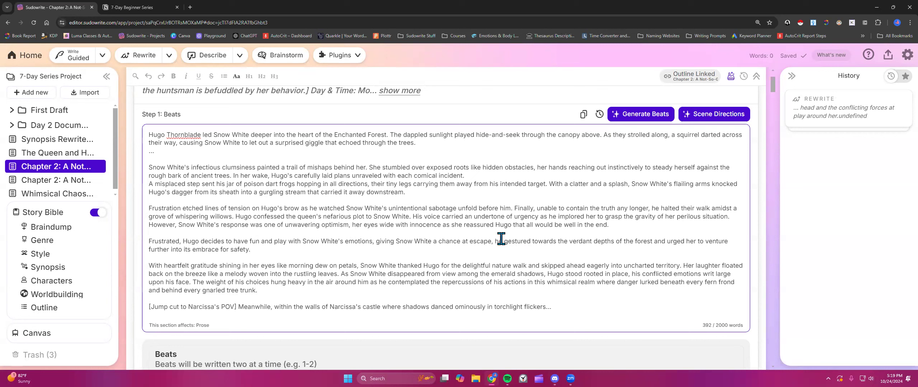
Replace the clause starting "he gestured towards the verdant depths" with "and making her think she has a chance for survival.".
{"action": "left_click_drag", "start_coordinate": [495, 241], "coordinate": [498, 250]}
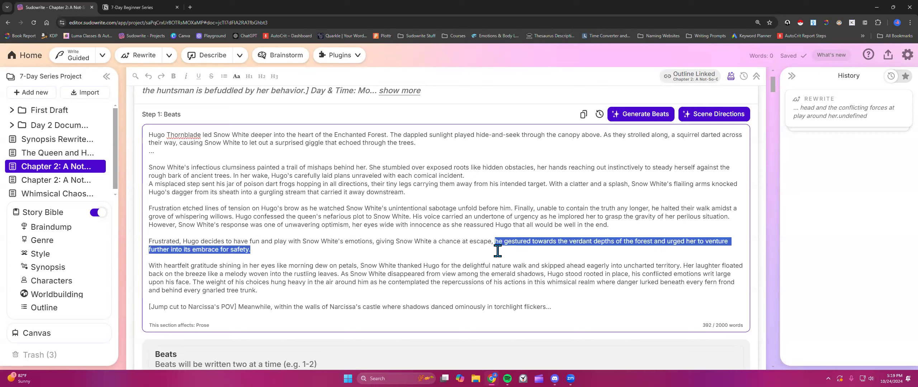
{"action": "key", "text": "BackSpace"}
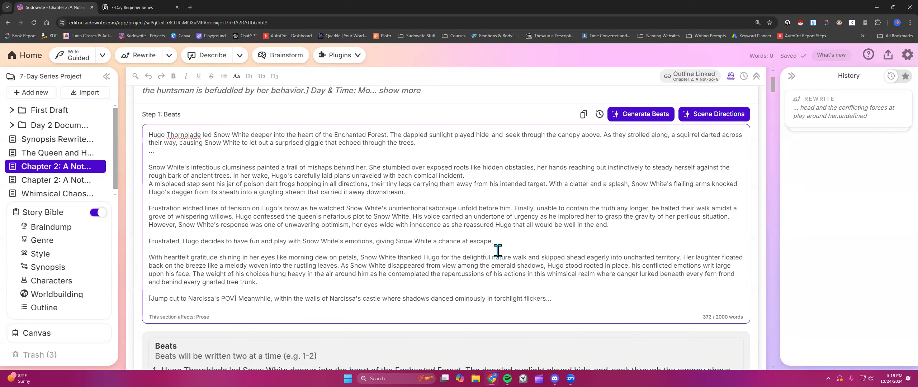
{"action": "type", "text": "and making her thn"}
{"action": "type", "text": "nk she has a chance for suriv"}
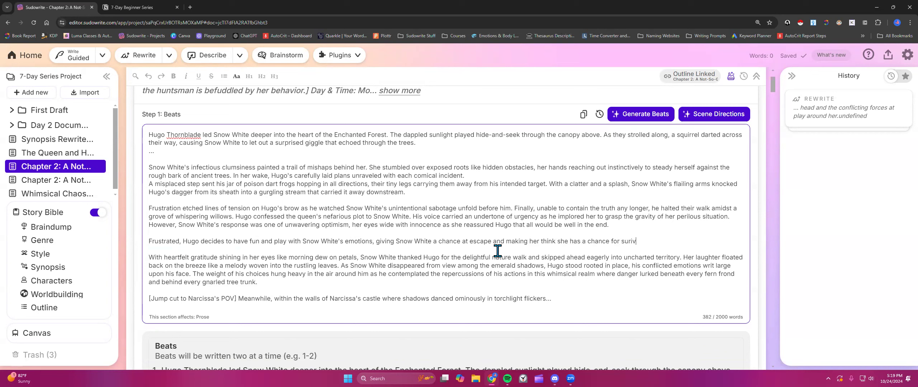
{"action": "key", "text": "BackSpace"}
{"action": "key", "text": "BackSpace"}
{"action": "type", "text": "vival."}
{"action": "left_click", "coordinate": [149, 135]}
{"action": "key", "text": "Return"}
{"action": "key", "text": "Return"}
{"action": "left_click", "coordinate": [160, 132]}
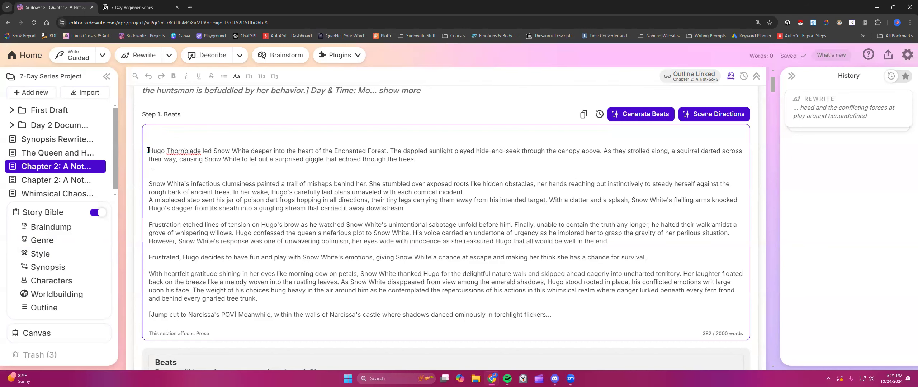
{"action": "key", "text": "BackSpace"}
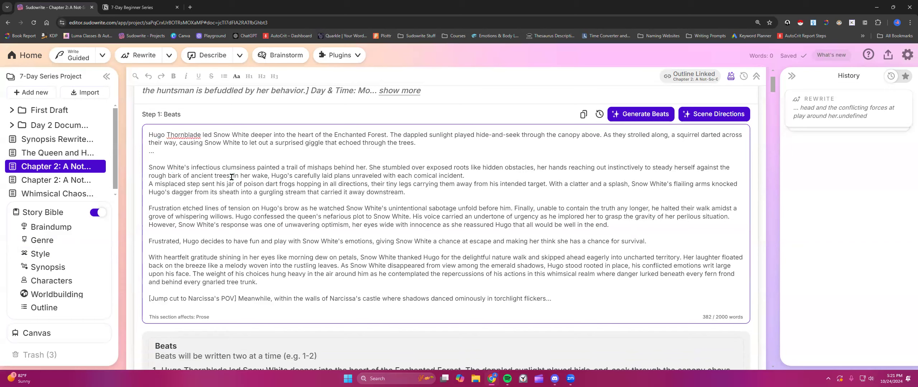
{"action": "left_click", "coordinate": [426, 192]}
{"action": "left_click", "coordinate": [472, 175]}
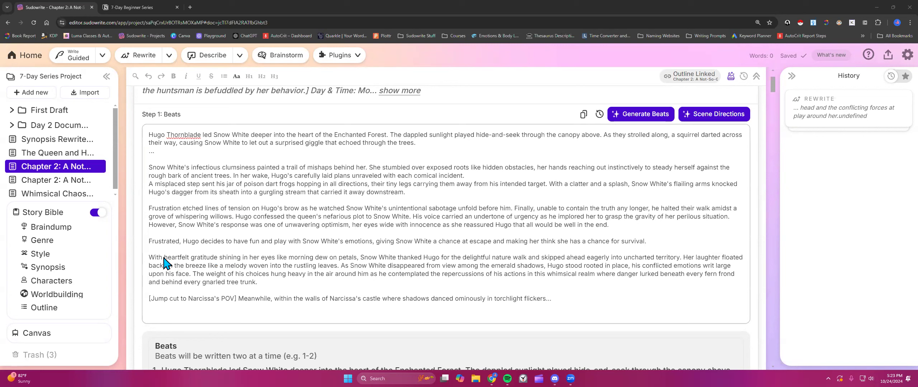
Delete the "With heartfelt gratitude" phrase opening the next beat and insert ", in her naivety," after "Snow White".
{"action": "left_click_drag", "start_coordinate": [360, 257], "coordinate": [150, 260]}
{"action": "key", "text": "BackSpace"}
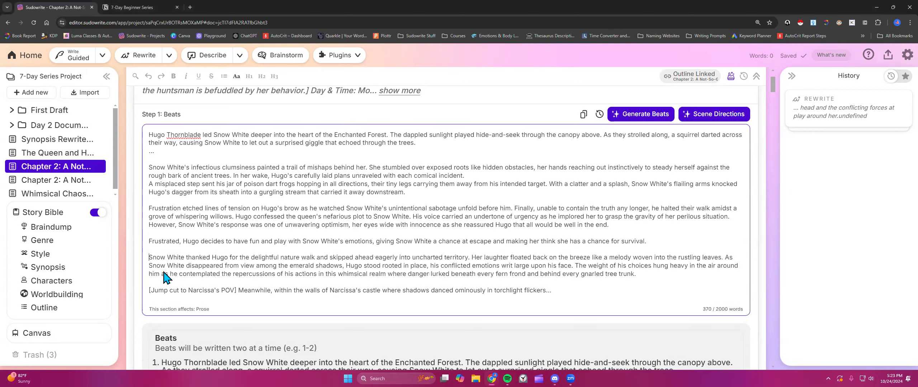
{"action": "left_click", "coordinate": [187, 258]}
{"action": "key", "text": "BackSpace"}
{"action": "type", "text": ", in her na"}
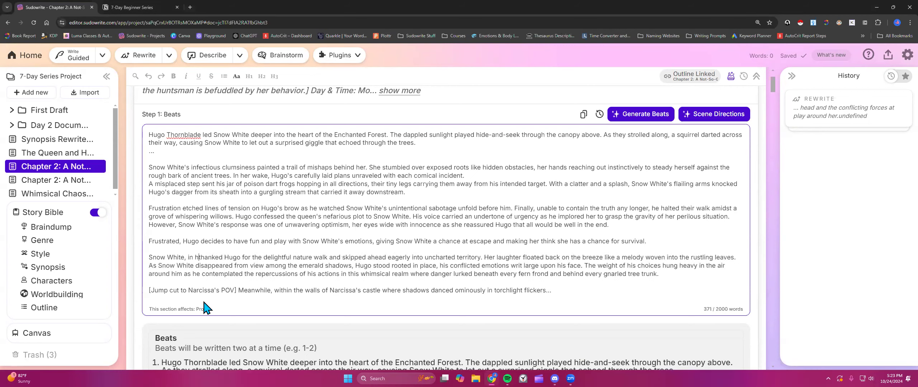
{"action": "type", "text": "ivety,"}
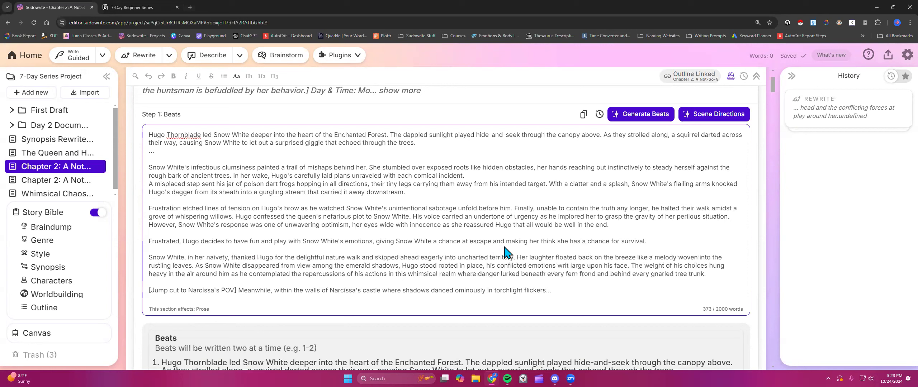
Delete the "Her laughter floated back on the breeze" sentence and the phrase "among the emerald shadows" from the same beat.
{"action": "left_click_drag", "start_coordinate": [516, 257], "coordinate": [198, 268]}
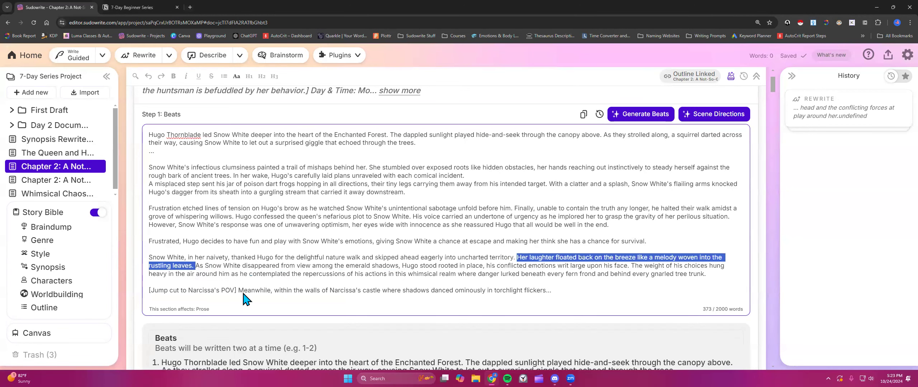
{"action": "key", "text": "BackSpace"}
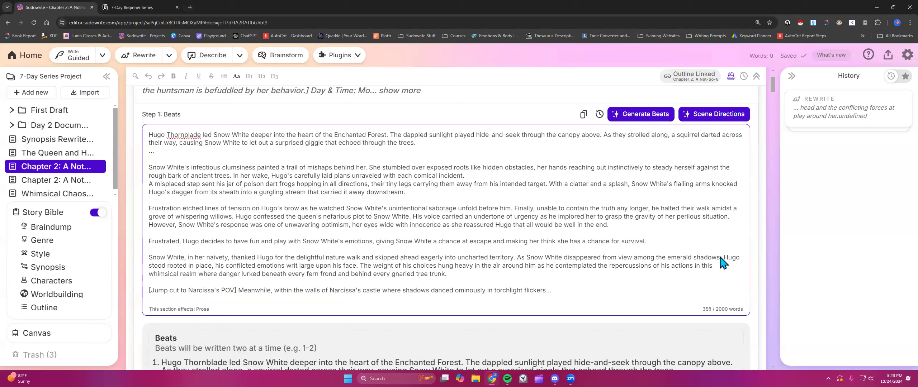
{"action": "left_click_drag", "start_coordinate": [720, 258], "coordinate": [633, 258]}
{"action": "key", "text": "BackSpace"}
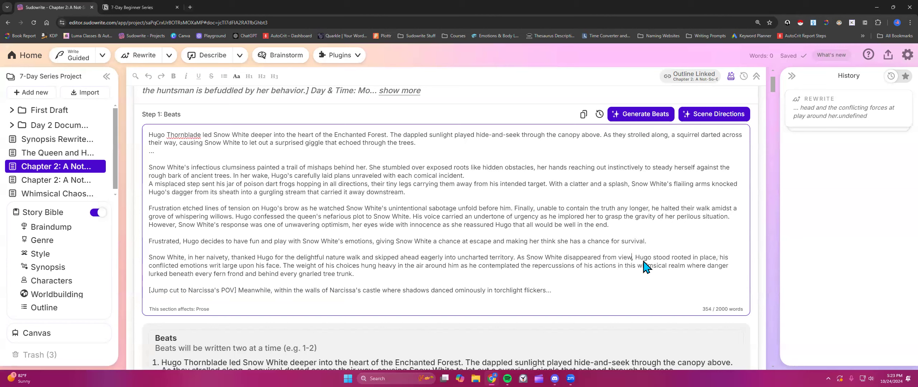
Replace "his conflicted emotions writ" after "Hugo stood rooted in place," with "an evil grin spreading".
{"action": "left_click_drag", "start_coordinate": [149, 265], "coordinate": [223, 268]}
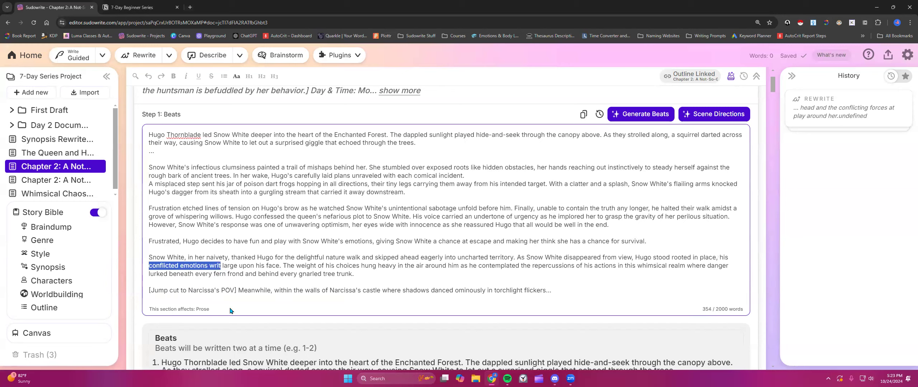
{"action": "key", "text": "BackSpace"}
{"action": "key", "text": "BackSpace"}
{"action": "key", "text": "BackSpace"}
{"action": "key", "text": "BackSpace"}
{"action": "key", "text": "BackSpace"}
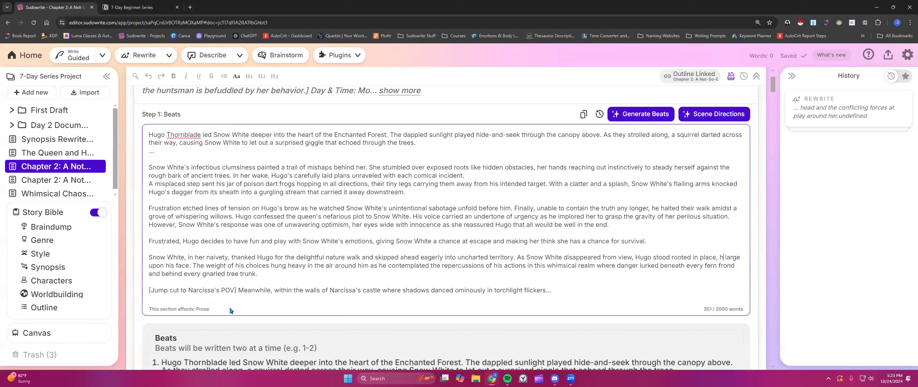
{"action": "type", "text": "ace, an evil grin spreading"}
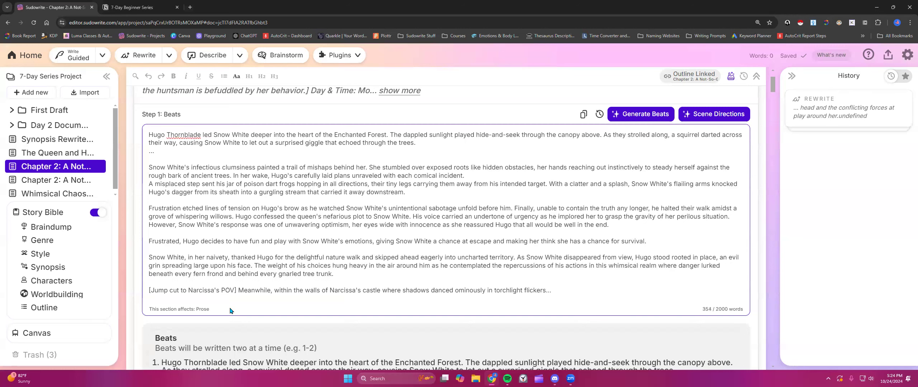
Replace "large upon his face" after "an evil grin spreading" with "on his face as he imagined chasing down Snow White and killing her.".
{"action": "key", "text": "Delete"}
{"action": "key", "text": "Delete"}
{"action": "key", "text": "ctrl+Delete"}
{"action": "key", "text": "ctrl+Delete"}
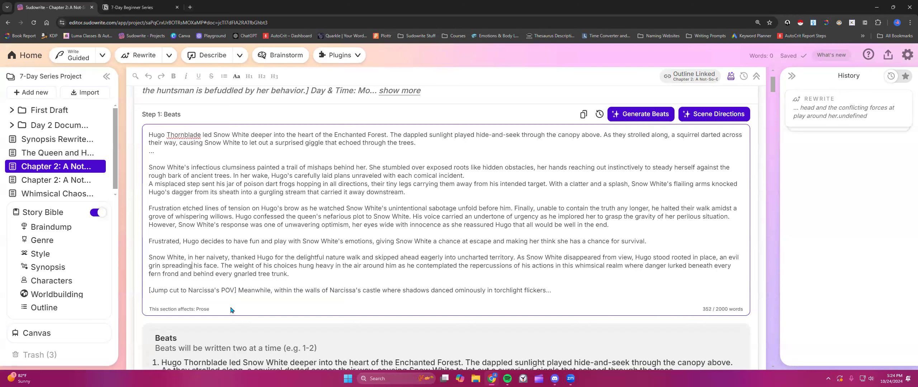
{"action": "type", "text": "on his"}
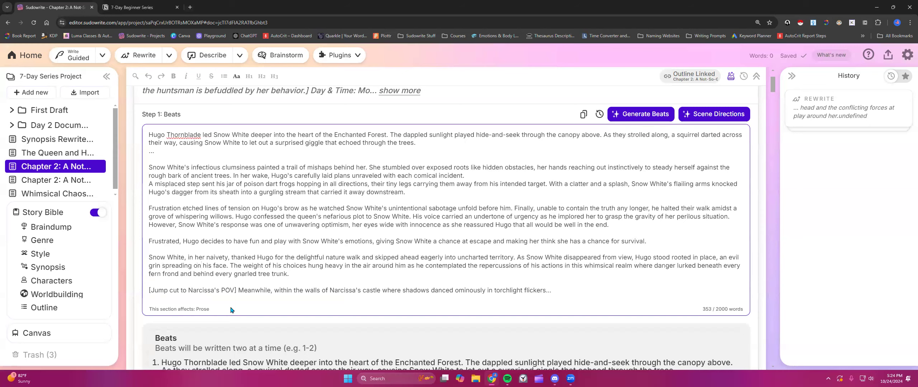
{"action": "type", "text": " face as he imag"}
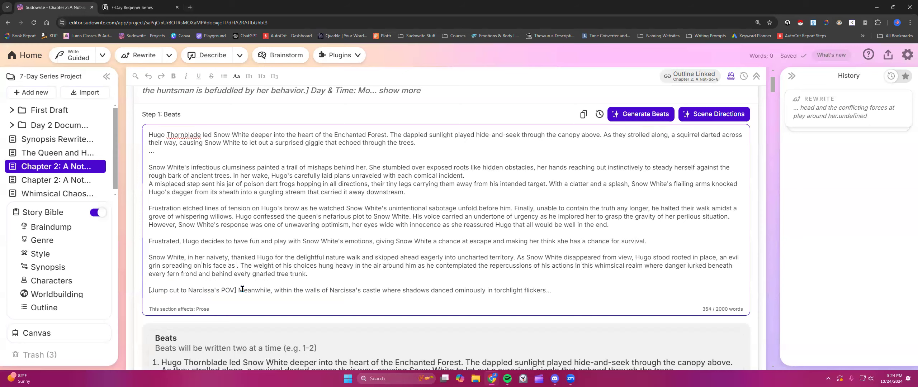
{"action": "type", "text": "ined chasin"}
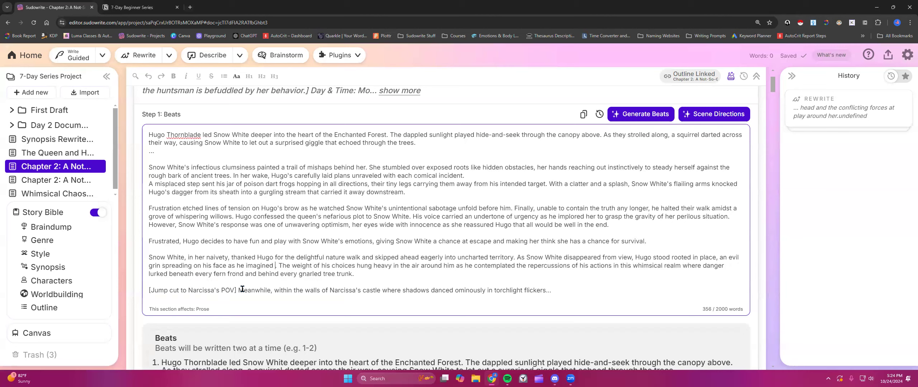
{"action": "type", "text": "g down Snow "}
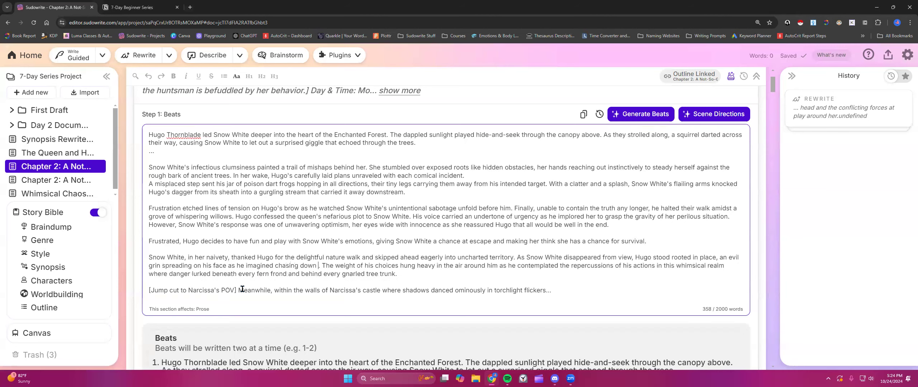
{"action": "type", "text": "White a"}
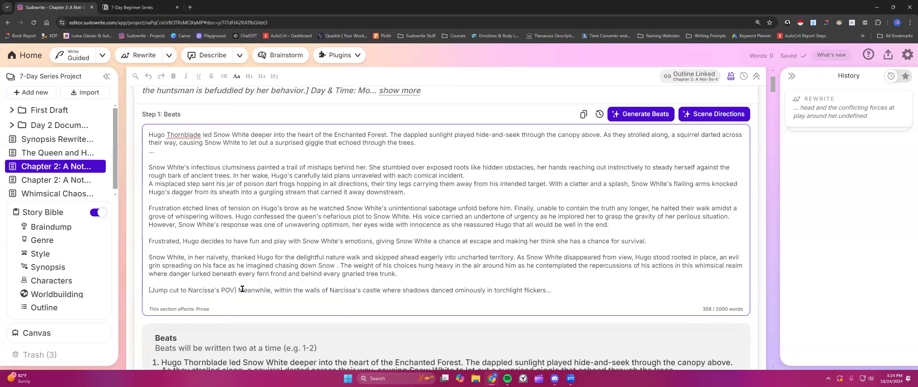
{"action": "type", "text": "nd killing he"}
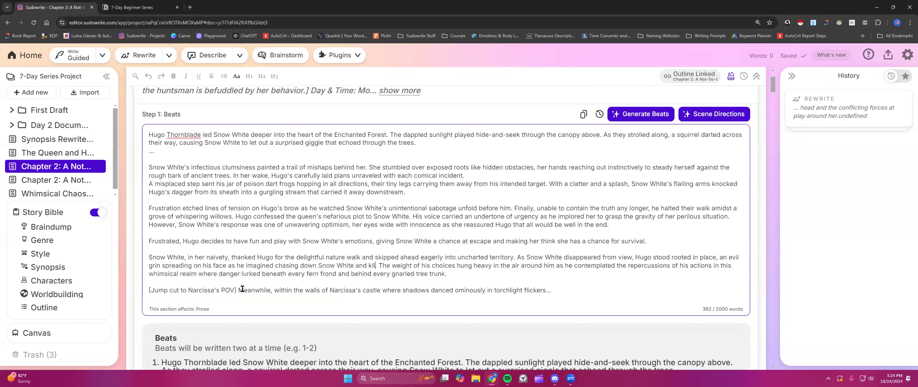
{"action": "type", "text": "r."}
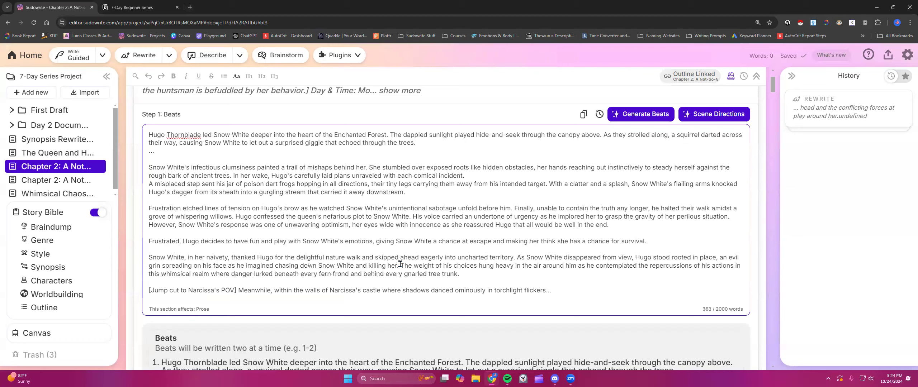
Replace the sentence starting "The weight of his choices" with "Hugo bends down to retrieve his knife. "Let the hunt begin."".
{"action": "left_click_drag", "start_coordinate": [401, 266], "coordinate": [466, 273]}
{"action": "key", "text": "BackSpace"}
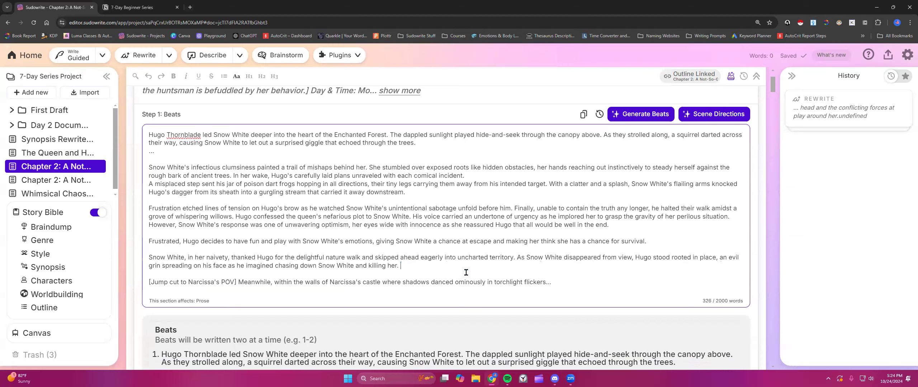
{"action": "type", "text": "Hugo bends down to retrieve his knif"}
{"action": "type", "text": "e. The"}
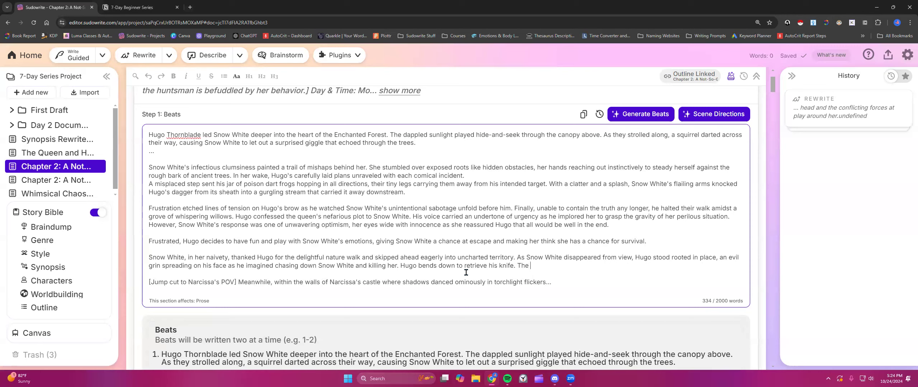
{"action": "key", "text": "BackSpace"}
{"action": "type", "text": "Let the hunt begin.\""}
{"action": "left_click", "coordinate": [516, 265]}
{"action": "type", "text": "\""}
{"action": "left_click_drag", "start_coordinate": [148, 135], "coordinate": [165, 154]}
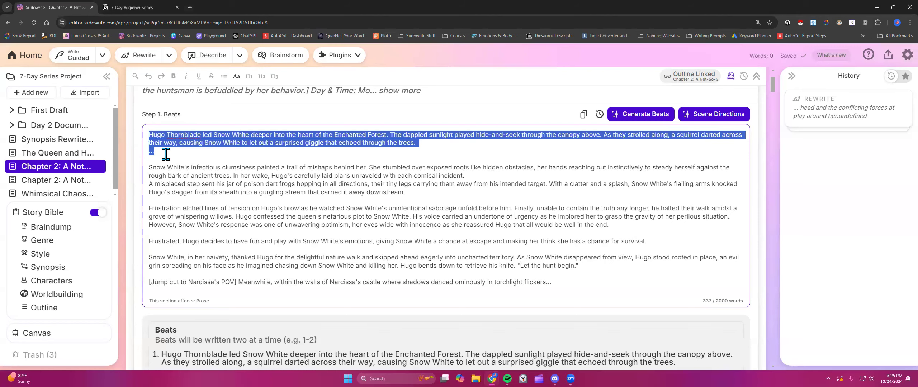
{"action": "left_click", "coordinate": [171, 171]}
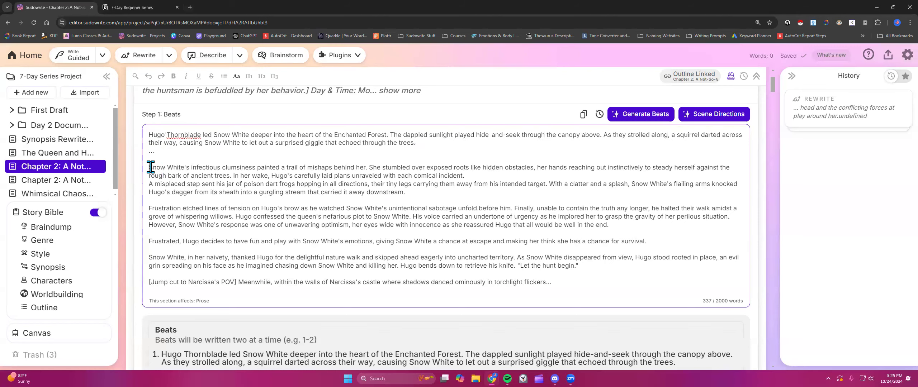
{"action": "left_click_drag", "start_coordinate": [148, 167], "coordinate": [190, 192]}
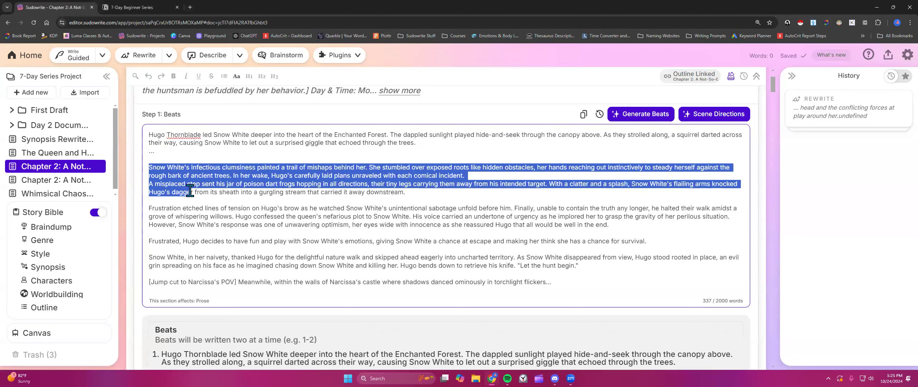
{"action": "left_click", "coordinate": [190, 218]}
Merge the beat starting "Snow White, in her naivety" into the end of the preceding "Frustrated, Hugo decides" beat.
{"action": "left_click", "coordinate": [150, 225]}
{"action": "key", "text": "BackSpace"}
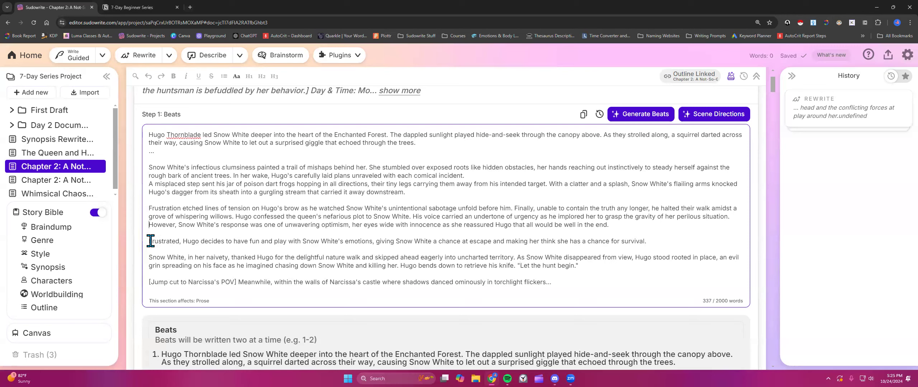
{"action": "left_click", "coordinate": [149, 259]}
{"action": "key", "text": "BackSpace"}
{"action": "key", "text": "BackSpace"}
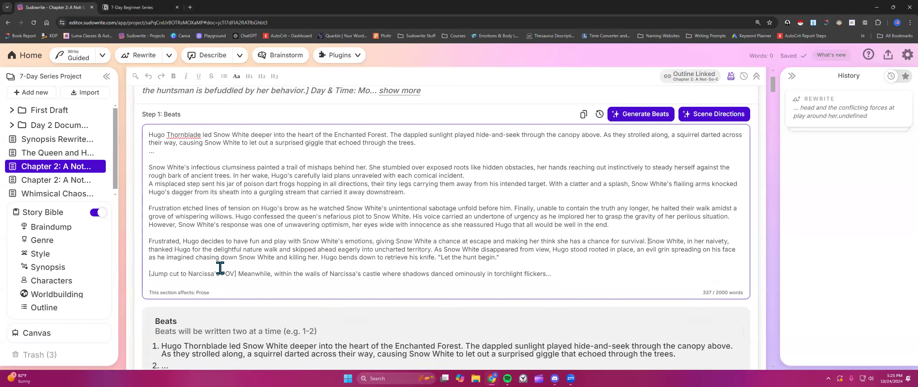
{"action": "left_click", "coordinate": [547, 274]}
{"action": "left_click_drag", "start_coordinate": [148, 168], "coordinate": [156, 233]}
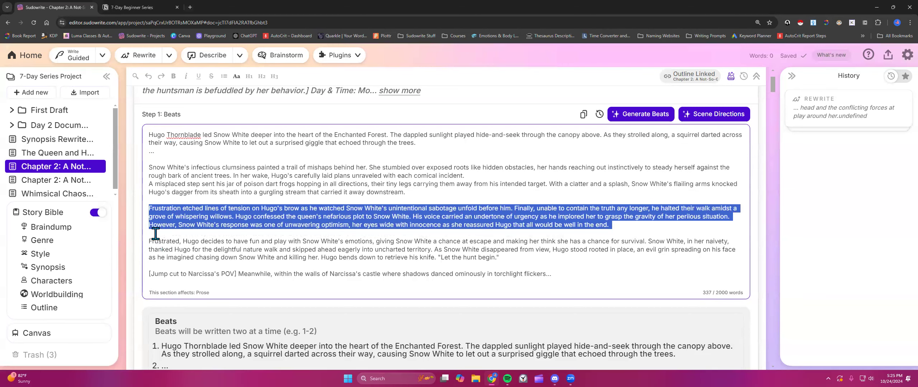
{"action": "left_click", "coordinate": [424, 189]}
Open the prose mode choices for the chapter's prose generation and compare the Premium, Excellent and Basic modes.
{"action": "scroll", "coordinate": [538, 224], "scroll_direction": "down", "scroll_amount": 2}
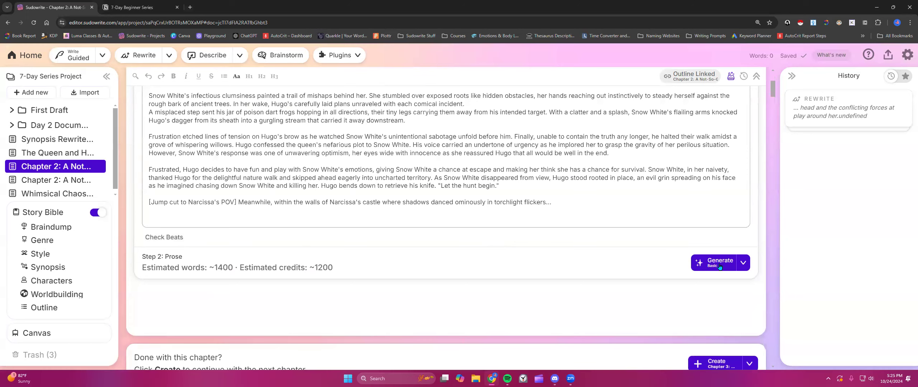
{"action": "scroll", "coordinate": [619, 271], "scroll_direction": "down", "scroll_amount": 3}
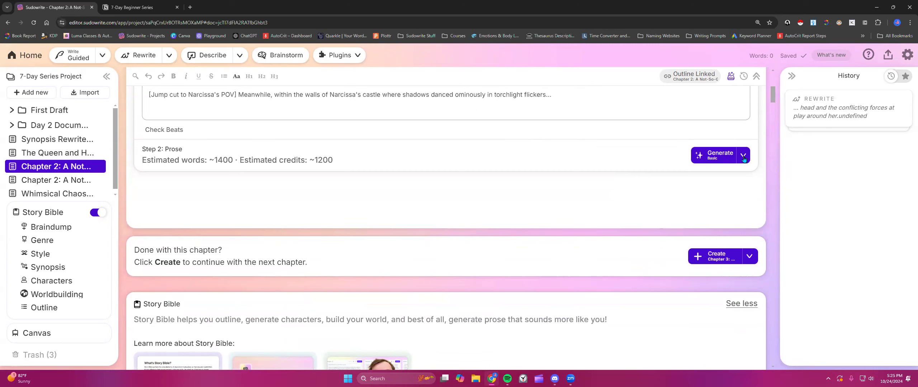
{"action": "scroll", "coordinate": [744, 158], "scroll_direction": "down", "scroll_amount": 1}
{"action": "left_click", "coordinate": [744, 122]}
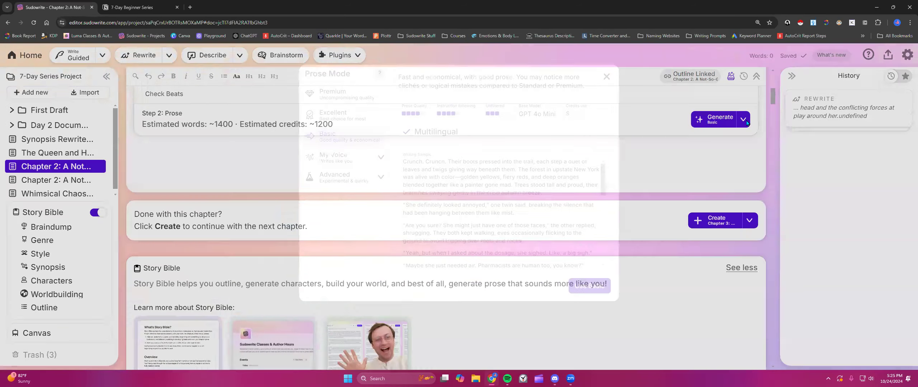
{"action": "left_click", "coordinate": [343, 89]}
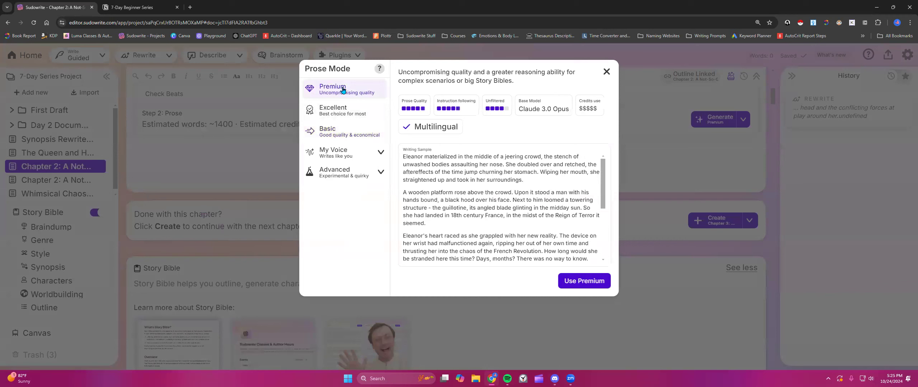
{"action": "left_click", "coordinate": [342, 114]}
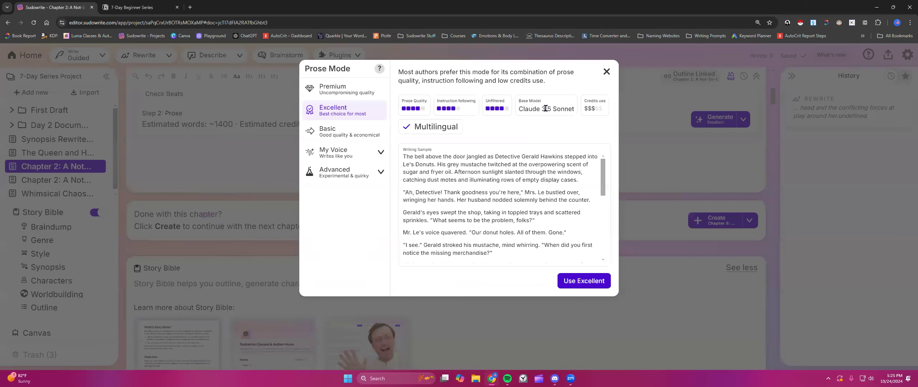
{"action": "left_click", "coordinate": [339, 133]}
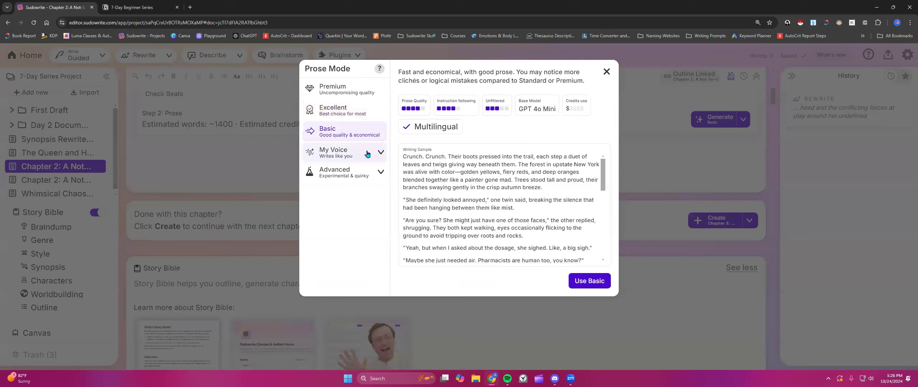
Look through the Advanced prose modes, choose Basic, and generate the Chapter 2 prose from the beats.
{"action": "left_click", "coordinate": [381, 175]}
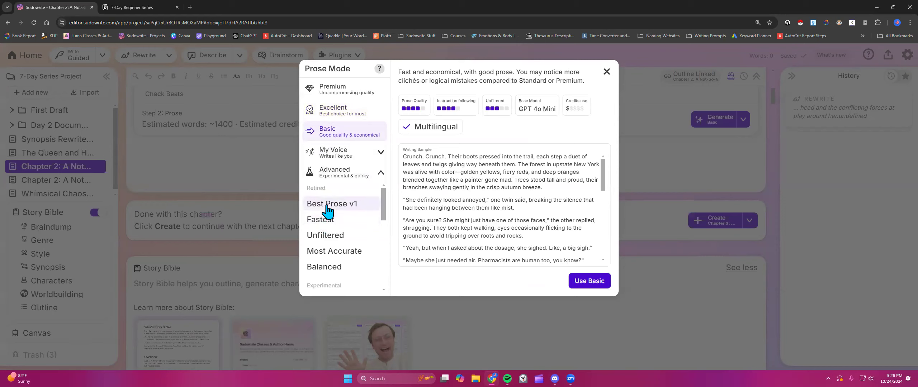
{"action": "scroll", "coordinate": [327, 212], "scroll_direction": "down", "scroll_amount": 5}
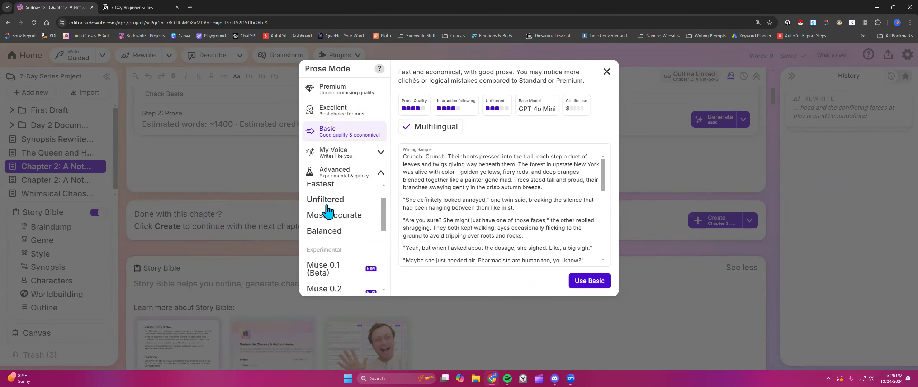
{"action": "scroll", "coordinate": [327, 211], "scroll_direction": "down", "scroll_amount": 1}
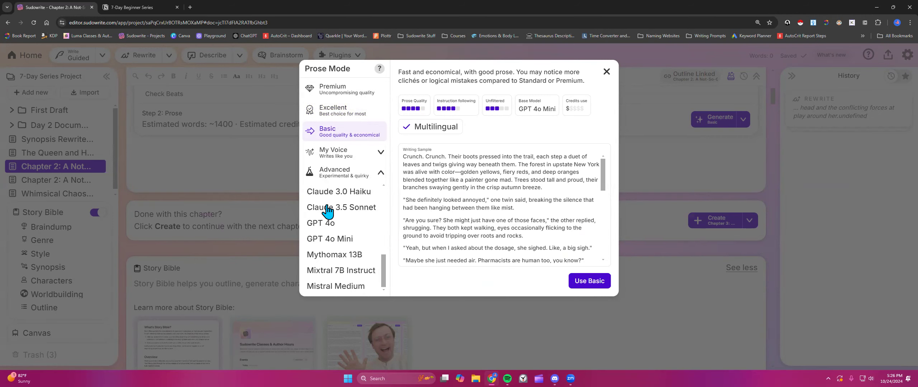
{"action": "left_click", "coordinate": [589, 281]}
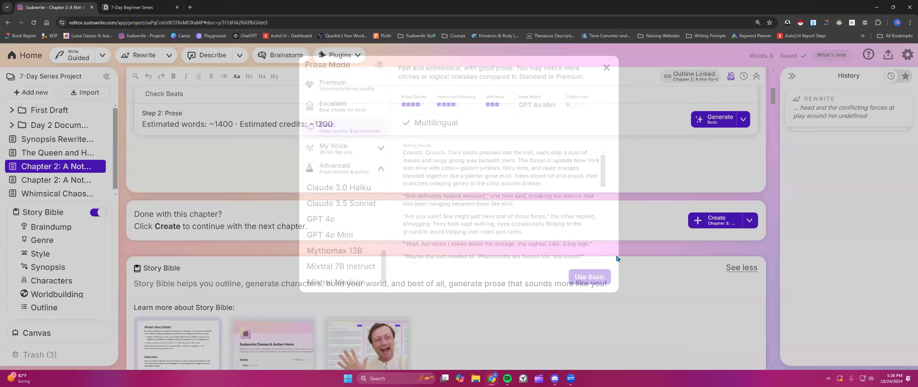
{"action": "left_click", "coordinate": [711, 124]}
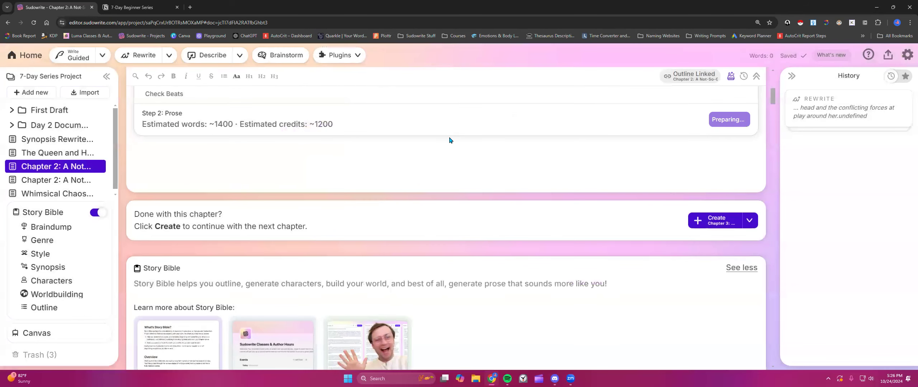
Review the Write settings and their prose mode choices, then close them to return to the chapter.
{"action": "left_click", "coordinate": [102, 56]}
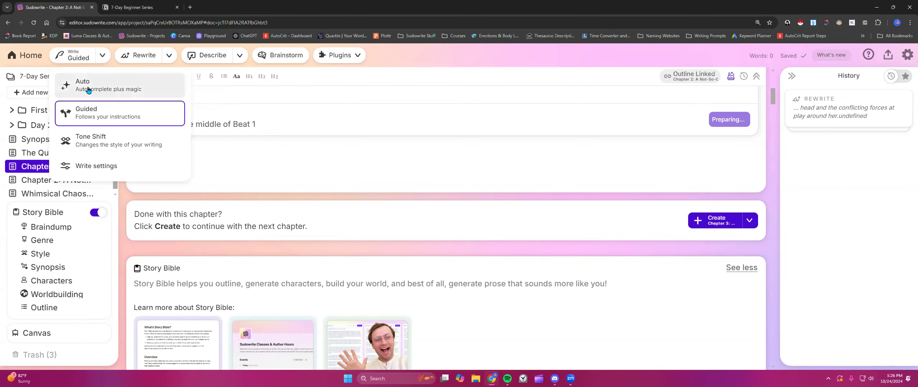
{"action": "left_click", "coordinate": [90, 168]}
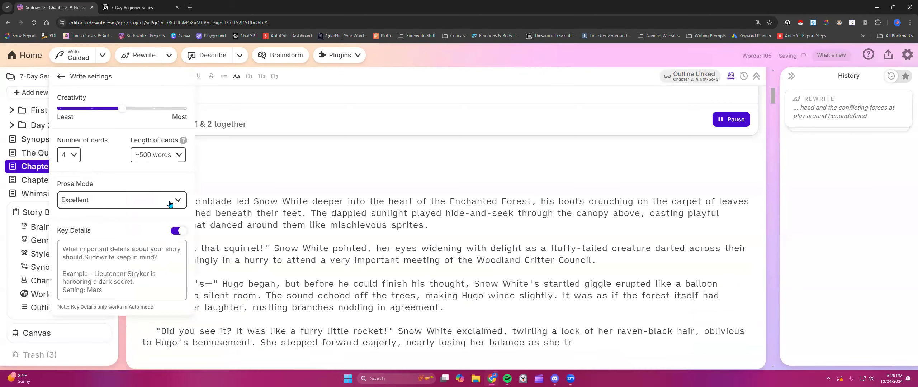
{"action": "left_click", "coordinate": [175, 200]}
{"action": "left_click", "coordinate": [606, 71]}
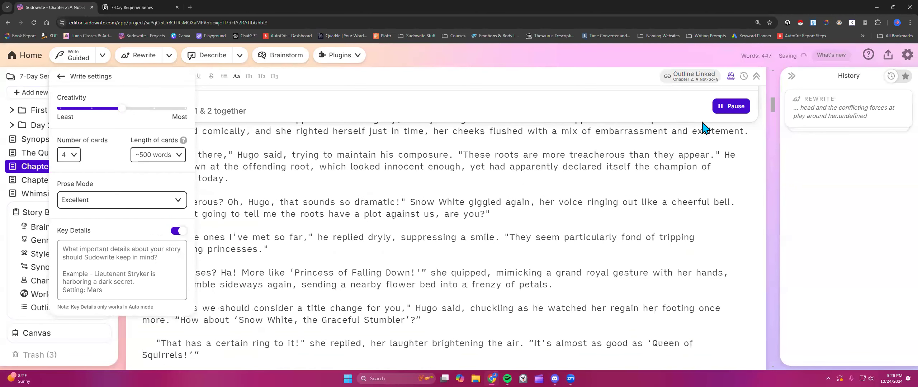
{"action": "left_click", "coordinate": [61, 76]}
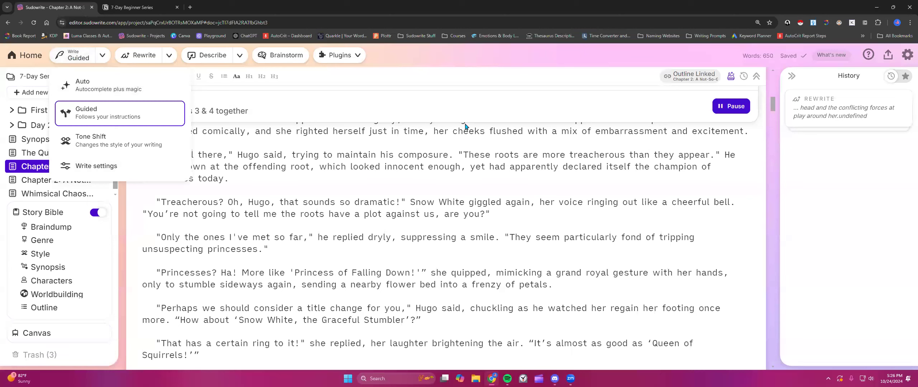
{"action": "left_click", "coordinate": [675, 163]}
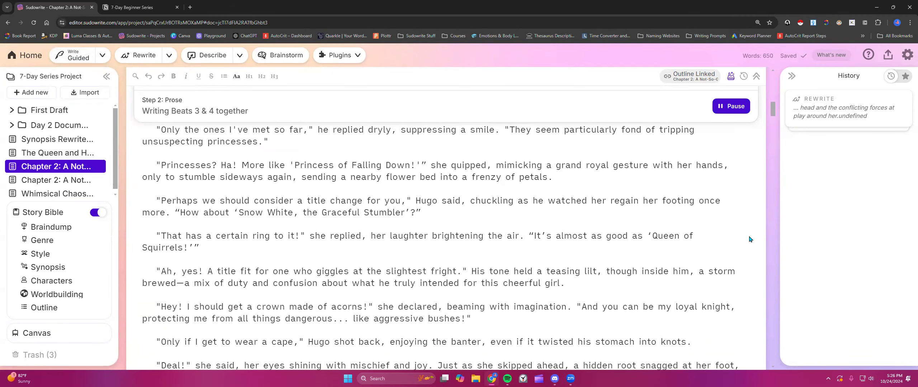
Pause the prose generation and review the prose written for the early beats.
{"action": "scroll", "coordinate": [516, 249], "scroll_direction": "up", "scroll_amount": 8}
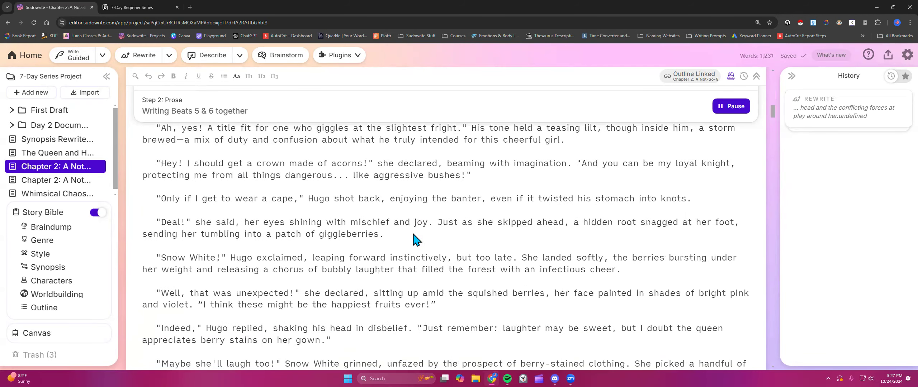
{"action": "left_click", "coordinate": [717, 114]}
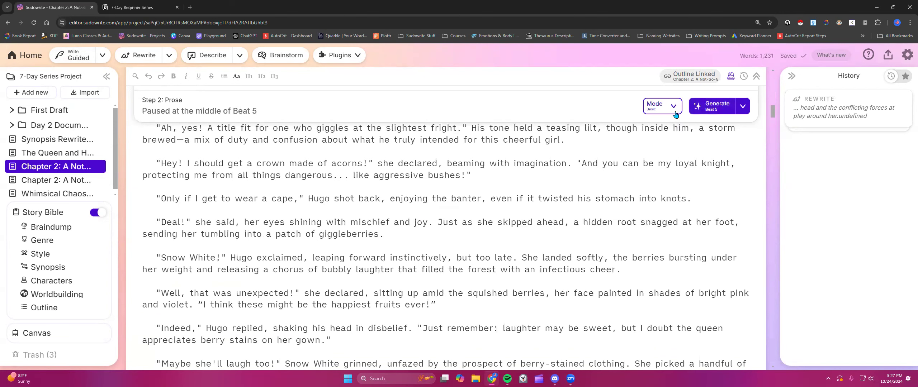
{"action": "scroll", "coordinate": [539, 236], "scroll_direction": "down", "scroll_amount": 3}
{"action": "scroll", "coordinate": [539, 235], "scroll_direction": "down", "scroll_amount": 15}
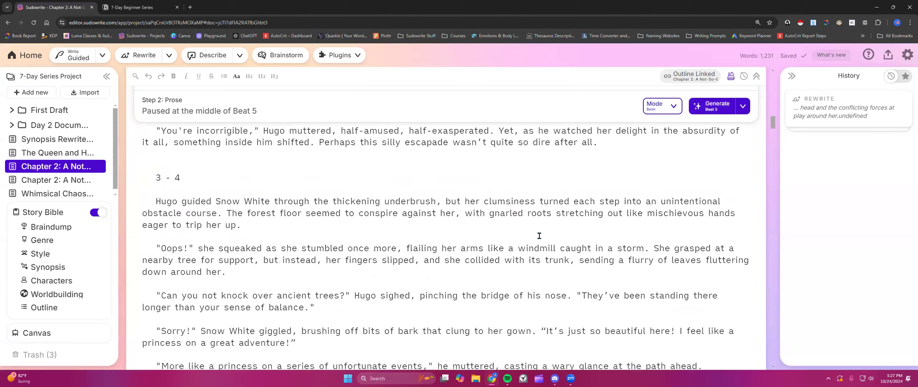
Review the end of the prose written so far, highlighting the closing passage from "Only if you don't annoy them" to "almost magical", then clear the selection.
{"action": "scroll", "coordinate": [539, 236], "scroll_direction": "down", "scroll_amount": 8}
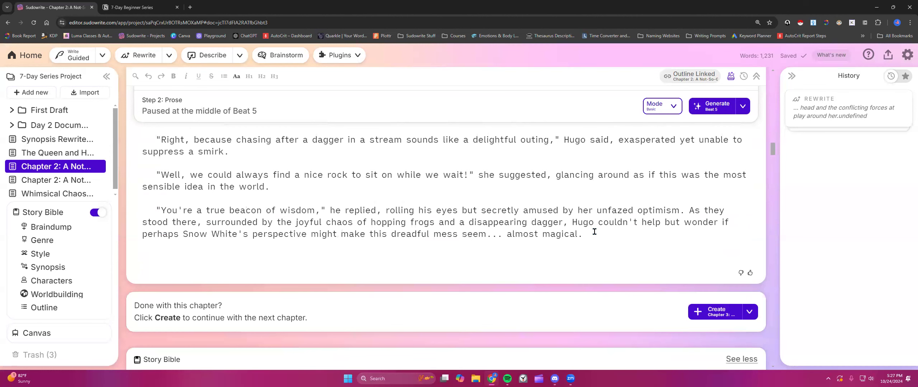
{"action": "scroll", "coordinate": [595, 232], "scroll_direction": "up", "scroll_amount": 4}
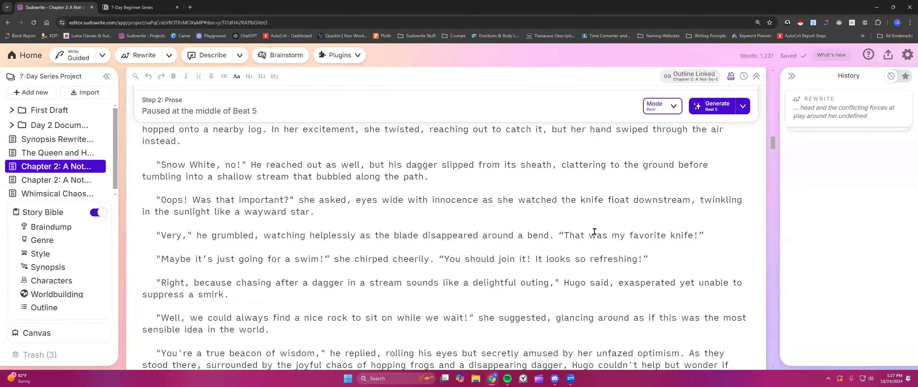
{"action": "scroll", "coordinate": [594, 232], "scroll_direction": "down", "scroll_amount": 4}
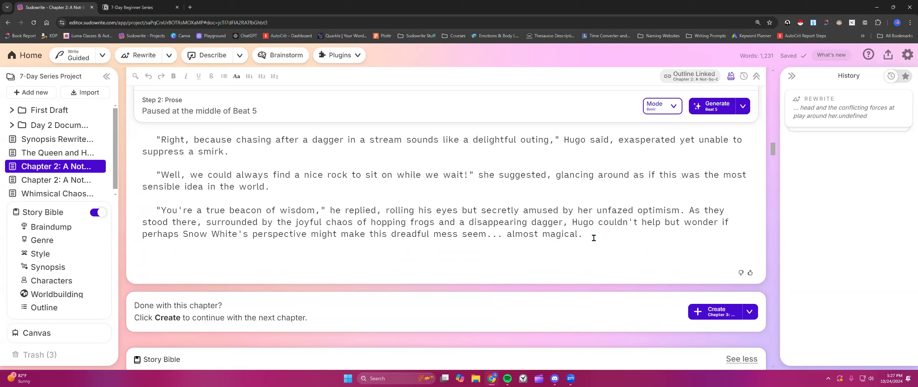
{"action": "left_click_drag", "start_coordinate": [592, 235], "coordinate": [157, 190]}
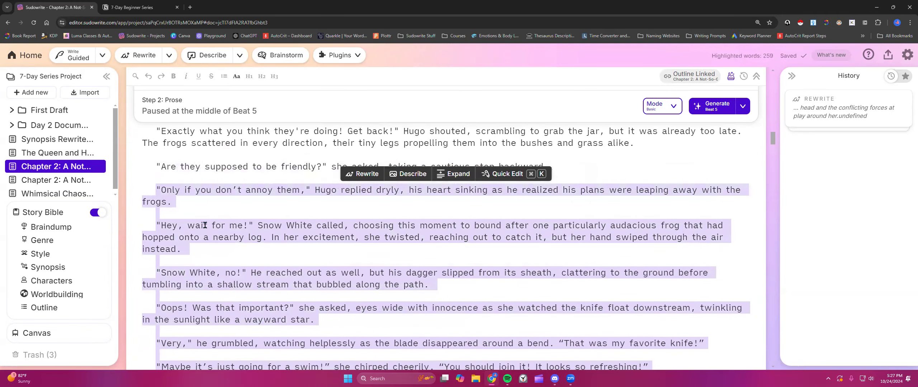
{"action": "scroll", "coordinate": [206, 225], "scroll_direction": "down", "scroll_amount": 7}
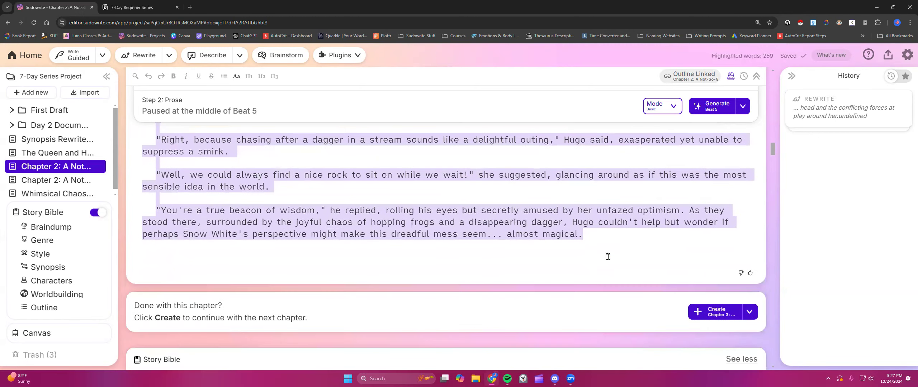
{"action": "left_click", "coordinate": [595, 237]}
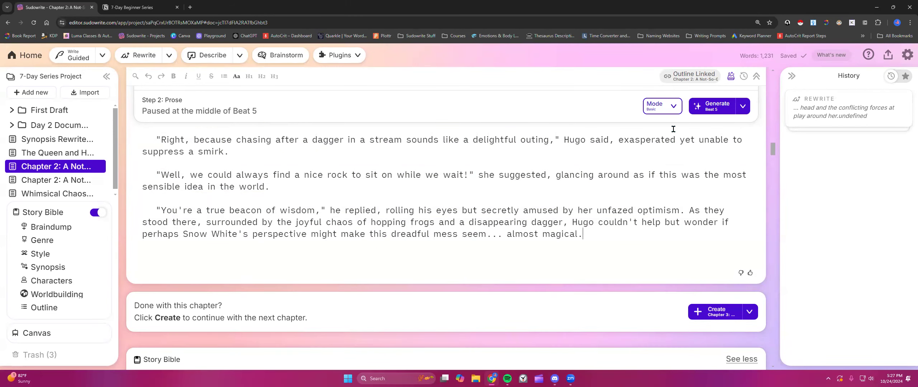
Look over the prose mode choices with the Advanced modes expanded, then close them without choosing another mode.
{"action": "left_click", "coordinate": [673, 107]}
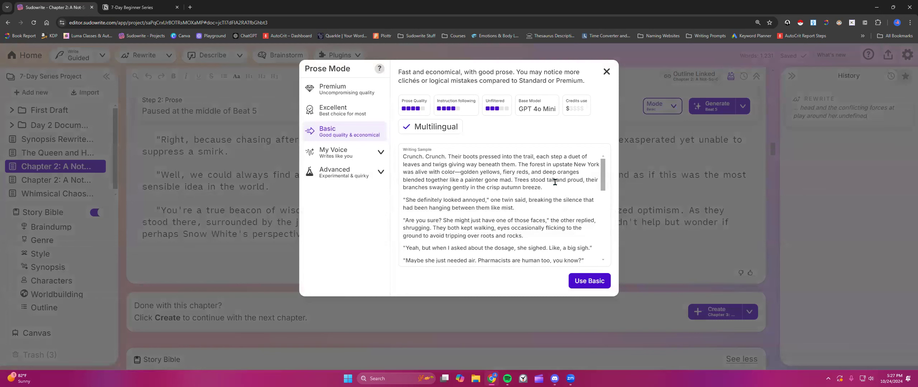
{"action": "left_click", "coordinate": [380, 174]}
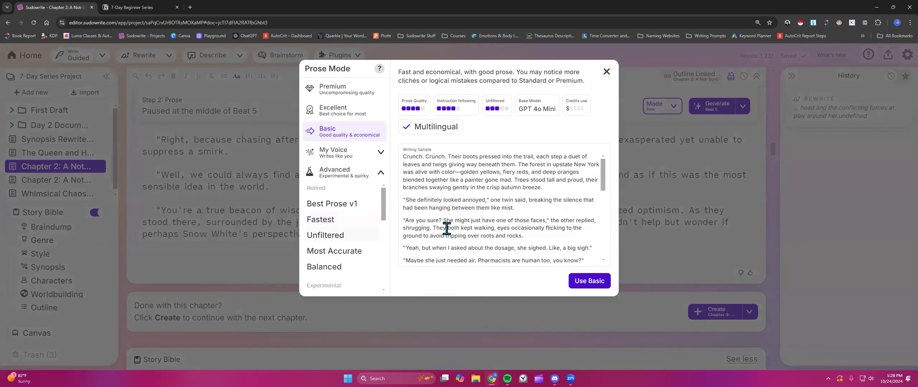
{"action": "left_click", "coordinate": [607, 72]}
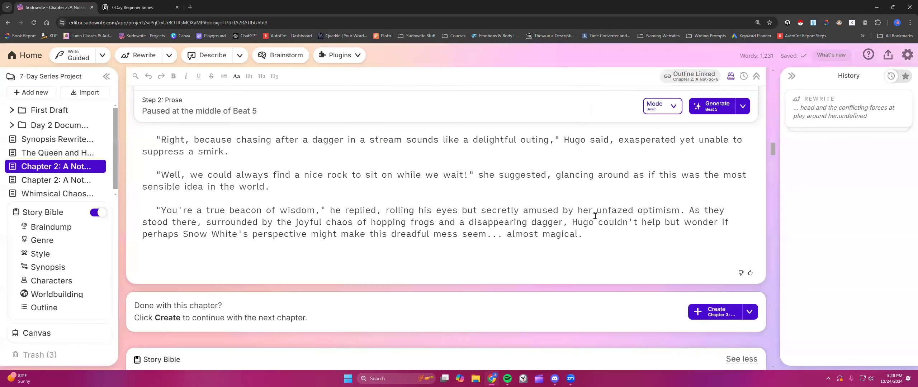
Check the starting beat options for generation, then resume generating the Chapter 2 prose from Beat 5.
{"action": "left_click", "coordinate": [742, 106]}
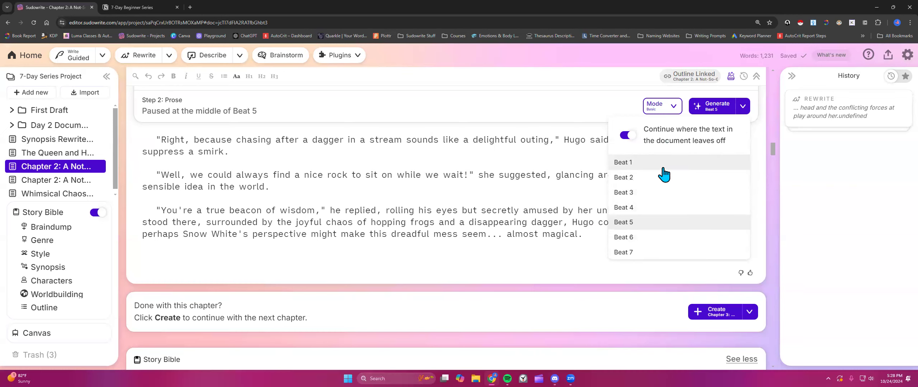
{"action": "left_click", "coordinate": [283, 188]}
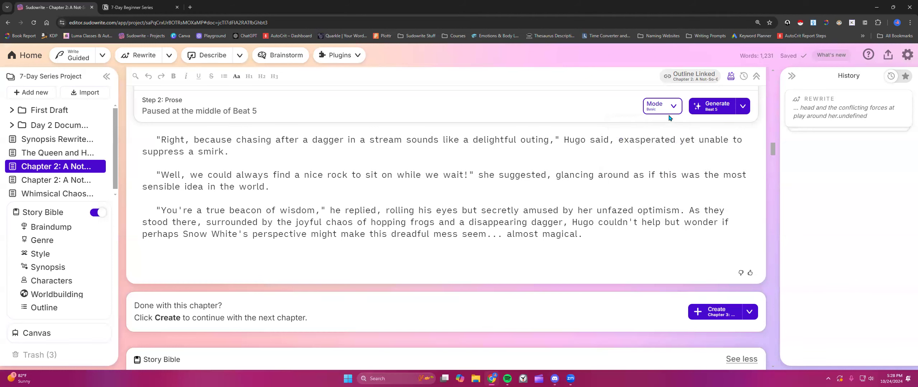
{"action": "left_click", "coordinate": [719, 108]}
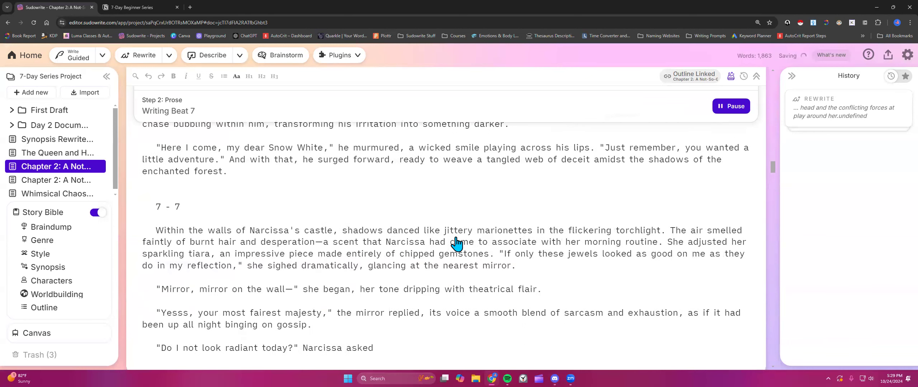
Read the generated prose around the "Let the hunt begin" scene and the Beat 7 castle scene while the generation completes.
{"action": "scroll", "coordinate": [454, 246], "scroll_direction": "up", "scroll_amount": 3}
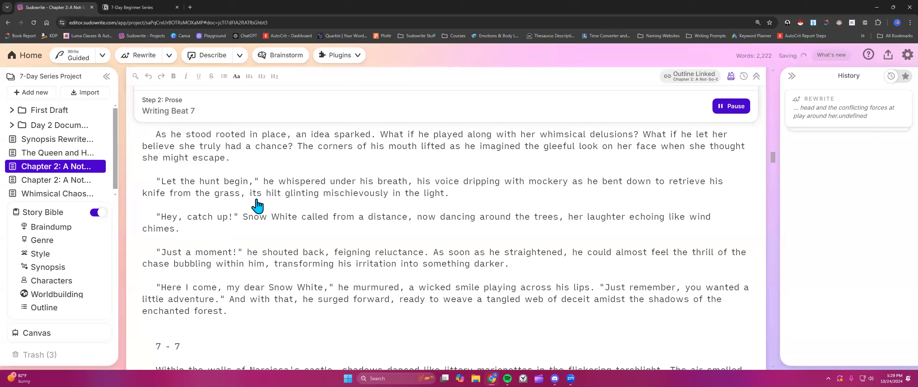
{"action": "scroll", "coordinate": [296, 215], "scroll_direction": "up", "scroll_amount": 1}
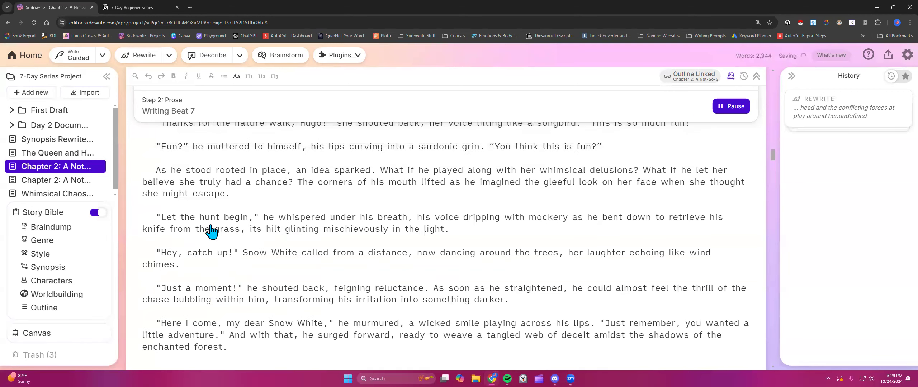
{"action": "scroll", "coordinate": [211, 231], "scroll_direction": "up", "scroll_amount": 2}
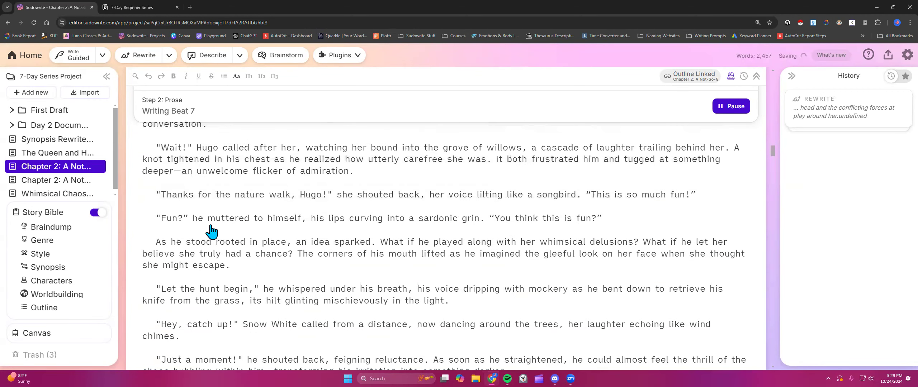
{"action": "scroll", "coordinate": [212, 231], "scroll_direction": "down", "scroll_amount": 1}
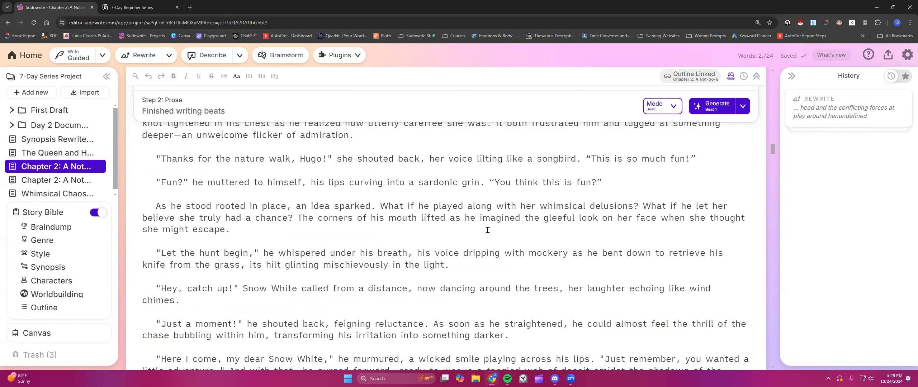
{"action": "scroll", "coordinate": [361, 229], "scroll_direction": "down", "scroll_amount": 1}
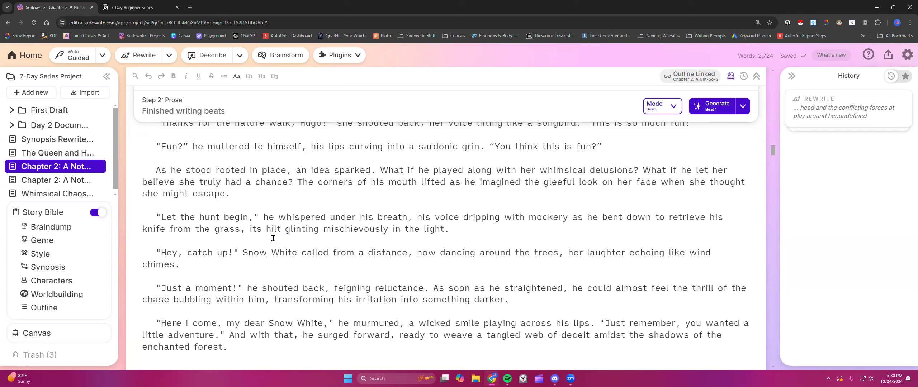
{"action": "scroll", "coordinate": [273, 237], "scroll_direction": "down", "scroll_amount": 10}
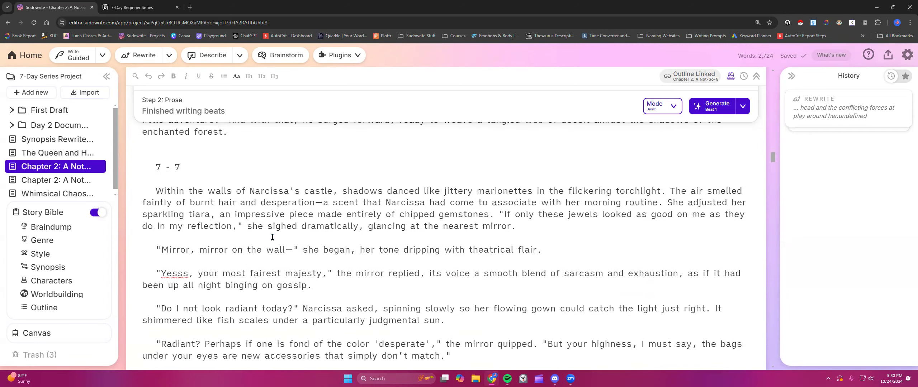
{"action": "scroll", "coordinate": [273, 237], "scroll_direction": "down", "scroll_amount": 2}
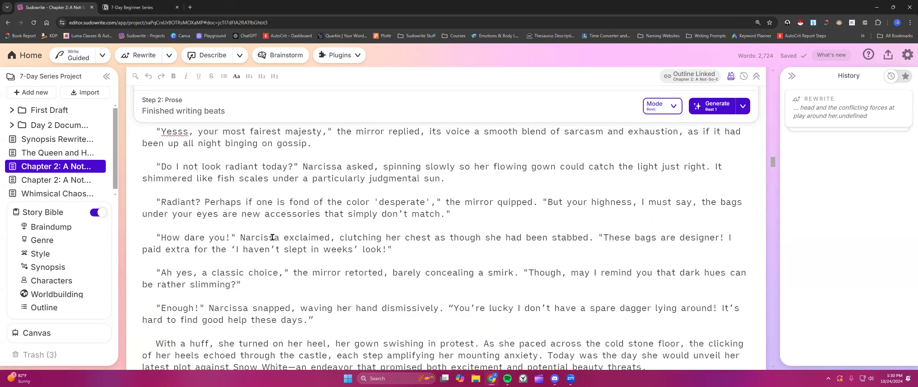
{"action": "scroll", "coordinate": [273, 237], "scroll_direction": "up", "scroll_amount": 3}
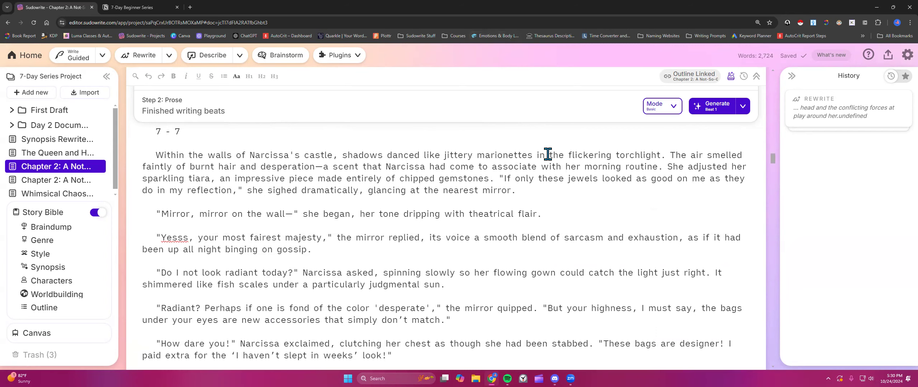
Compare the Chapter 2 beats list with the opening of the generated prose, then hide the beats list.
{"action": "scroll", "coordinate": [519, 188], "scroll_direction": "up", "scroll_amount": 5}
{"action": "scroll", "coordinate": [519, 188], "scroll_direction": "up", "scroll_amount": 15}
{"action": "scroll", "coordinate": [516, 185], "scroll_direction": "up", "scroll_amount": 15}
{"action": "scroll", "coordinate": [514, 185], "scroll_direction": "up", "scroll_amount": 10}
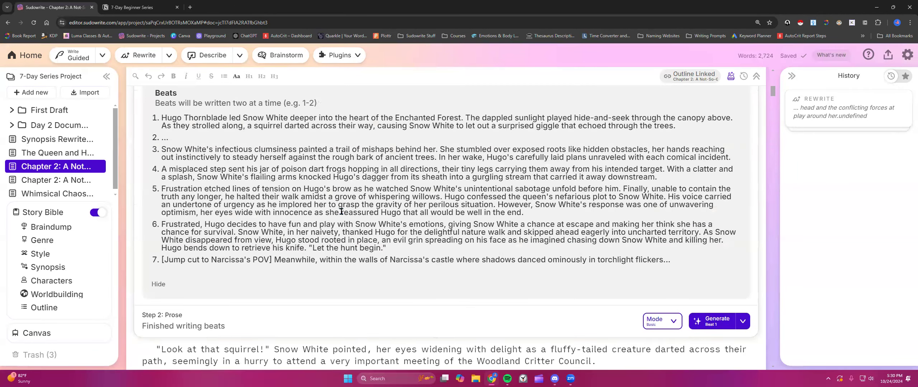
{"action": "scroll", "coordinate": [184, 259], "scroll_direction": "down", "scroll_amount": 1}
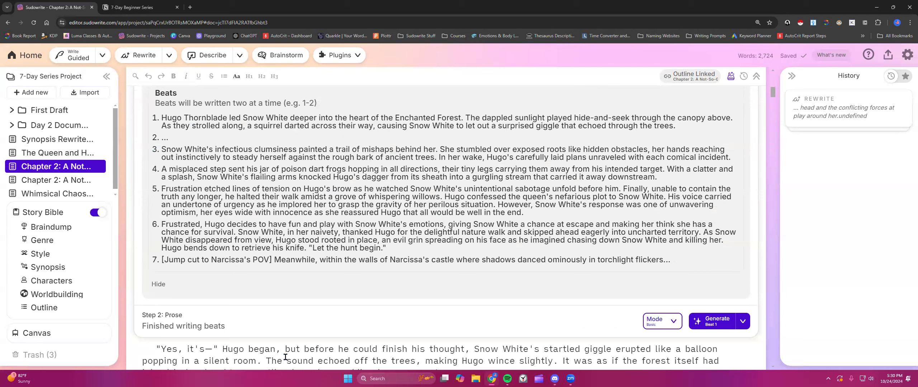
{"action": "scroll", "coordinate": [288, 354], "scroll_direction": "up", "scroll_amount": 5}
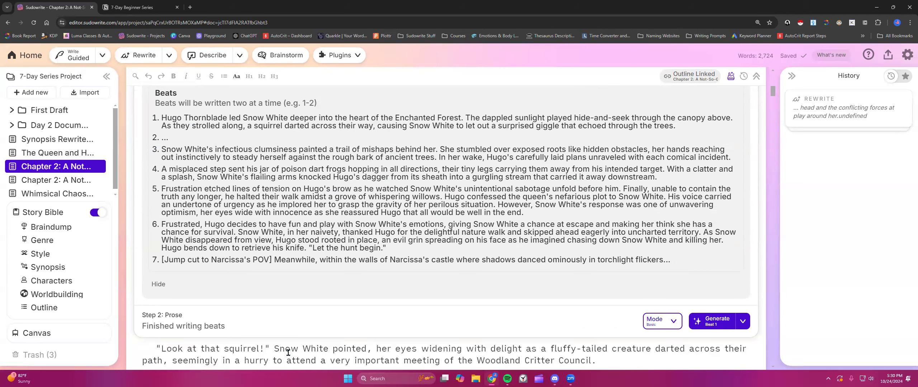
{"action": "left_click", "coordinate": [158, 284]}
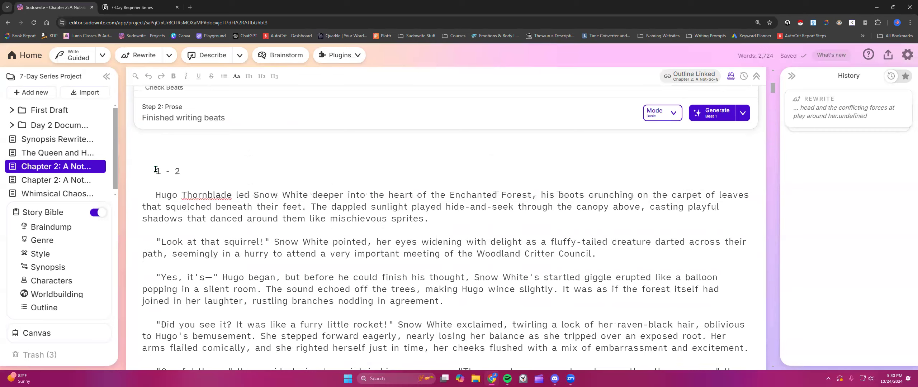
Review the finished Chapter 2 prose from its opening to the Beat 7 scene, including the transition between Beats 6 and 7.
{"action": "scroll", "coordinate": [180, 168], "scroll_direction": "down", "scroll_amount": 15}
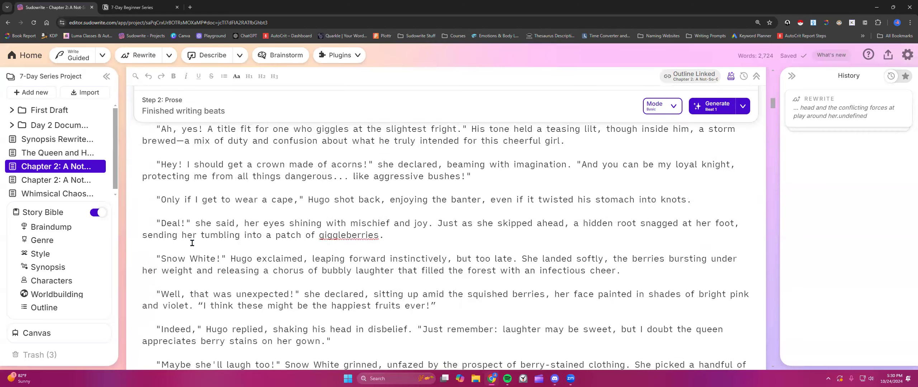
{"action": "scroll", "coordinate": [193, 243], "scroll_direction": "down", "scroll_amount": 15}
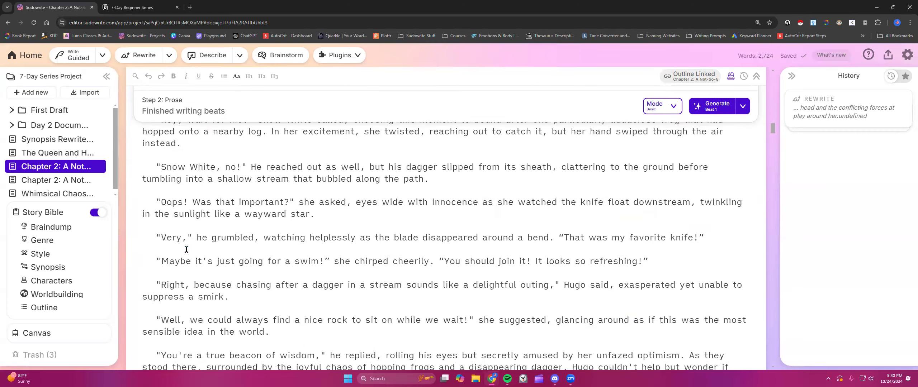
{"action": "scroll", "coordinate": [186, 249], "scroll_direction": "down", "scroll_amount": 15}
{"action": "scroll", "coordinate": [188, 235], "scroll_direction": "up", "scroll_amount": 3}
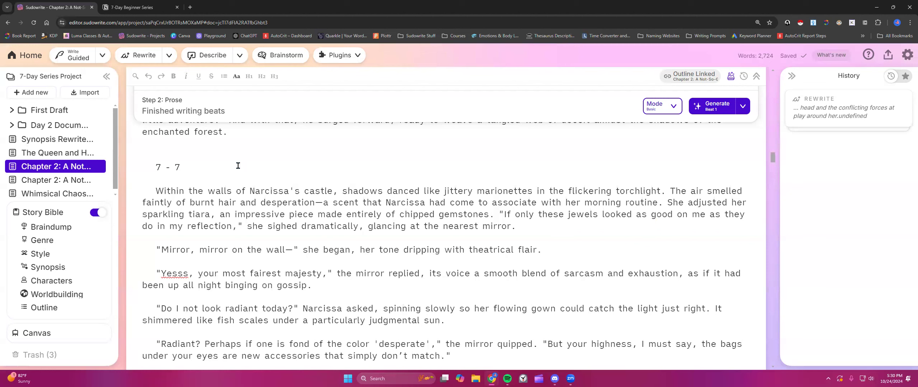
{"action": "scroll", "coordinate": [267, 191], "scroll_direction": "up", "scroll_amount": 2}
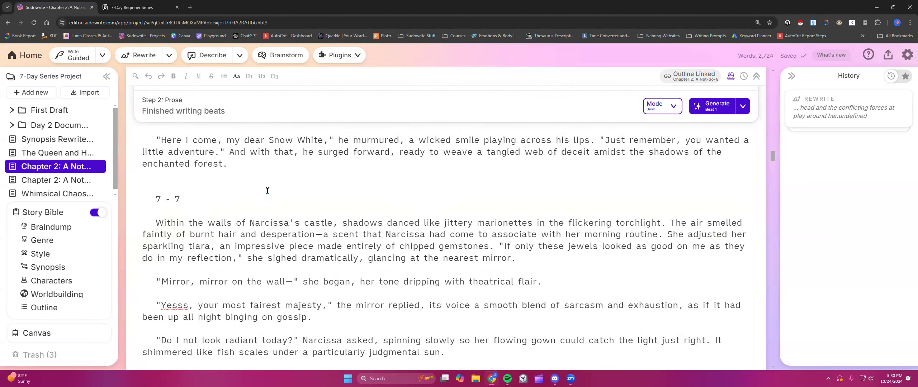
{"action": "scroll", "coordinate": [267, 191], "scroll_direction": "up", "scroll_amount": 1}
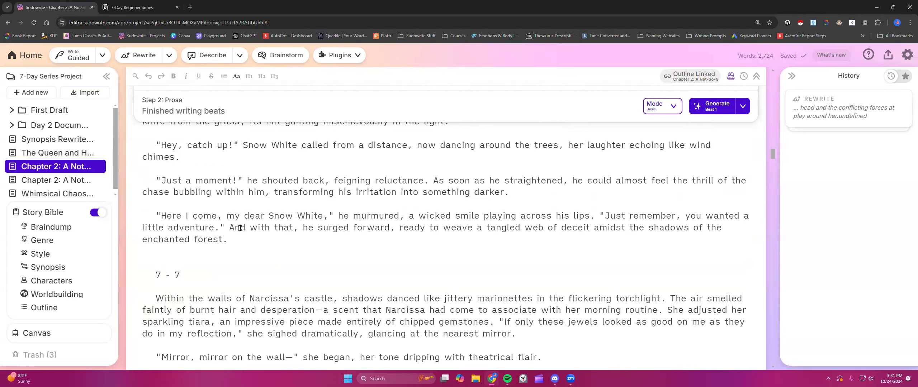
{"action": "scroll", "coordinate": [232, 238], "scroll_direction": "down", "scroll_amount": 4}
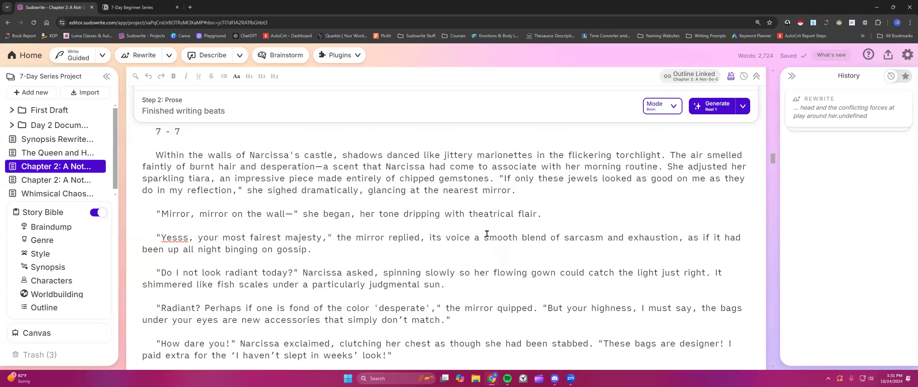
{"action": "scroll", "coordinate": [456, 241], "scroll_direction": "down", "scroll_amount": 1}
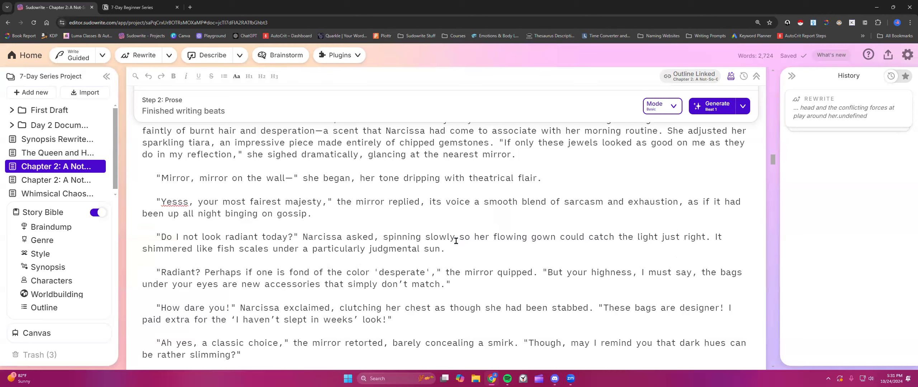
{"action": "scroll", "coordinate": [455, 241], "scroll_direction": "down", "scroll_amount": 2}
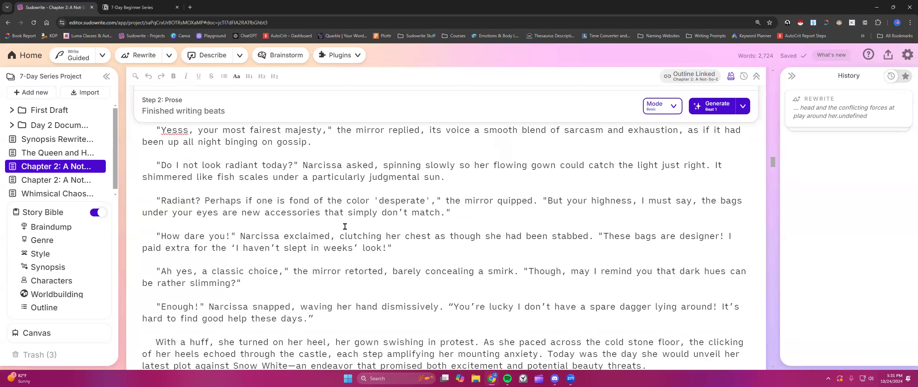
{"action": "scroll", "coordinate": [345, 226], "scroll_direction": "up", "scroll_amount": 10}
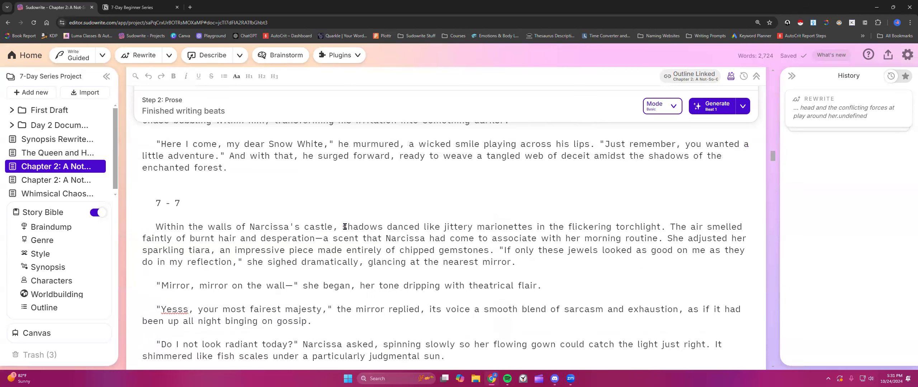
{"action": "scroll", "coordinate": [345, 226], "scroll_direction": "up", "scroll_amount": 20}
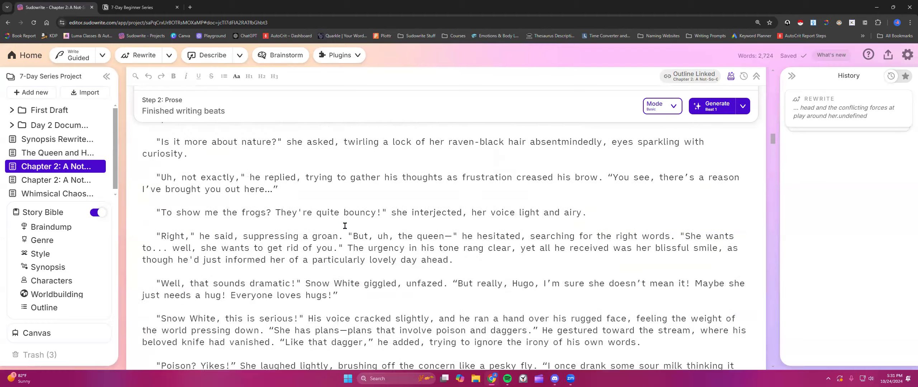
{"action": "scroll", "coordinate": [344, 223], "scroll_direction": "up", "scroll_amount": 20}
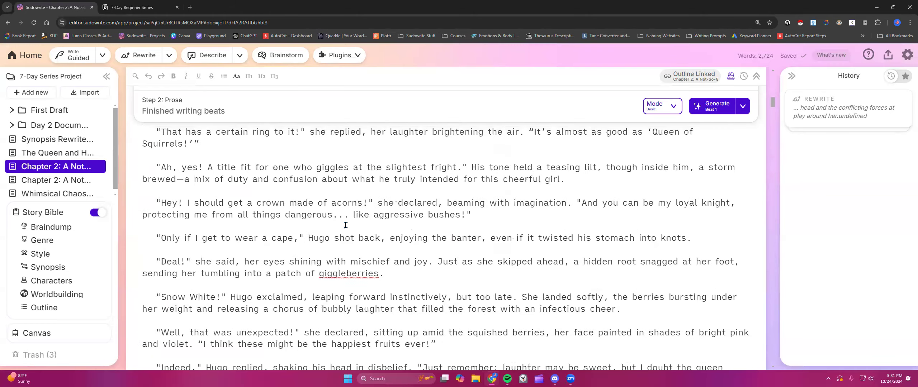
Compare the Chapter 2 beats with the generated prose, reading from the numbered opening section through to the castle scene.
{"action": "scroll", "coordinate": [346, 225], "scroll_direction": "up", "scroll_amount": 6}
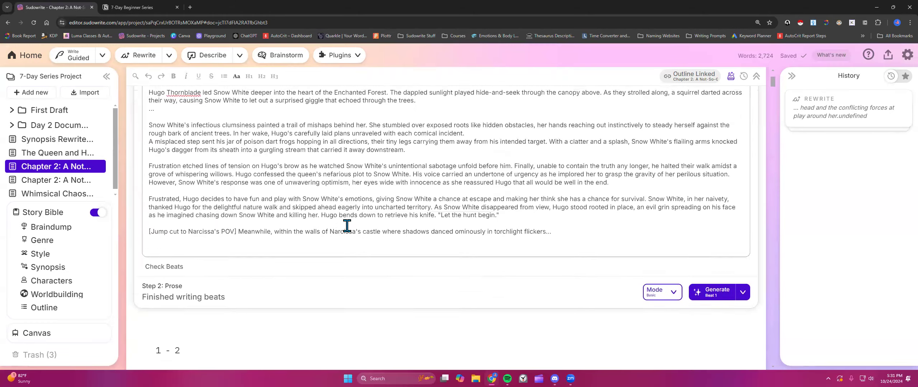
{"action": "left_click", "coordinate": [155, 145]}
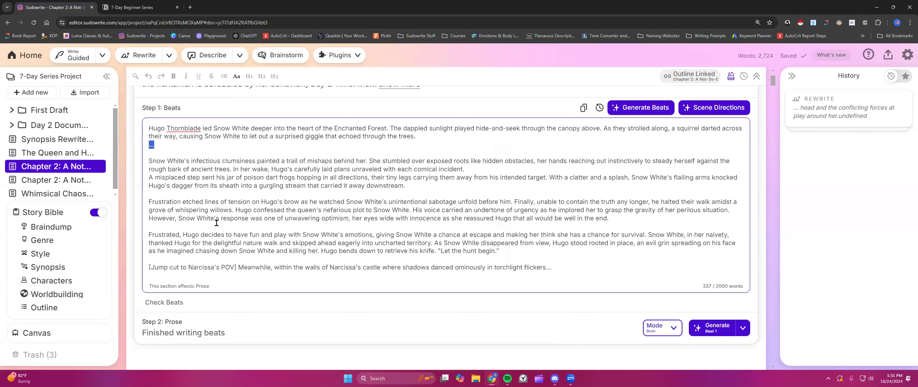
{"action": "scroll", "coordinate": [217, 223], "scroll_direction": "down", "scroll_amount": 4}
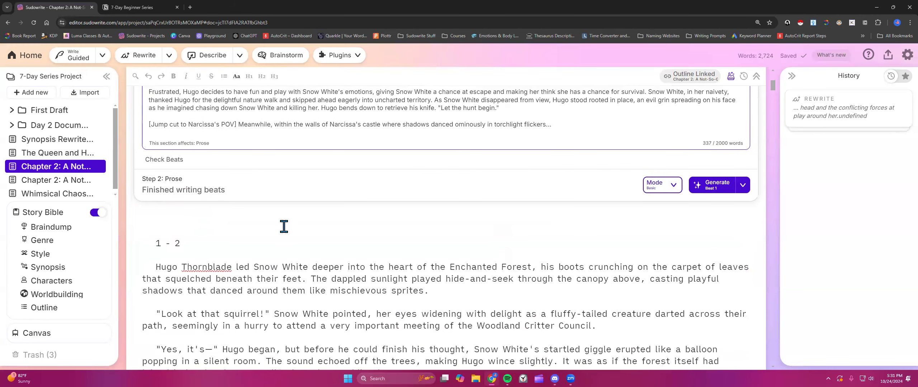
{"action": "scroll", "coordinate": [285, 228], "scroll_direction": "down", "scroll_amount": 2}
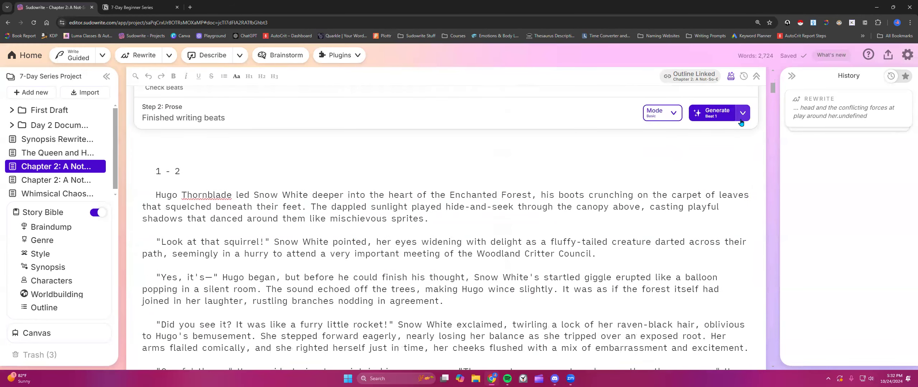
{"action": "scroll", "coordinate": [447, 265], "scroll_direction": "down", "scroll_amount": 4}
{"action": "scroll", "coordinate": [448, 265], "scroll_direction": "down", "scroll_amount": 15}
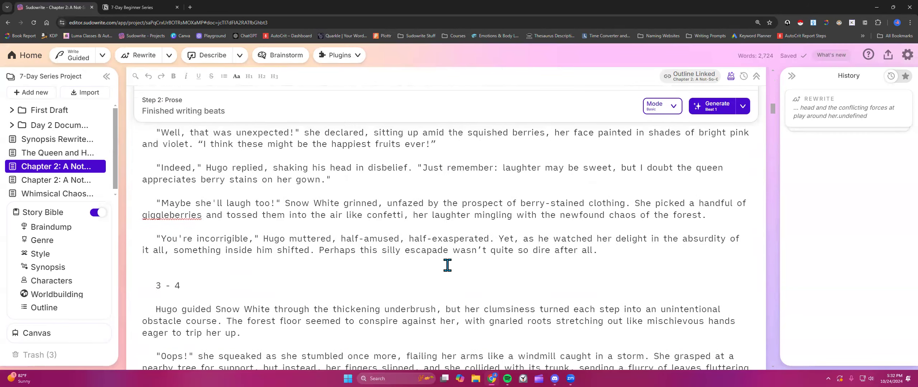
{"action": "scroll", "coordinate": [448, 265], "scroll_direction": "down", "scroll_amount": 3}
{"action": "scroll", "coordinate": [448, 265], "scroll_direction": "down", "scroll_amount": 17}
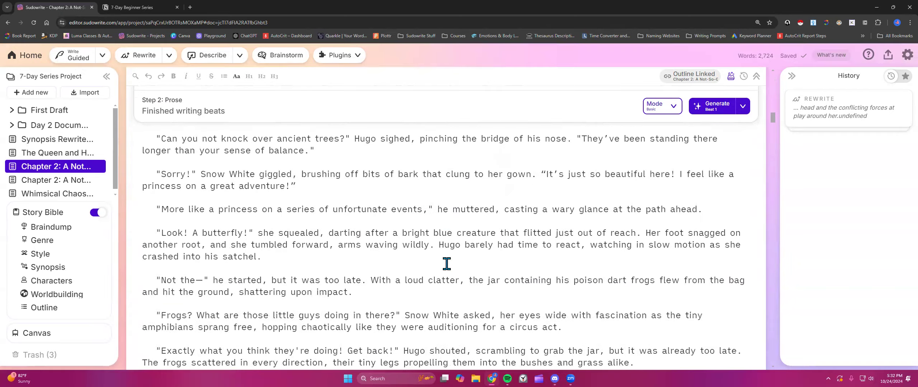
{"action": "scroll", "coordinate": [447, 264], "scroll_direction": "down", "scroll_amount": 15}
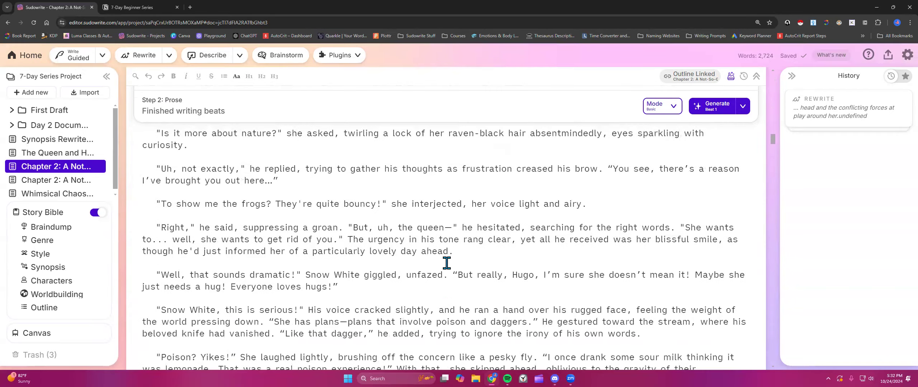
{"action": "scroll", "coordinate": [447, 264], "scroll_direction": "down", "scroll_amount": 15}
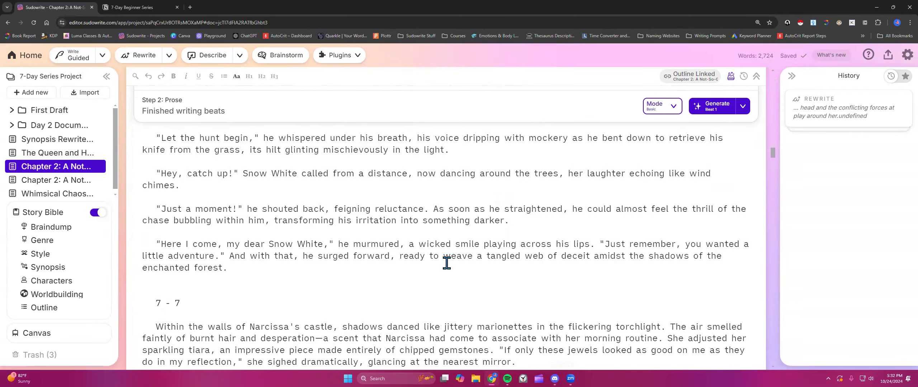
{"action": "scroll", "coordinate": [447, 264], "scroll_direction": "down", "scroll_amount": 3}
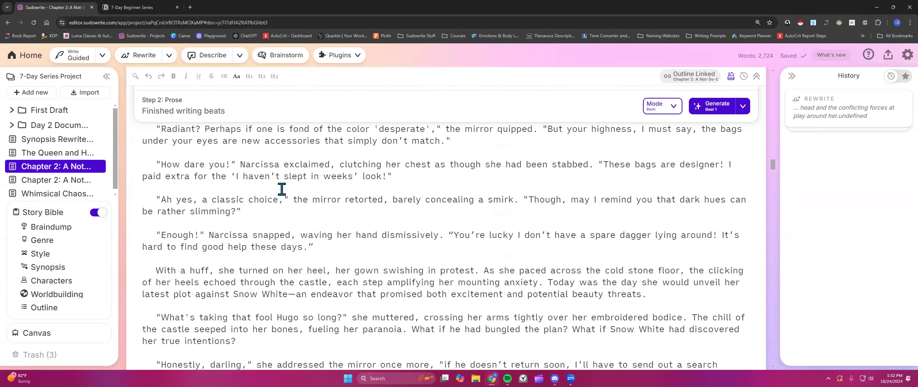
Check the available Write modes and read the castle scene through to the end of Chapter 2.
{"action": "left_click", "coordinate": [102, 57]}
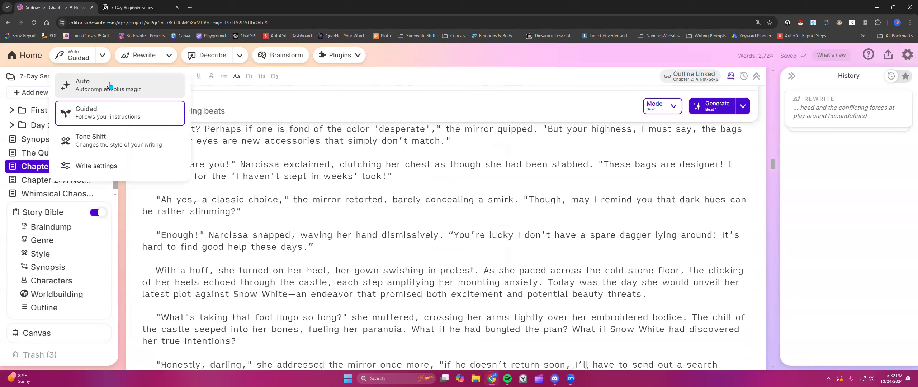
{"action": "left_click", "coordinate": [384, 210]}
{"action": "scroll", "coordinate": [384, 210], "scroll_direction": "down", "scroll_amount": 15}
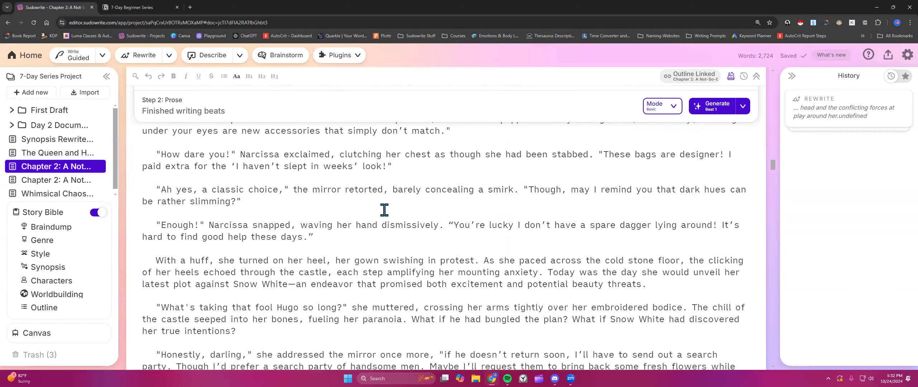
{"action": "scroll", "coordinate": [384, 210], "scroll_direction": "down", "scroll_amount": 15}
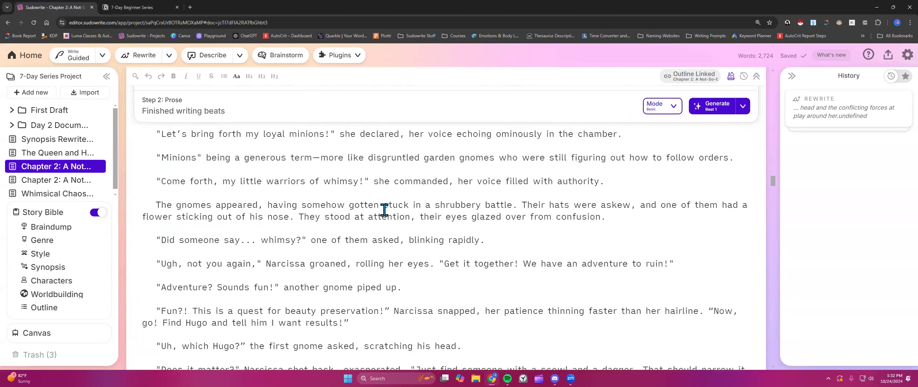
{"action": "scroll", "coordinate": [384, 211], "scroll_direction": "up", "scroll_amount": 2}
{"action": "left_click", "coordinate": [632, 228]}
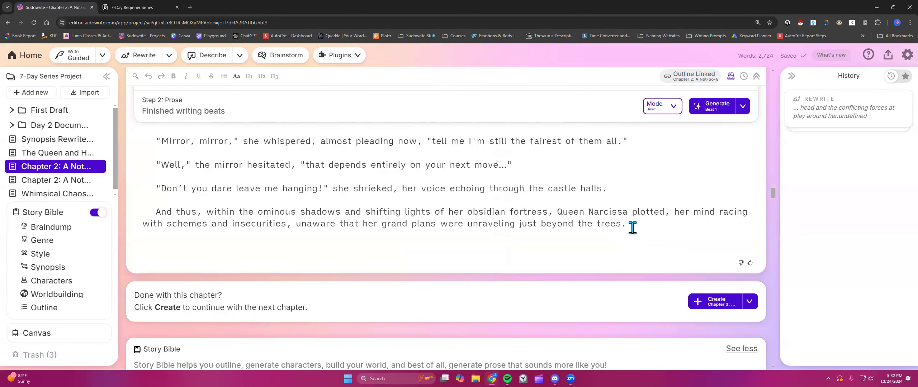
{"action": "left_click", "coordinate": [103, 55]}
{"action": "left_click", "coordinate": [315, 234]}
{"action": "scroll", "coordinate": [260, 222], "scroll_direction": "up", "scroll_amount": 2}
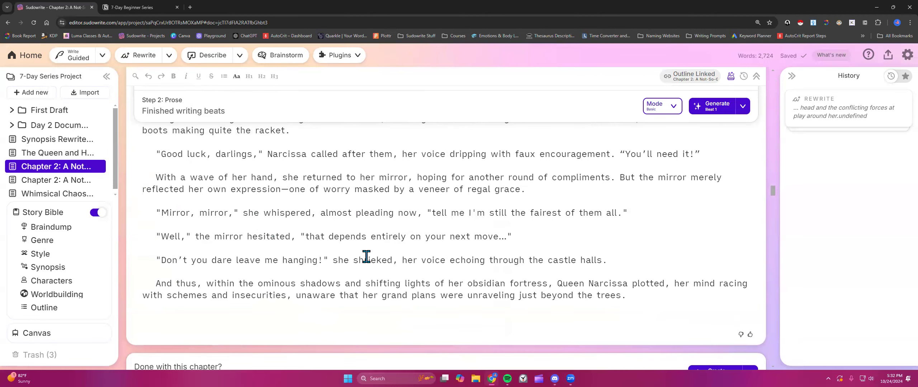
Find Chapter 3: Seven Quirks and a Princess in the story outline and create a document linked to it.
{"action": "left_click", "coordinate": [62, 315]}
{"action": "scroll", "coordinate": [246, 170], "scroll_direction": "down", "scroll_amount": 4}
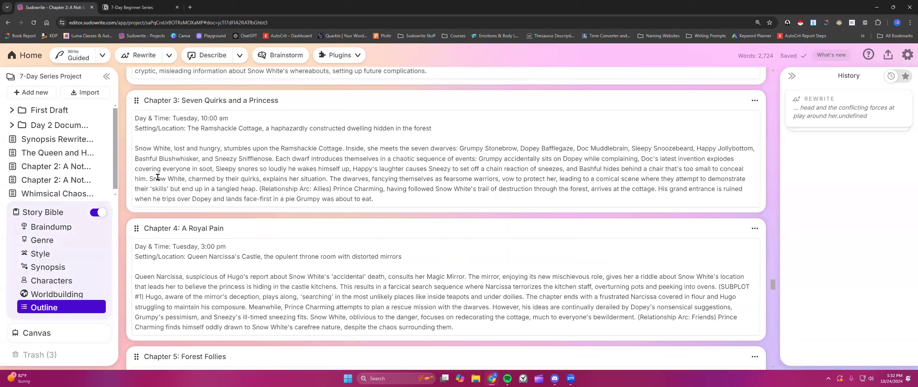
{"action": "left_click", "coordinate": [36, 93]}
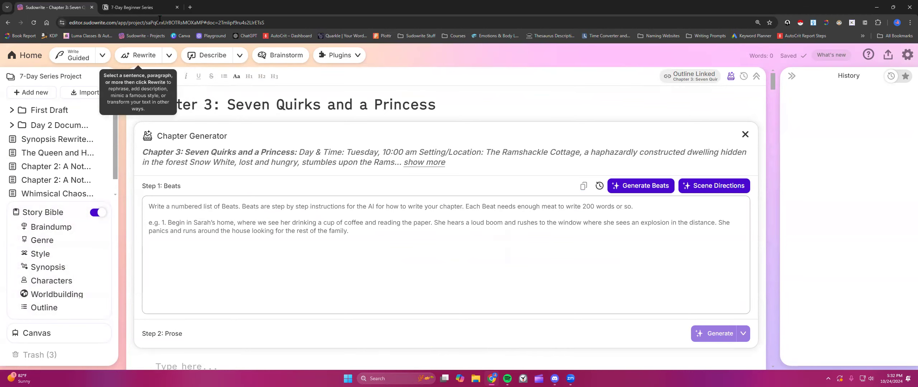
Switch to the 7-Day Beginner Series page in Notion and copy its published site link.
{"action": "left_click", "coordinate": [118, 7]}
{"action": "left_click", "coordinate": [824, 56]}
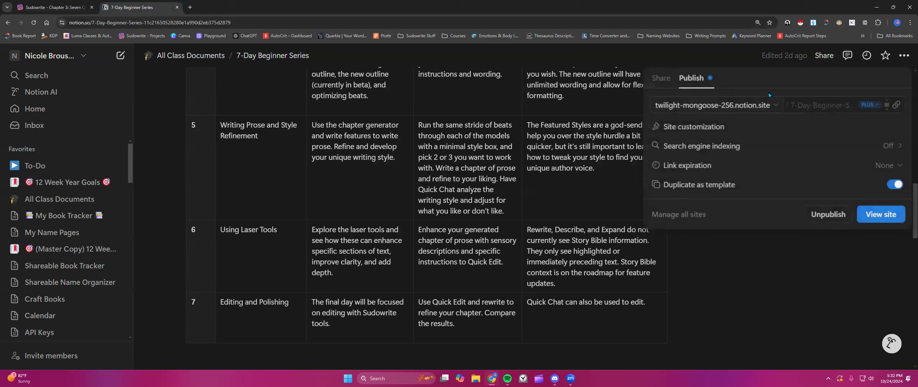
{"action": "left_click", "coordinate": [892, 105]}
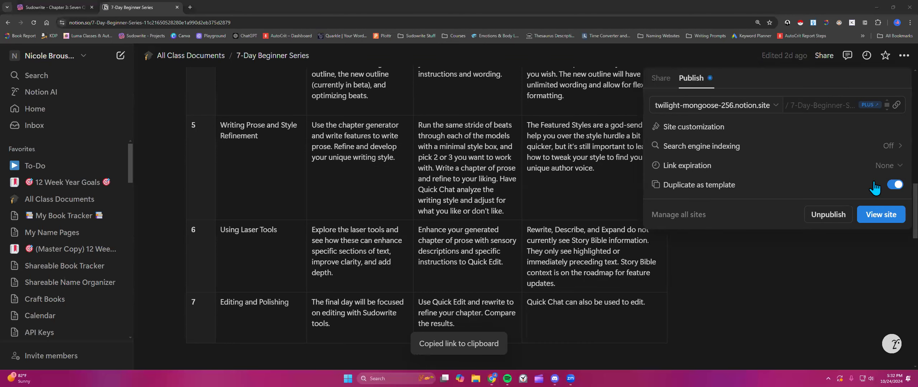
{"action": "left_click", "coordinate": [168, 190]}
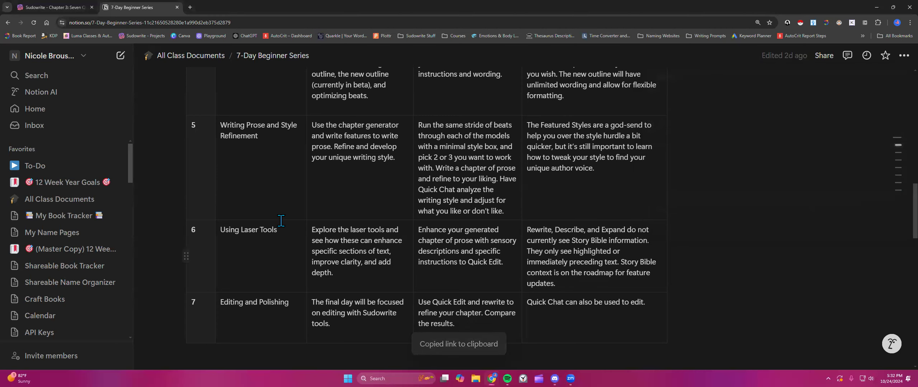
Examine the Story Bible flow diagram and the note on what Auto and Guided write can see.
{"action": "scroll", "coordinate": [281, 221], "scroll_direction": "down", "scroll_amount": 15}
{"action": "scroll", "coordinate": [283, 220], "scroll_direction": "up", "scroll_amount": 1}
{"action": "scroll", "coordinate": [285, 219], "scroll_direction": "down", "scroll_amount": 3}
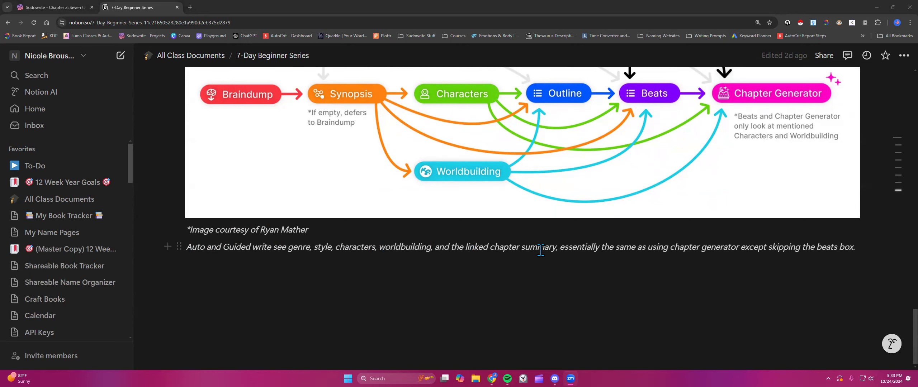
{"action": "scroll", "coordinate": [541, 250], "scroll_direction": "up", "scroll_amount": 2}
Return to the Chapter 3 document in Sudowrite and read its full linked chapter summary.
{"action": "left_click", "coordinate": [75, 8]}
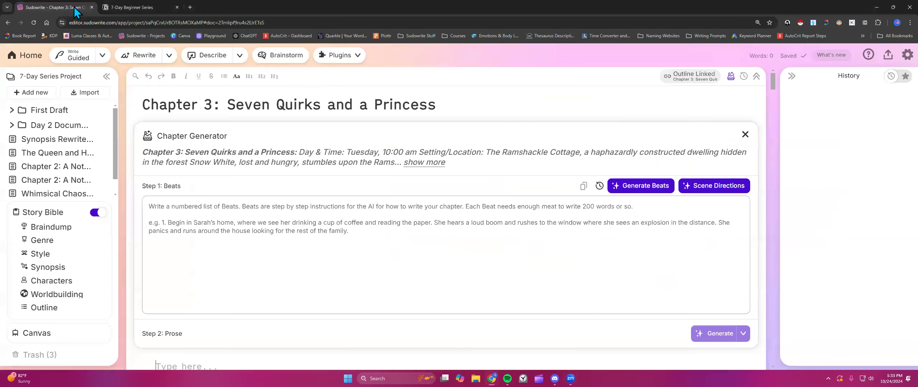
{"action": "left_click", "coordinate": [424, 162]}
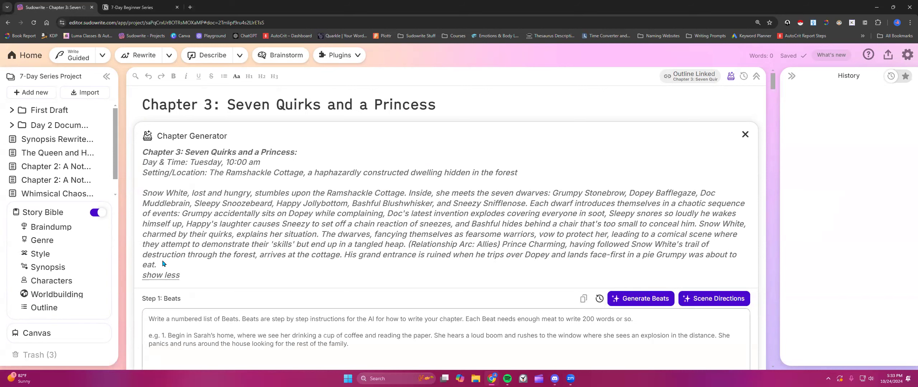
{"action": "scroll", "coordinate": [173, 244], "scroll_direction": "down", "scroll_amount": 3}
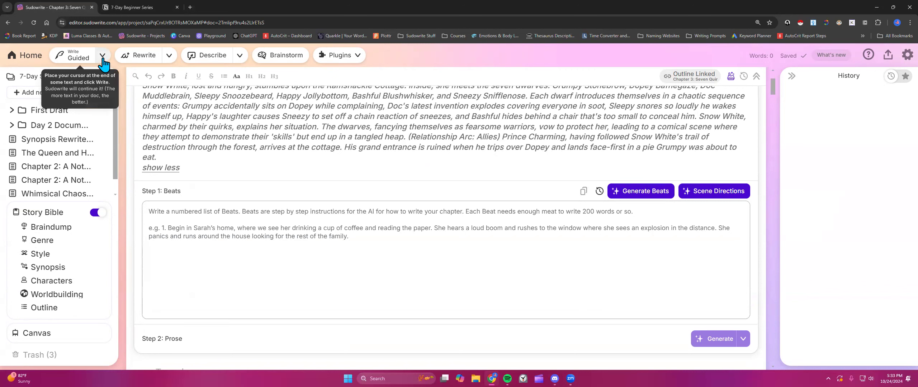
{"action": "scroll", "coordinate": [614, 180], "scroll_direction": "up", "scroll_amount": 2}
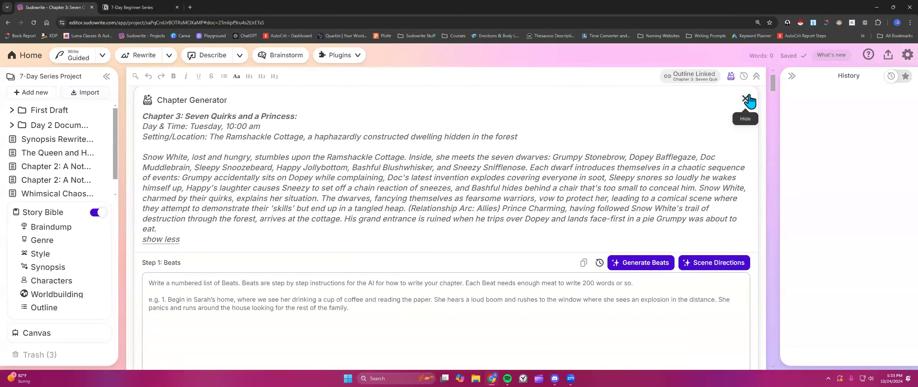
Hide the Chapter Generator in the Chapter 3 document and check the Write modes available for the empty page.
{"action": "left_click", "coordinate": [745, 98]}
{"action": "left_click", "coordinate": [215, 130]}
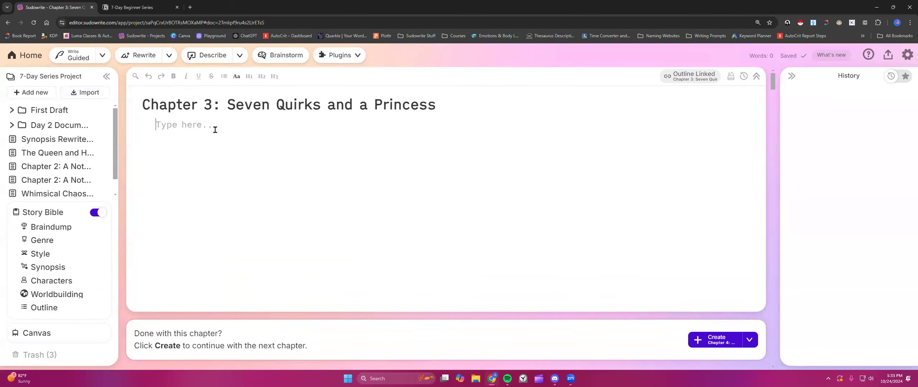
{"action": "left_click", "coordinate": [103, 55]}
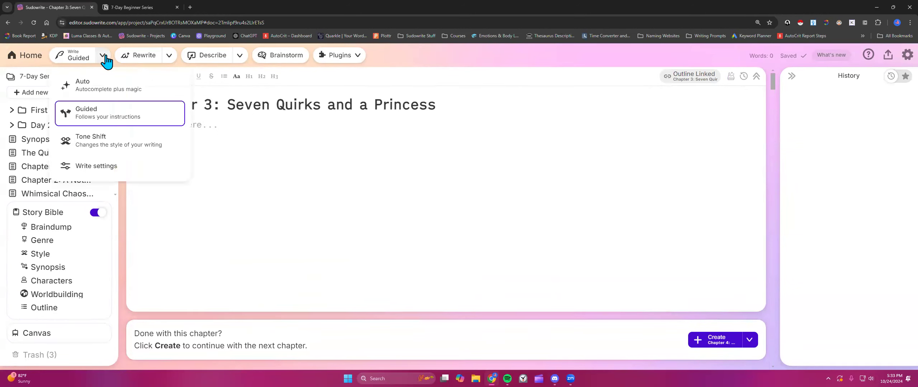
{"action": "left_click", "coordinate": [281, 141]}
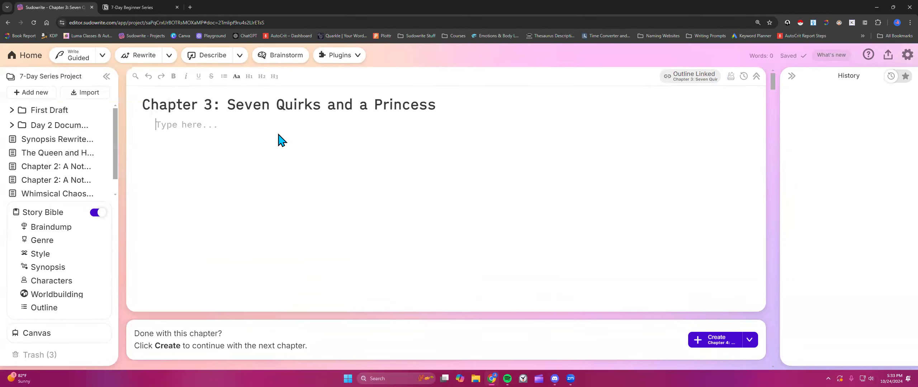
Configure the Write settings to generate 1 card with a length of ~500 words.
{"action": "left_click", "coordinate": [103, 56]}
{"action": "left_click", "coordinate": [106, 170]}
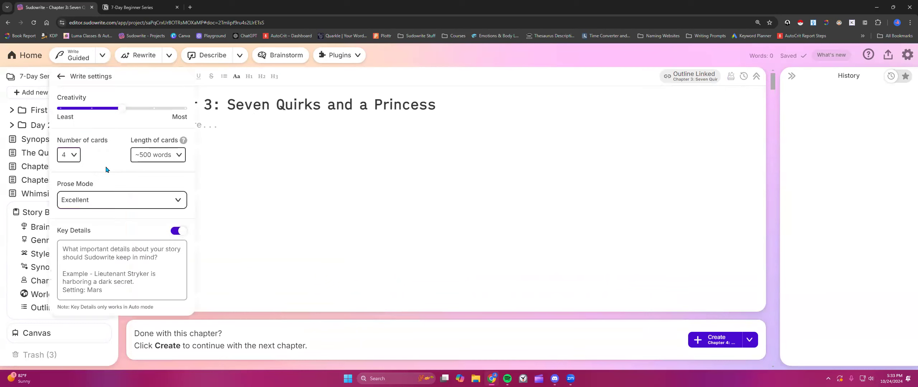
{"action": "left_click", "coordinate": [75, 155]}
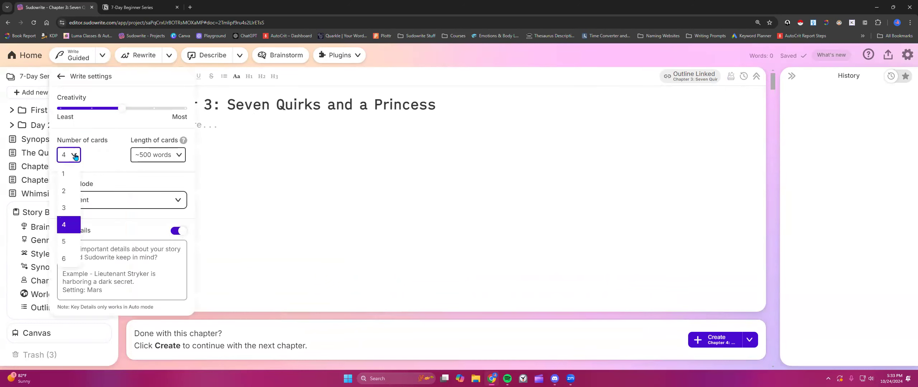
{"action": "left_click", "coordinate": [69, 176]}
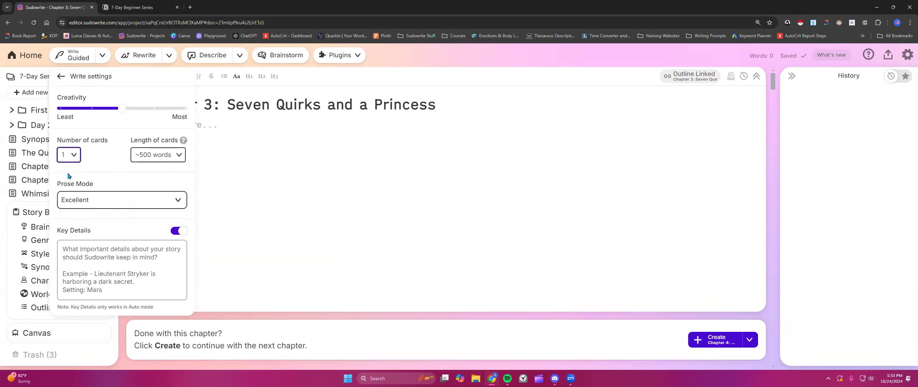
{"action": "left_click", "coordinate": [177, 156]}
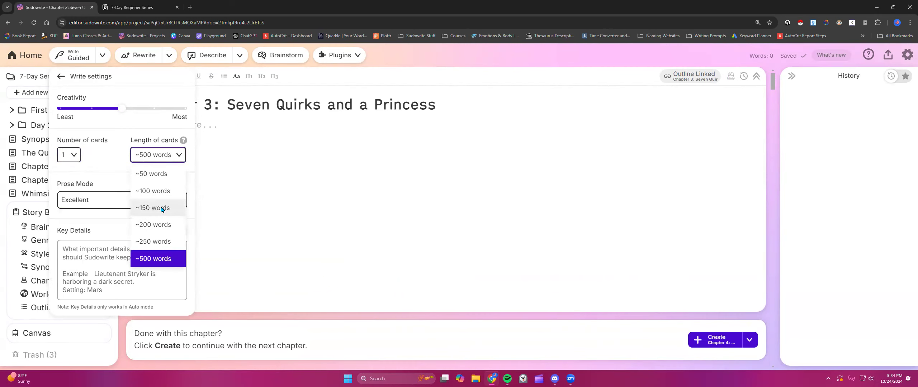
{"action": "left_click", "coordinate": [162, 256]}
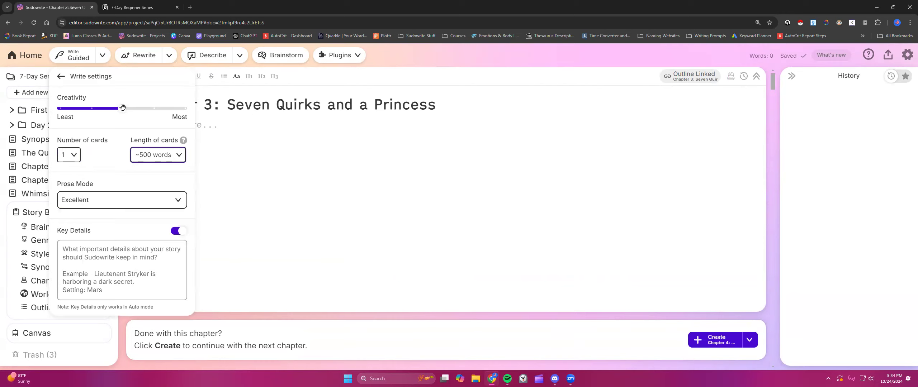
Try the Write creativity at the Most setting, then lower it to the Least end.
{"action": "left_click_drag", "start_coordinate": [123, 108], "coordinate": [182, 108]}
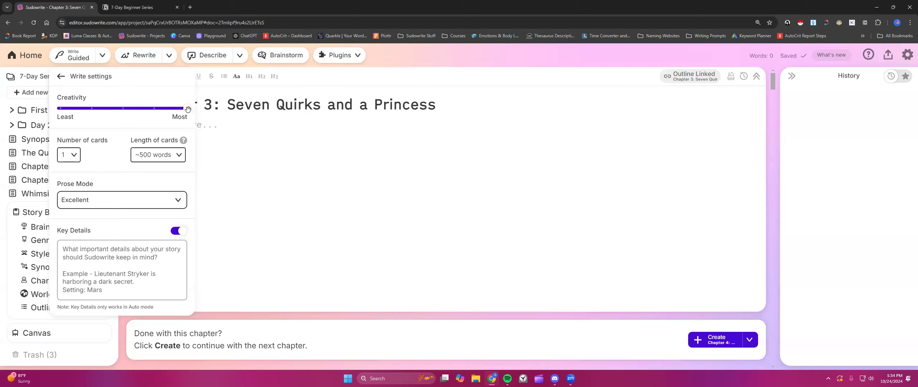
{"action": "left_click_drag", "start_coordinate": [182, 109], "coordinate": [60, 109]}
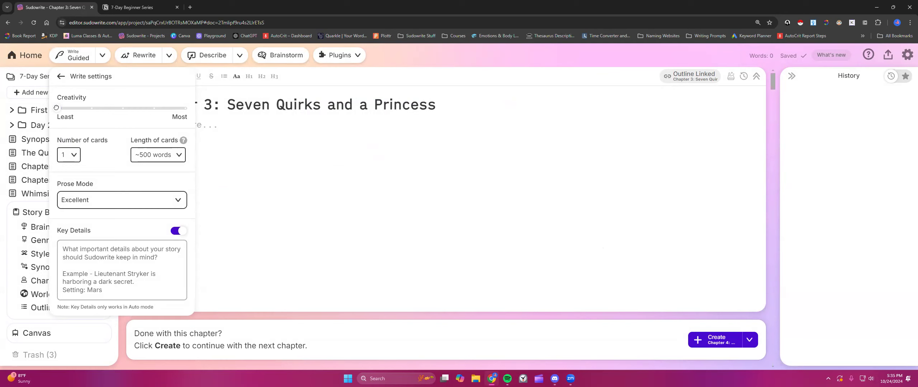
{"action": "mouse_move", "coordinate": [57, 107]}
{"action": "left_mouse_down"}
{"action": "mouse_move", "coordinate": [121, 109]}
{"action": "mouse_move", "coordinate": [68, 112]}
{"action": "left_mouse_up"}
Close the Write settings and show the Chapter Generator again in the Chapter 3 document.
{"action": "left_click", "coordinate": [382, 132]}
{"action": "left_click", "coordinate": [731, 76]}
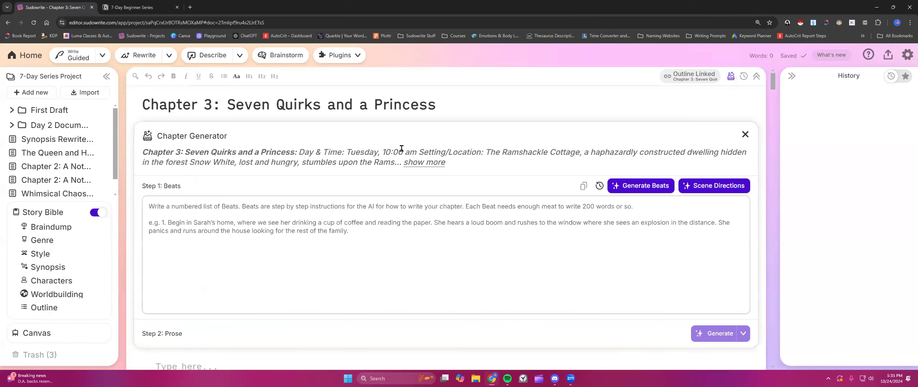
Expand the full Chapter 3 outline summary in the Chapter Generator and highlight its scene description for review.
{"action": "left_click", "coordinate": [432, 165]}
{"action": "scroll", "coordinate": [193, 225], "scroll_direction": "down", "scroll_amount": 2}
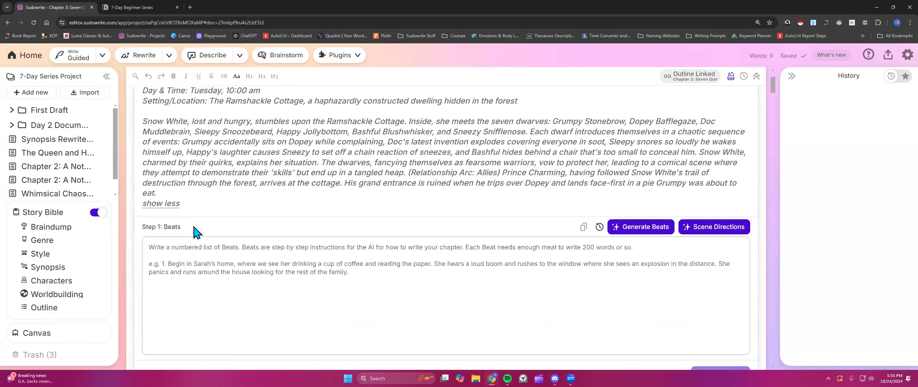
{"action": "left_click_drag", "start_coordinate": [144, 120], "coordinate": [546, 192]}
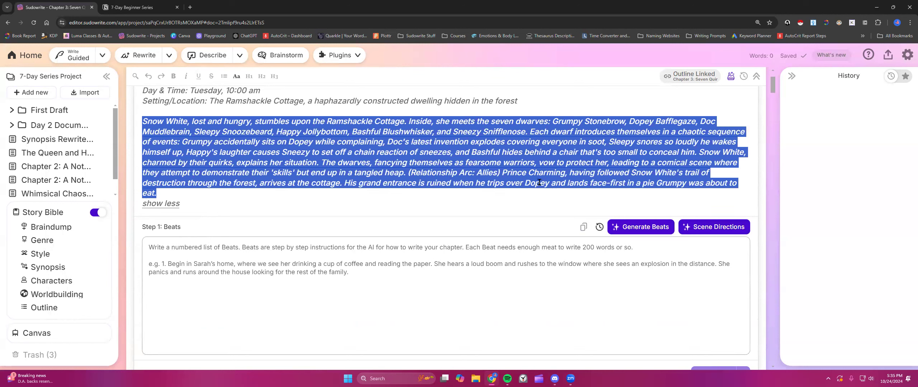
{"action": "left_click", "coordinate": [539, 182]}
Set the Write prose mode to the retired Best Prose v1 model, leave Key Details empty and close the Write settings.
{"action": "left_click", "coordinate": [102, 55]}
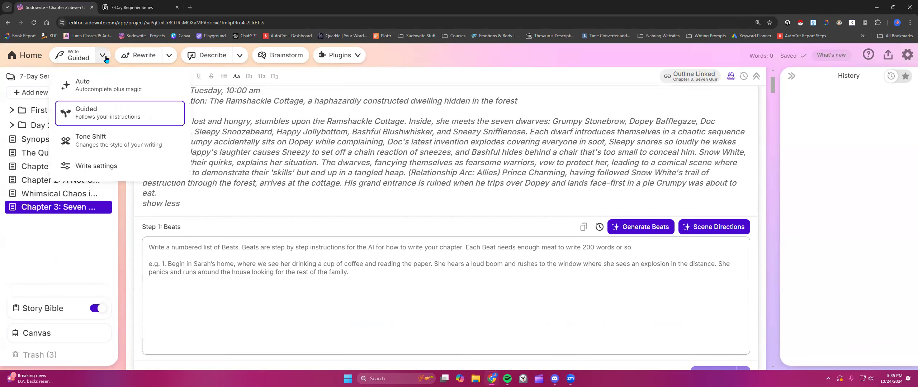
{"action": "left_click", "coordinate": [92, 165]}
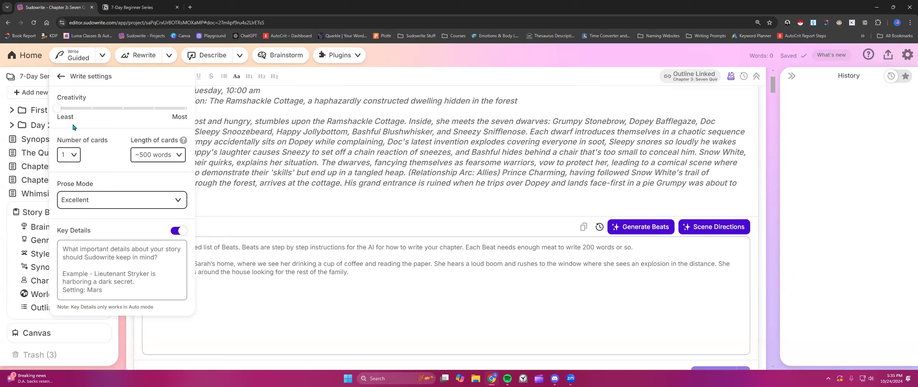
{"action": "left_click", "coordinate": [176, 203]}
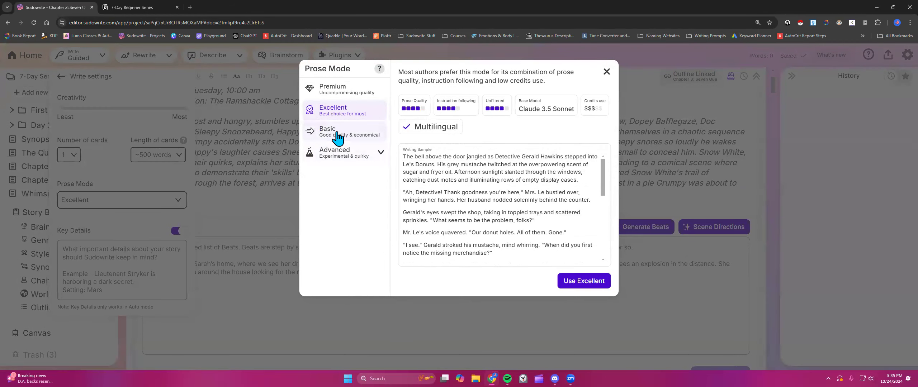
{"action": "left_click", "coordinate": [343, 154]}
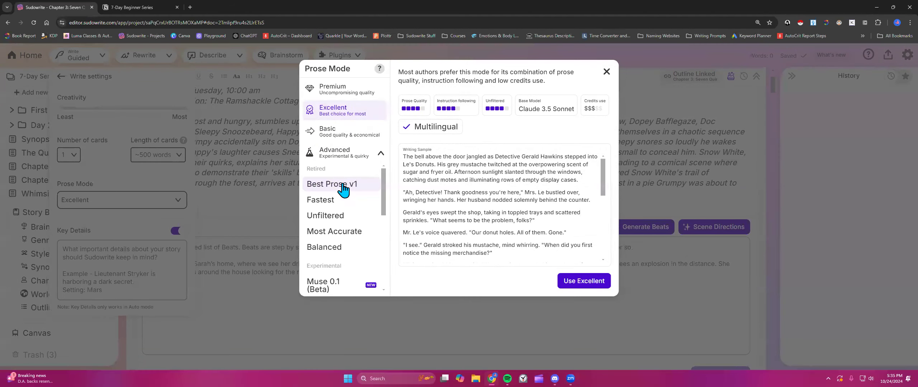
{"action": "left_click", "coordinate": [343, 186]}
{"action": "left_click", "coordinate": [599, 282]}
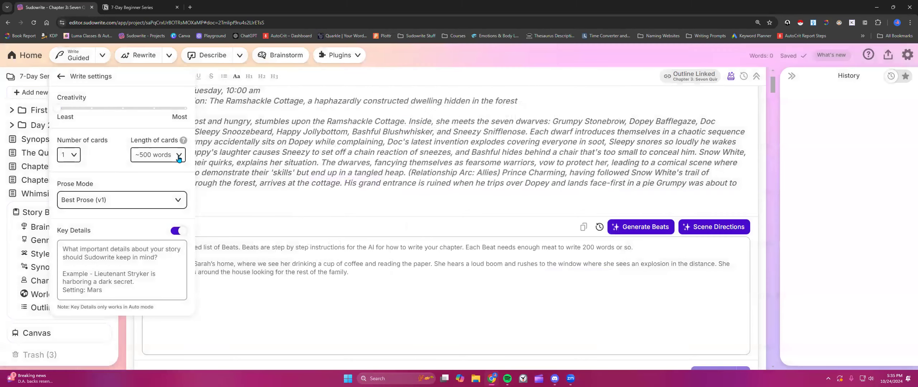
{"action": "left_click", "coordinate": [115, 255]}
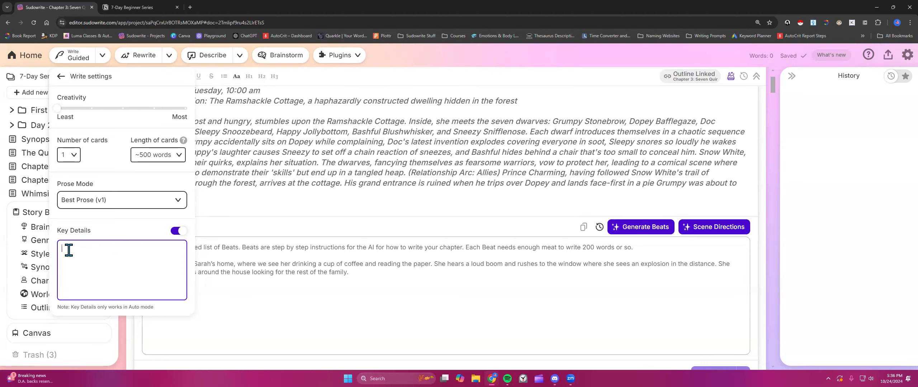
{"action": "left_click", "coordinate": [60, 80]}
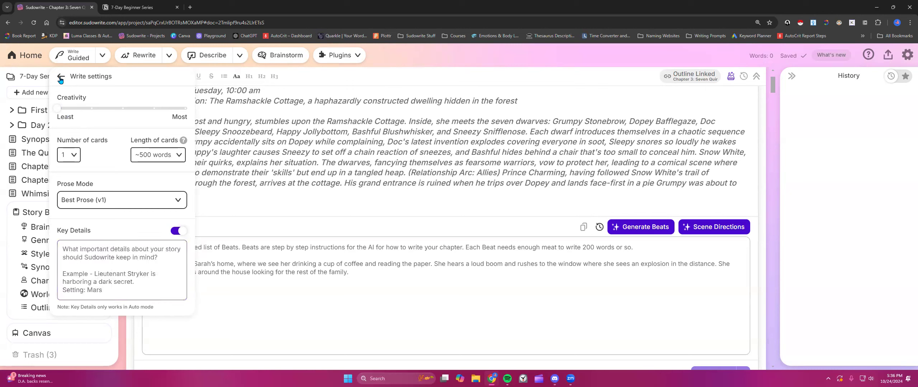
{"action": "left_click", "coordinate": [311, 209]}
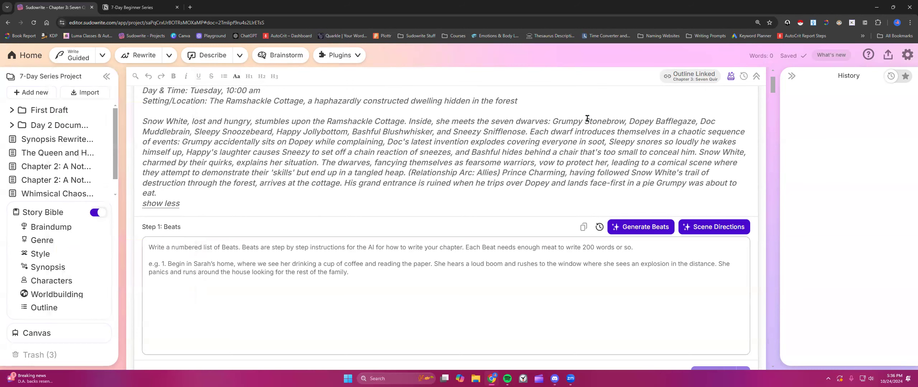
Hide the Chapter Generator, generate prose for the empty Chapter 3 page with Write in Auto mode, and widen the History area.
{"action": "left_click", "coordinate": [756, 76]}
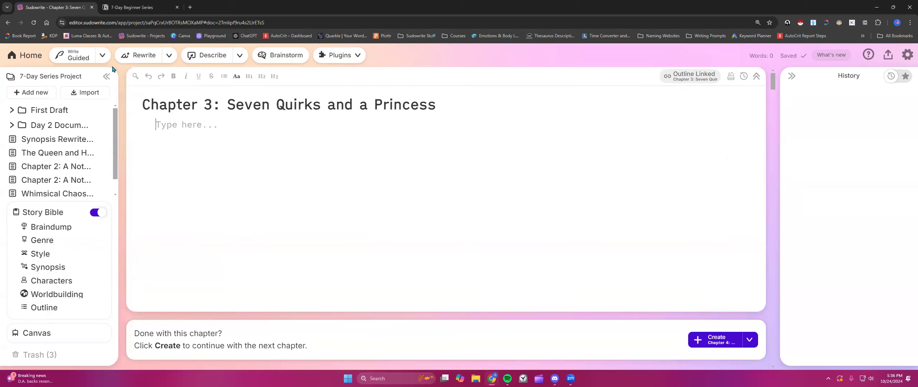
{"action": "left_click", "coordinate": [102, 55]}
{"action": "left_click", "coordinate": [94, 85]}
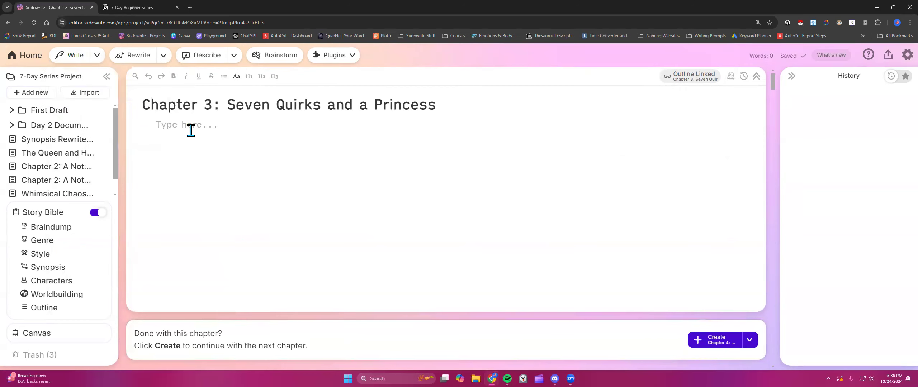
{"action": "left_click", "coordinate": [79, 56]}
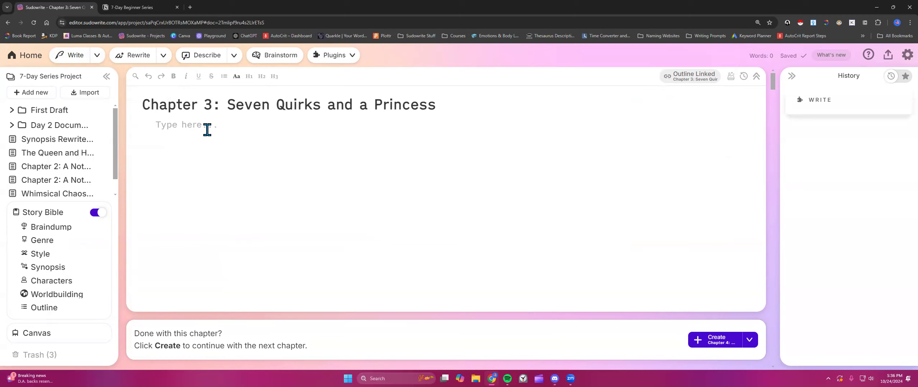
{"action": "left_click_drag", "start_coordinate": [778, 127], "coordinate": [526, 133]}
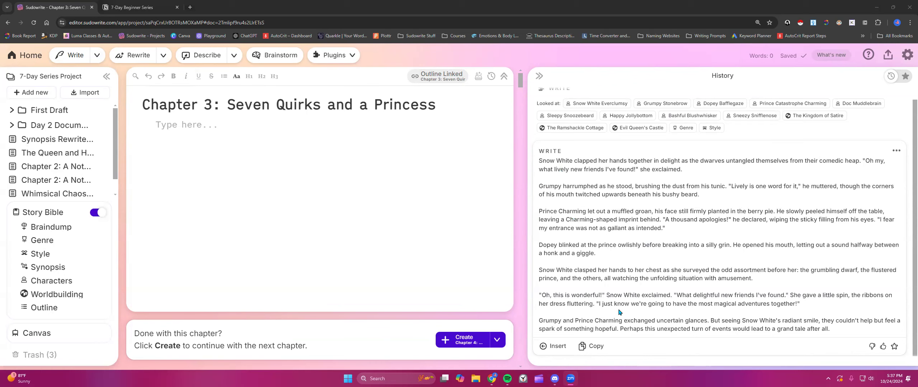
Insert the Auto-generated prose into the Chapter 3 document, narrow the History area and read through to the end.
{"action": "left_click", "coordinate": [555, 346]}
{"action": "left_click", "coordinate": [414, 196]}
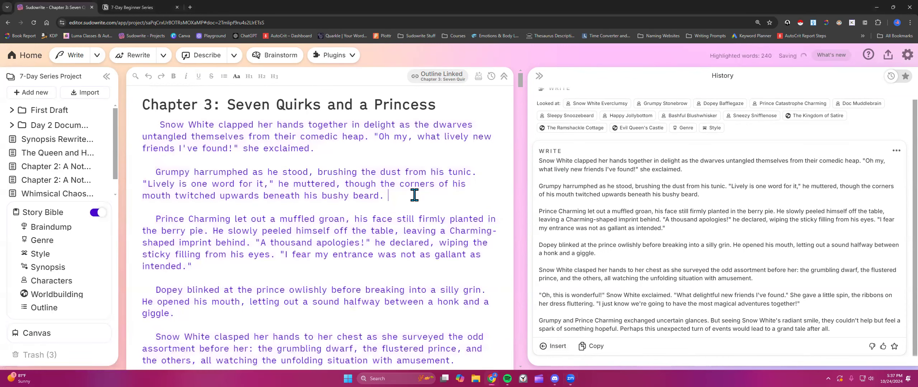
{"action": "left_click_drag", "start_coordinate": [527, 125], "coordinate": [734, 130]}
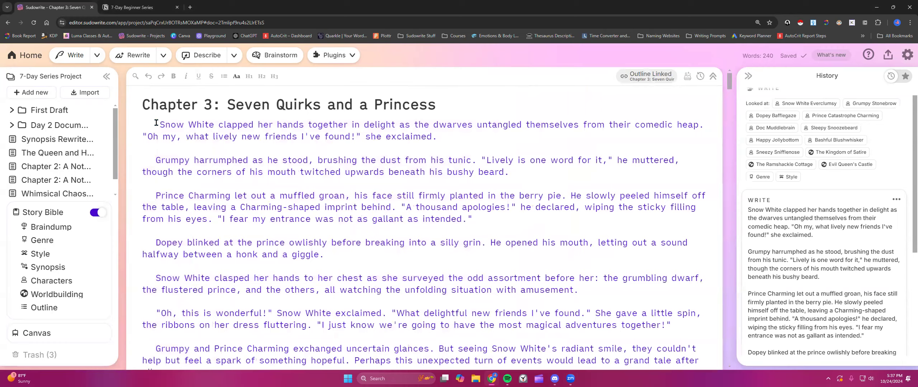
{"action": "scroll", "coordinate": [267, 223], "scroll_direction": "down", "scroll_amount": 2}
{"action": "scroll", "coordinate": [268, 223], "scroll_direction": "down", "scroll_amount": 2}
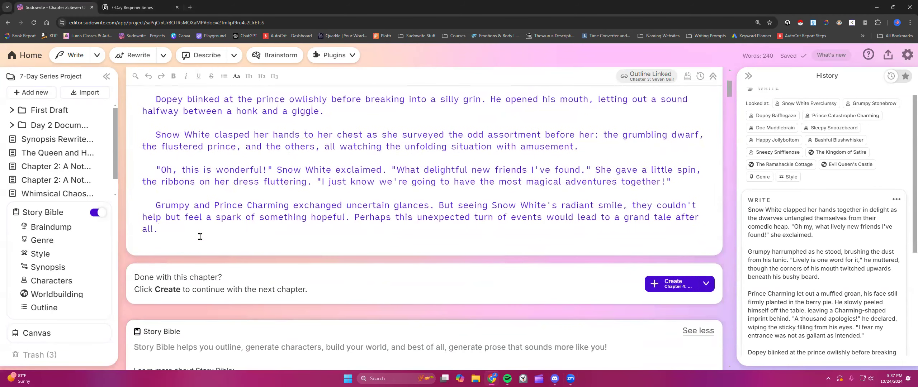
Switch Write to Guided mode with Suggestions off and place the cursor at the end of the Chapter 3 text.
{"action": "left_click", "coordinate": [97, 56]}
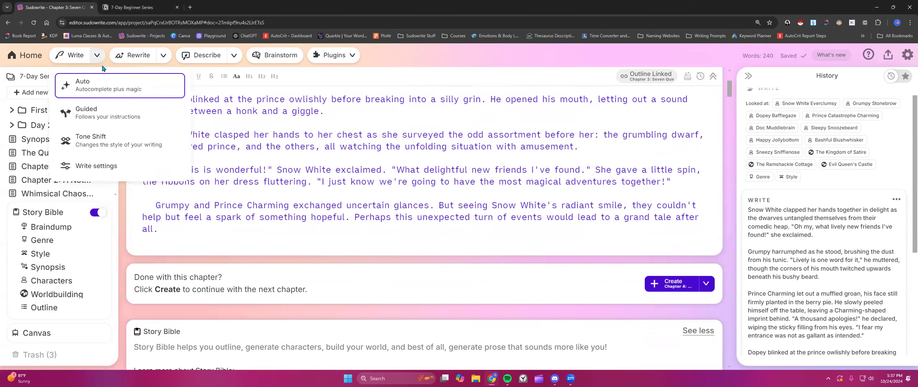
{"action": "left_click", "coordinate": [117, 115]}
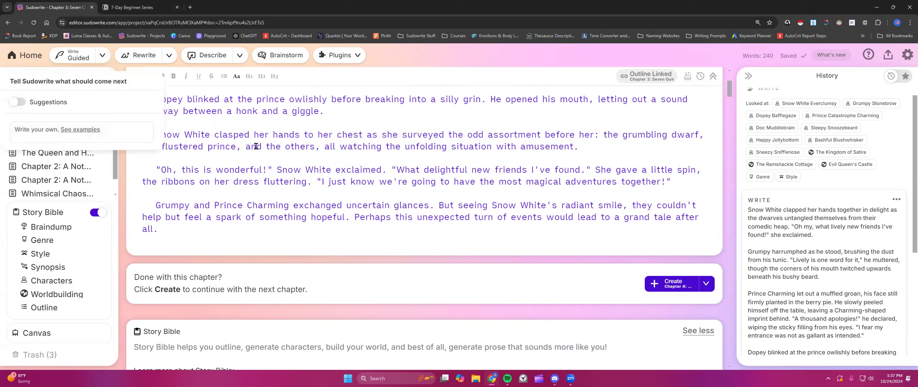
{"action": "left_click", "coordinate": [197, 228]}
Examine the inserted Chapter 3 prose from its opening paragraph to its last line, along with the available Write modes.
{"action": "scroll", "coordinate": [196, 228], "scroll_direction": "up", "scroll_amount": 1}
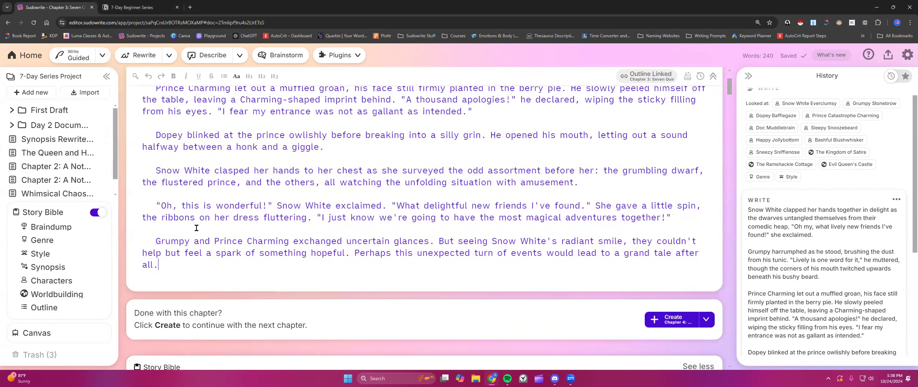
{"action": "scroll", "coordinate": [196, 228], "scroll_direction": "up", "scroll_amount": 3}
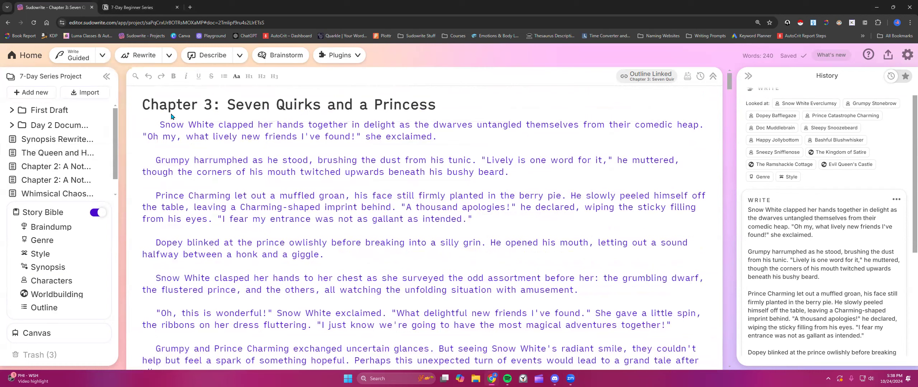
{"action": "left_click_drag", "start_coordinate": [158, 122], "coordinate": [213, 207]}
{"action": "left_click", "coordinate": [189, 228]}
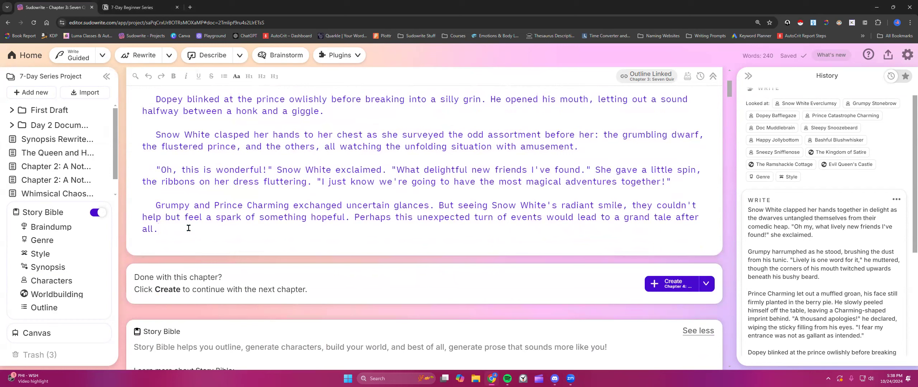
{"action": "left_click", "coordinate": [104, 57]}
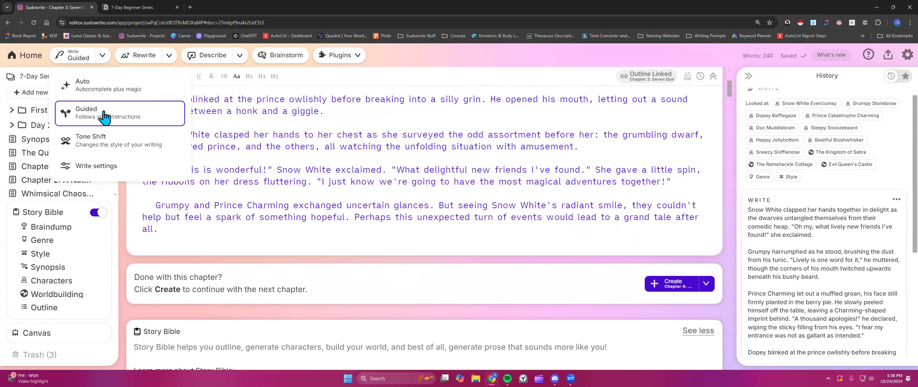
{"action": "left_click", "coordinate": [190, 231]}
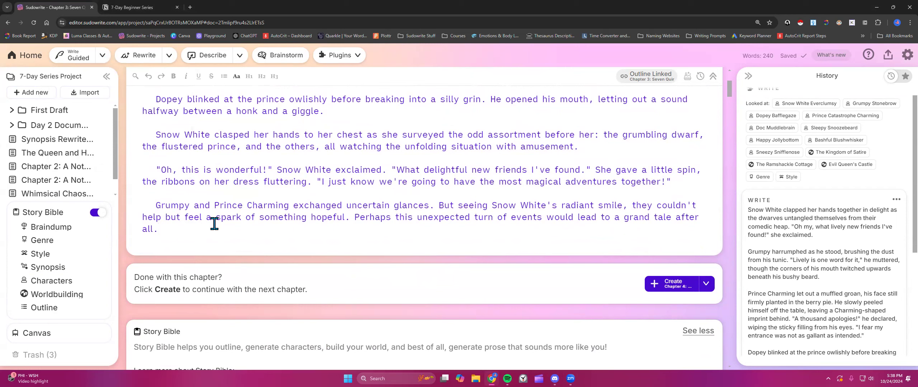
{"action": "scroll", "coordinate": [214, 223], "scroll_direction": "up", "scroll_amount": 1}
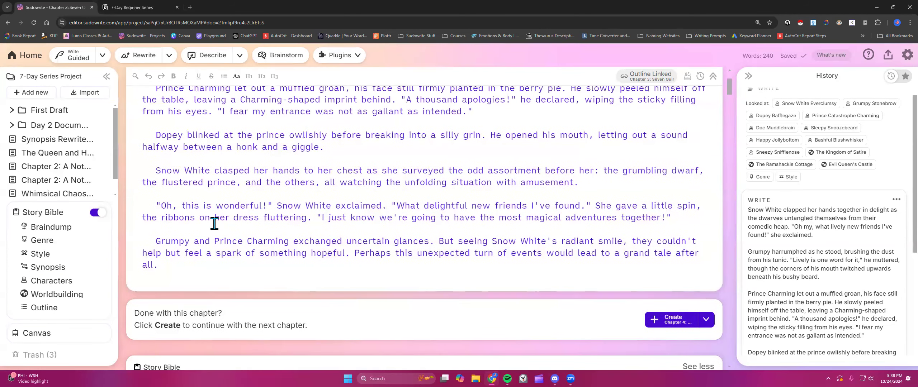
{"action": "scroll", "coordinate": [214, 224], "scroll_direction": "up", "scroll_amount": 3}
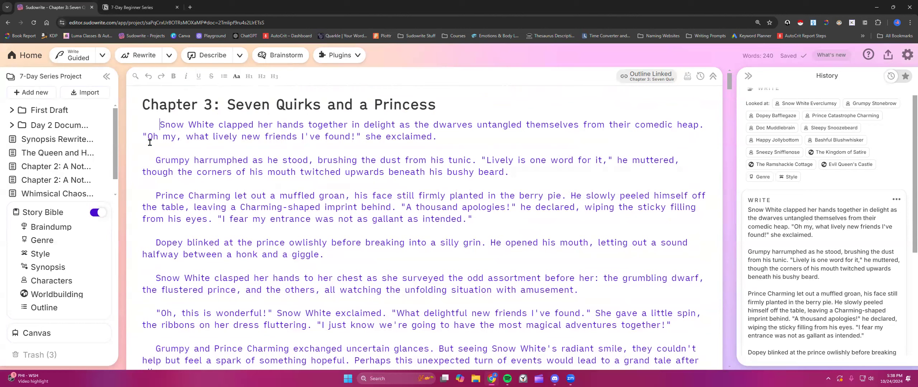
Generate Guided prose with the instruction "Open the scene with Snow White stumbling upon the cottage and meeting the dwarves." and widen the History area.
{"action": "left_click", "coordinate": [103, 56]}
{"action": "left_click", "coordinate": [104, 120]}
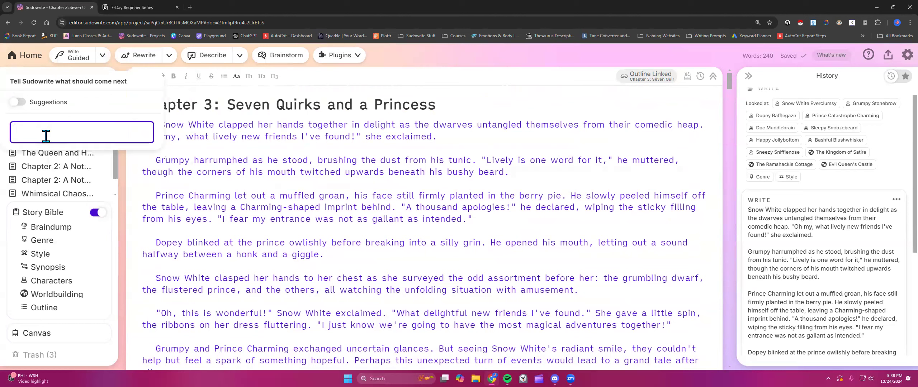
{"action": "type", "text": "Open the scene"}
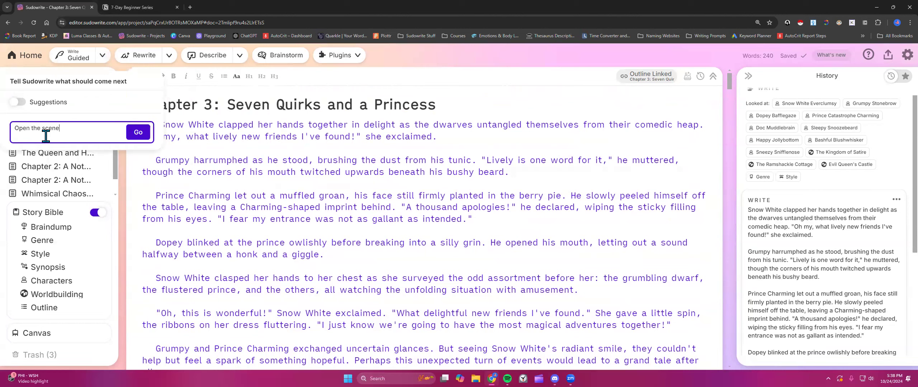
{"action": "type", "text": " with Snow White stumbling upon the co"}
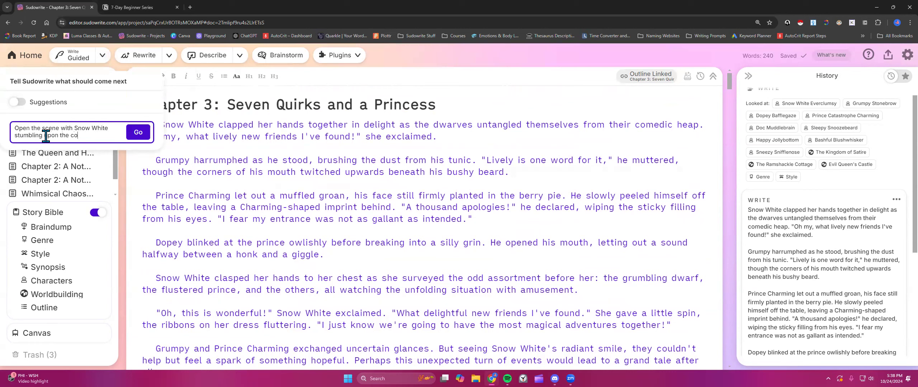
{"action": "type", "text": "ttage and meeting the dwares"}
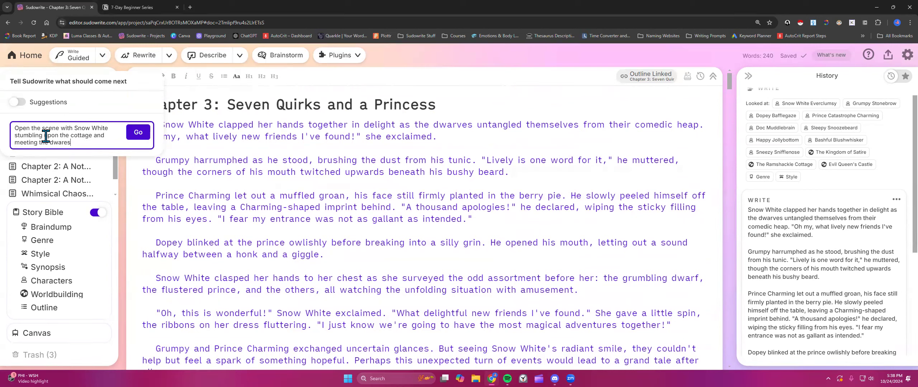
{"action": "type", "text": "es."}
{"action": "left_click", "coordinate": [137, 131]}
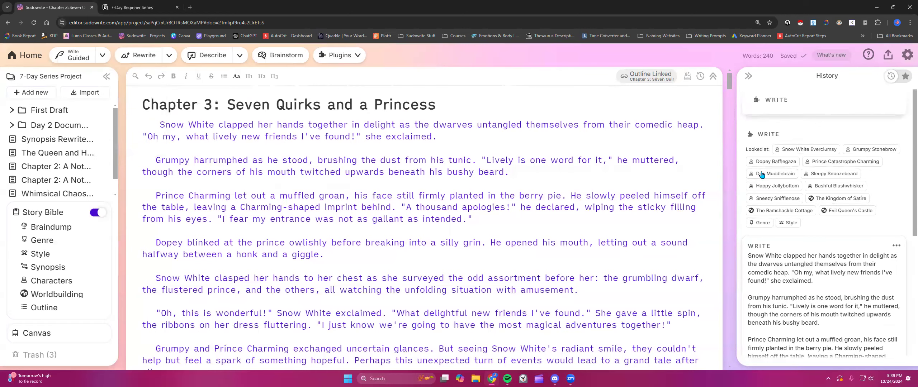
{"action": "left_click_drag", "start_coordinate": [738, 153], "coordinate": [564, 146]}
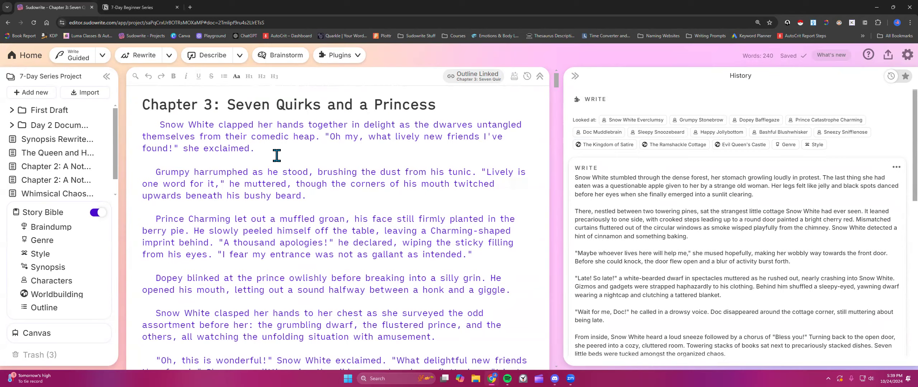
Compare the Guided prose in the History with the Auto prose in Chapter 3, and review the Guided instruction it was generated from.
{"action": "scroll", "coordinate": [276, 156], "scroll_direction": "down", "scroll_amount": 5}
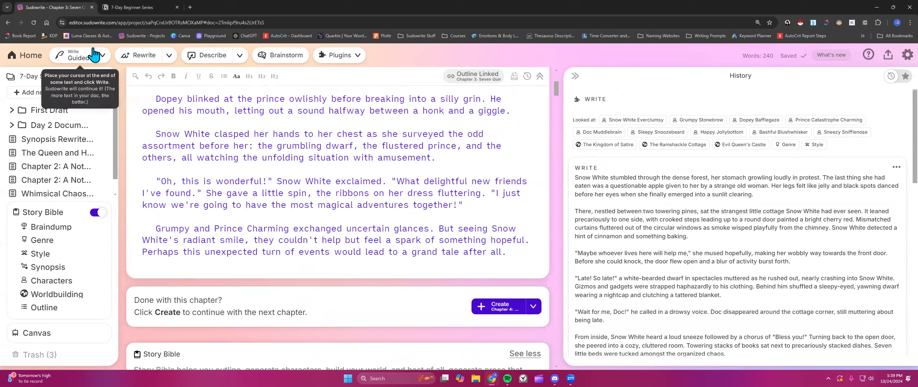
{"action": "left_click", "coordinate": [103, 57]}
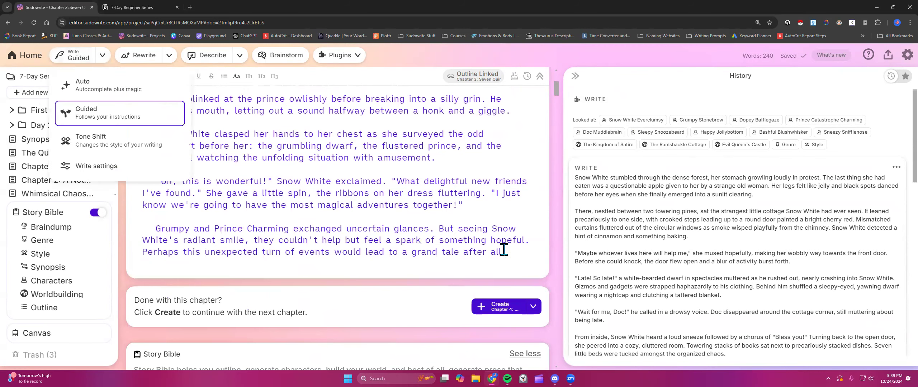
{"action": "left_click", "coordinate": [107, 122]}
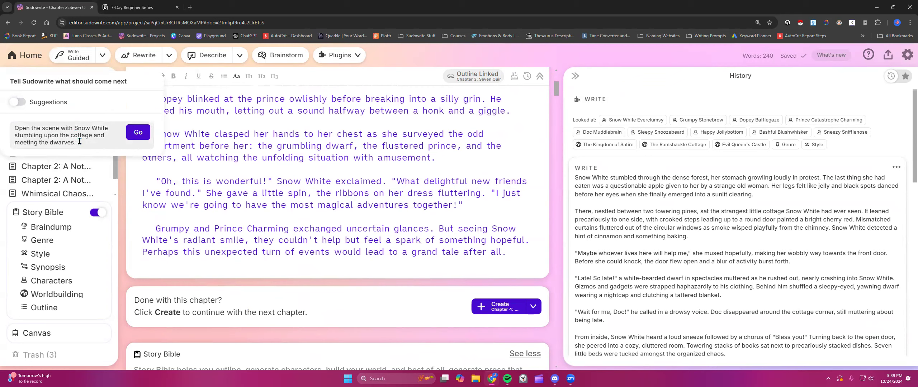
{"action": "left_click", "coordinate": [256, 196]}
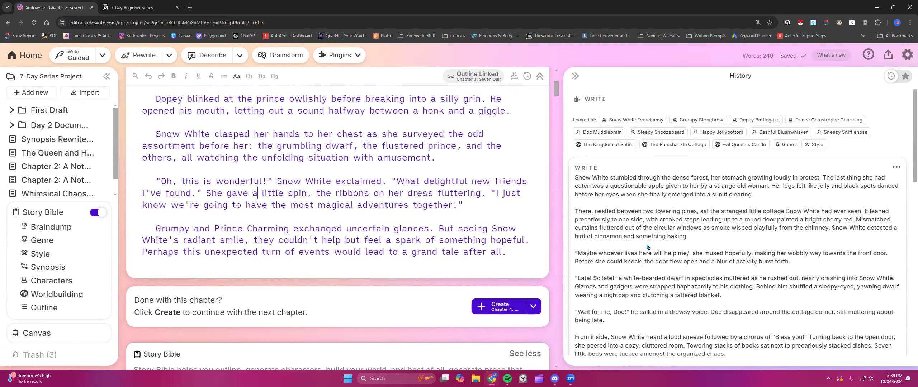
{"action": "scroll", "coordinate": [647, 246], "scroll_direction": "down", "scroll_amount": 2}
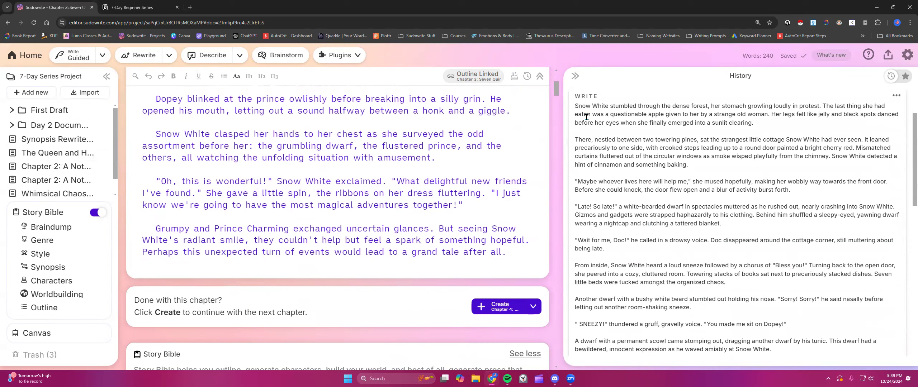
{"action": "scroll", "coordinate": [622, 136], "scroll_direction": "up", "scroll_amount": 1}
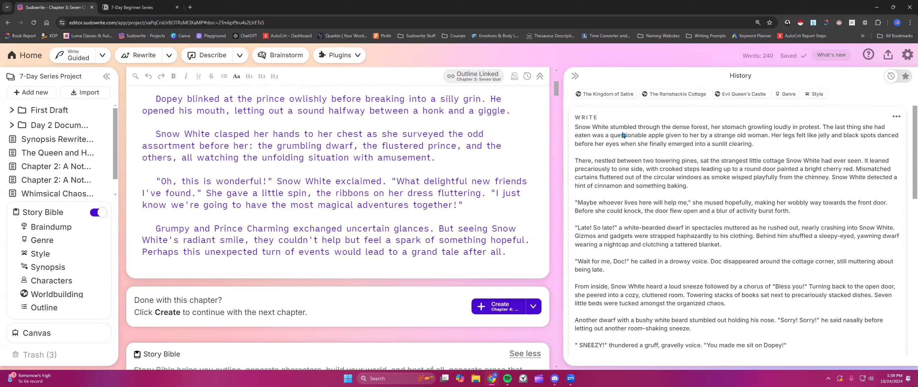
{"action": "scroll", "coordinate": [622, 143], "scroll_direction": "down", "scroll_amount": 1}
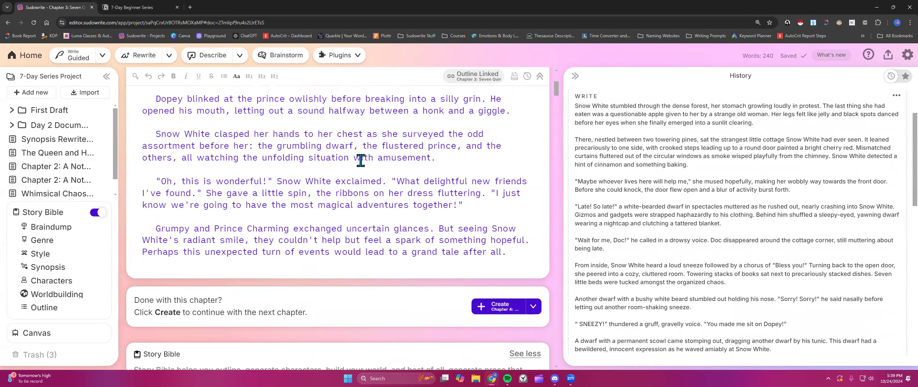
{"action": "left_click", "coordinate": [101, 57]}
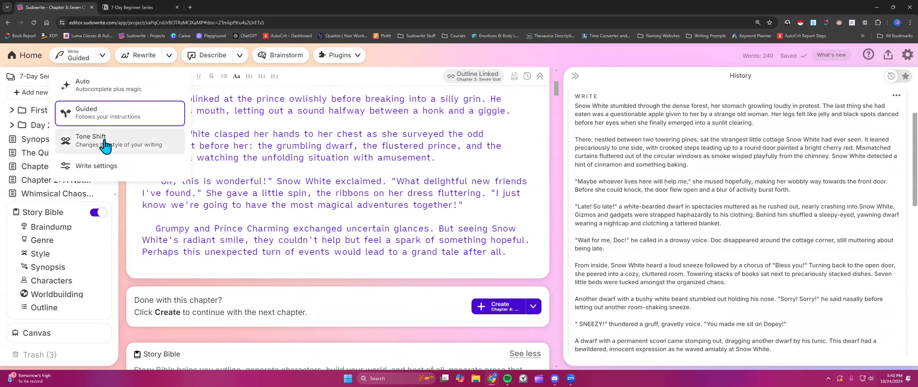
{"action": "left_click", "coordinate": [122, 120]}
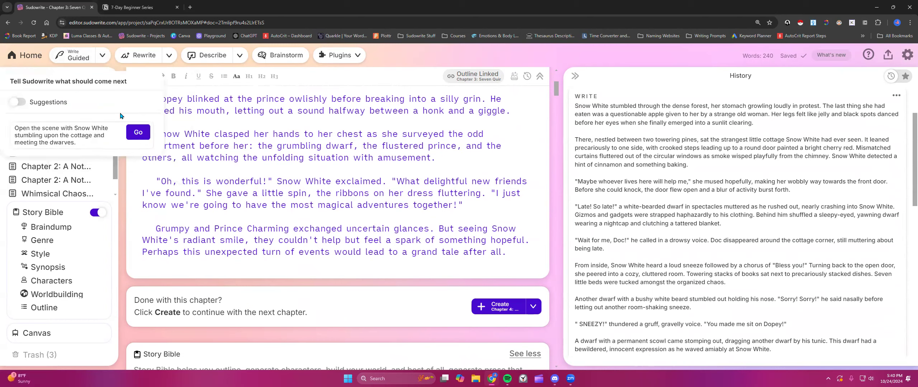
{"action": "left_click", "coordinate": [290, 171]}
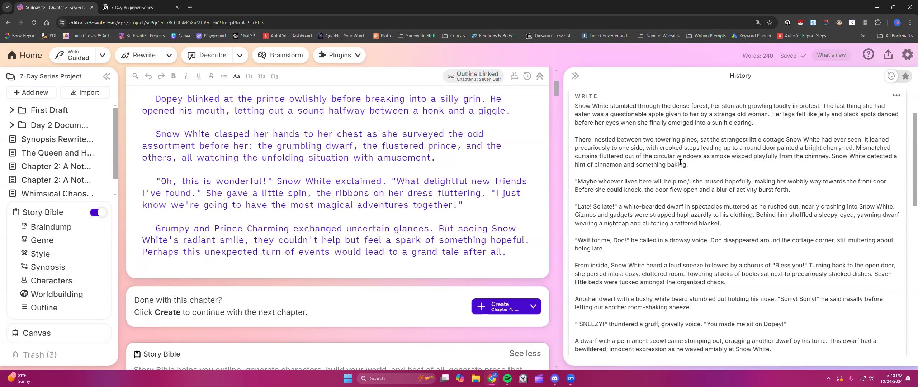
Read through the generated Write result about Snow White discovering the cottage and the dwarves.
{"action": "scroll", "coordinate": [712, 169], "scroll_direction": "down", "scroll_amount": 1}
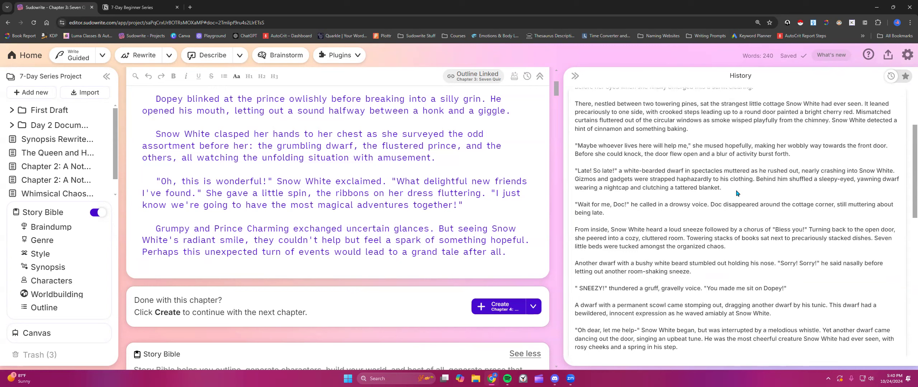
{"action": "scroll", "coordinate": [649, 221], "scroll_direction": "down", "scroll_amount": 1}
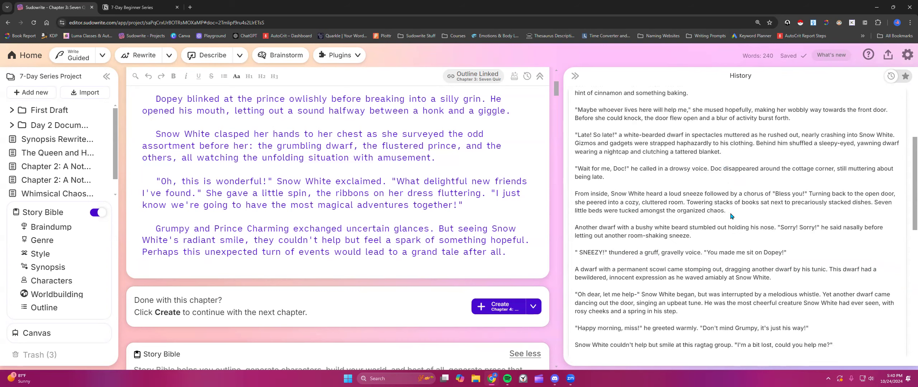
{"action": "scroll", "coordinate": [631, 251], "scroll_direction": "down", "scroll_amount": 2}
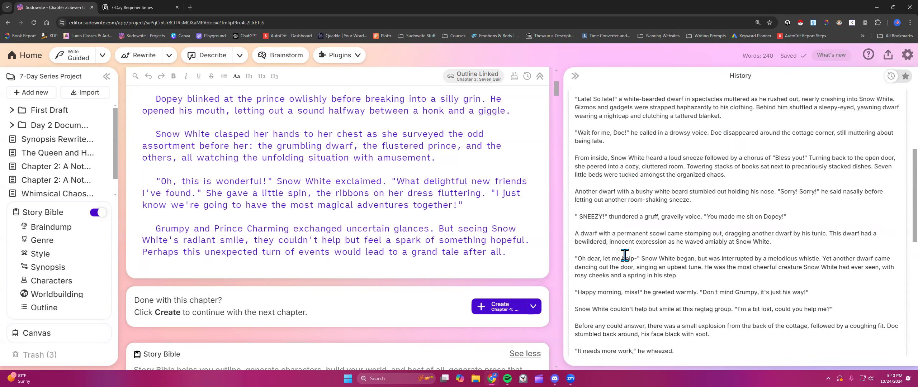
{"action": "scroll", "coordinate": [624, 255], "scroll_direction": "down", "scroll_amount": 1}
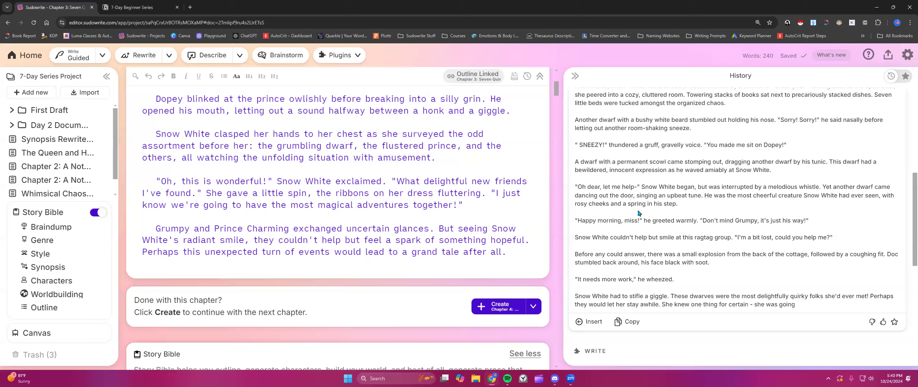
{"action": "scroll", "coordinate": [638, 214], "scroll_direction": "up", "scroll_amount": 7}
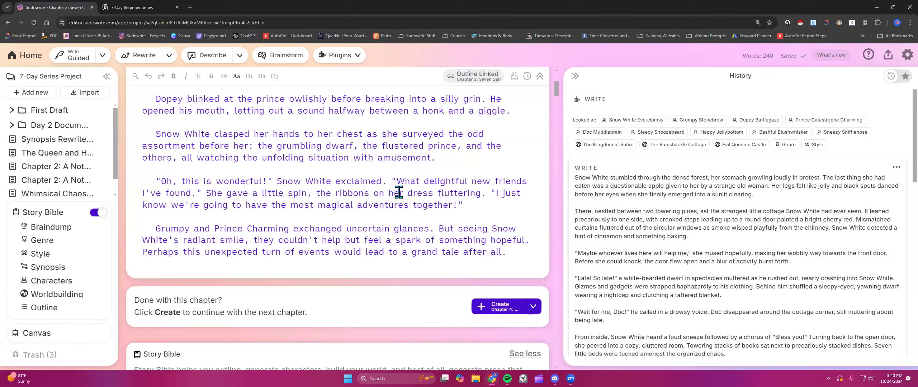
Copy the Guided writing instruction about Snow White stumbling upon the cottage and meeting the dwarves.
{"action": "scroll", "coordinate": [373, 192], "scroll_direction": "up", "scroll_amount": 5}
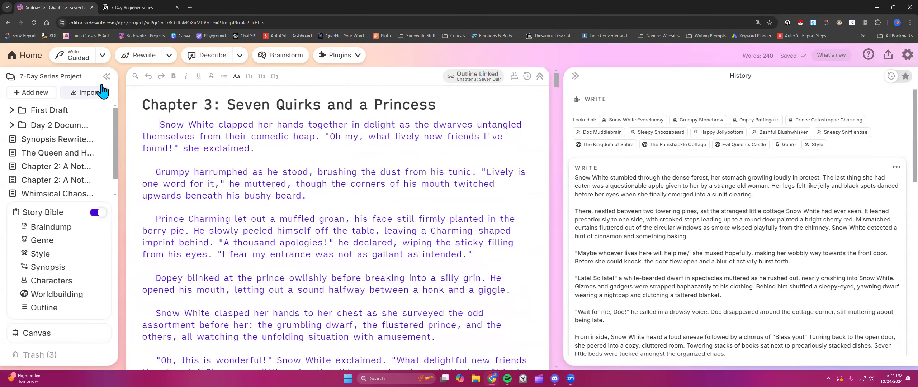
{"action": "left_click", "coordinate": [102, 55]}
{"action": "left_click", "coordinate": [108, 114]}
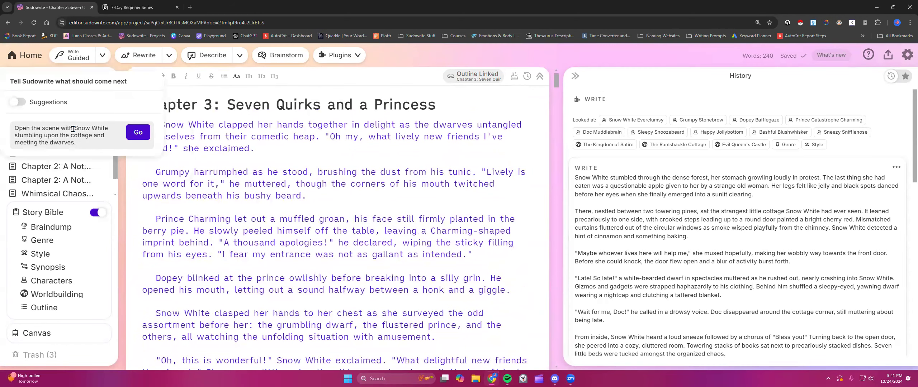
{"action": "triple_click", "coordinate": [15, 128]}
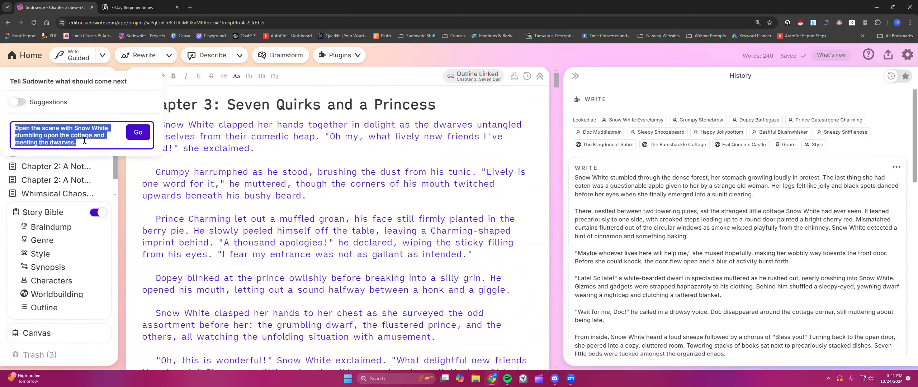
{"action": "right_click", "coordinate": [58, 135]}
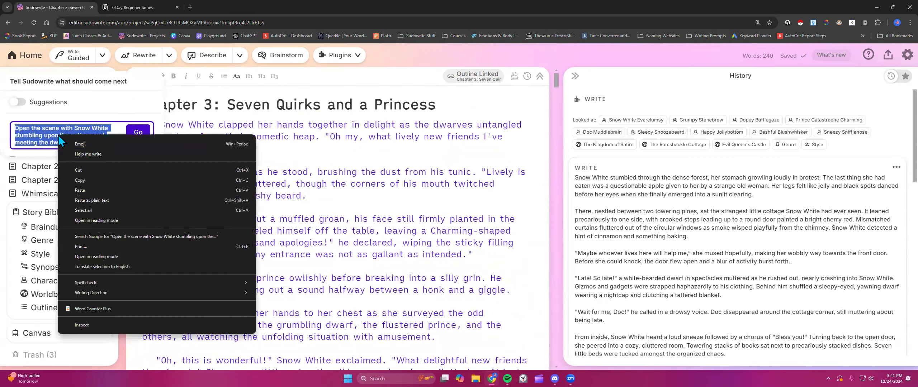
{"action": "left_click", "coordinate": [95, 179]}
Paste the copied instruction before the first paragraph of Chapter 3 and enclose it in square brackets.
{"action": "left_click", "coordinate": [187, 151]}
{"action": "left_click", "coordinate": [160, 119]}
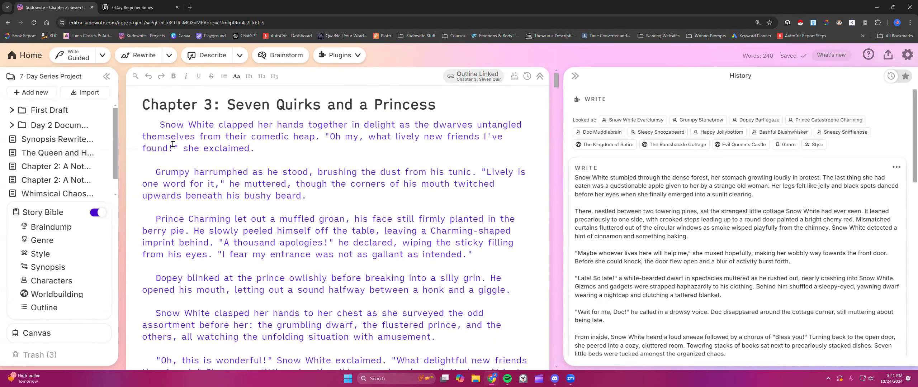
{"action": "key", "text": "ctrl+v"}
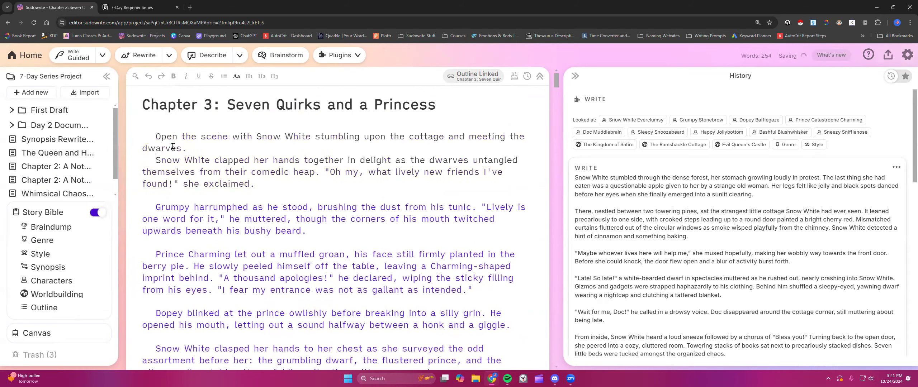
{"action": "left_click", "coordinate": [156, 136]}
{"action": "type", "text": "["}
{"action": "key", "text": "Down"}
{"action": "key", "text": "End"}
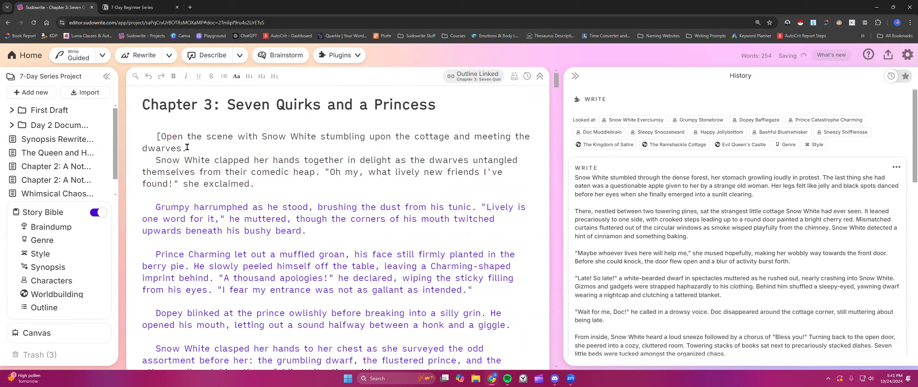
{"action": "type", "text": "]"}
Run Expand on the bracketed scene instruction and widen the History area for reading the result.
{"action": "left_click_drag", "start_coordinate": [153, 135], "coordinate": [201, 146]}
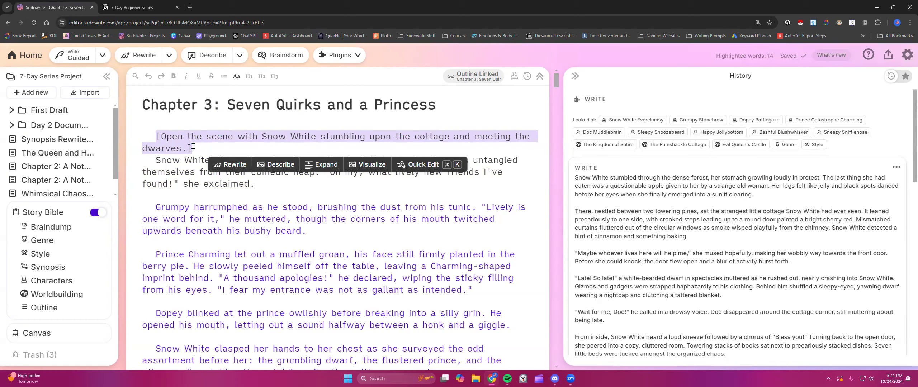
{"action": "left_click", "coordinate": [319, 166]}
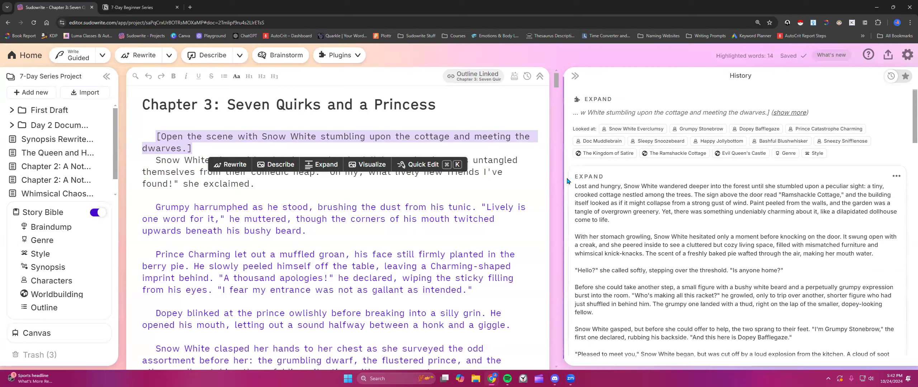
{"action": "scroll", "coordinate": [594, 210], "scroll_direction": "down", "scroll_amount": 2}
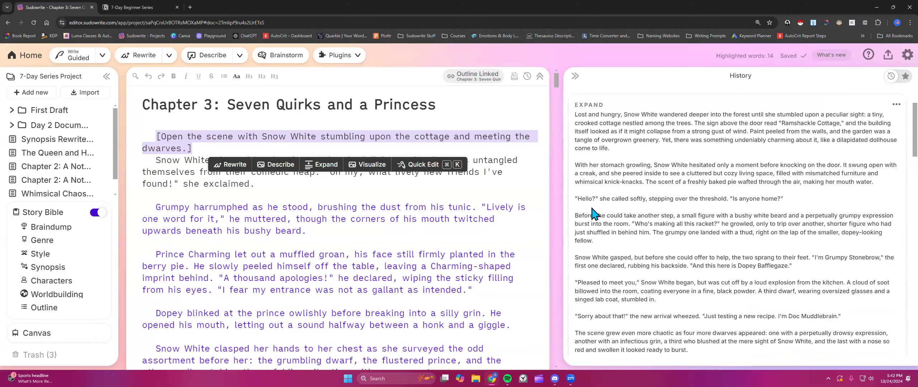
{"action": "left_click_drag", "start_coordinate": [549, 190], "coordinate": [477, 190]}
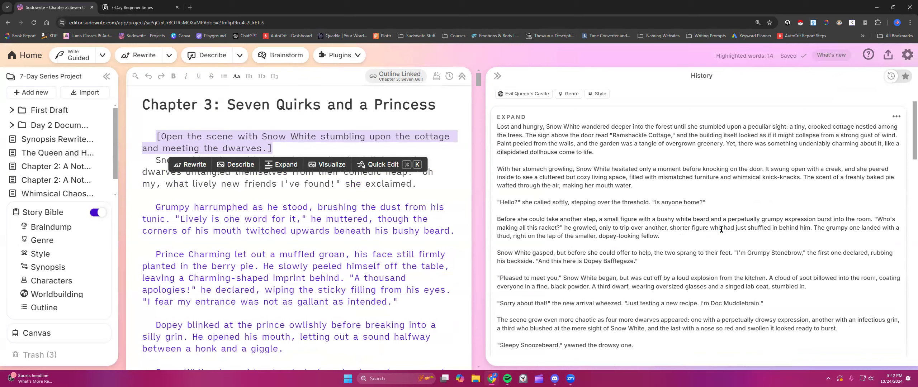
Compare the Expand and Write results in the History and check their credit costs in the account's recent activity.
{"action": "scroll", "coordinate": [721, 229], "scroll_direction": "down", "scroll_amount": 1}
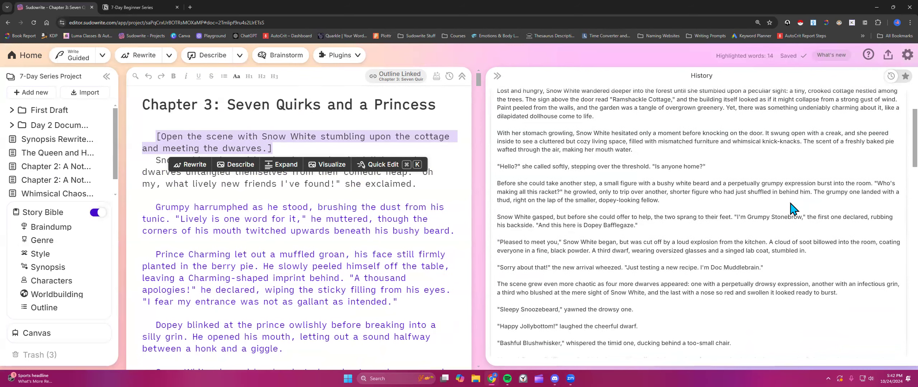
{"action": "scroll", "coordinate": [789, 203], "scroll_direction": "down", "scroll_amount": 1}
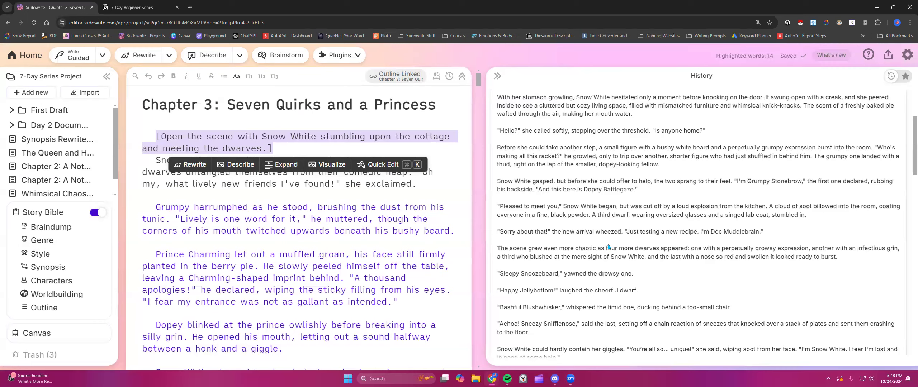
{"action": "scroll", "coordinate": [608, 247], "scroll_direction": "down", "scroll_amount": 3}
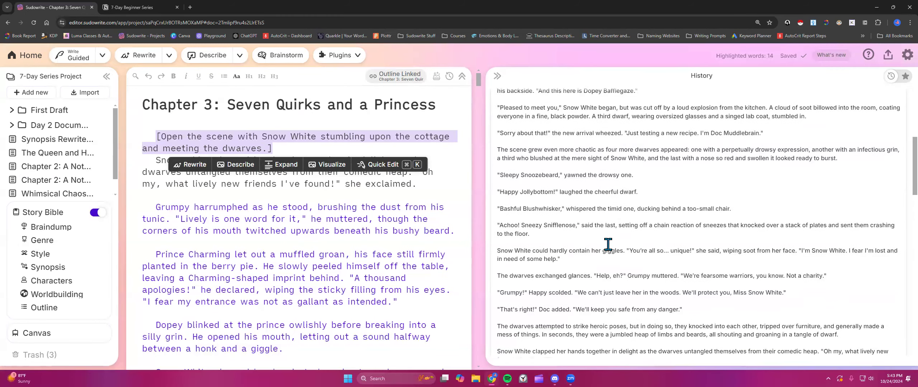
{"action": "scroll", "coordinate": [608, 246], "scroll_direction": "up", "scroll_amount": 5}
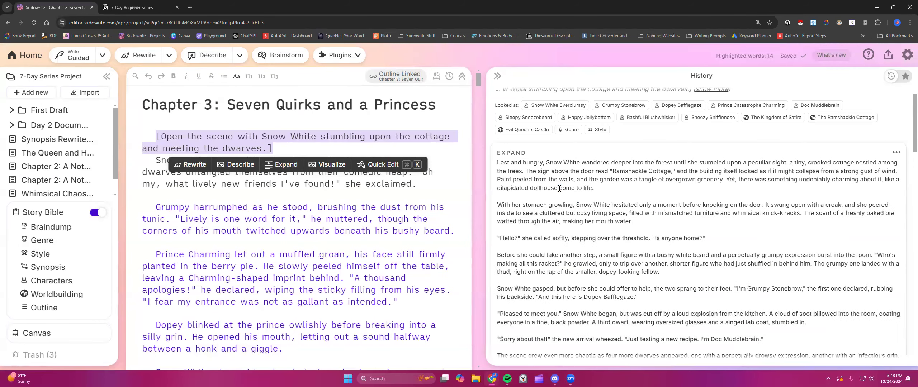
{"action": "scroll", "coordinate": [554, 204], "scroll_direction": "down", "scroll_amount": 10}
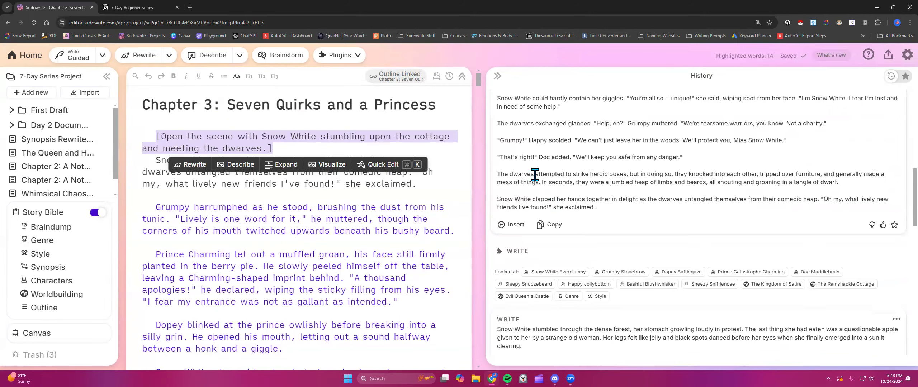
{"action": "scroll", "coordinate": [531, 179], "scroll_direction": "down", "scroll_amount": 5}
{"action": "scroll", "coordinate": [542, 241], "scroll_direction": "down", "scroll_amount": 1}
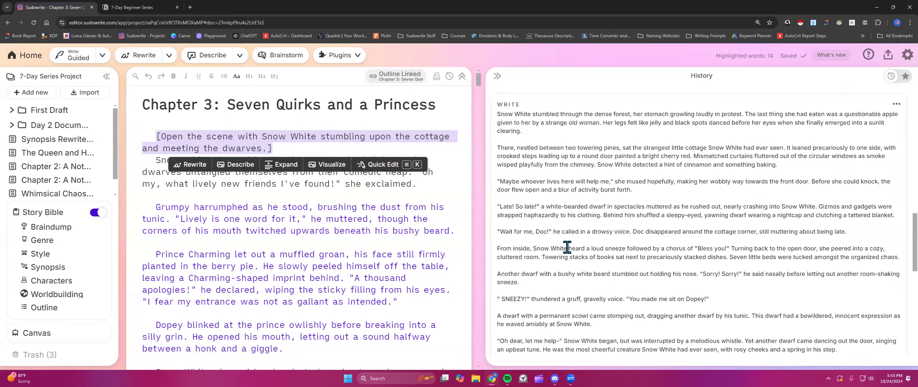
{"action": "scroll", "coordinate": [561, 240], "scroll_direction": "down", "scroll_amount": 10}
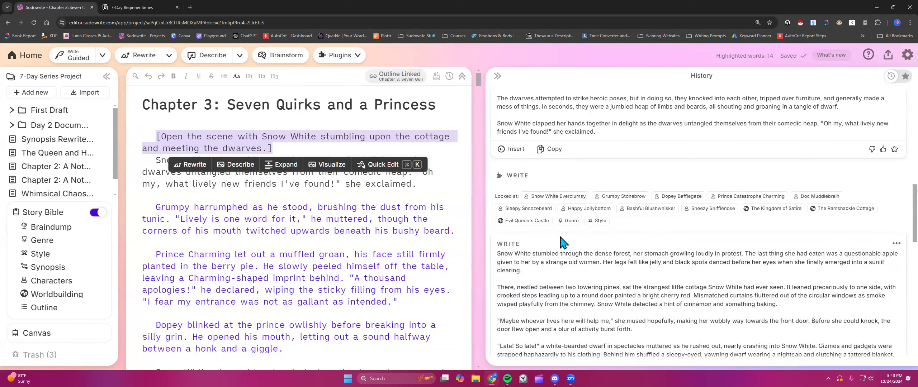
{"action": "left_click", "coordinate": [902, 59]}
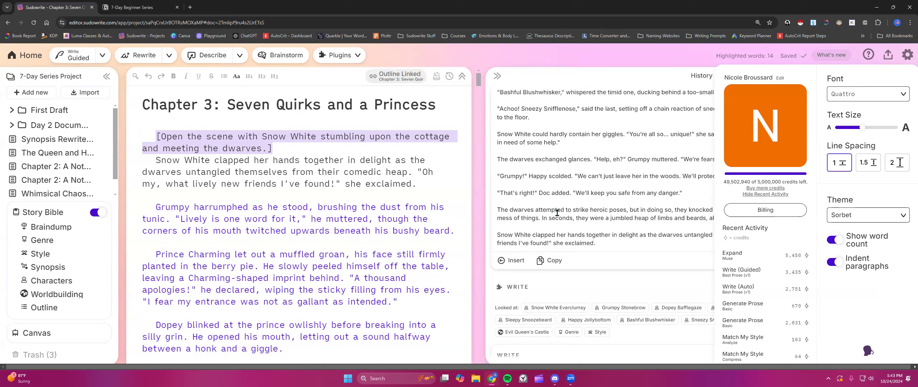
{"action": "left_click", "coordinate": [556, 201]}
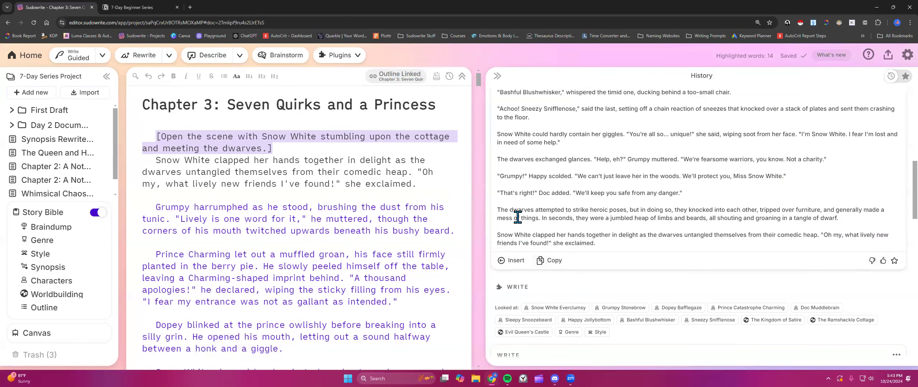
Narrow the History area so that the Chapter 3 text gets most of the width.
{"action": "scroll", "coordinate": [517, 217], "scroll_direction": "up", "scroll_amount": 7}
{"action": "scroll", "coordinate": [517, 217], "scroll_direction": "up", "scroll_amount": 4}
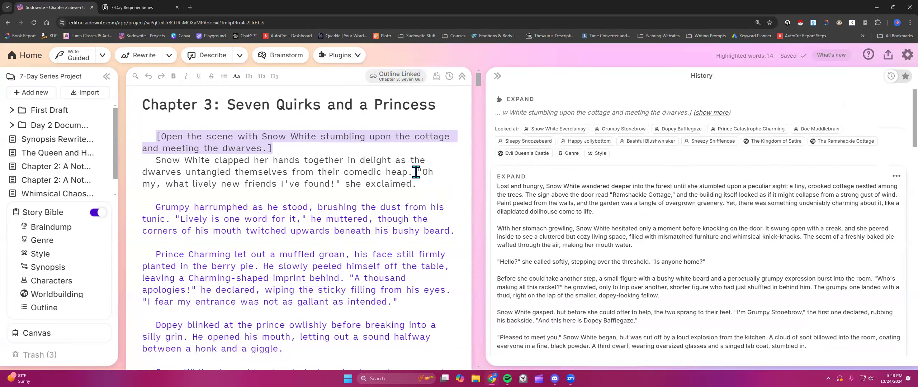
{"action": "left_click", "coordinate": [518, 217]}
{"action": "left_click_drag", "start_coordinate": [487, 196], "coordinate": [733, 200]}
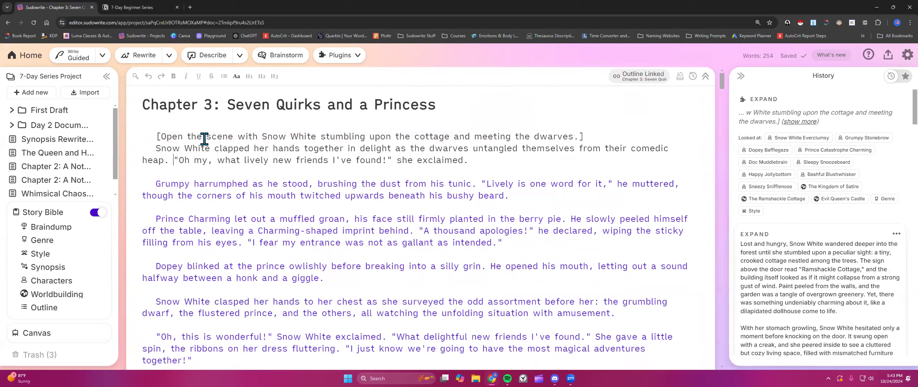
Open the Chapter Generator for Chapter 3 and view the available Write modes.
{"action": "triple_click", "coordinate": [581, 136]}
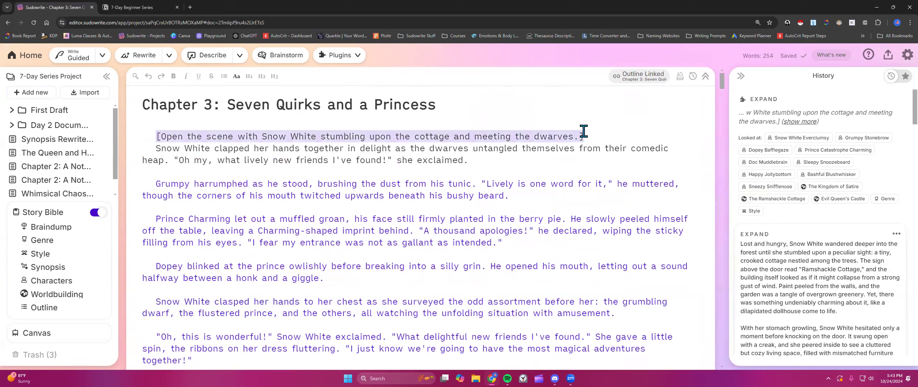
{"action": "left_click", "coordinate": [540, 163]}
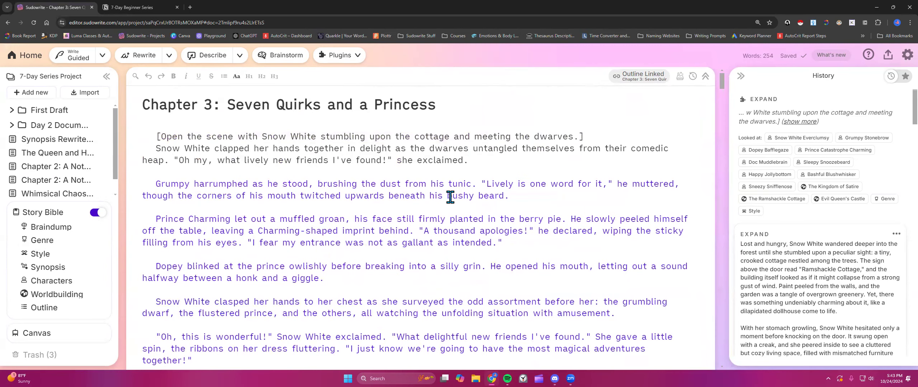
{"action": "scroll", "coordinate": [369, 213], "scroll_direction": "down", "scroll_amount": 1}
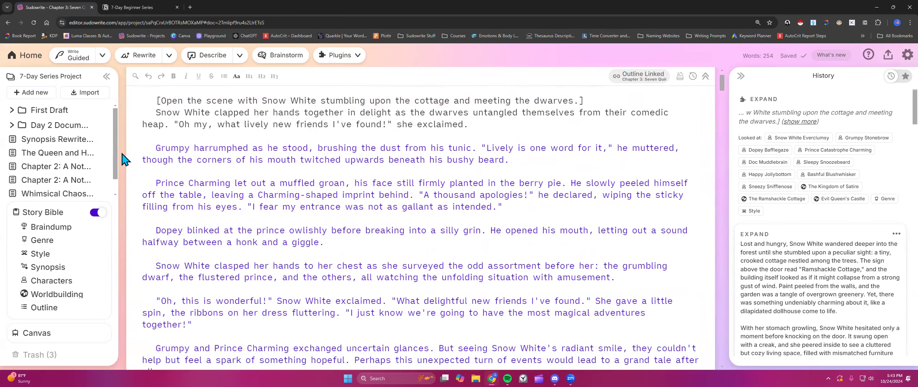
{"action": "left_click", "coordinate": [680, 76]}
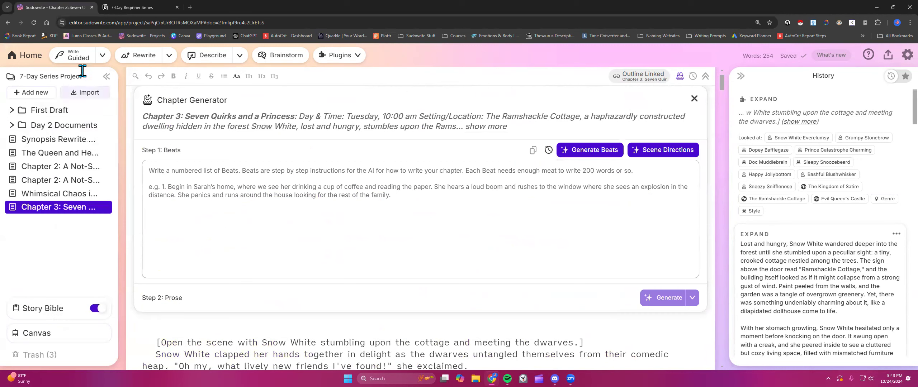
{"action": "left_click", "coordinate": [102, 54]}
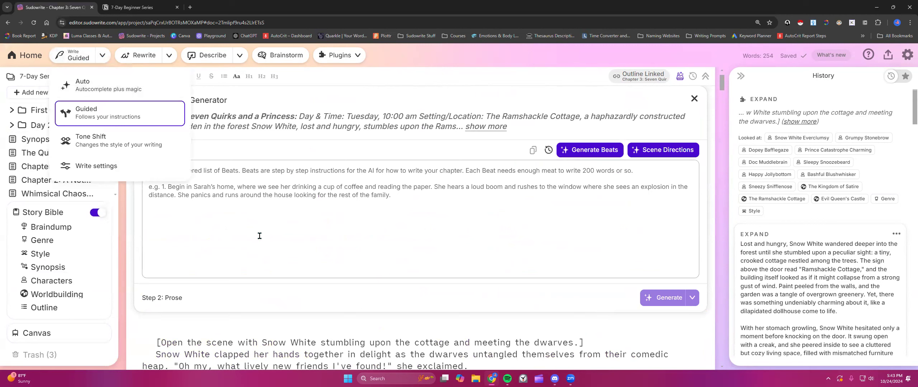
{"action": "left_click", "coordinate": [263, 334]}
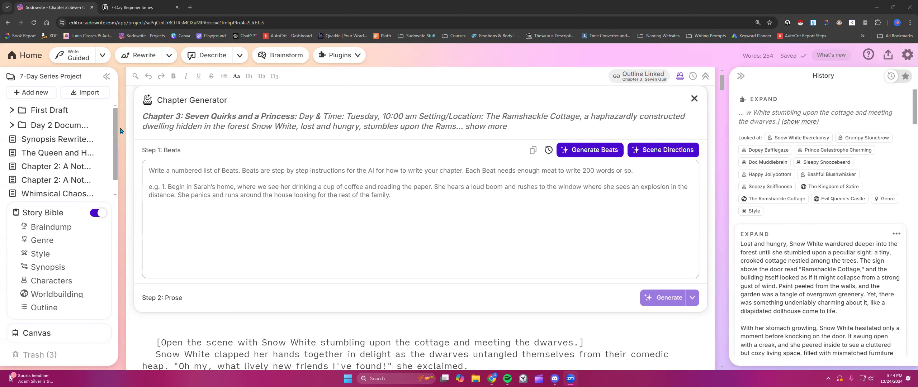
{"action": "mouse_move", "coordinate": [83, 205]}
{"action": "scroll", "coordinate": [253, 243], "scroll_direction": "down", "scroll_amount": 10}
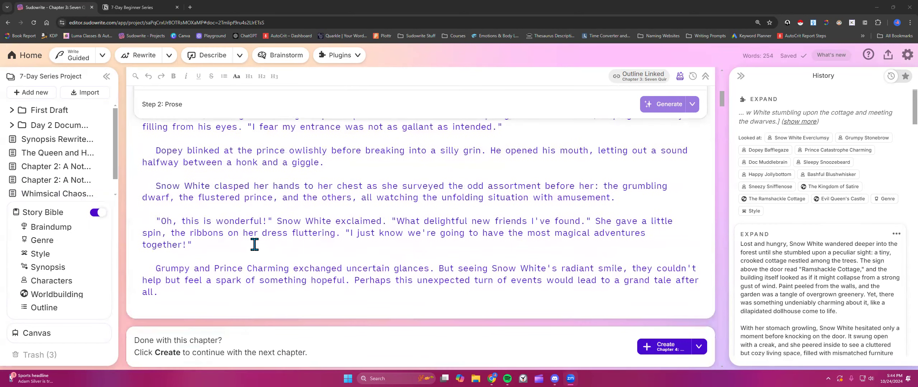
{"action": "scroll", "coordinate": [753, 241], "scroll_direction": "down", "scroll_amount": 8}
{"action": "scroll", "coordinate": [750, 229], "scroll_direction": "up", "scroll_amount": 6}
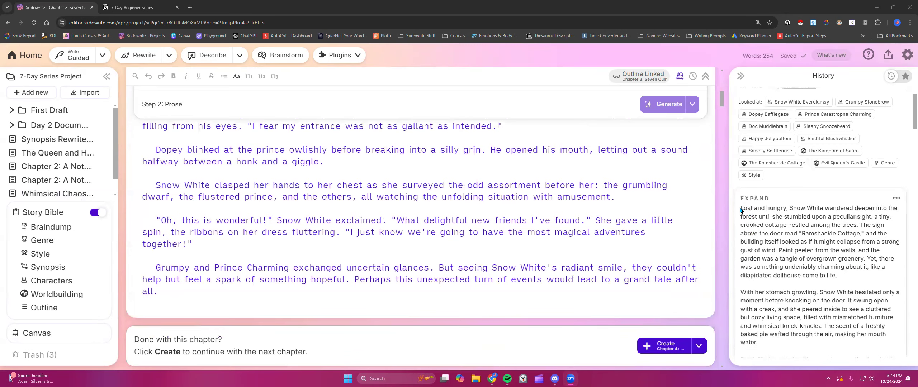
Compare the Expand result with the Write result in the History and with the existing Chapter 3 text.
{"action": "left_click_drag", "start_coordinate": [741, 207], "coordinate": [845, 301]}
{"action": "scroll", "coordinate": [791, 280], "scroll_direction": "down", "scroll_amount": 4}
{"action": "scroll", "coordinate": [791, 280], "scroll_direction": "down", "scroll_amount": 15}
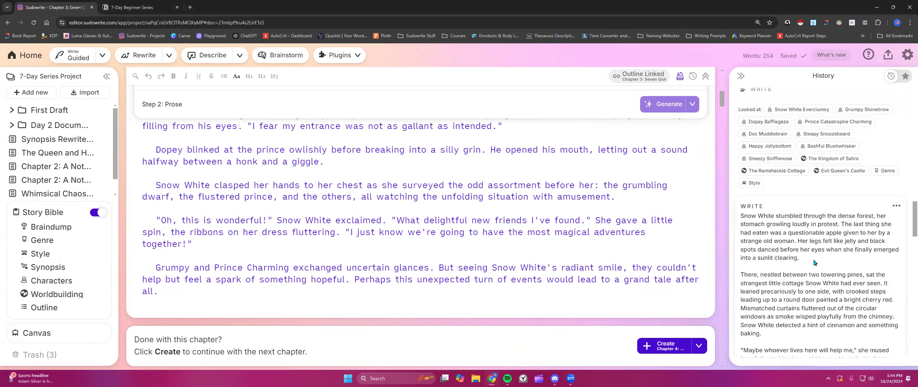
{"action": "scroll", "coordinate": [811, 262], "scroll_direction": "down", "scroll_amount": 1}
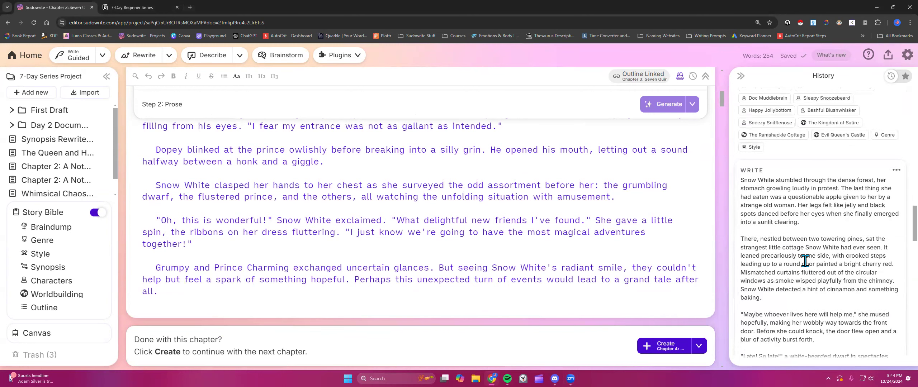
{"action": "scroll", "coordinate": [805, 261], "scroll_direction": "down", "scroll_amount": 5}
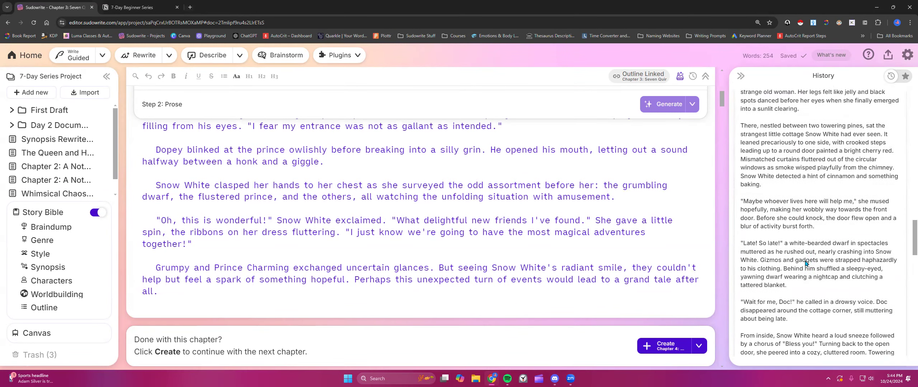
{"action": "scroll", "coordinate": [805, 261], "scroll_direction": "down", "scroll_amount": 1}
{"action": "scroll", "coordinate": [598, 238], "scroll_direction": "up", "scroll_amount": 10}
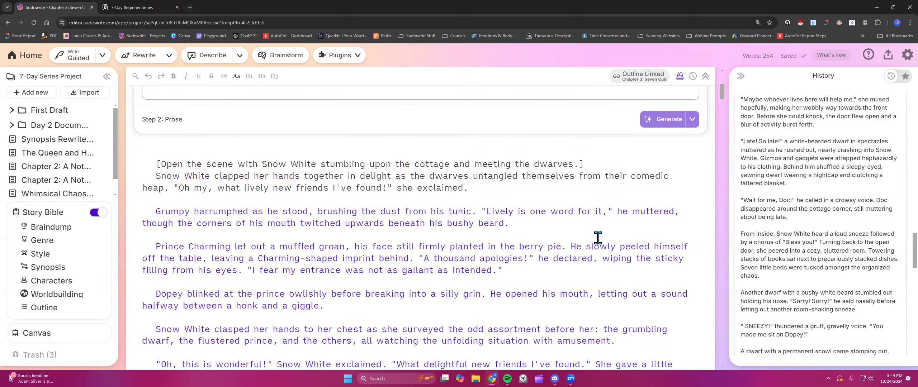
{"action": "scroll", "coordinate": [598, 238], "scroll_direction": "down", "scroll_amount": 6}
{"action": "scroll", "coordinate": [598, 238], "scroll_direction": "down", "scroll_amount": 1}
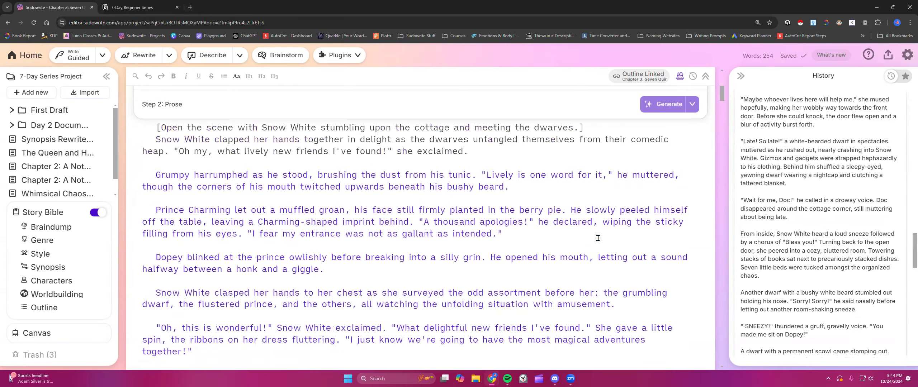
Replace the bracketed scene instruction in Chapter 3 with the Write result that begins "Snow White stumbled through the dense forest".
{"action": "scroll", "coordinate": [373, 208], "scroll_direction": "up", "scroll_amount": 1}
{"action": "left_click_drag", "start_coordinate": [156, 162], "coordinate": [590, 167]}
{"action": "scroll", "coordinate": [756, 197], "scroll_direction": "down", "scroll_amount": 10}
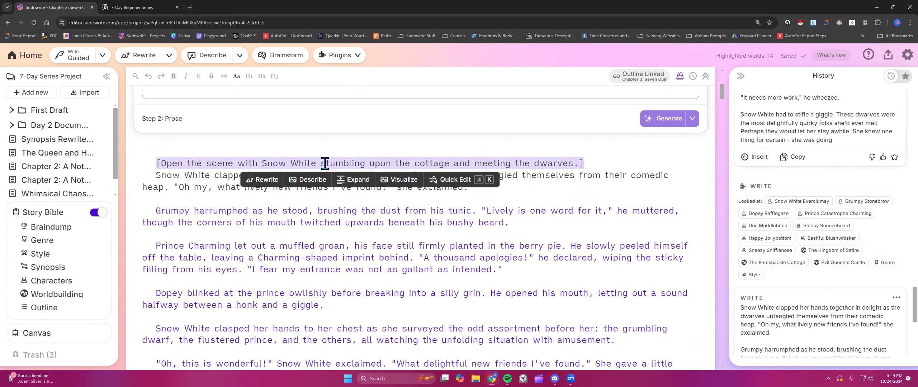
{"action": "left_click", "coordinate": [598, 161]}
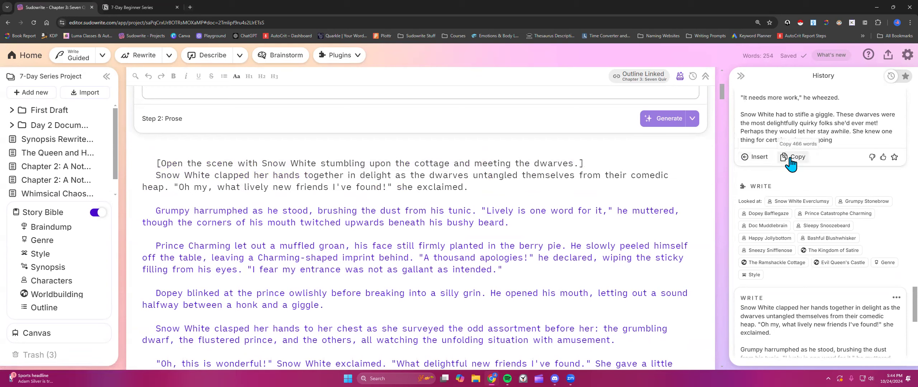
{"action": "left_click_drag", "start_coordinate": [585, 164], "coordinate": [156, 163]}
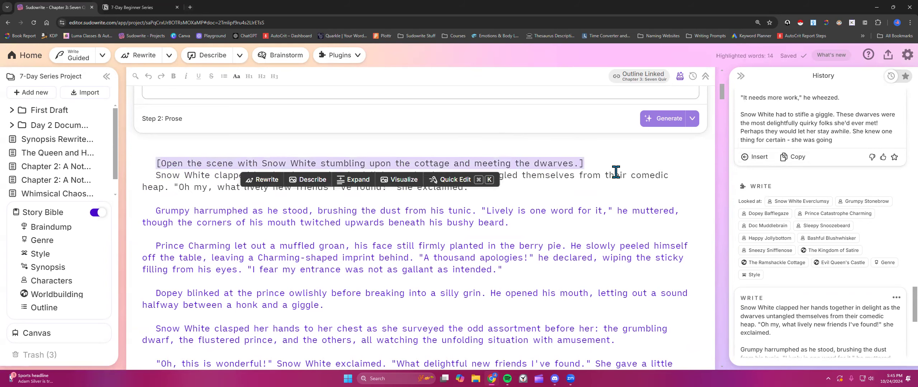
{"action": "left_click", "coordinate": [752, 157]}
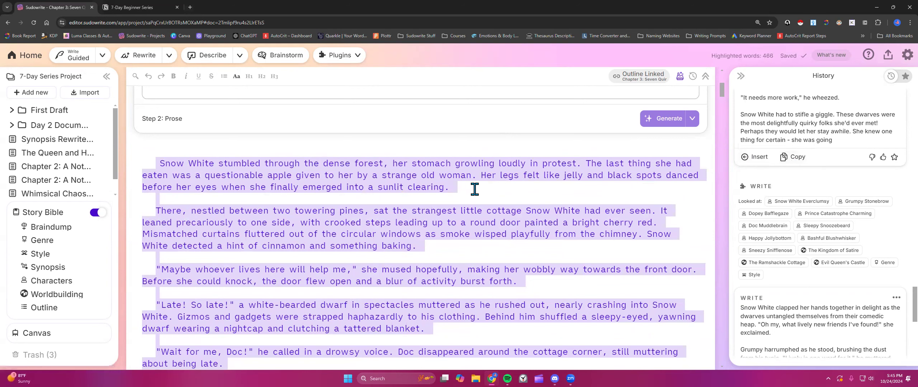
{"action": "left_click", "coordinate": [460, 190]}
Read through the inserted opening scene in Chapter 3, and view the Style box in the Story Bible.
{"action": "scroll", "coordinate": [482, 216], "scroll_direction": "down", "scroll_amount": 2}
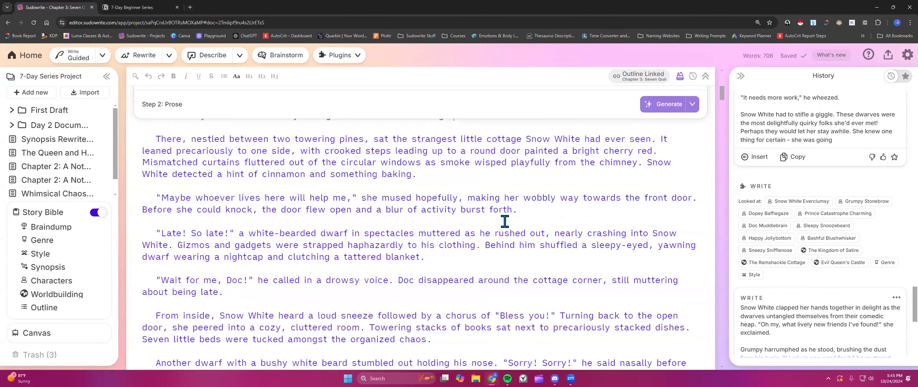
{"action": "scroll", "coordinate": [781, 226], "scroll_direction": "up", "scroll_amount": 5}
{"action": "scroll", "coordinate": [781, 225], "scroll_direction": "up", "scroll_amount": 6}
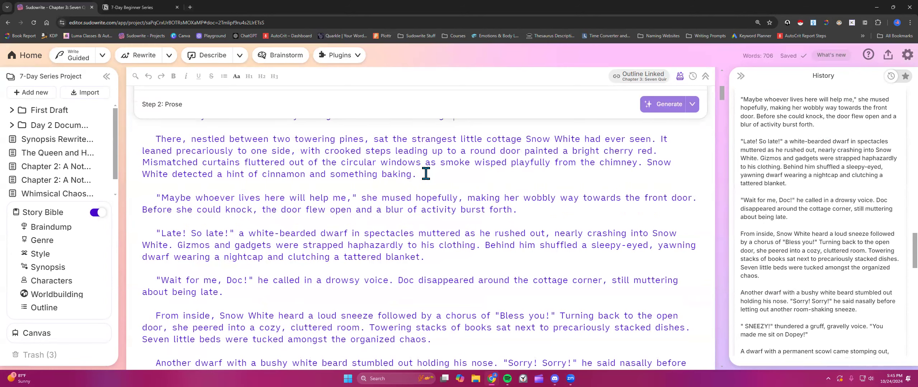
{"action": "scroll", "coordinate": [402, 228], "scroll_direction": "down", "scroll_amount": 3}
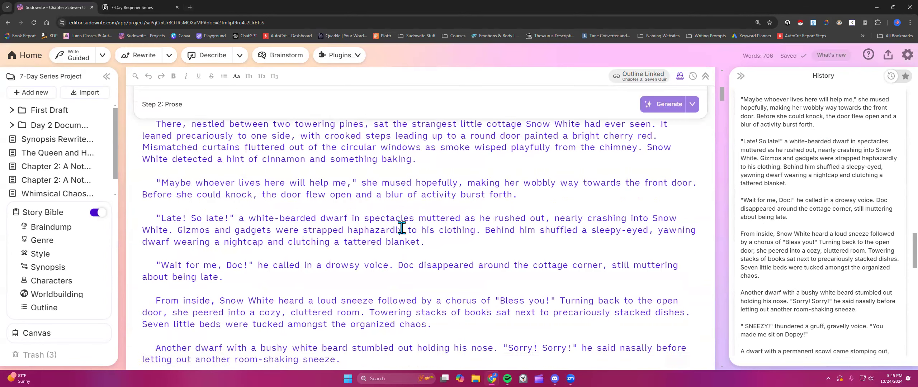
{"action": "scroll", "coordinate": [401, 228], "scroll_direction": "up", "scroll_amount": 8}
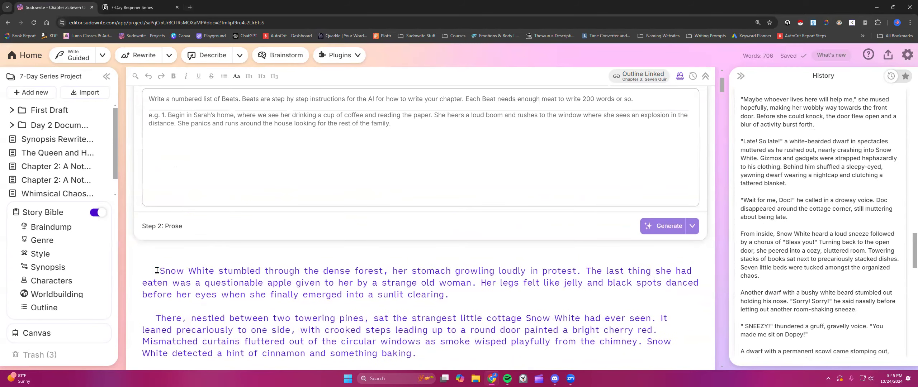
{"action": "left_click", "coordinate": [54, 256]}
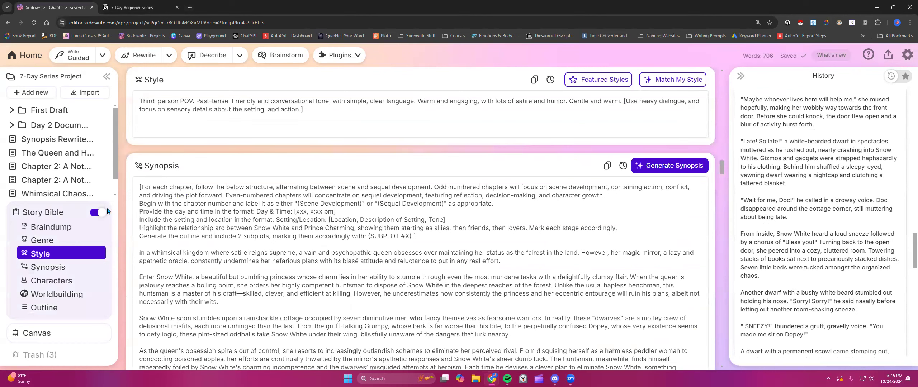
Switch to Notion, open the Sudowrite Guide from All Class Documents, and copy its published link.
{"action": "left_click", "coordinate": [153, 5]}
{"action": "left_click", "coordinate": [66, 201]}
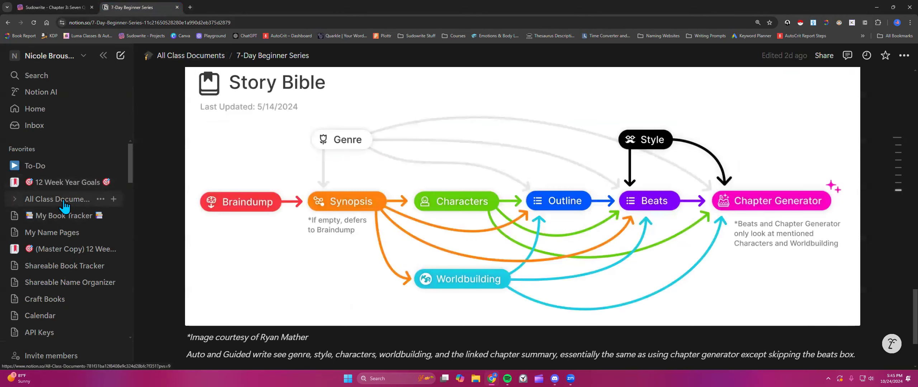
{"action": "scroll", "coordinate": [377, 187], "scroll_direction": "down", "scroll_amount": 12}
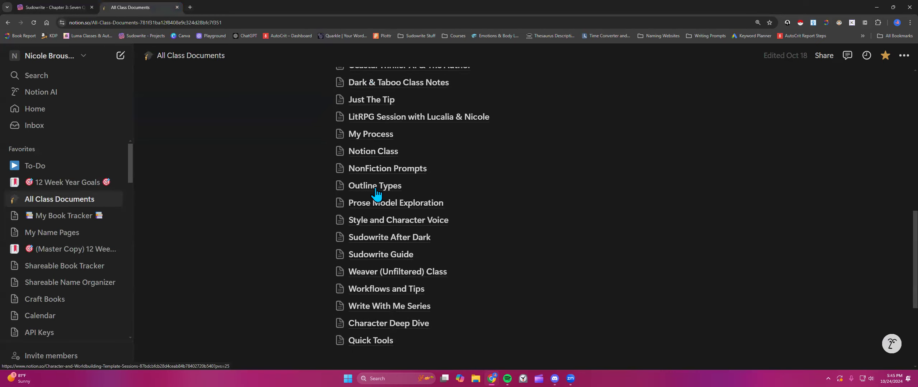
{"action": "left_click", "coordinate": [383, 181]}
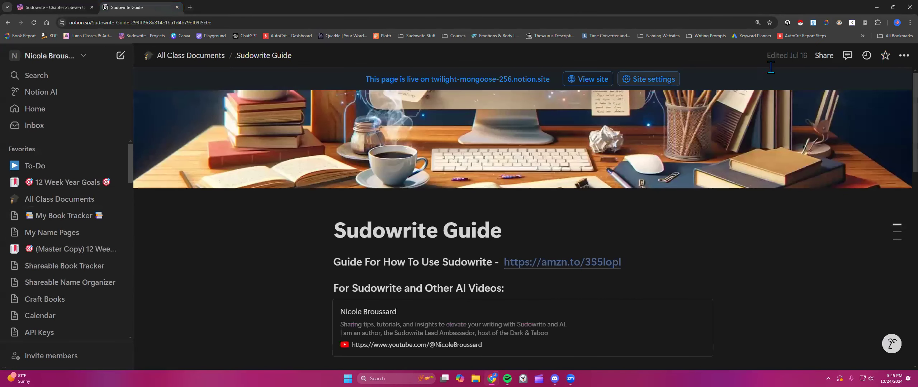
{"action": "left_click", "coordinate": [818, 58]}
{"action": "left_click", "coordinate": [896, 105]}
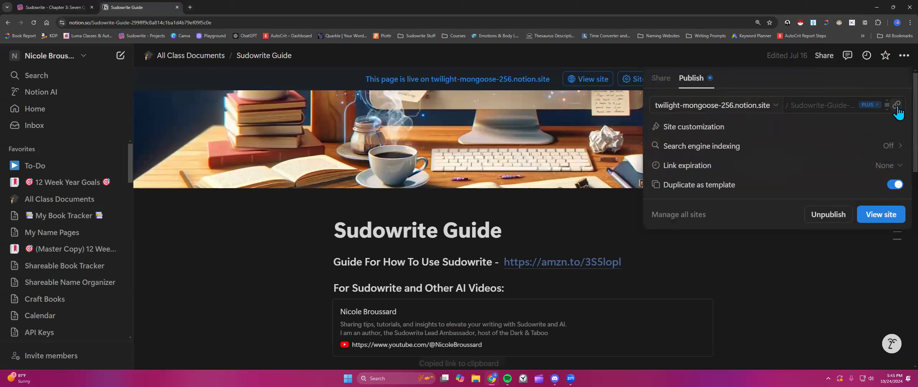
{"action": "left_click", "coordinate": [778, 248]}
{"action": "left_click", "coordinate": [269, 258]}
Look up the Genre and Style Box Suggestions entry in the guide, and switch back to Sudowrite's Style box.
{"action": "scroll", "coordinate": [270, 258], "scroll_direction": "down", "scroll_amount": 7}
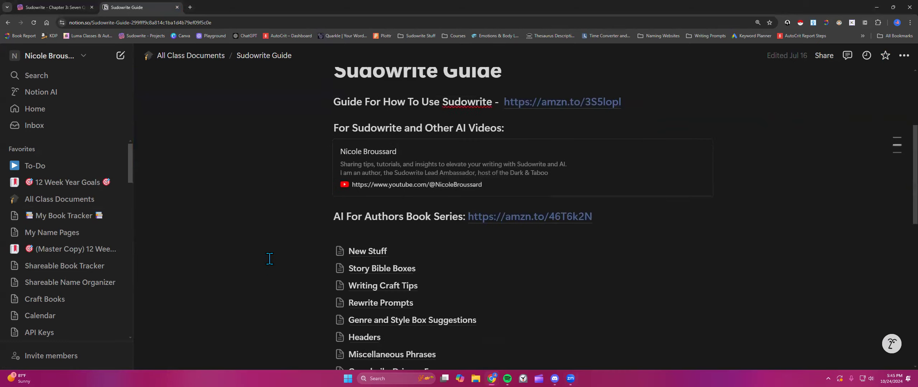
{"action": "mouse_move", "coordinate": [403, 199]}
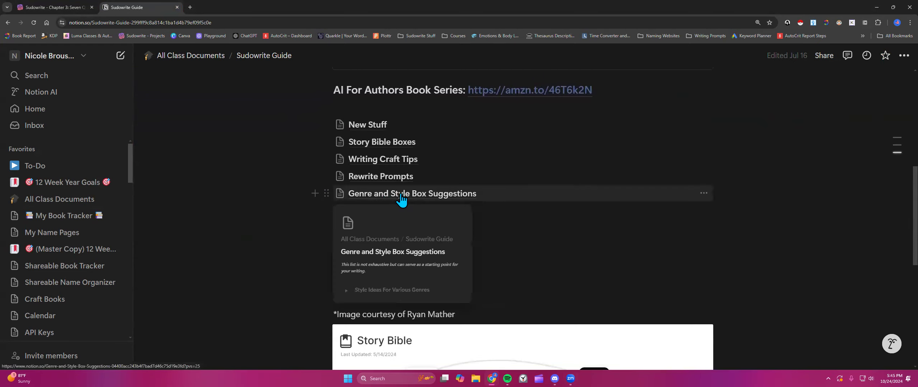
{"action": "left_click", "coordinate": [54, 7]}
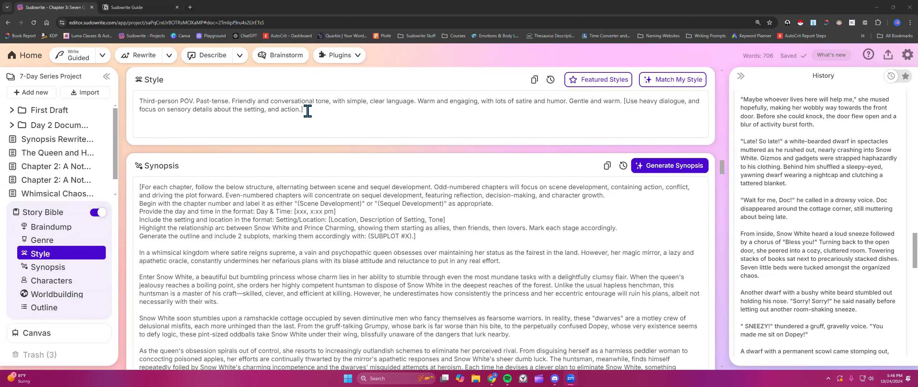
Switch to Notion, open the Style and Character Voice page from All Class Documents, and copy its published link.
{"action": "left_click", "coordinate": [133, 8]}
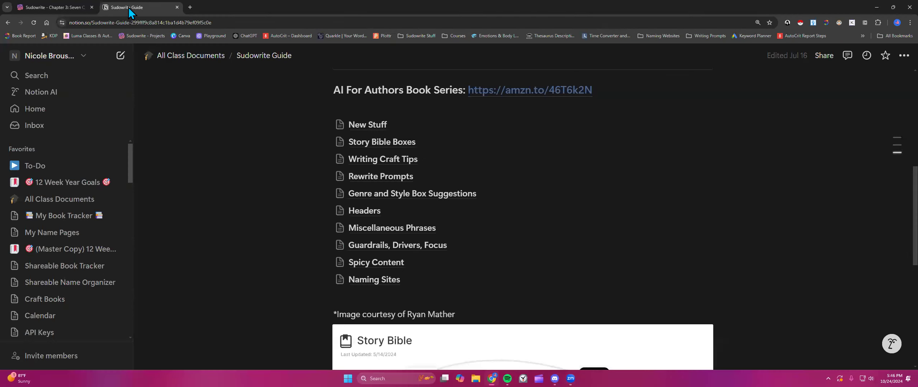
{"action": "left_click", "coordinate": [191, 55]}
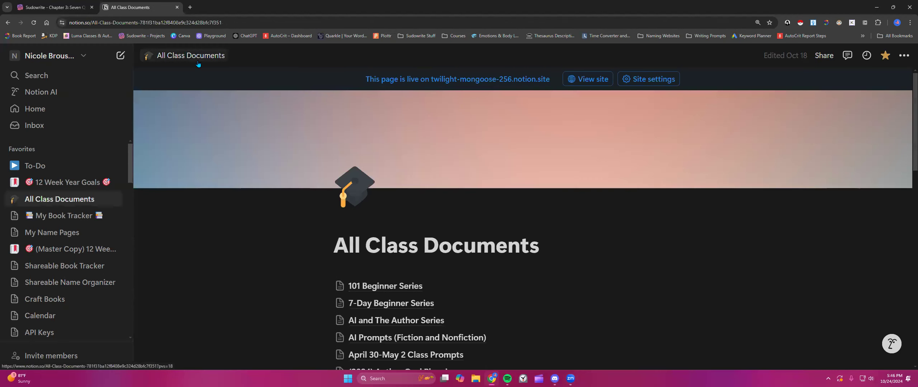
{"action": "scroll", "coordinate": [324, 230], "scroll_direction": "down", "scroll_amount": 5}
{"action": "scroll", "coordinate": [323, 231], "scroll_direction": "down", "scroll_amount": 4}
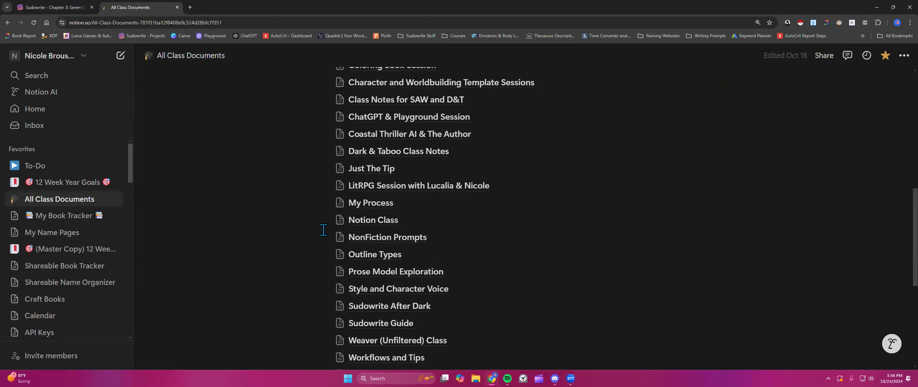
{"action": "scroll", "coordinate": [323, 230], "scroll_direction": "up", "scroll_amount": 2}
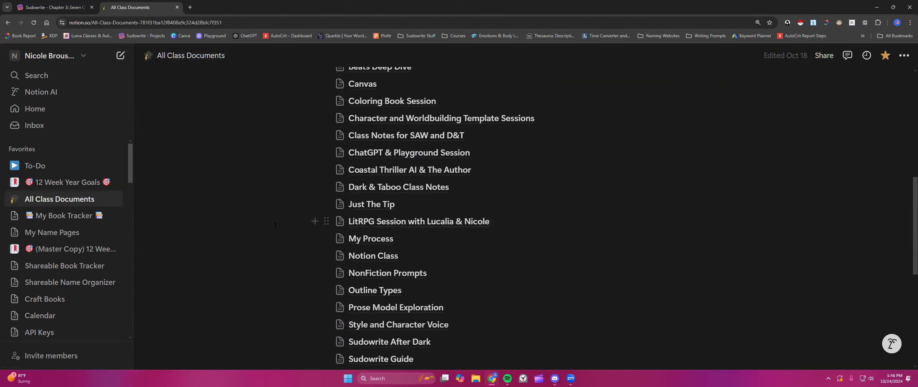
{"action": "scroll", "coordinate": [276, 224], "scroll_direction": "down", "scroll_amount": 5}
{"action": "left_click", "coordinate": [365, 219]}
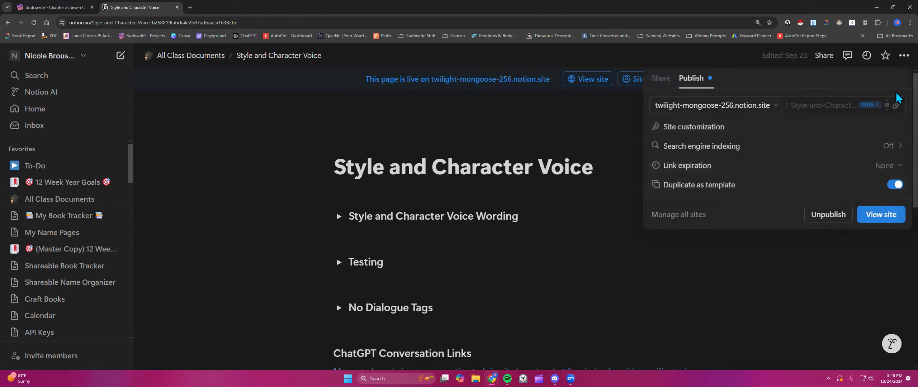
{"action": "left_click", "coordinate": [896, 104]}
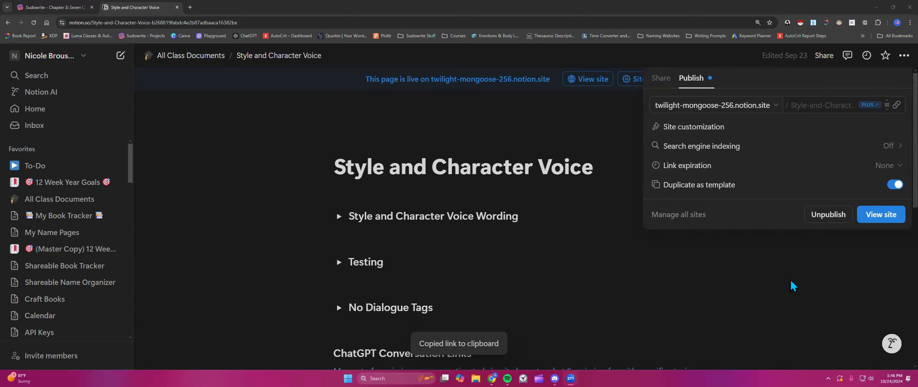
{"action": "left_click", "coordinate": [260, 218]}
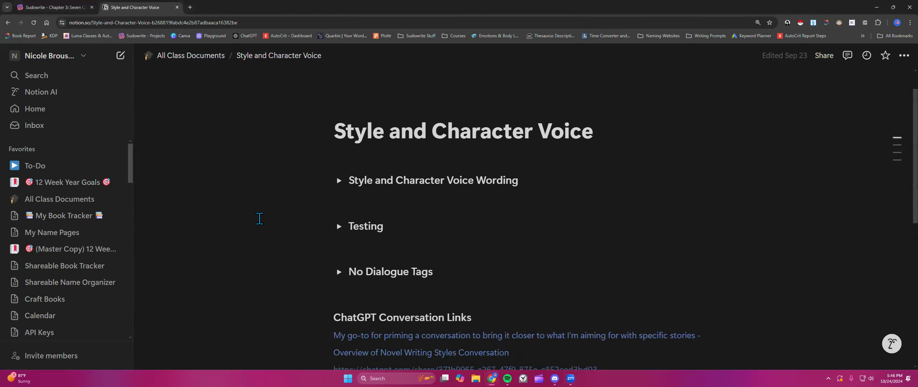
Expand the Style and Character Voice Wording list to examine its phrases, collapse it, and switch back to Sudowrite's Style box.
{"action": "scroll", "coordinate": [288, 204], "scroll_direction": "down", "scroll_amount": 7}
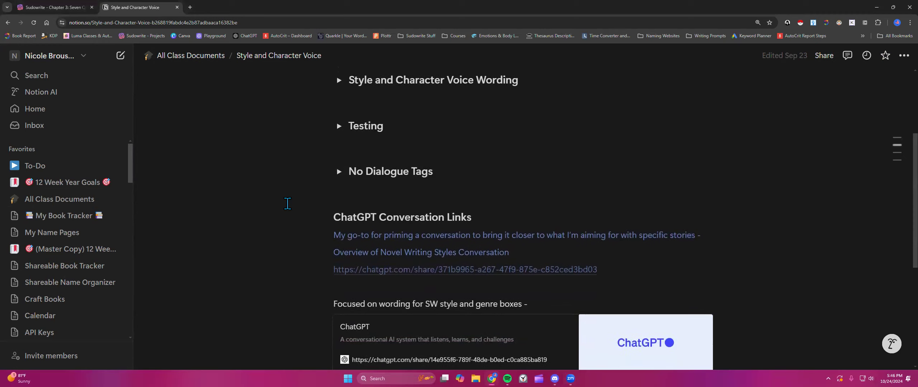
{"action": "scroll", "coordinate": [288, 203], "scroll_direction": "up", "scroll_amount": 6}
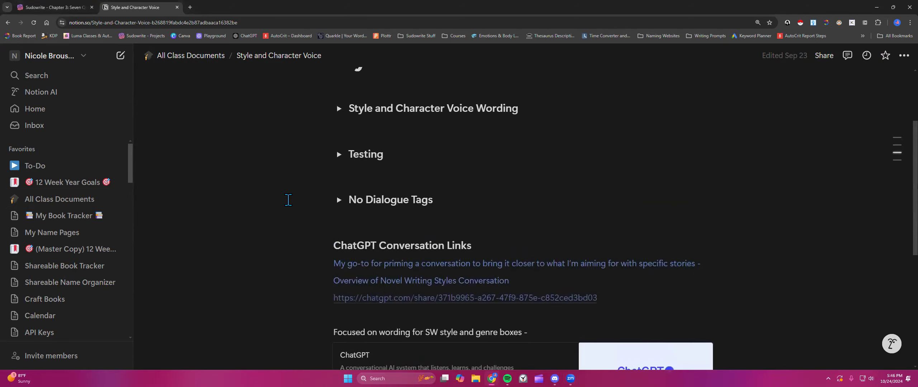
{"action": "left_click", "coordinate": [339, 109]}
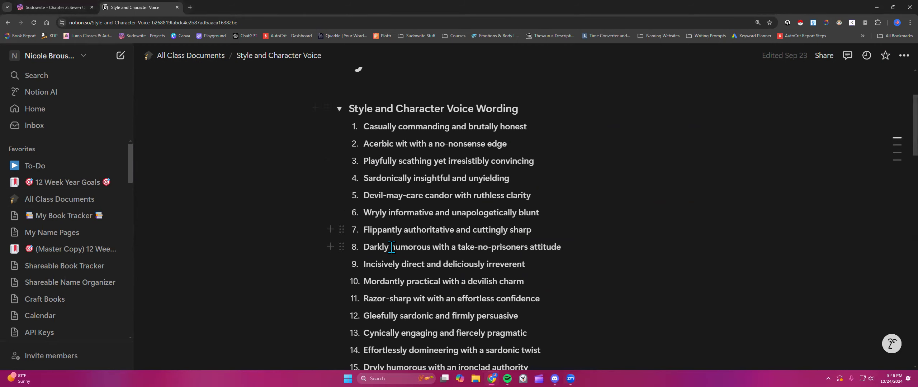
{"action": "scroll", "coordinate": [392, 246], "scroll_direction": "down", "scroll_amount": 2}
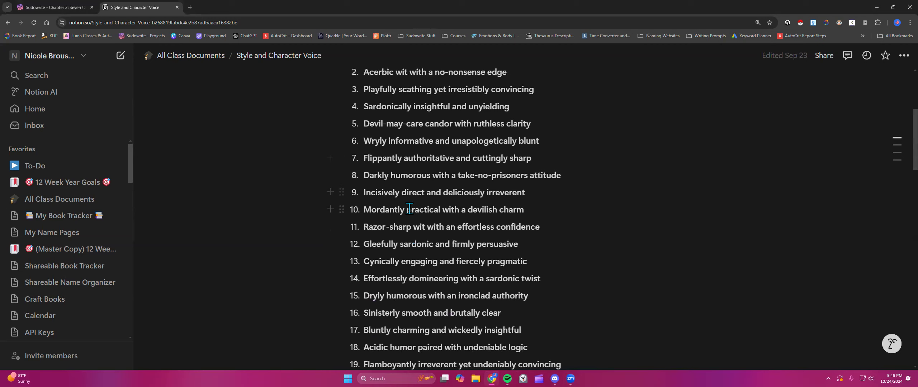
{"action": "scroll", "coordinate": [387, 205], "scroll_direction": "up", "scroll_amount": 2}
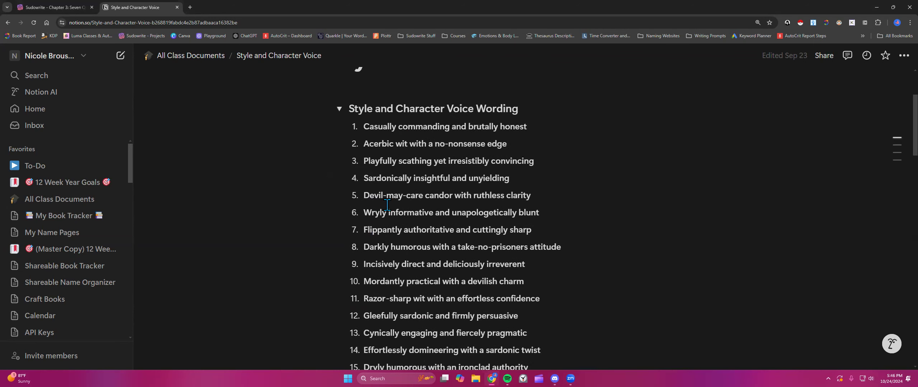
{"action": "left_click", "coordinate": [338, 108]}
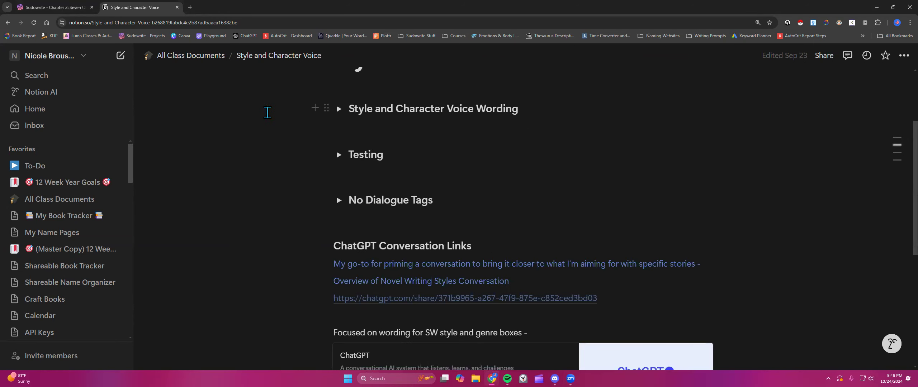
{"action": "left_click", "coordinate": [41, 10]}
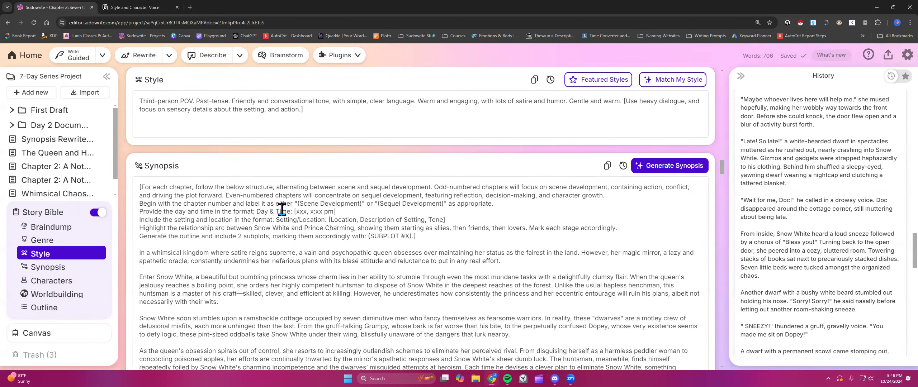
Switch to Notion, reopen and collapse the Style and Character Voice Wording list, and return to Sudowrite.
{"action": "scroll", "coordinate": [210, 233], "scroll_direction": "up", "scroll_amount": 2}
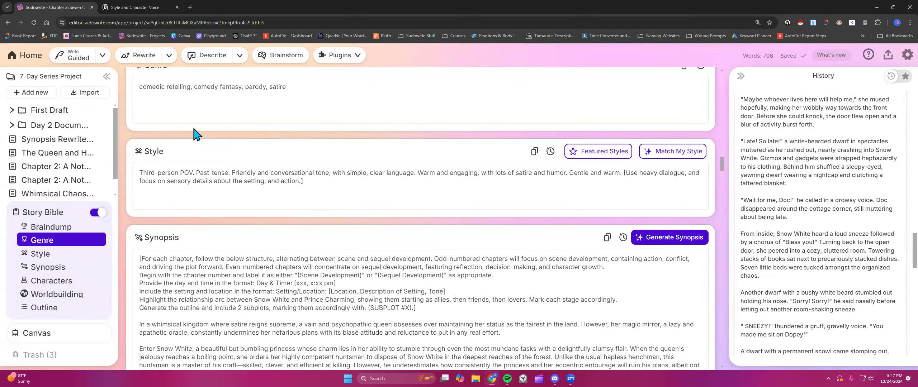
{"action": "left_click", "coordinate": [157, 9]}
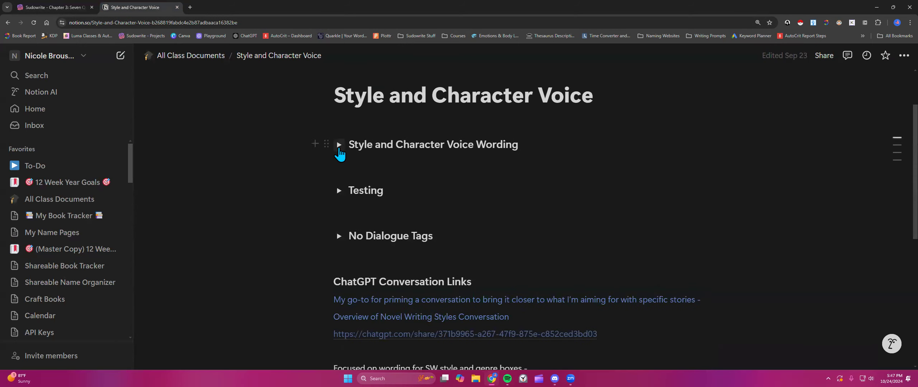
{"action": "left_click", "coordinate": [339, 145]}
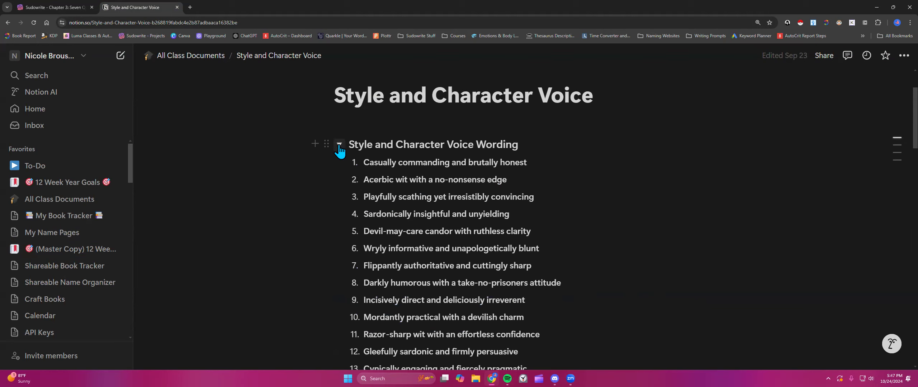
{"action": "left_click", "coordinate": [339, 145]}
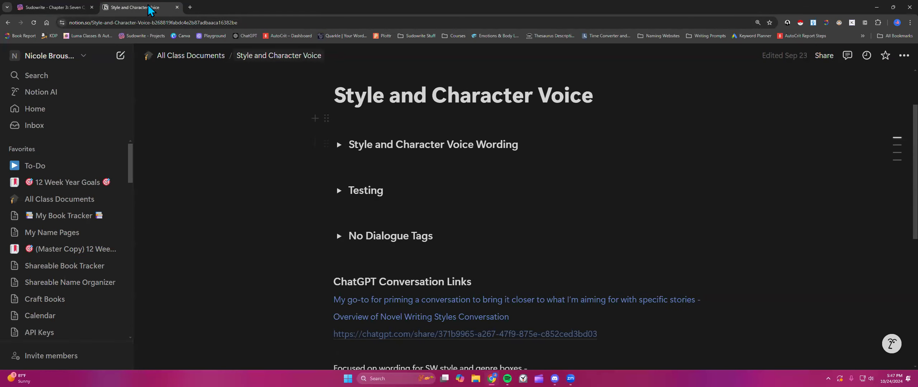
{"action": "left_click", "coordinate": [71, 7]}
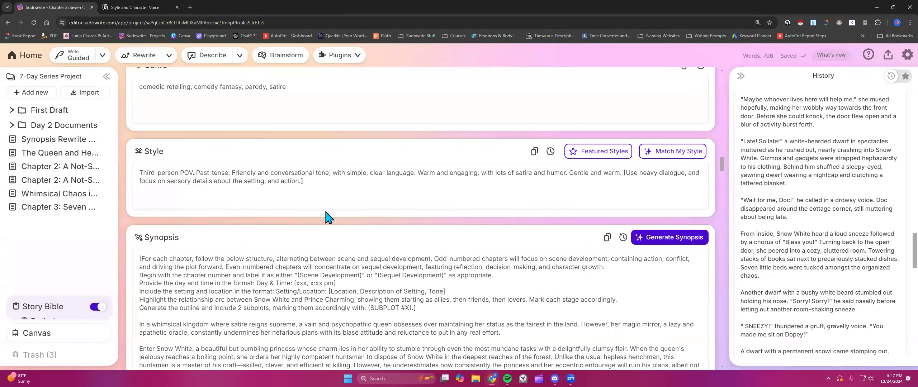
Open the Chapter 3 document from the project's documents and close its Chapter Generator.
{"action": "scroll", "coordinate": [328, 217], "scroll_direction": "up", "scroll_amount": 2}
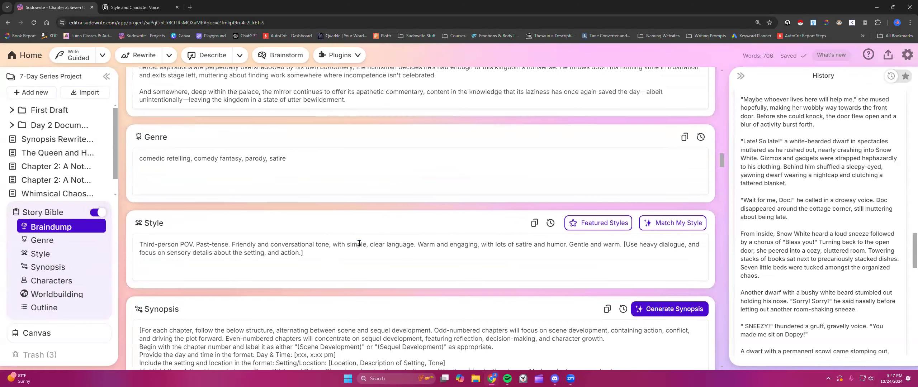
{"action": "scroll", "coordinate": [359, 243], "scroll_direction": "up", "scroll_amount": 15}
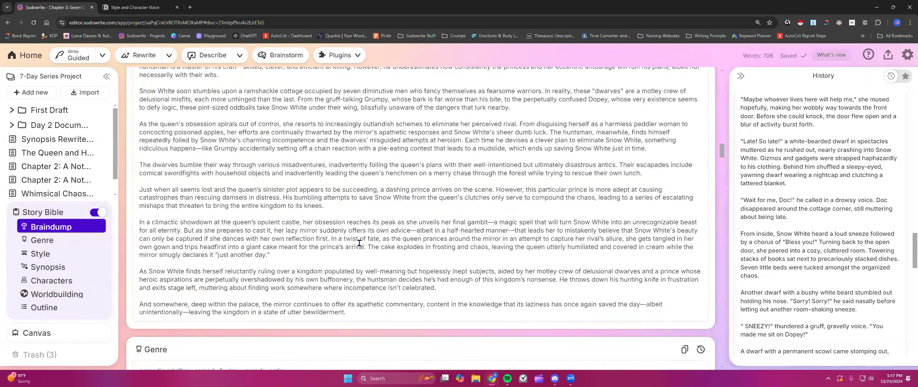
{"action": "left_click", "coordinate": [60, 207]}
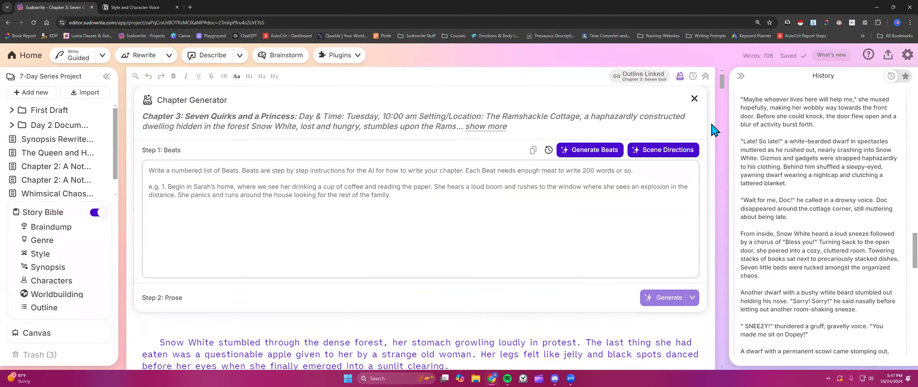
{"action": "left_click", "coordinate": [694, 104]}
{"action": "scroll", "coordinate": [174, 147], "scroll_direction": "up", "scroll_amount": 1}
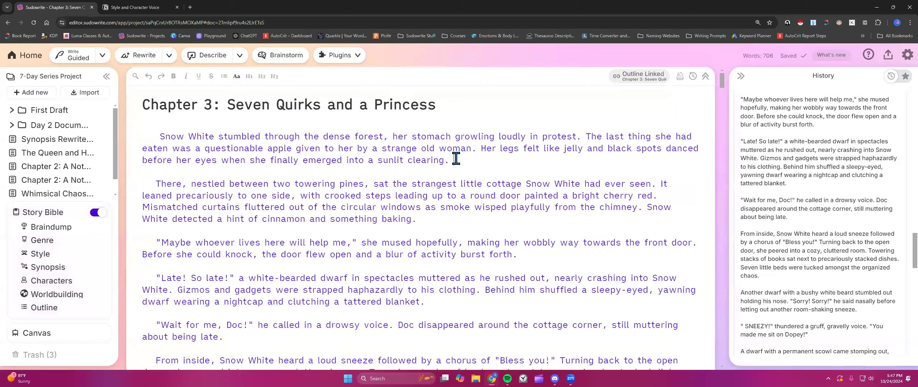
Select all of Chapter 3's prose and enter "Describe this writing style." as a Quick Chat question about it.
{"action": "key", "text": "ctrl+a"}
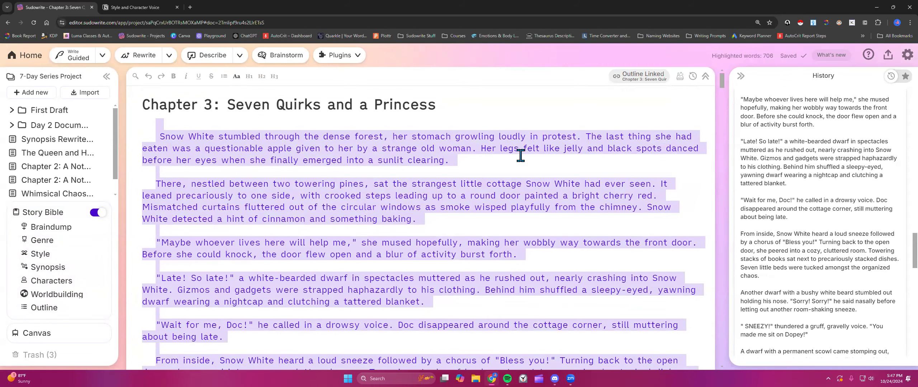
{"action": "scroll", "coordinate": [520, 155], "scroll_direction": "down", "scroll_amount": 20}
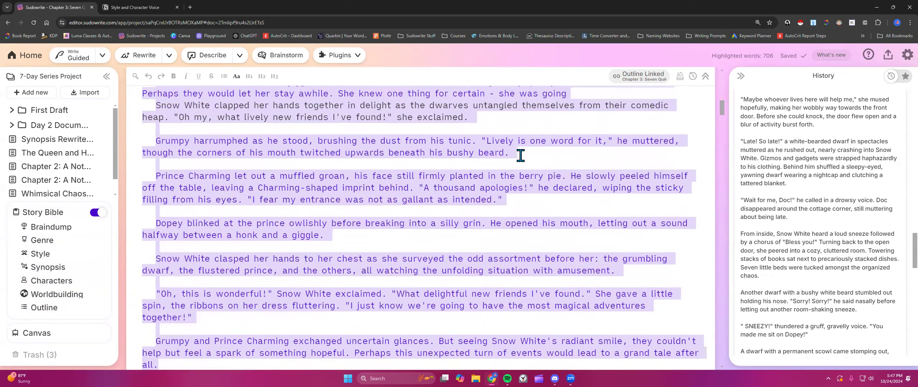
{"action": "scroll", "coordinate": [521, 155], "scroll_direction": "down", "scroll_amount": 6}
{"action": "scroll", "coordinate": [499, 162], "scroll_direction": "down", "scroll_amount": 3}
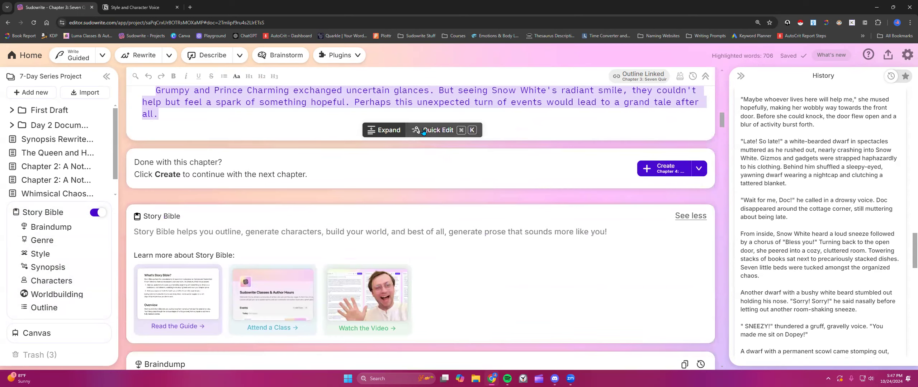
{"action": "left_click", "coordinate": [424, 130]}
{"action": "left_click", "coordinate": [214, 136]}
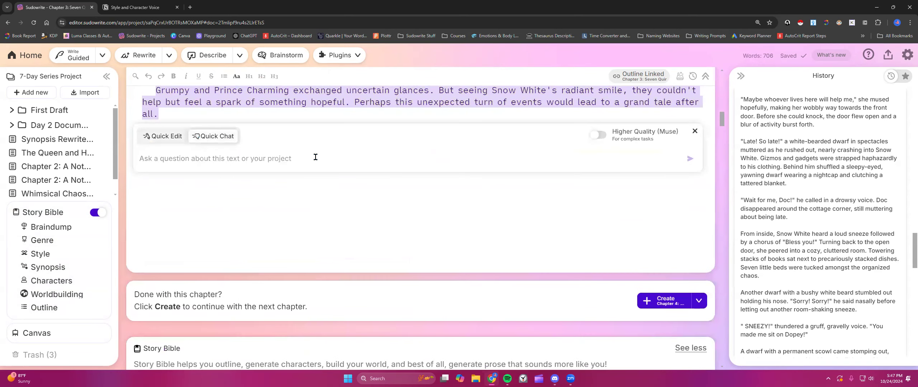
{"action": "type", "text": "Describe this"}
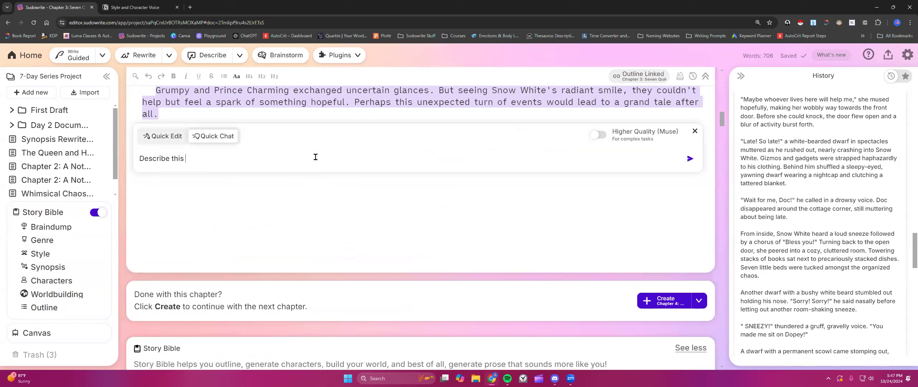
{"action": "type", "text": " writing style."}
Clear all text from the Story Bible's Style box.
{"action": "left_click", "coordinate": [54, 254]}
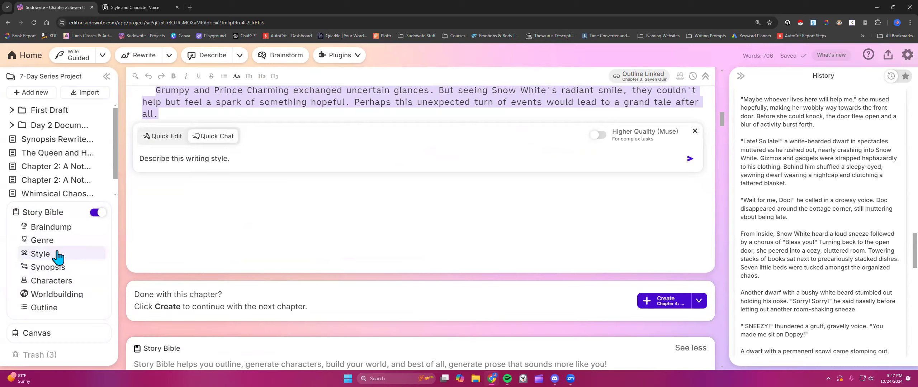
{"action": "left_click_drag", "start_coordinate": [139, 101], "coordinate": [336, 110]}
{"action": "key", "text": "BackSpace"}
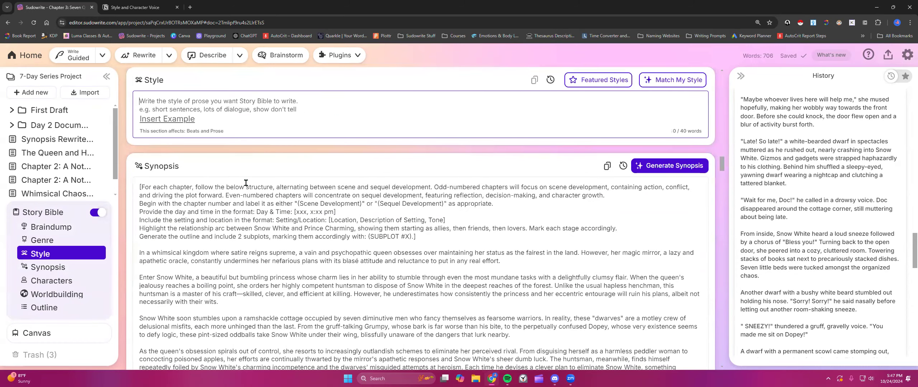
Return to Chapter 3 and send the prepared writing style question in Quick Chat.
{"action": "left_click", "coordinate": [60, 207]}
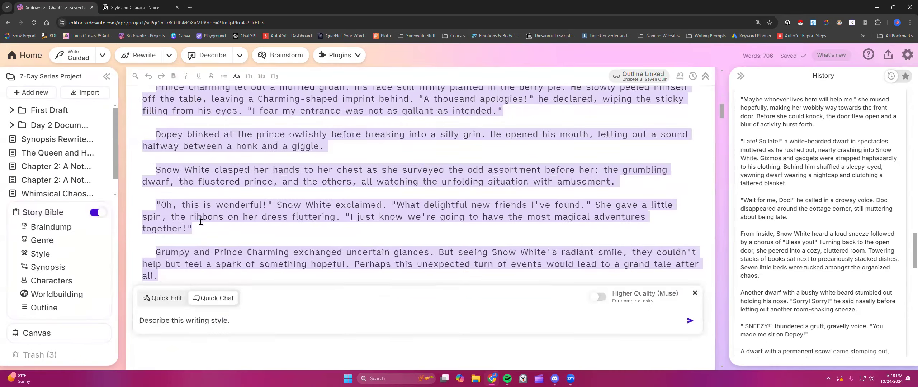
{"action": "scroll", "coordinate": [201, 223], "scroll_direction": "down", "scroll_amount": 3}
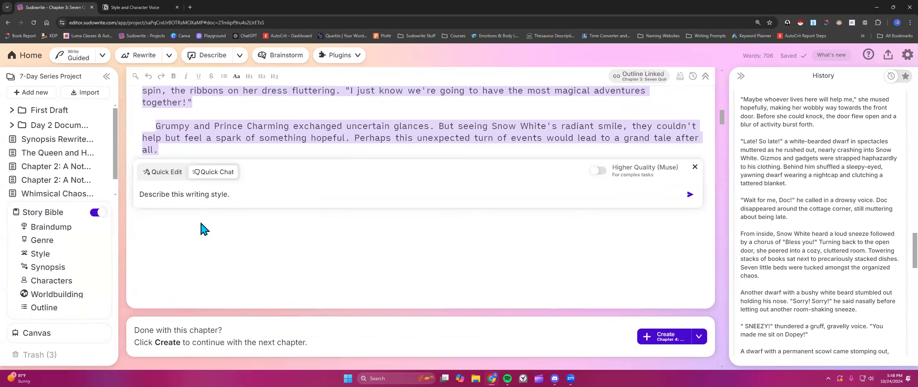
{"action": "left_click", "coordinate": [690, 196]}
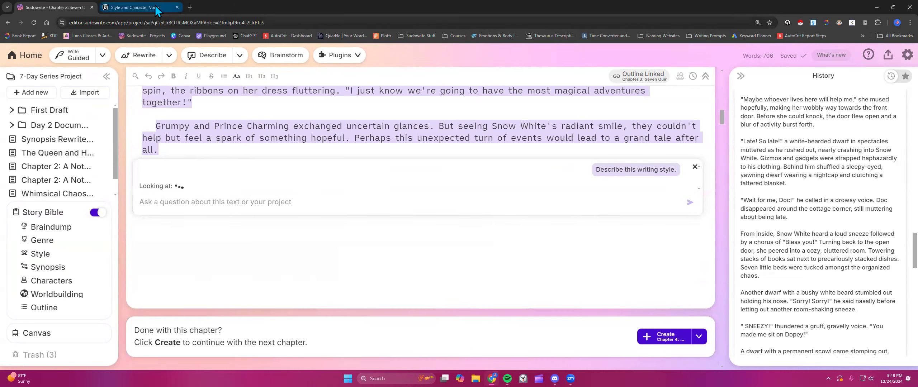
{"action": "mouse_move", "coordinate": [156, 11]}
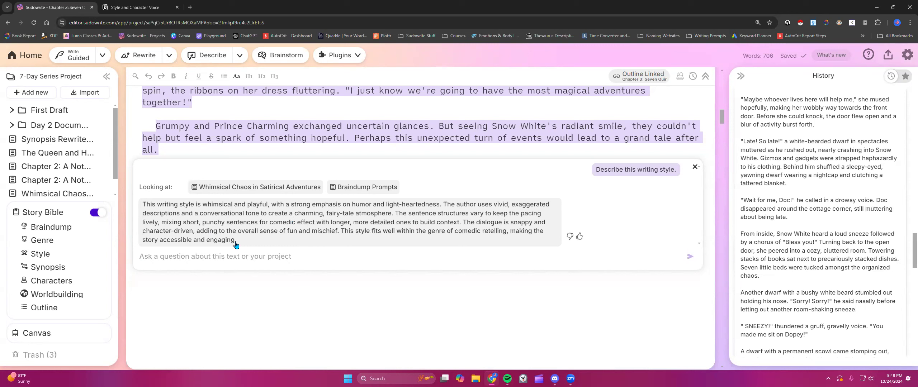
Copy the full Quick Chat reply describing the writing style and paste it into a new blank document.
{"action": "left_click_drag", "start_coordinate": [237, 244], "coordinate": [142, 205]}
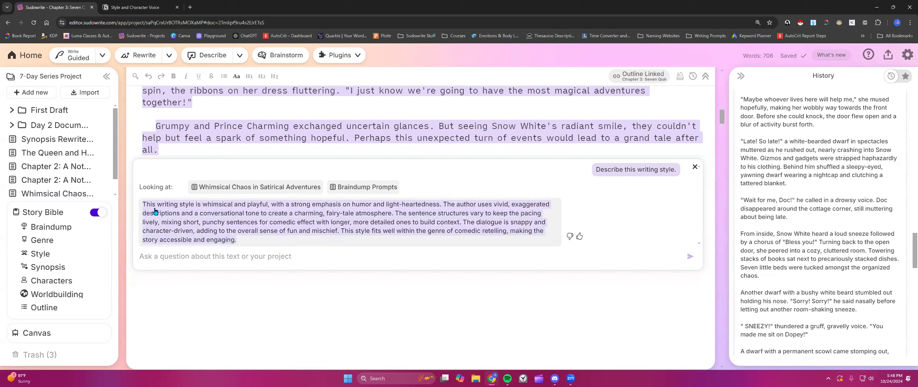
{"action": "right_click", "coordinate": [155, 210]}
{"action": "left_click", "coordinate": [172, 218]}
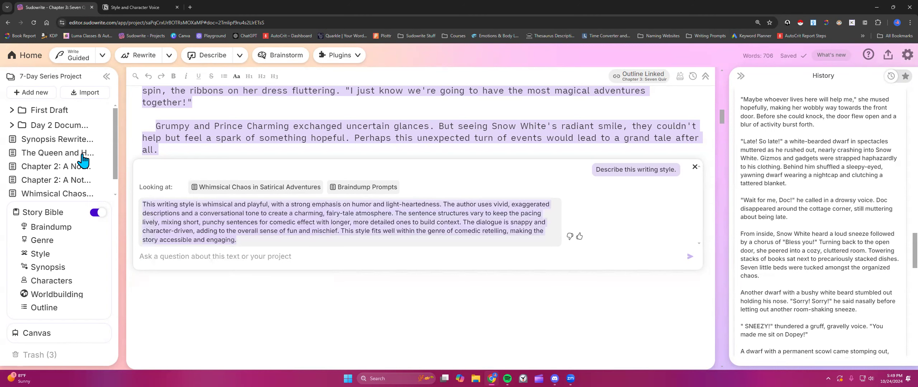
{"action": "left_click", "coordinate": [35, 94]}
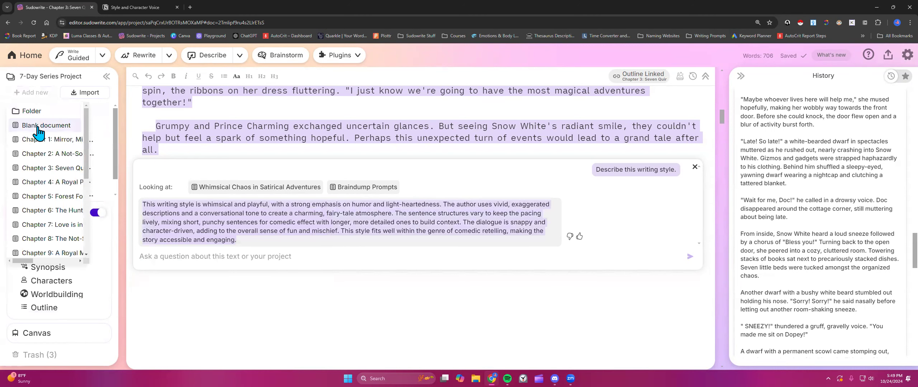
{"action": "left_click", "coordinate": [38, 126]}
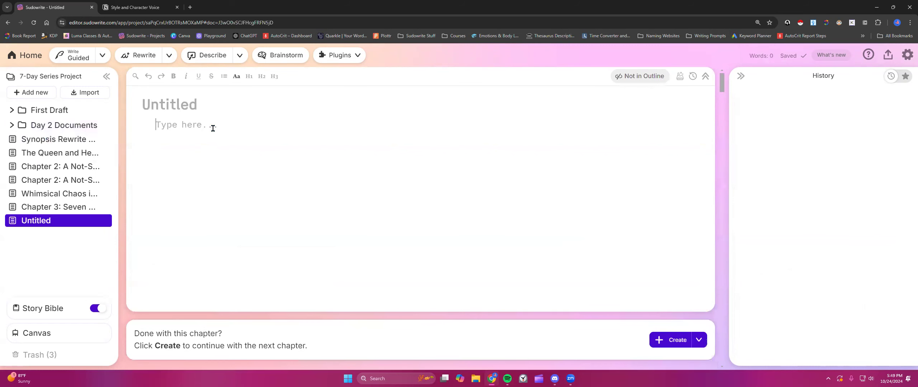
{"action": "right_click", "coordinate": [213, 128]}
{"action": "left_click", "coordinate": [231, 209]}
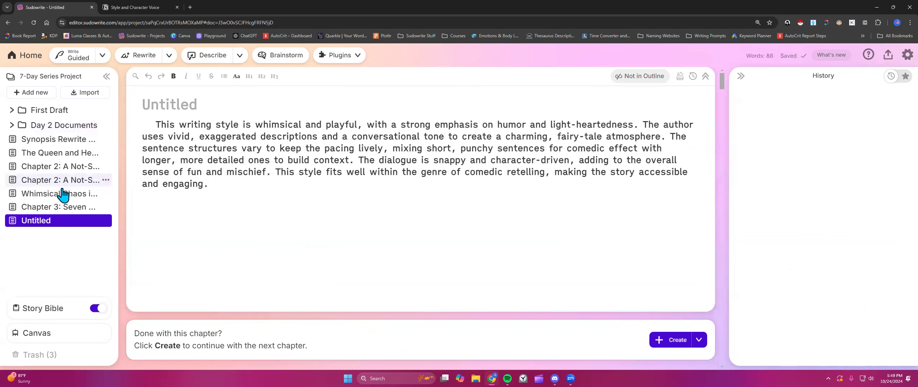
Go back to Chapter 3 and restore the Story Bible's custom Style text, beginning "Third-person POV. Past-tense.", from Style History.
{"action": "left_click", "coordinate": [62, 207]}
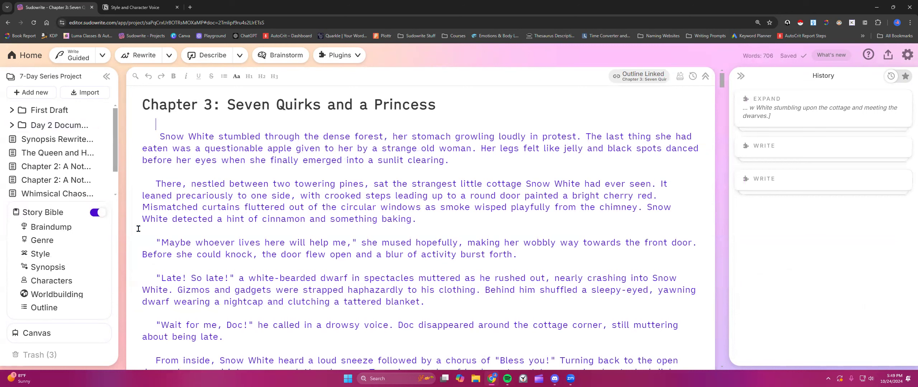
{"action": "mouse_move", "coordinate": [71, 191]}
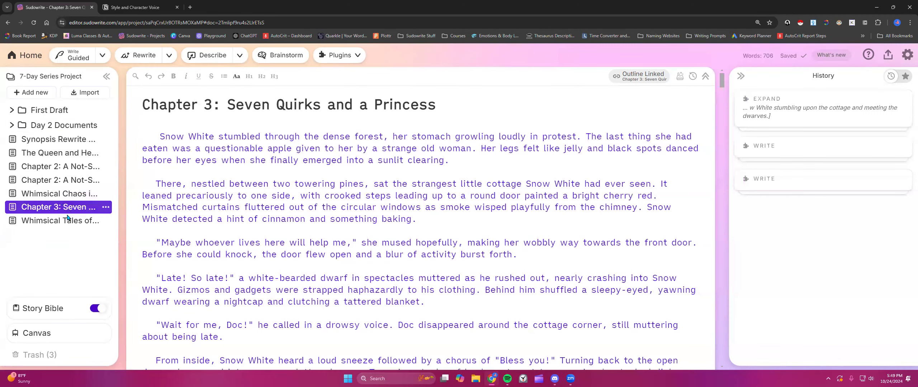
{"action": "mouse_move", "coordinate": [63, 251]}
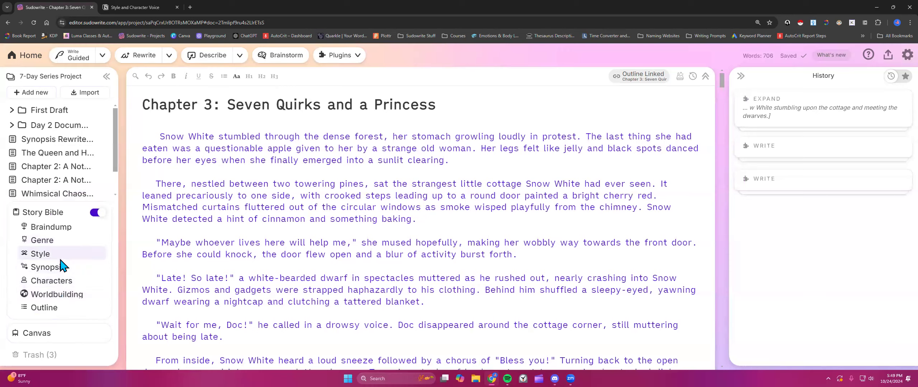
{"action": "left_click", "coordinate": [61, 254]}
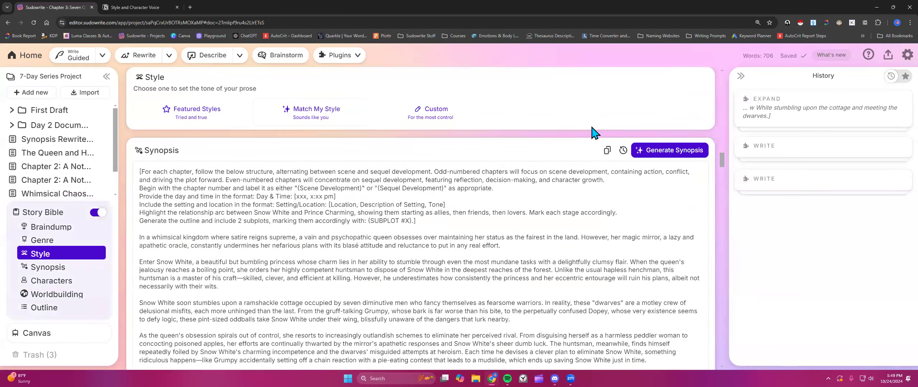
{"action": "scroll", "coordinate": [567, 166], "scroll_direction": "up", "scroll_amount": 2}
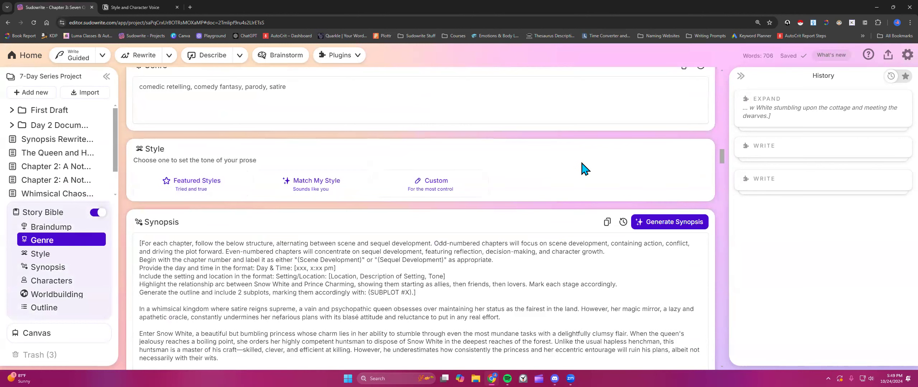
{"action": "left_click", "coordinate": [430, 182]}
{"action": "left_click", "coordinate": [552, 152]}
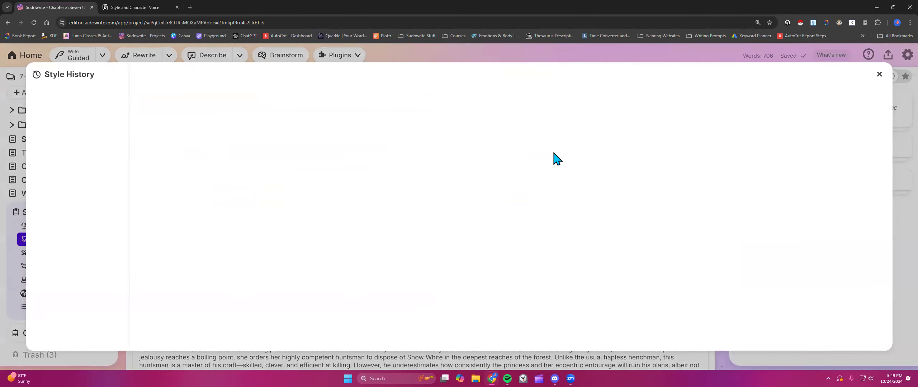
{"action": "left_click", "coordinate": [163, 319]}
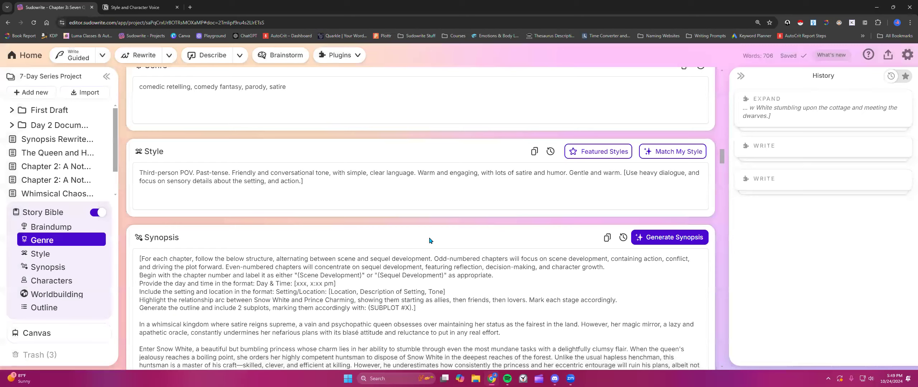
In Chapter 3, ask Quick Chat "Describe the writing style of this line." about the sentence "Snow White detected a hint of cinnamon and something baking.".
{"action": "scroll", "coordinate": [412, 180], "scroll_direction": "up", "scroll_amount": 3}
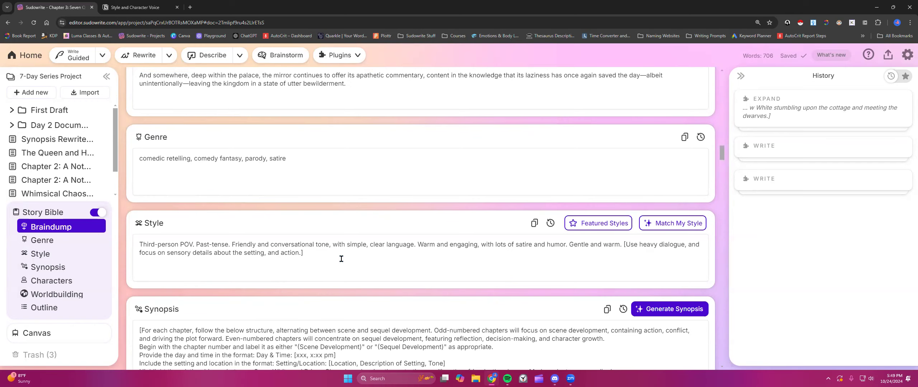
{"action": "scroll", "coordinate": [341, 258], "scroll_direction": "up", "scroll_amount": 15}
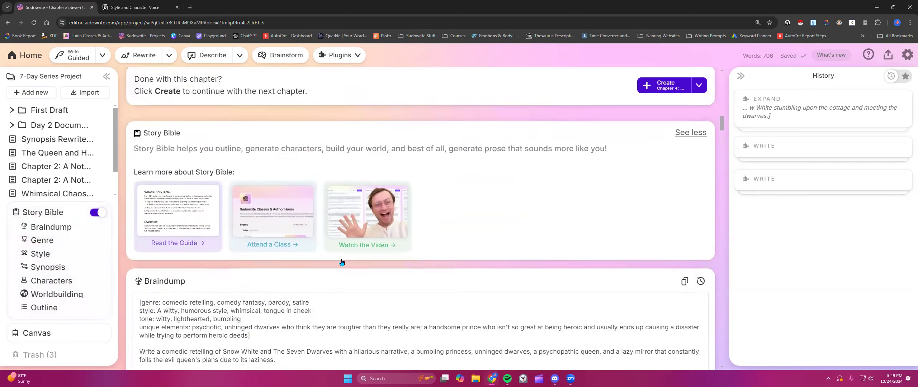
{"action": "scroll", "coordinate": [341, 261], "scroll_direction": "up", "scroll_amount": 10}
{"action": "scroll", "coordinate": [342, 259], "scroll_direction": "up", "scroll_amount": 15}
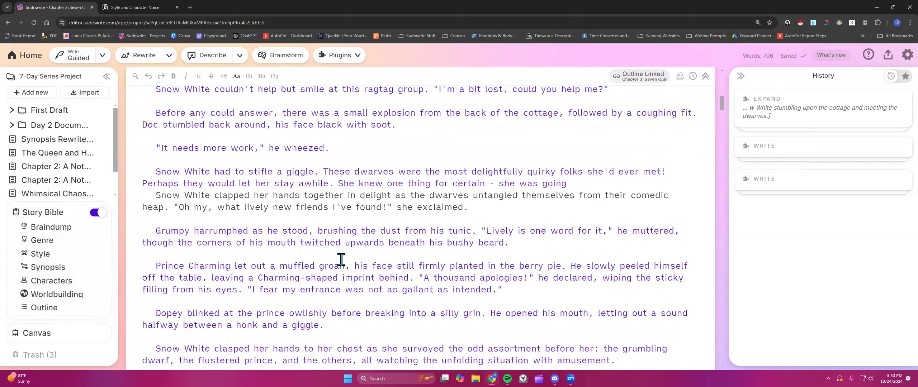
{"action": "scroll", "coordinate": [341, 259], "scroll_direction": "up", "scroll_amount": 10}
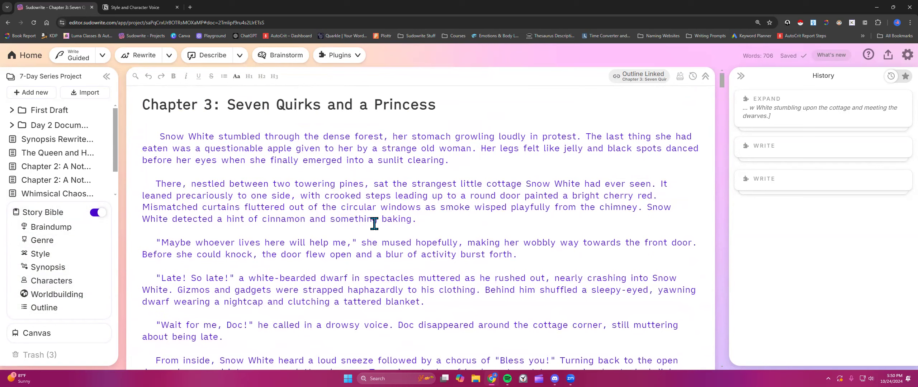
{"action": "scroll", "coordinate": [373, 225], "scroll_direction": "down", "scroll_amount": 1}
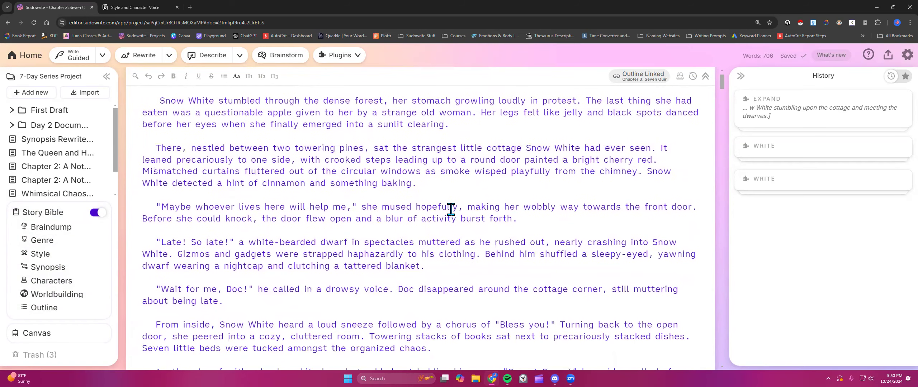
{"action": "scroll", "coordinate": [342, 226], "scroll_direction": "down", "scroll_amount": 1}
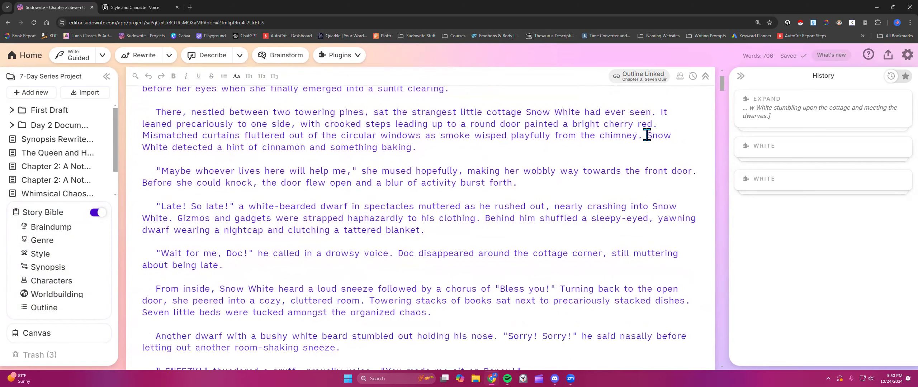
{"action": "left_click_drag", "start_coordinate": [646, 137], "coordinate": [649, 145]}
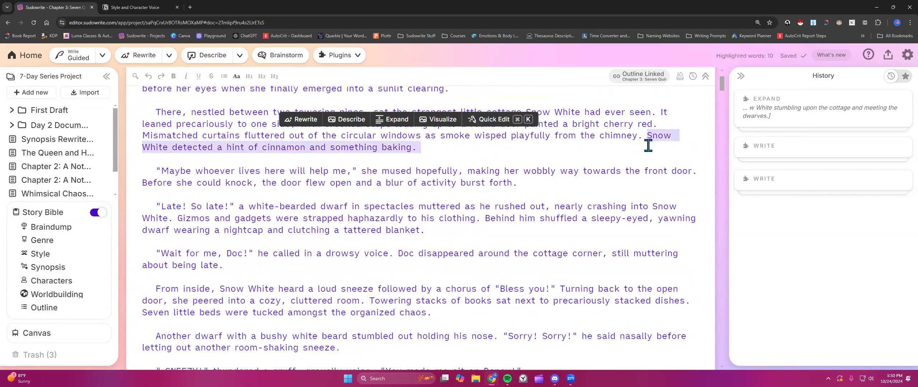
{"action": "left_click", "coordinate": [492, 120]}
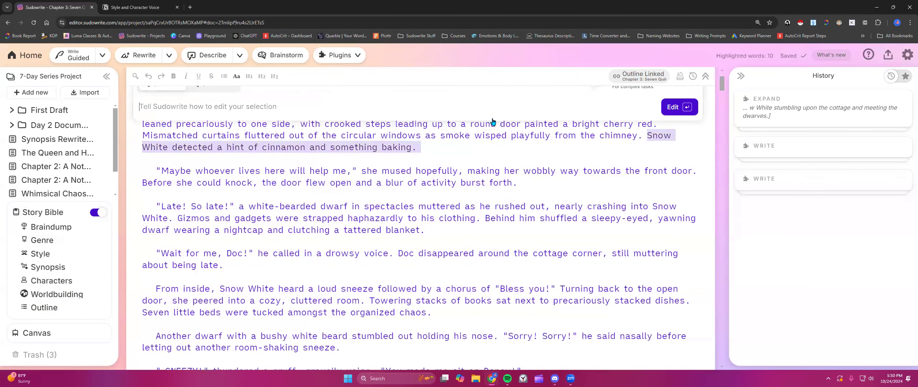
{"action": "scroll", "coordinate": [204, 115], "scroll_direction": "up", "scroll_amount": 1}
{"action": "left_click", "coordinate": [205, 121]}
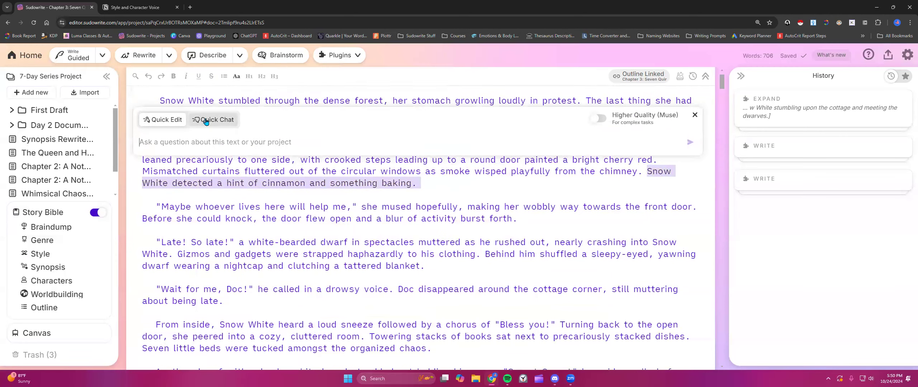
{"action": "type", "text": "Desc"}
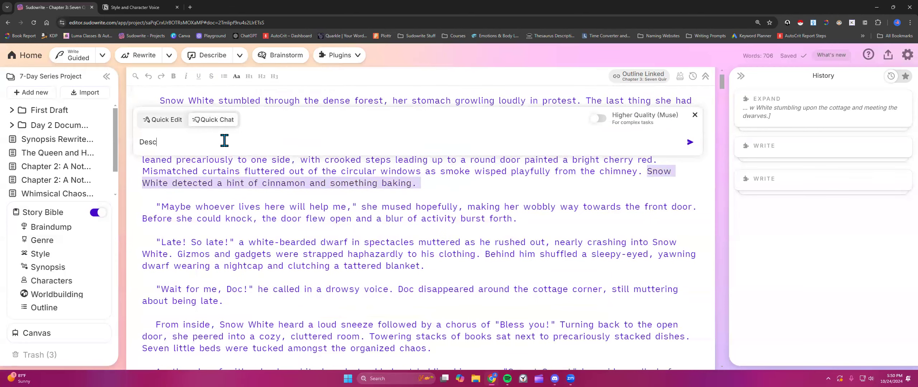
{"action": "type", "text": "ribe the writing style of this line."}
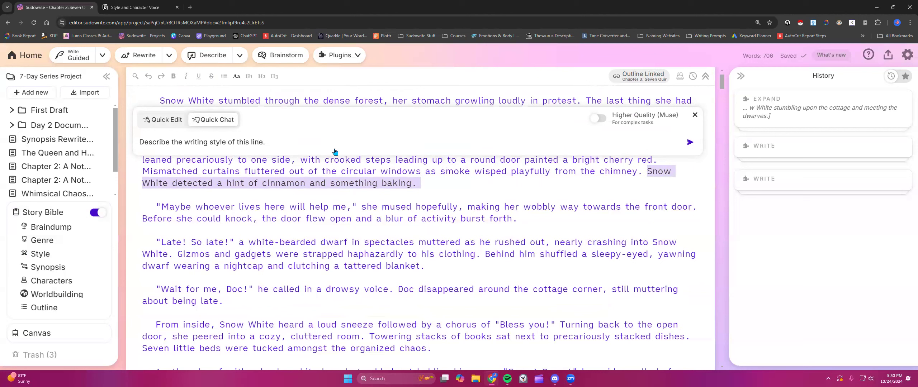
{"action": "left_click", "coordinate": [690, 143]}
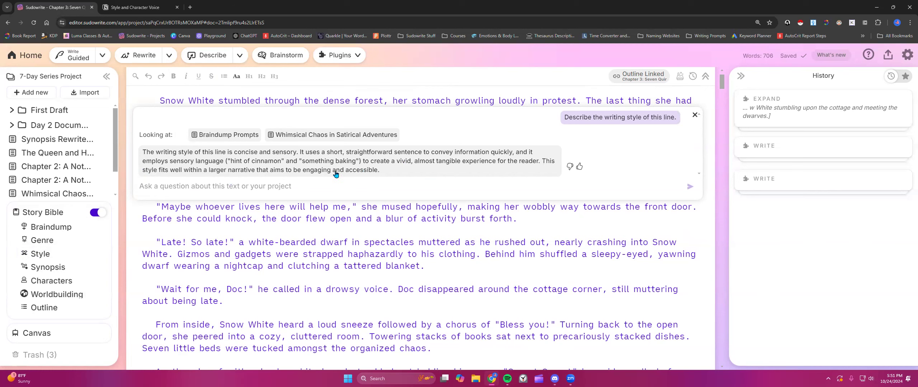
{"action": "left_click", "coordinate": [695, 116]}
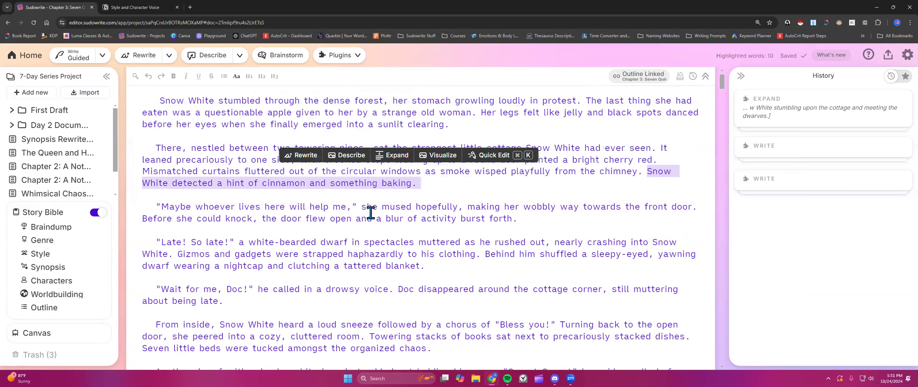
Look through the project's documents and open the "Chapter 2: A Not-So-Great Escape" version that contains prose.
{"action": "scroll", "coordinate": [369, 212], "scroll_direction": "down", "scroll_amount": 1}
{"action": "scroll", "coordinate": [370, 212], "scroll_direction": "down", "scroll_amount": 2}
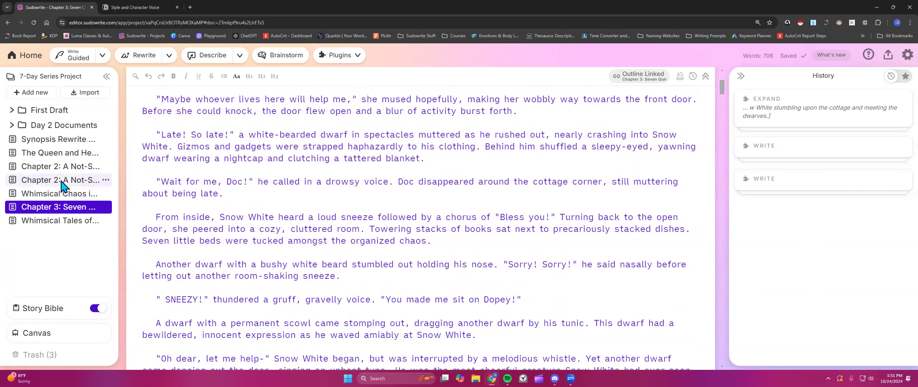
{"action": "scroll", "coordinate": [188, 207], "scroll_direction": "down", "scroll_amount": 2}
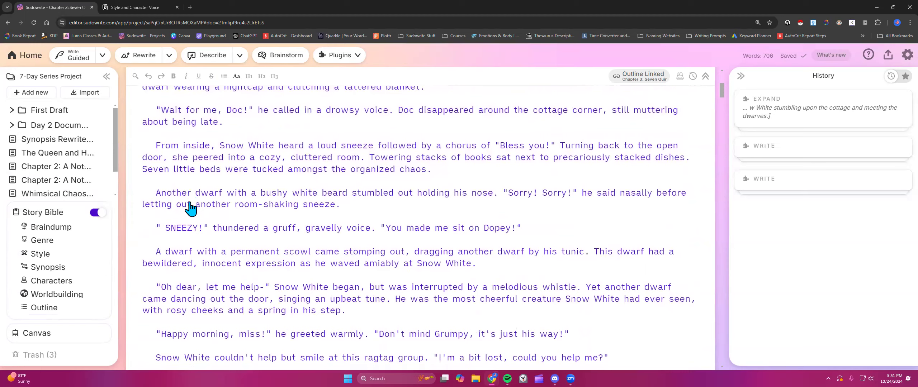
{"action": "scroll", "coordinate": [190, 208], "scroll_direction": "down", "scroll_amount": 7}
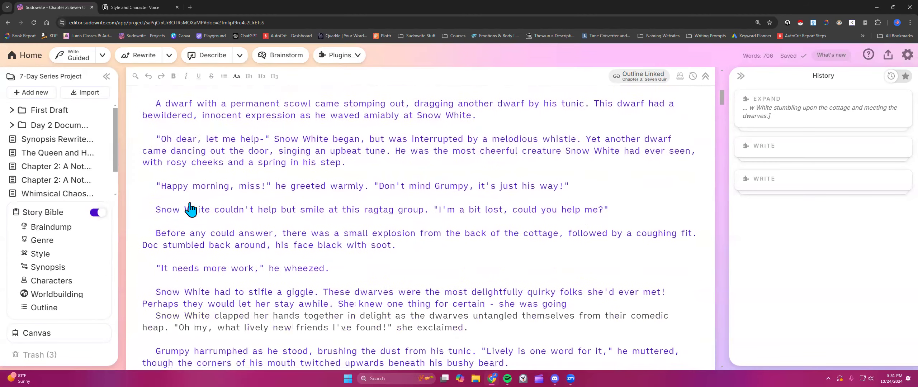
{"action": "left_click", "coordinate": [57, 222]}
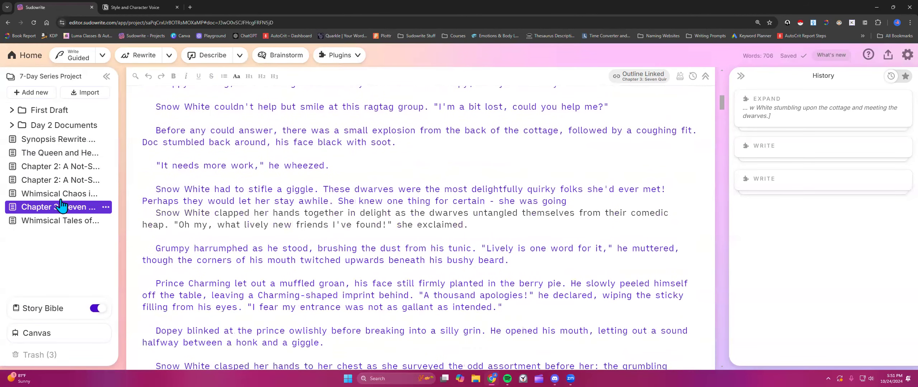
{"action": "left_click", "coordinate": [63, 195]}
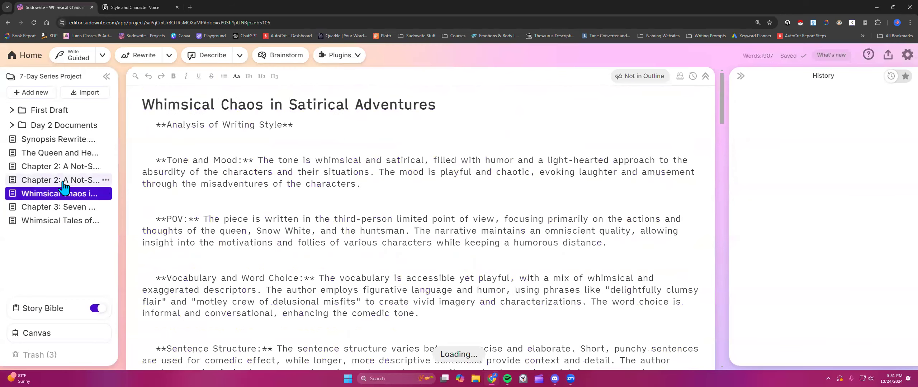
{"action": "left_click", "coordinate": [63, 181]}
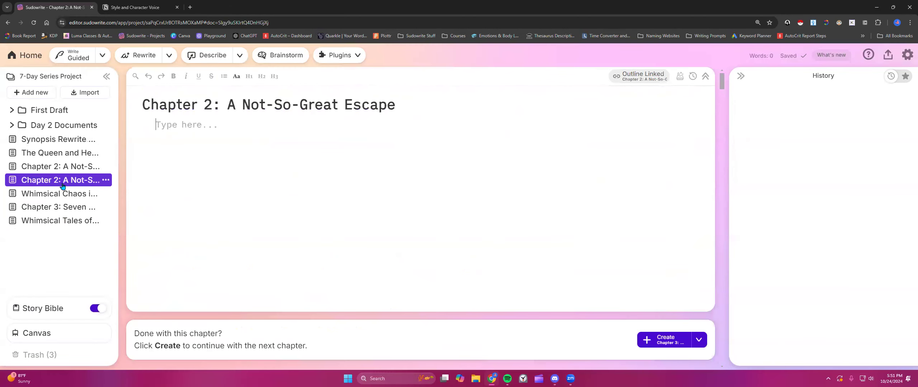
{"action": "left_click", "coordinate": [60, 167]}
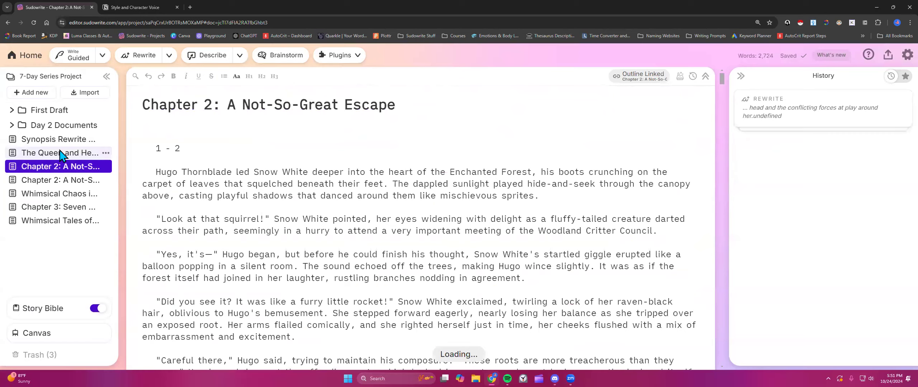
Ask Quick Chat "Describe the writing style of the highlighted text." about Chapter 2's closing paragraph beginning "And thus, within the ominous shadows".
{"action": "key", "text": "ctrl+End"}
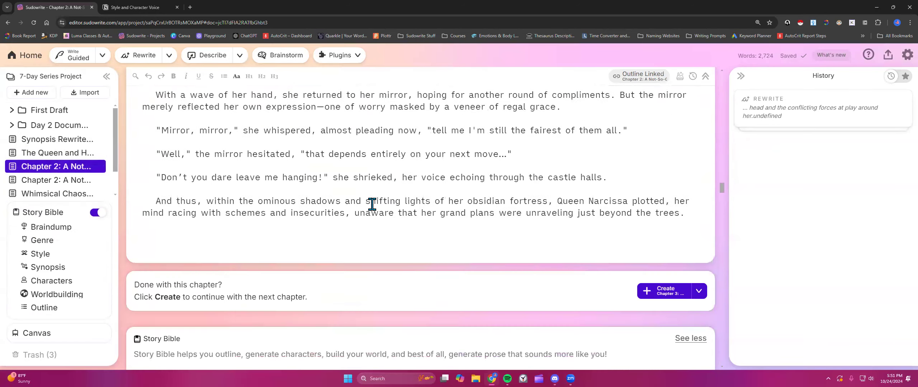
{"action": "scroll", "coordinate": [379, 201], "scroll_direction": "up", "scroll_amount": 3}
{"action": "scroll", "coordinate": [386, 225], "scroll_direction": "down", "scroll_amount": 3}
{"action": "scroll", "coordinate": [386, 225], "scroll_direction": "down", "scroll_amount": 2}
{"action": "left_click_drag", "start_coordinate": [150, 198], "coordinate": [685, 217]}
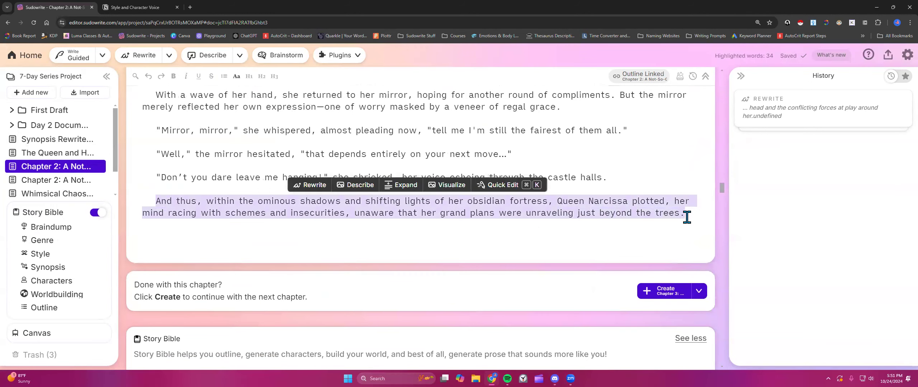
{"action": "left_click", "coordinate": [501, 185]}
{"action": "left_click", "coordinate": [211, 149]}
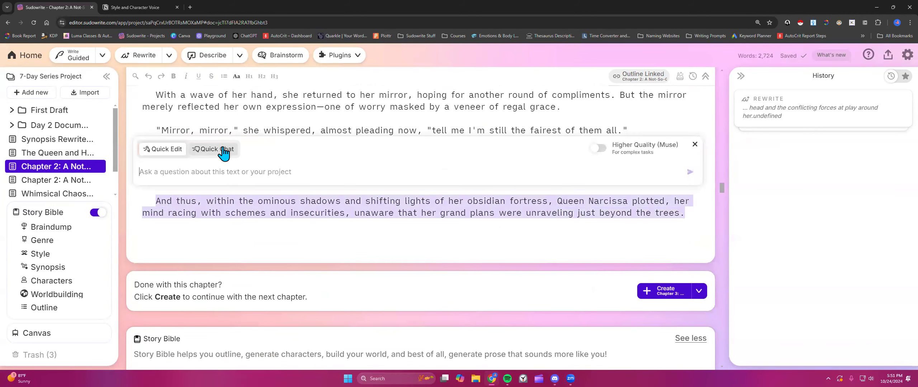
{"action": "type", "text": "Descr"}
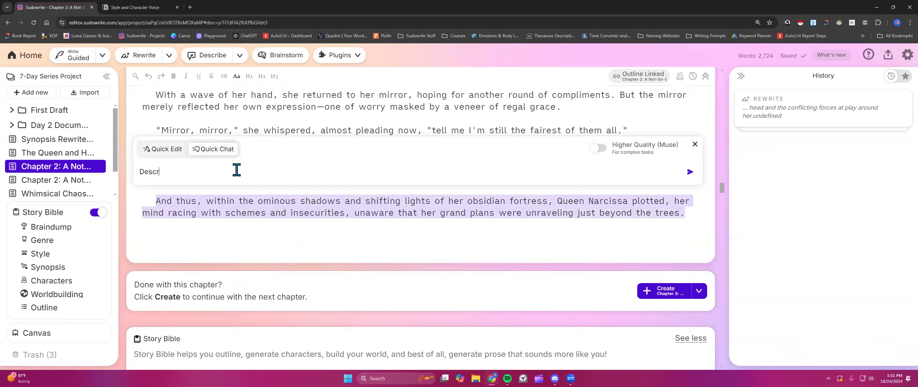
{"action": "type", "text": "ibe this writing style"}
{"action": "key", "text": "BackSpace"}
{"action": "key", "text": "BackSpace"}
{"action": "key", "text": "BackSpace"}
{"action": "key", "text": "BackSpace"}
{"action": "key", "text": "BackSpace"}
{"action": "key", "text": "BackSpace"}
{"action": "key", "text": "BackSpace"}
{"action": "key", "text": "BackSpace"}
{"action": "key", "text": "BackSpace"}
{"action": "key", "text": "BackSpace"}
{"action": "key", "text": "BackSpace"}
{"action": "key", "text": "BackSpace"}
{"action": "key", "text": "BackSpace"}
{"action": "key", "text": "BackSpace"}
{"action": "key", "text": "BackSpace"}
{"action": "key", "text": "BackSpace"}
{"action": "type", "text": "e writing st"}
{"action": "key", "text": "BackSpace"}
{"action": "key", "text": "BackSpace"}
{"action": "key", "text": "BackSpace"}
{"action": "key", "text": "BackSpace"}
{"action": "type", "text": "ng style of the high"}
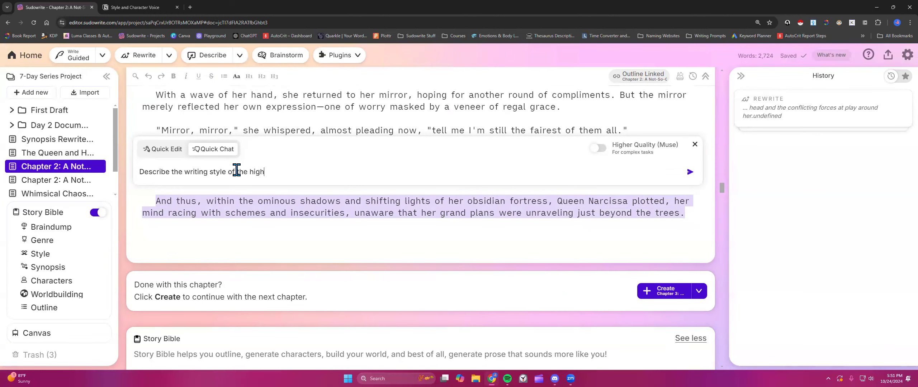
{"action": "type", "text": "lighted text."}
{"action": "key", "text": "Return"}
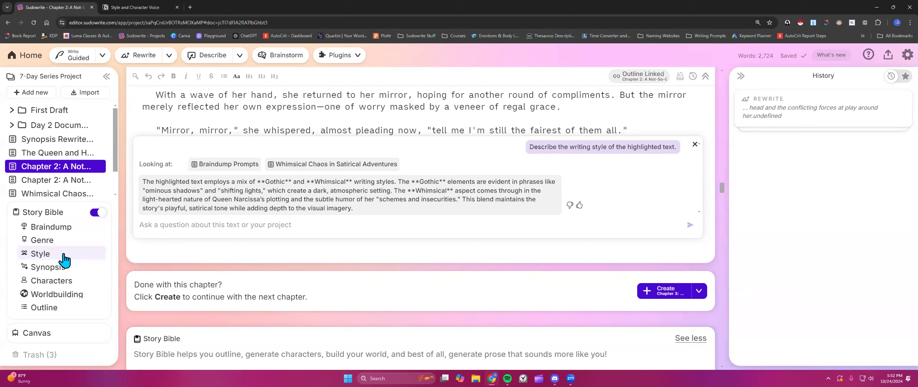
Ask the follow-up question "Does this have any foretelling elements?" in Quick Chat and close the chat after the reply.
{"action": "left_click", "coordinate": [140, 224]}
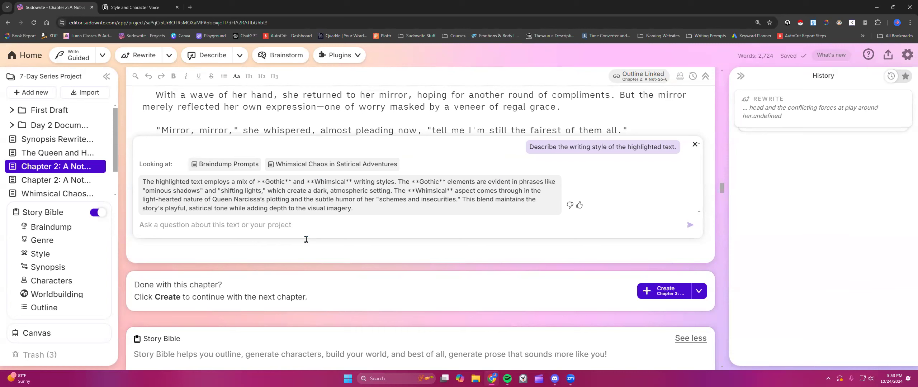
{"action": "type", "text": "Does this have any foretelling"}
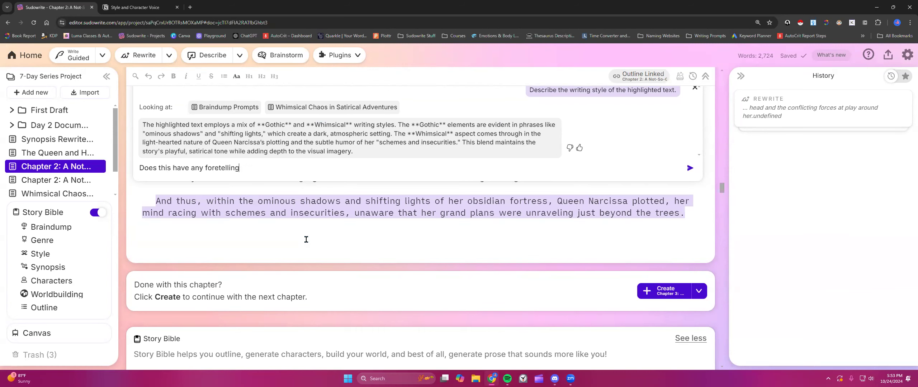
{"action": "type", "text": " elements?"}
{"action": "key", "text": "Return"}
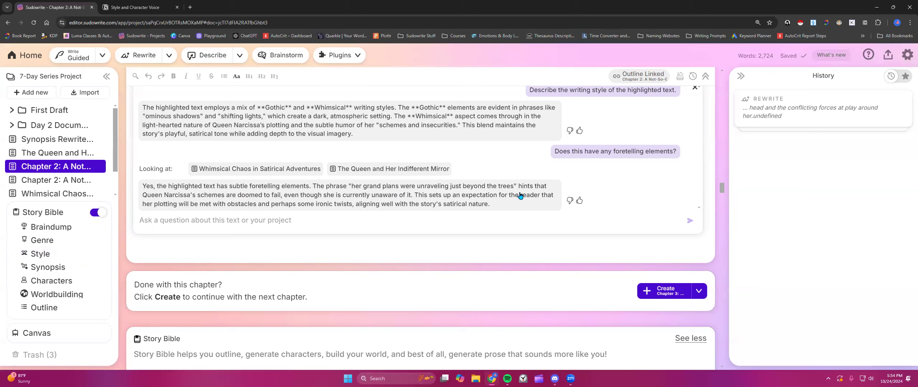
{"action": "left_click", "coordinate": [695, 88]}
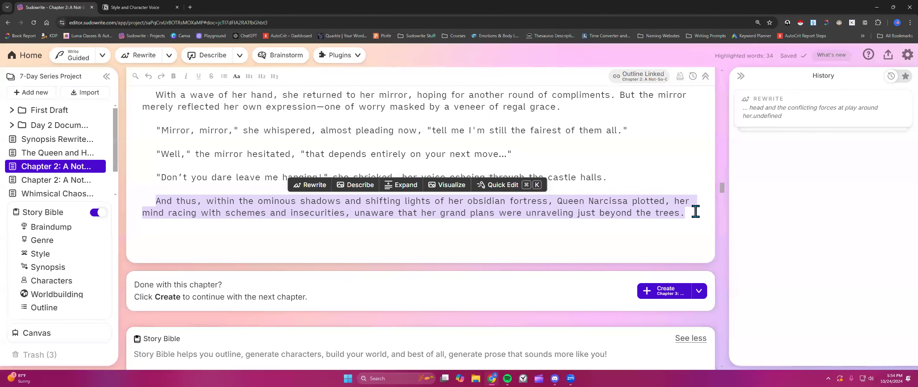
Delete the selected closing paragraph of Chapter 2.
{"action": "key", "text": "BackSpace"}
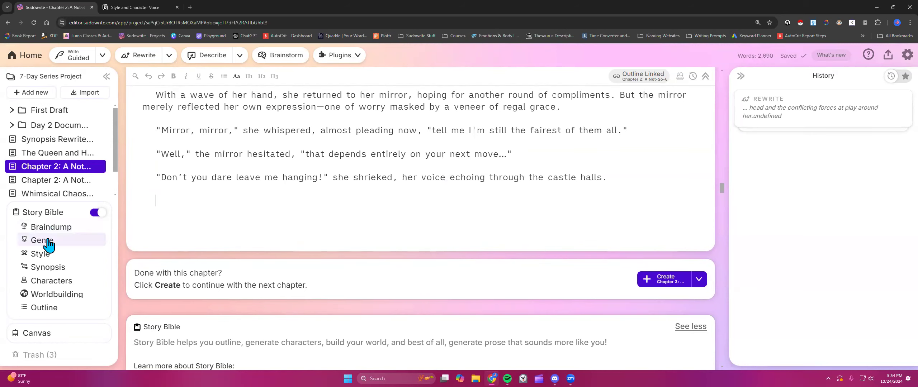
{"action": "scroll", "coordinate": [381, 198], "scroll_direction": "up", "scroll_amount": 5}
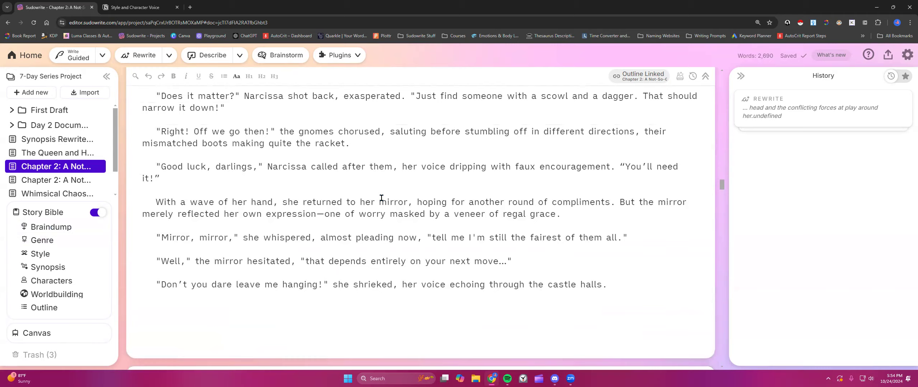
{"action": "scroll", "coordinate": [382, 198], "scroll_direction": "up", "scroll_amount": 10}
Create a new project and open Quick Chat in its untitled document with Higher Quality (Muse) turned on.
{"action": "left_click", "coordinate": [30, 57]}
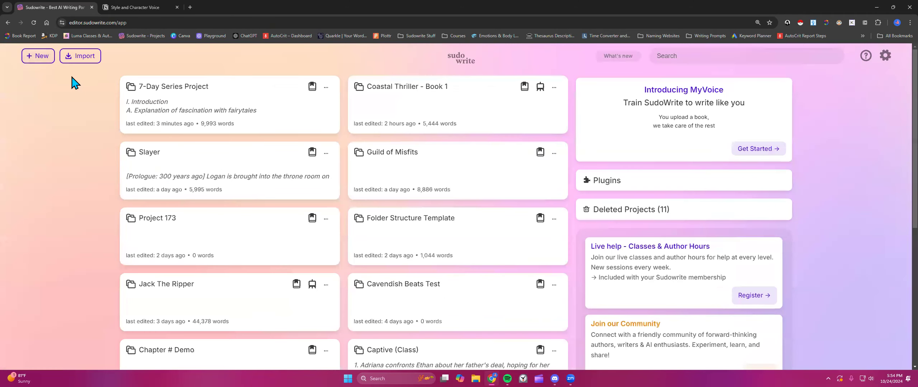
{"action": "left_click", "coordinate": [39, 58]}
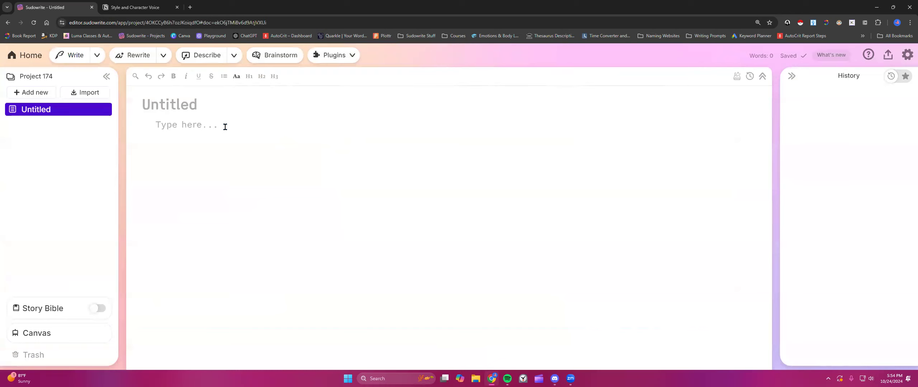
{"action": "key", "text": "ctrl+k"}
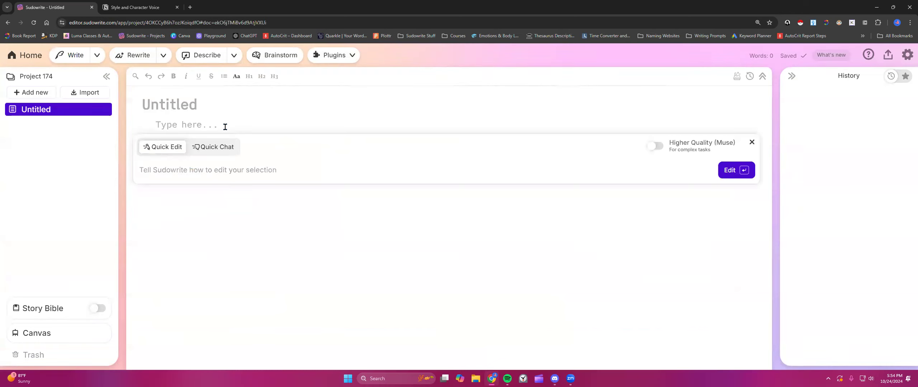
{"action": "left_click", "coordinate": [216, 148]}
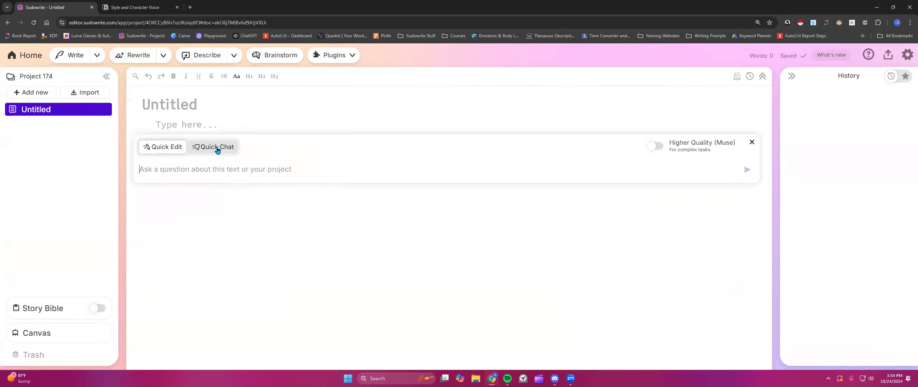
{"action": "left_click", "coordinate": [656, 147]}
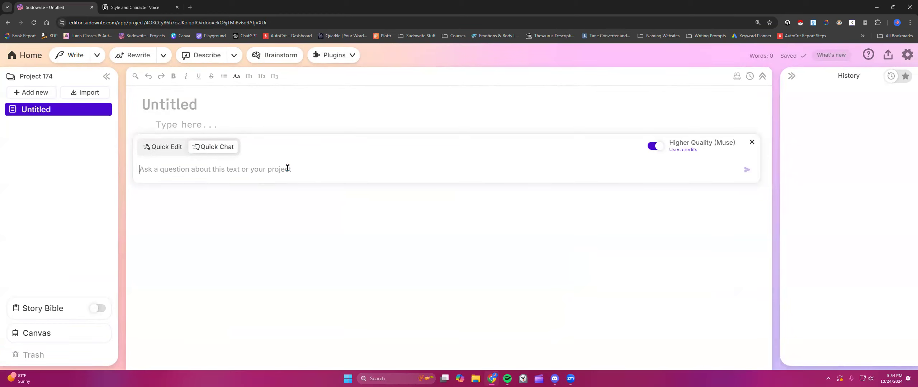
Ask Quick Chat "I want to write dark mafia romance. Give me some suggestions for genre, subgenre, tropes, themes, and writing styles.".
{"action": "type", "text": "I"}
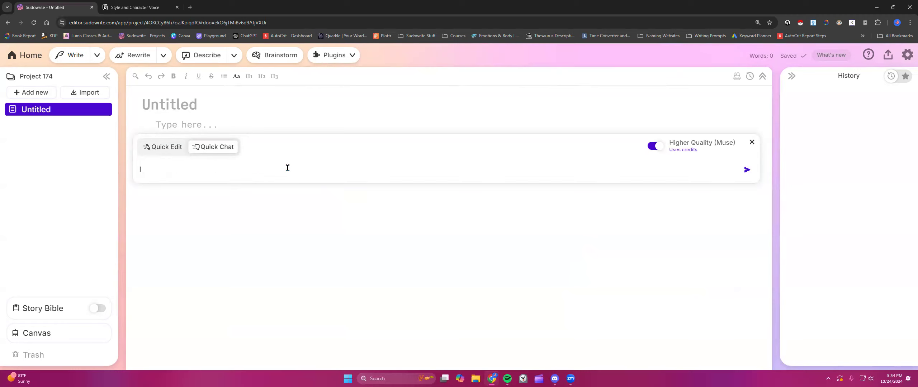
{"action": "type", "text": " want to write dark mafia romance"}
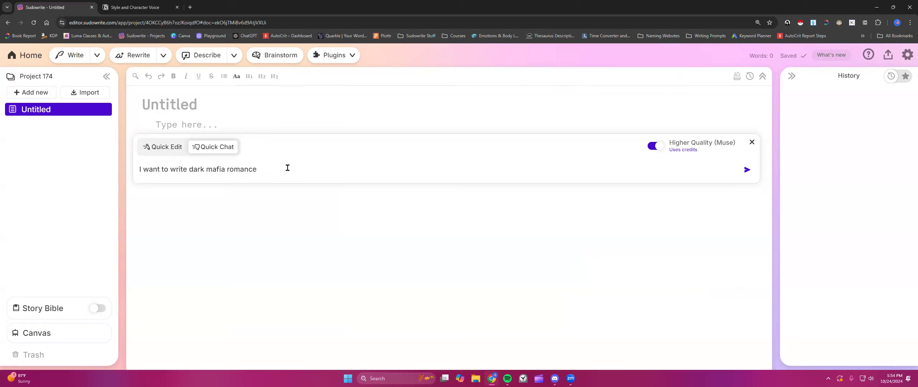
{"action": "type", "text": ". Give me outside o"}
{"action": "key", "text": "BackSpace"}
{"action": "key", "text": "BackSpace"}
{"action": "key", "text": "BackSpace"}
{"action": "key", "text": "BackSpace"}
{"action": "key", "text": "BackSpace"}
{"action": "key", "text": "BackSpace"}
{"action": "key", "text": "BackSpace"}
{"action": "key", "text": "BackSpace"}
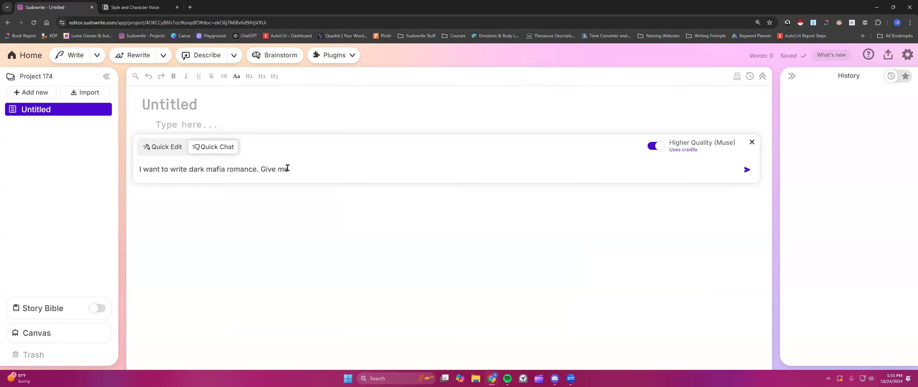
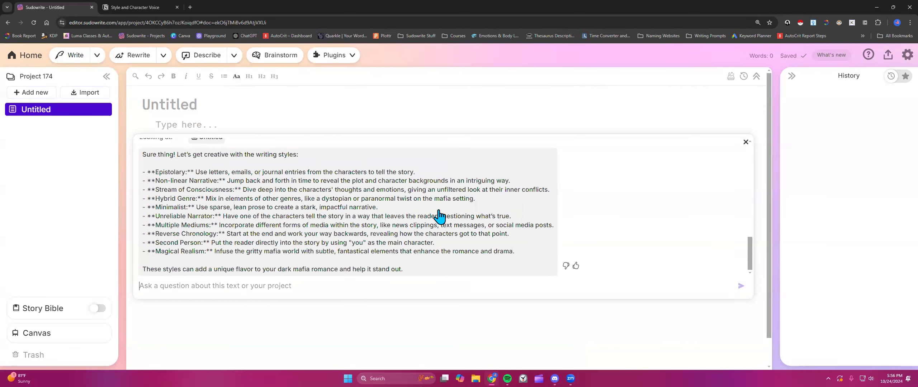
Copy the first dark mafia romance question from the beginning of the Quick Chat conversation.
{"action": "scroll", "coordinate": [440, 217], "scroll_direction": "up", "scroll_amount": 10}
{"action": "scroll", "coordinate": [439, 216], "scroll_direction": "up", "scroll_amount": 3}
{"action": "left_click_drag", "start_coordinate": [369, 146], "coordinate": [714, 153]}
{"action": "right_click", "coordinate": [714, 145]}
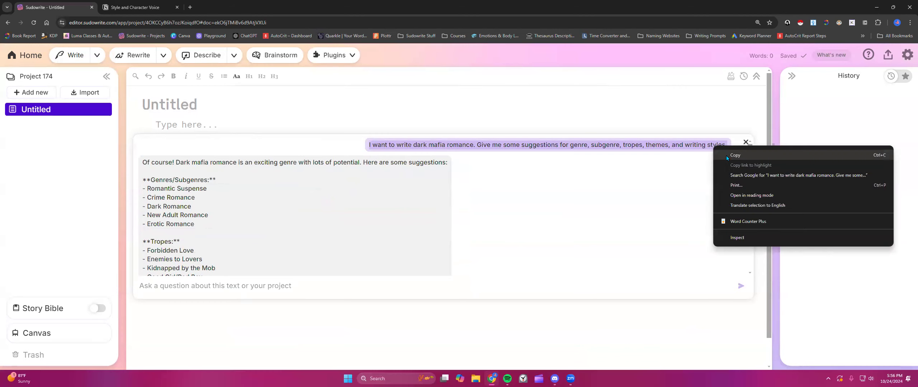
{"action": "left_click", "coordinate": [726, 155]}
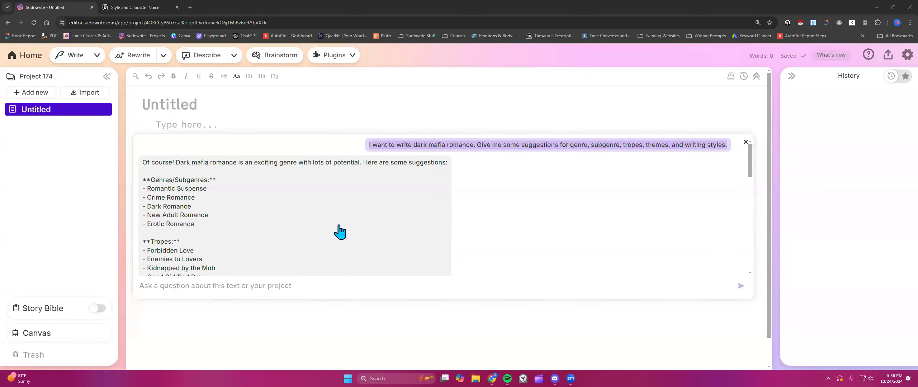
Draft the Quick Chat follow-up "I don't want narrative writing styles. I want styles such as gritty, crude language, graphic violence, etc.".
{"action": "scroll", "coordinate": [339, 232], "scroll_direction": "down", "scroll_amount": 15}
{"action": "scroll", "coordinate": [339, 231], "scroll_direction": "down", "scroll_amount": 3}
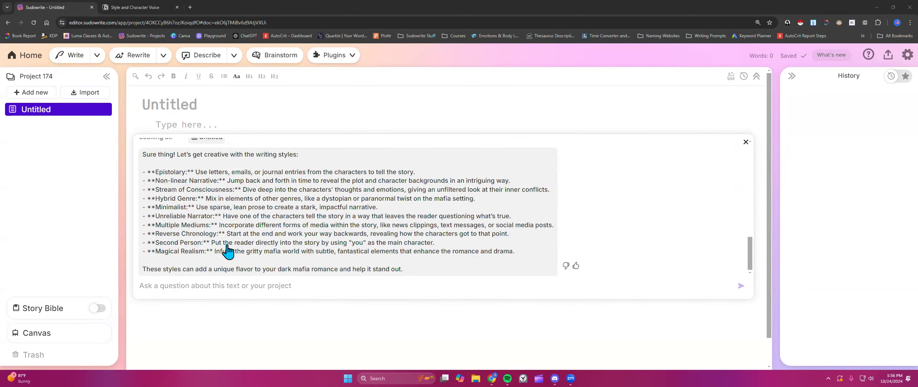
{"action": "scroll", "coordinate": [236, 251], "scroll_direction": "down", "scroll_amount": 1}
{"action": "left_click", "coordinate": [283, 259]}
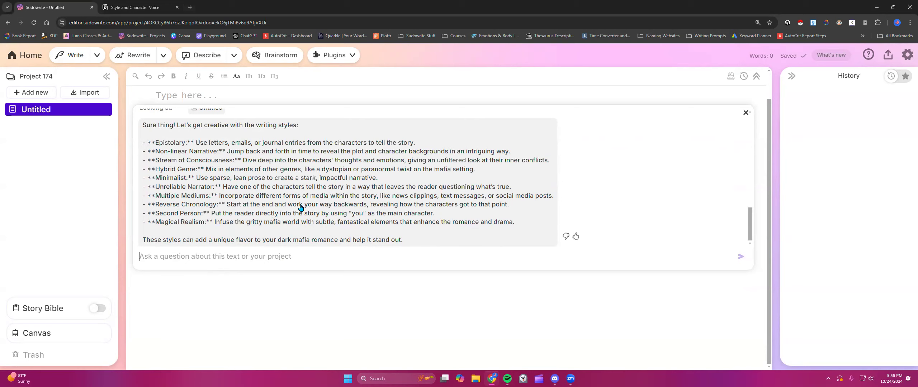
{"action": "type", "text": "I don't w"}
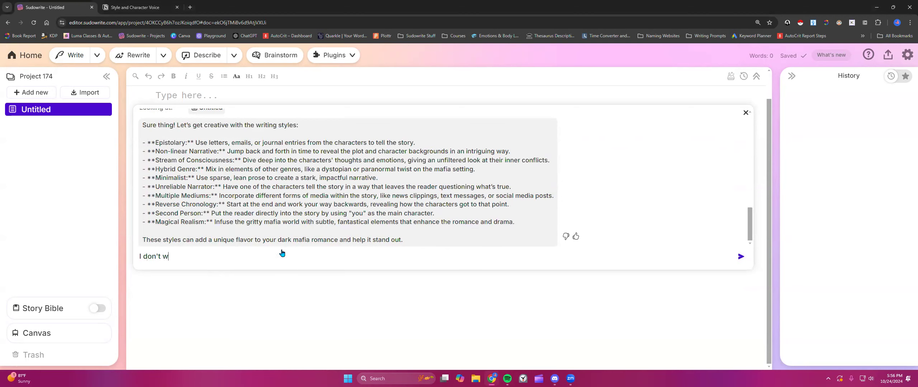
{"action": "type", "text": "ant narrative writing styles. I want"}
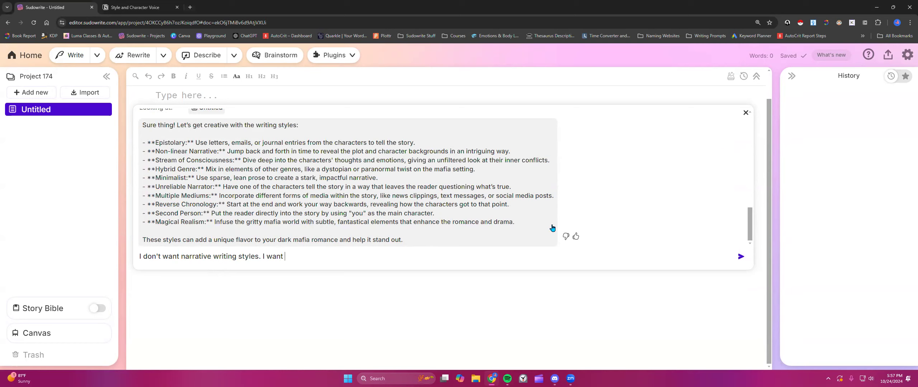
{"action": "scroll", "coordinate": [549, 213], "scroll_direction": "up", "scroll_amount": 10}
{"action": "scroll", "coordinate": [550, 214], "scroll_direction": "up", "scroll_amount": 3}
{"action": "scroll", "coordinate": [549, 213], "scroll_direction": "down", "scroll_amount": 15}
{"action": "type", "text": "yles such as"}
{"action": "type", "text": "gr"}
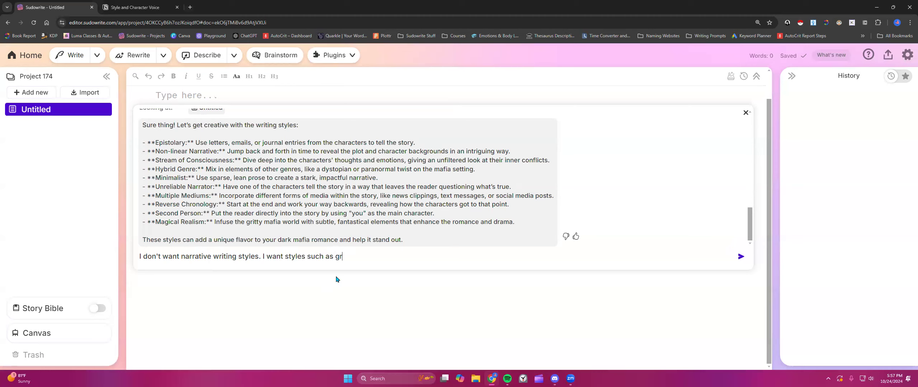
{"action": "type", "text": "itty, crude language,"}
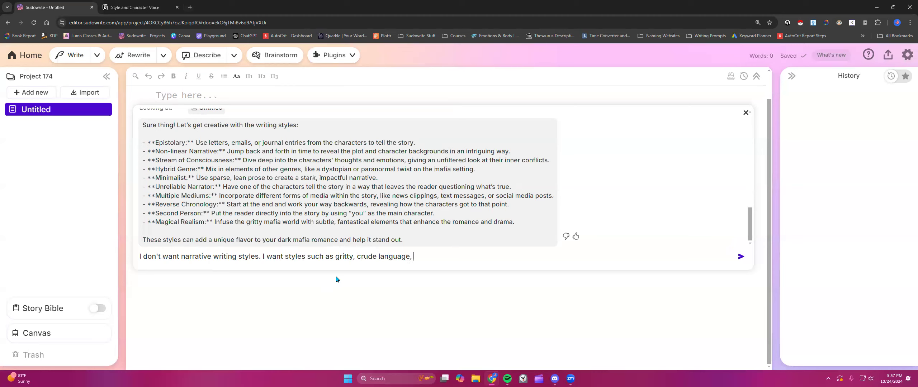
{"action": "type", "text": "graphic violence, etc. When I saw "}
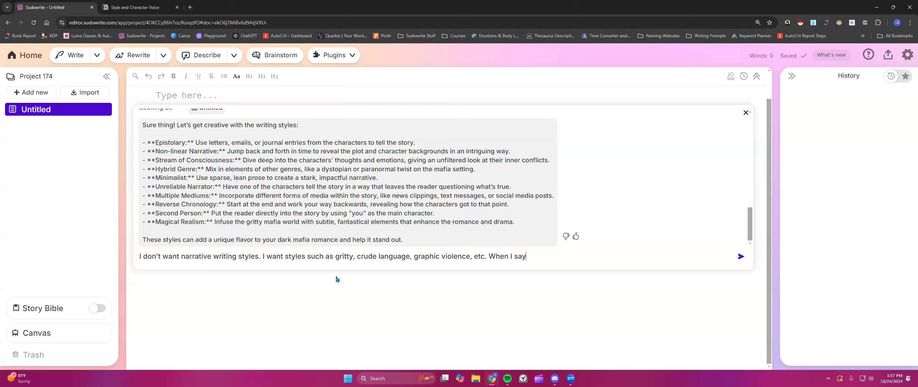
Add "no fucks given narrative style" and "this is a love story set to the cocked barrel of a loaded gun" as outside-the-box examples and send it.
{"action": "type", "text": "think outside htte"}
{"action": "key", "text": "BackSpace"}
{"action": "key", "text": "BackSpace"}
{"action": "key", "text": "BackSpace"}
{"action": "type", "text": "e box, I mean phrase"}
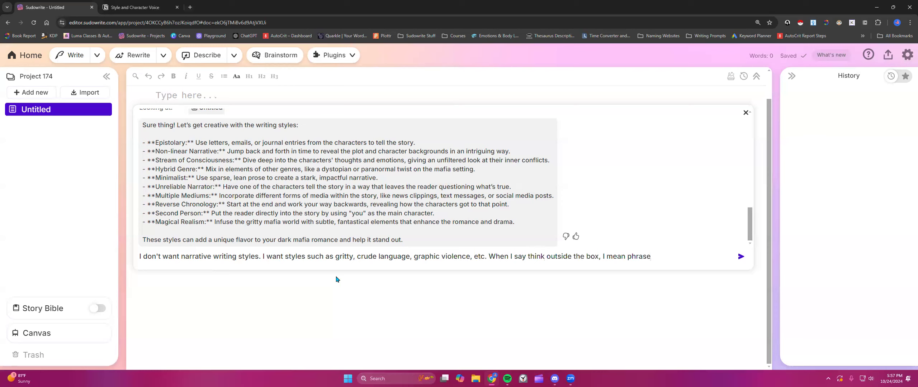
{"action": "key", "text": "BackSpace"}
{"action": "key", "text": "BackSpace"}
{"action": "key", "text": "BackSpace"}
{"action": "key", "text": "BackSpace"}
{"action": "type", "text": "style suggestions suc"}
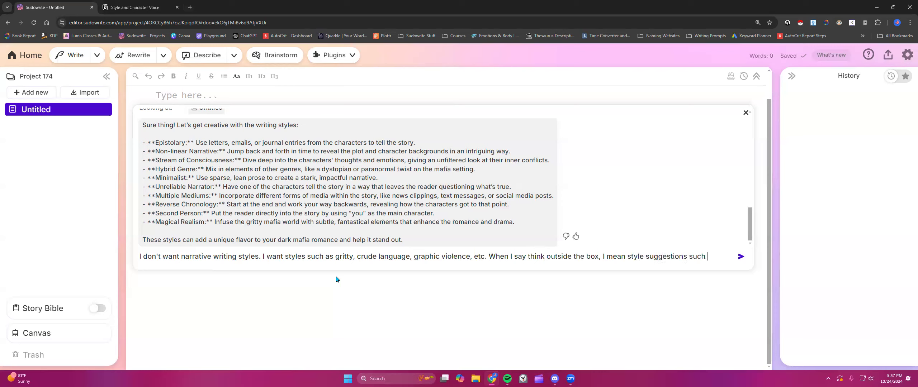
{"action": "type", "text": "h as \"no fucks giv"}
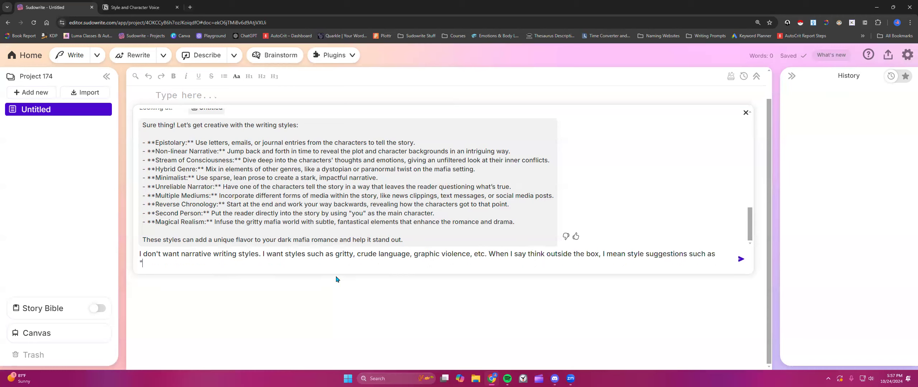
{"action": "type", "text": "en narrative style"}
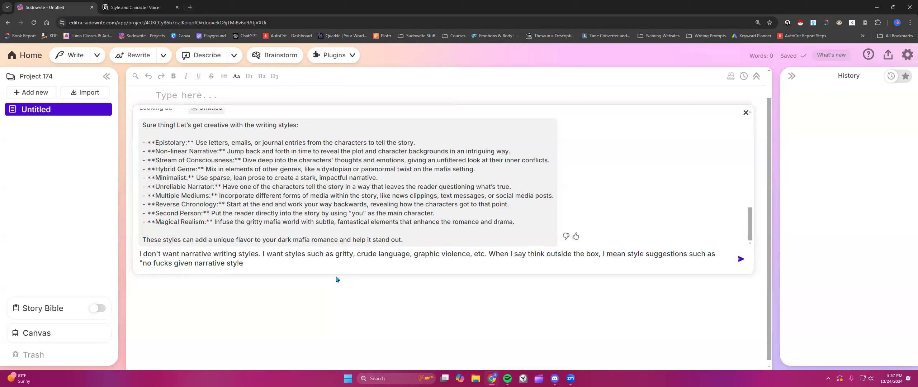
{"action": "type", "text": "\", \"this is a love story set t"}
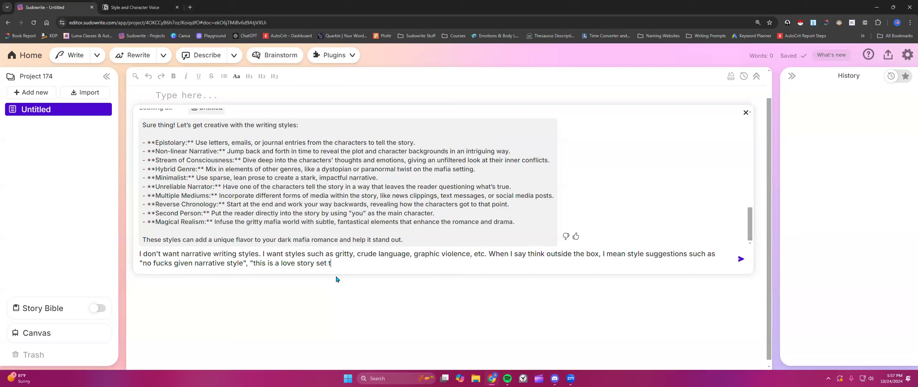
{"action": "type", "text": "o the barcocked barrel of a loaded gun\"."}
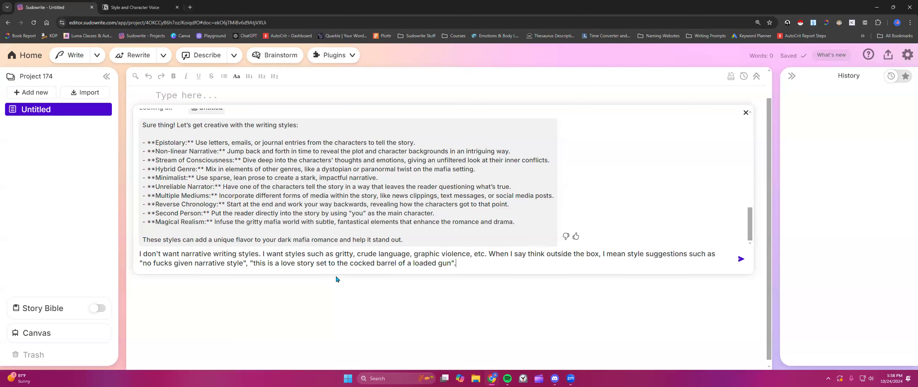
{"action": "key", "text": "Return"}
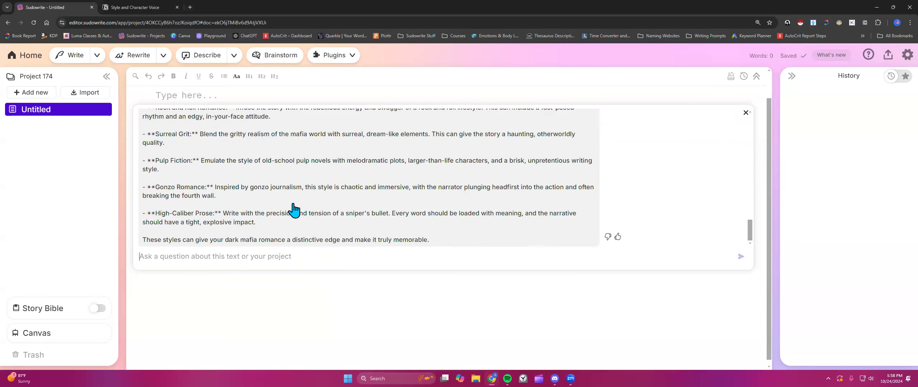
Read through the outside-the-box writing style suggestions in Quick Chat's latest reply.
{"action": "scroll", "coordinate": [253, 218], "scroll_direction": "up", "scroll_amount": 1}
{"action": "scroll", "coordinate": [253, 218], "scroll_direction": "up", "scroll_amount": 2}
{"action": "scroll", "coordinate": [253, 218], "scroll_direction": "up", "scroll_amount": 3}
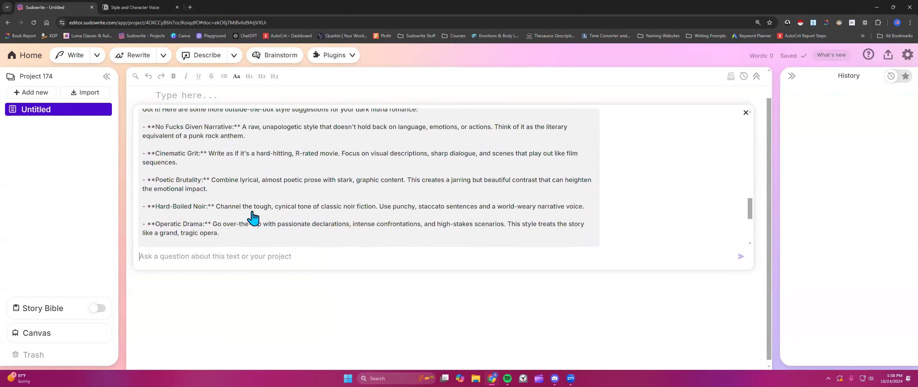
{"action": "scroll", "coordinate": [253, 218], "scroll_direction": "down", "scroll_amount": 1}
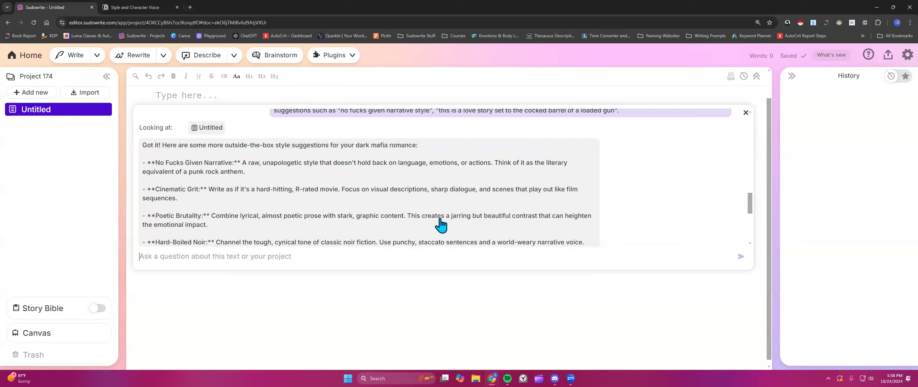
{"action": "scroll", "coordinate": [257, 226], "scroll_direction": "down", "scroll_amount": 2}
{"action": "scroll", "coordinate": [257, 226], "scroll_direction": "down", "scroll_amount": 5}
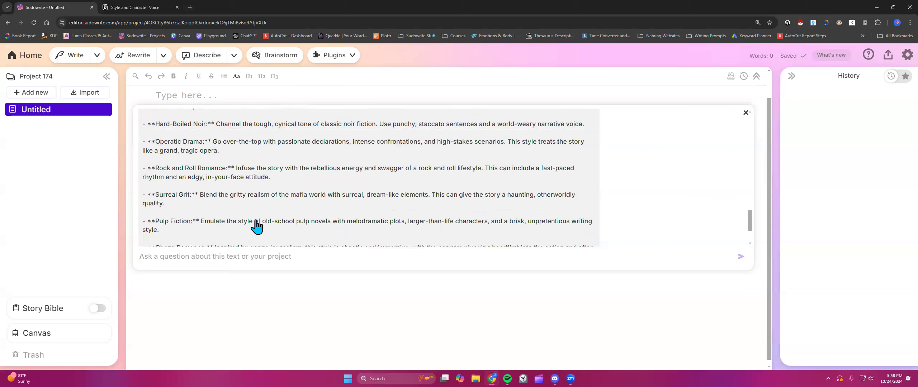
Copy the Quick Chat conversation from the first reply through the last, close the chat, and paste the text into the untitled document.
{"action": "left_click_drag", "start_coordinate": [441, 244], "coordinate": [159, 140]}
{"action": "scroll", "coordinate": [348, 188], "scroll_direction": "up", "scroll_amount": 20}
{"action": "scroll", "coordinate": [303, 191], "scroll_direction": "up", "scroll_amount": 2}
{"action": "right_click", "coordinate": [159, 139]}
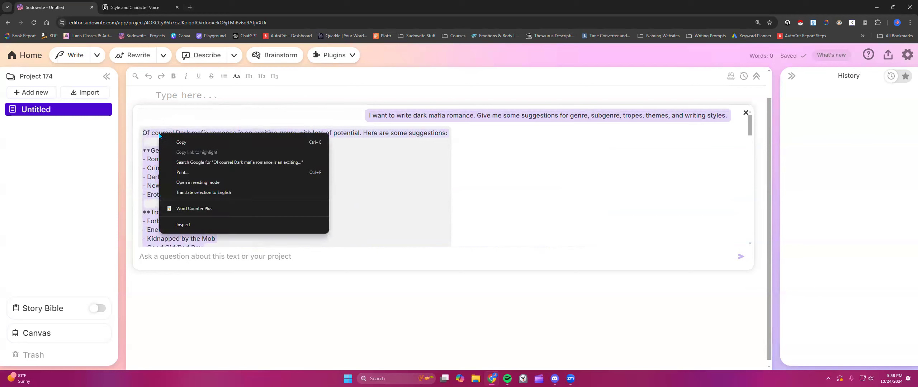
{"action": "left_click", "coordinate": [178, 144]}
{"action": "left_click", "coordinate": [746, 113]}
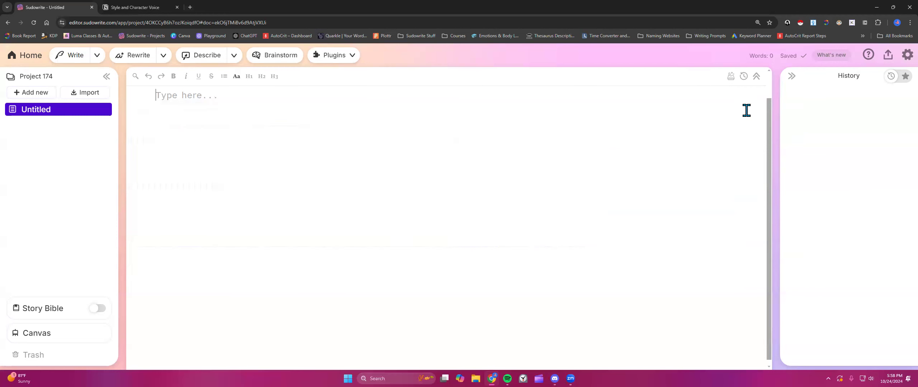
{"action": "right_click", "coordinate": [219, 107]}
{"action": "left_click", "coordinate": [246, 189]}
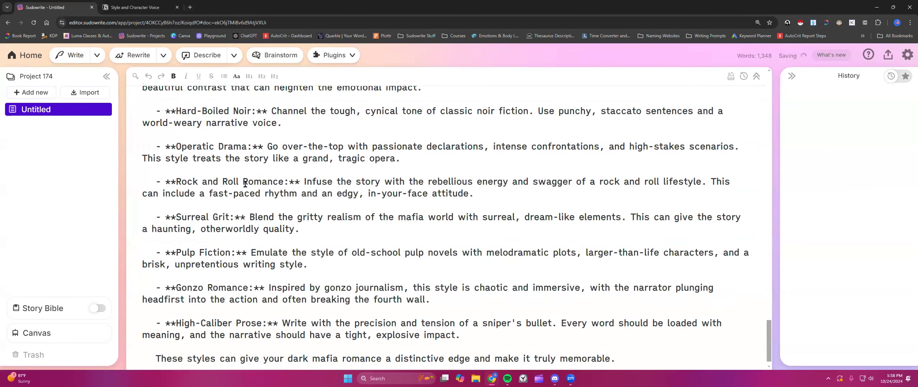
Review the pasted style suggestions in the document, including the "Operatic Drama" entry.
{"action": "scroll", "coordinate": [245, 184], "scroll_direction": "up", "scroll_amount": 3}
{"action": "scroll", "coordinate": [277, 201], "scroll_direction": "down", "scroll_amount": 1}
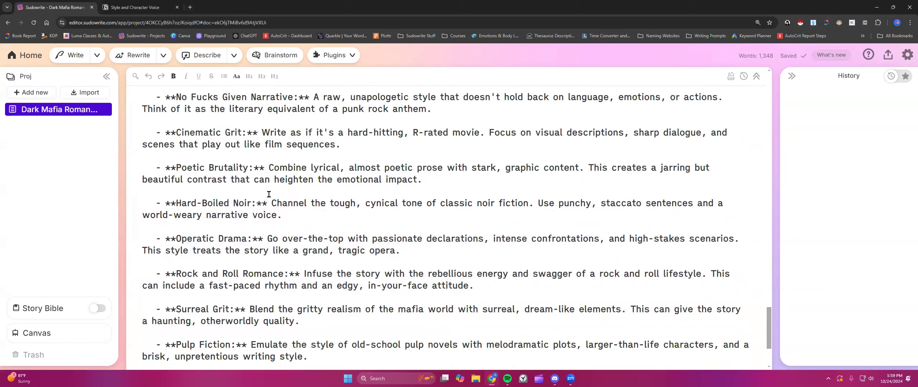
{"action": "scroll", "coordinate": [241, 201], "scroll_direction": "down", "scroll_amount": 2}
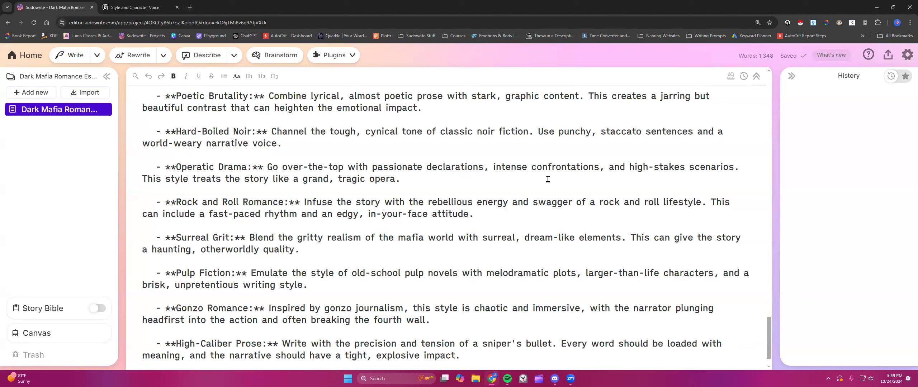
{"action": "left_click_drag", "start_coordinate": [176, 167], "coordinate": [246, 166]}
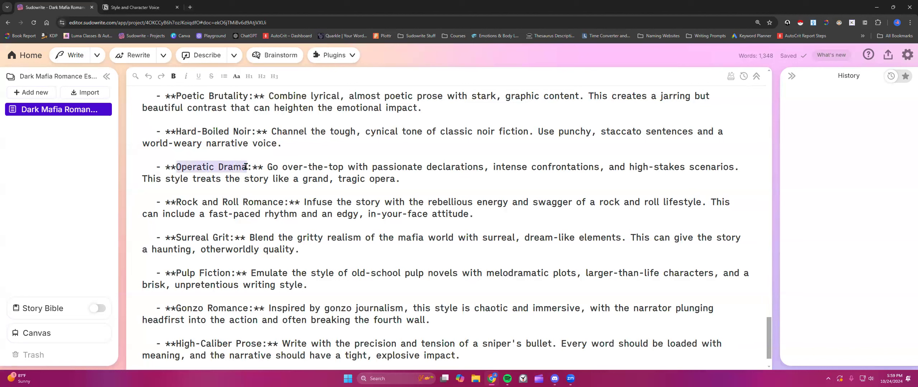
{"action": "left_click", "coordinate": [250, 184]}
{"action": "scroll", "coordinate": [204, 220], "scroll_direction": "down", "scroll_amount": 1}
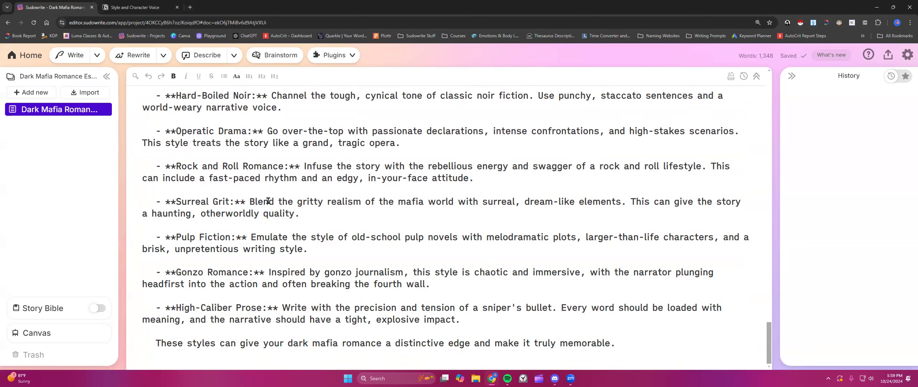
Switch to the Style and Character Voice page in Notion, expand Style and Character Voice Wording, and read through its numbered phrases.
{"action": "left_click", "coordinate": [135, 8]}
{"action": "left_click", "coordinate": [339, 145]}
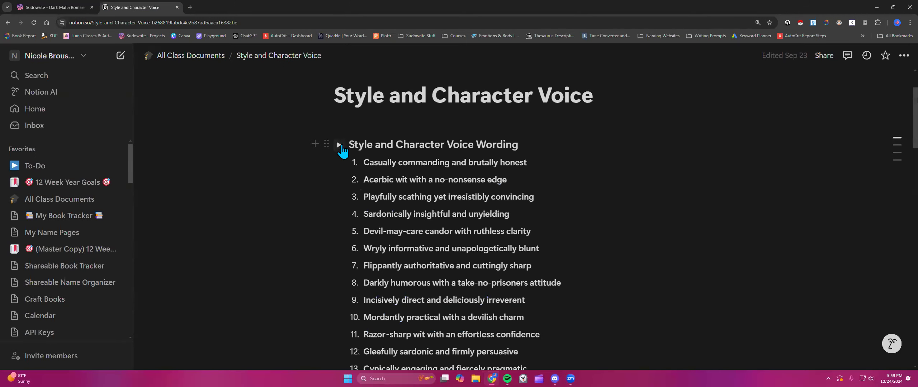
{"action": "scroll", "coordinate": [419, 251], "scroll_direction": "down", "scroll_amount": 4}
{"action": "scroll", "coordinate": [419, 251], "scroll_direction": "down", "scroll_amount": 4}
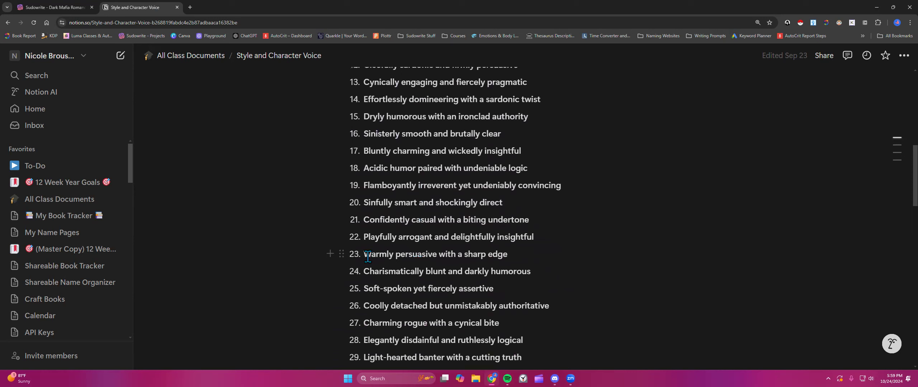
{"action": "left_click_drag", "start_coordinate": [364, 254], "coordinate": [513, 259]}
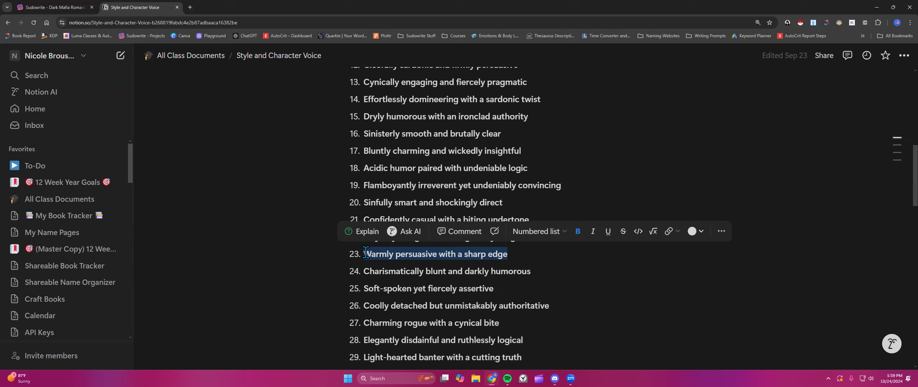
{"action": "key", "text": "Escape"}
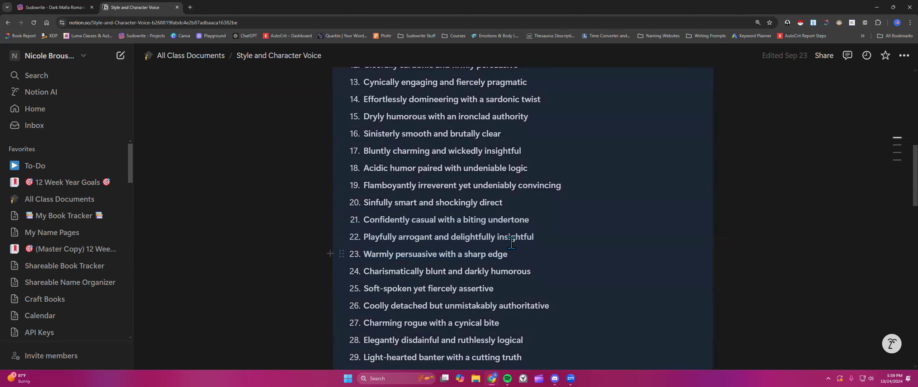
{"action": "left_click", "coordinate": [537, 219]}
{"action": "scroll", "coordinate": [460, 267], "scroll_direction": "up", "scroll_amount": 7}
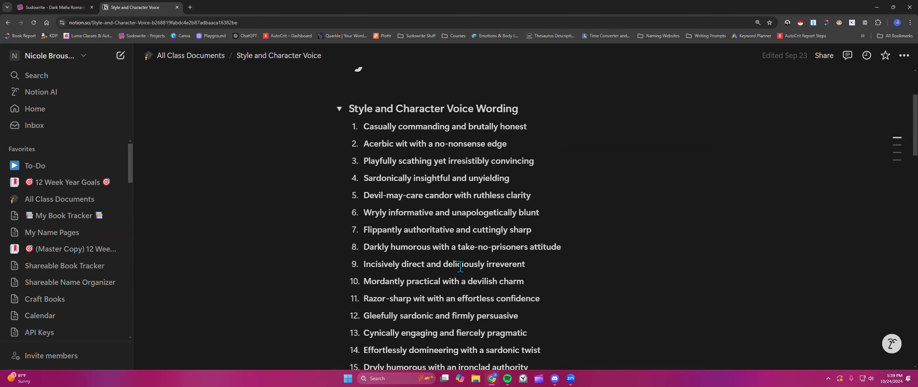
{"action": "scroll", "coordinate": [460, 267], "scroll_direction": "down", "scroll_amount": 1}
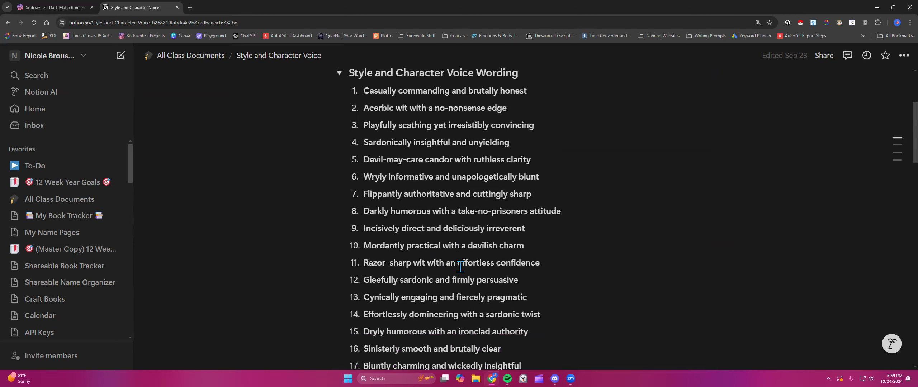
{"action": "scroll", "coordinate": [437, 249], "scroll_direction": "up", "scroll_amount": 4}
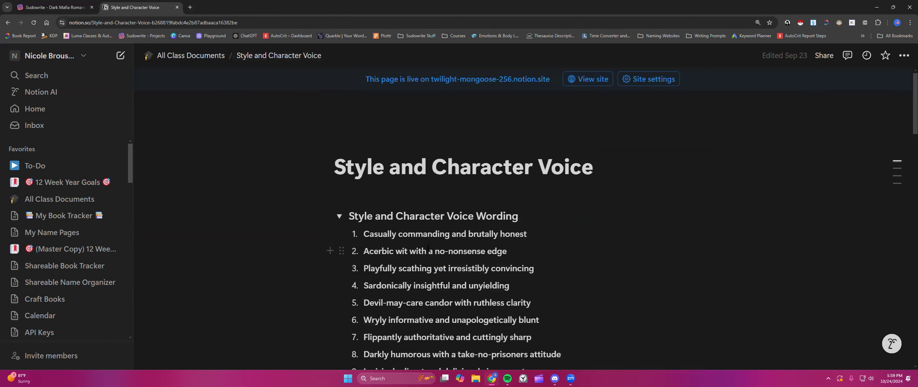
Collapse the wording list, then expand the Testing section, review its braindump tone, genre and style entries, and collapse it again.
{"action": "left_click", "coordinate": [339, 215]}
{"action": "left_click", "coordinate": [338, 262]}
{"action": "scroll", "coordinate": [424, 250], "scroll_direction": "down", "scroll_amount": 2}
{"action": "scroll", "coordinate": [423, 250], "scroll_direction": "down", "scroll_amount": 1}
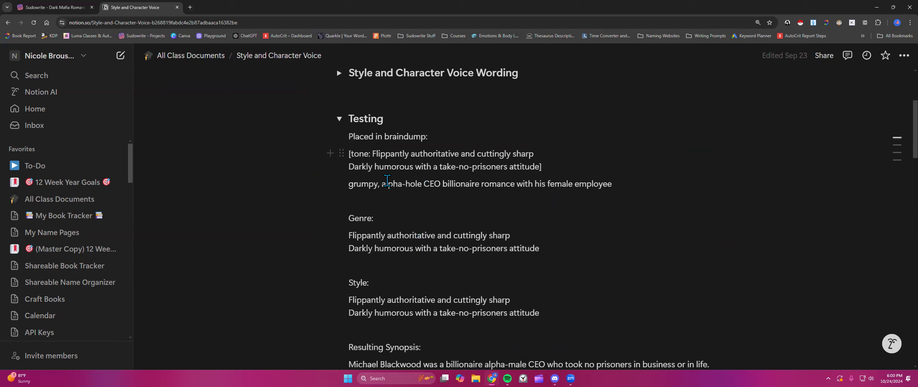
{"action": "left_click_drag", "start_coordinate": [372, 154], "coordinate": [538, 155]}
{"action": "left_click", "coordinate": [448, 169]}
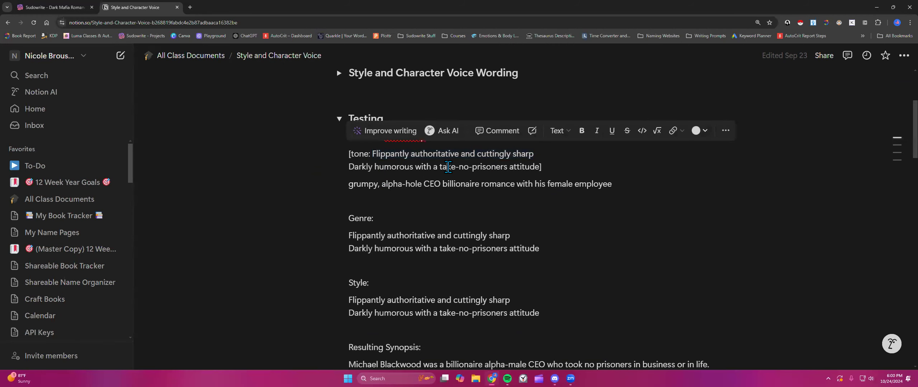
{"action": "scroll", "coordinate": [376, 250], "scroll_direction": "down", "scroll_amount": 1}
{"action": "scroll", "coordinate": [376, 250], "scroll_direction": "up", "scroll_amount": 2}
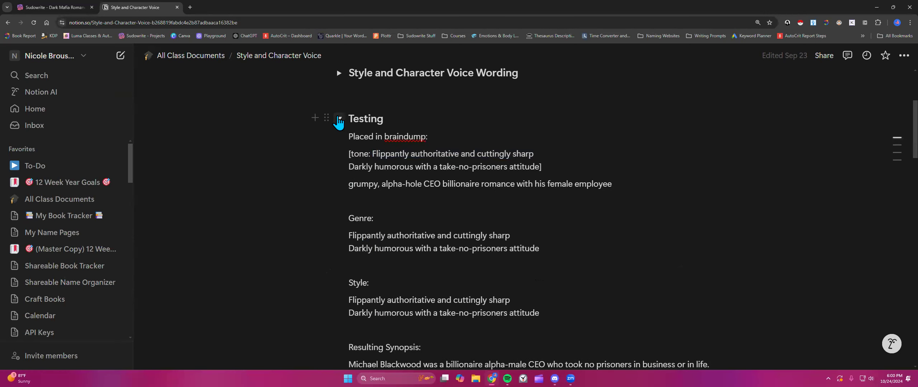
{"action": "left_click", "coordinate": [339, 120]}
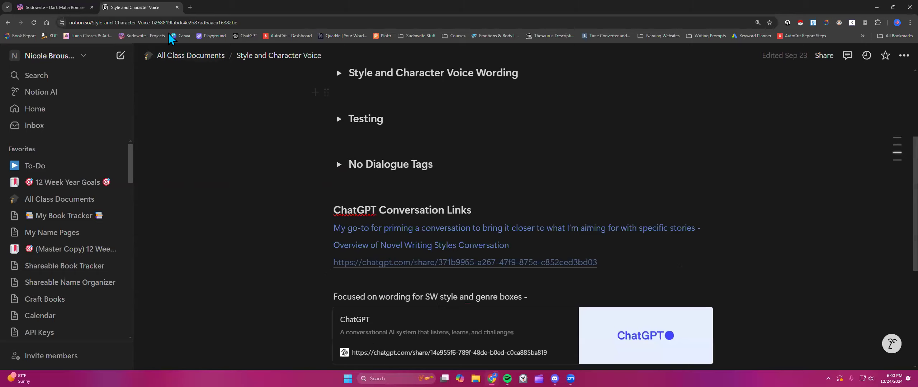
Return to Sudowrite and examine the "High-Caliber Prose" entry in the Dark Mafia Romance Essentials document.
{"action": "left_click", "coordinate": [54, 7]}
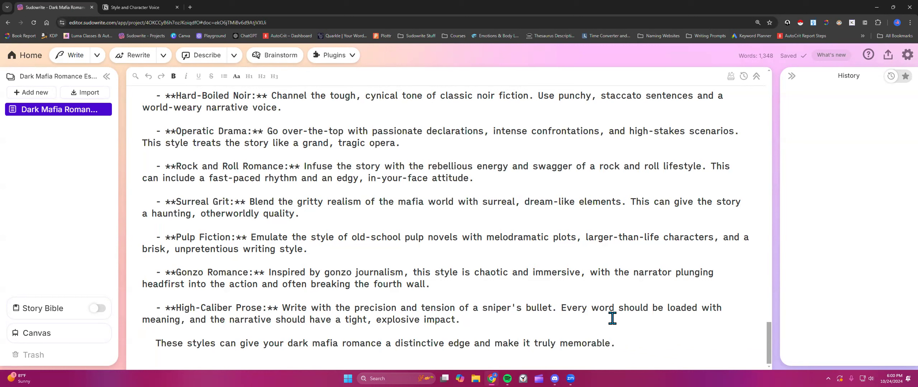
{"action": "left_click_drag", "start_coordinate": [177, 308], "coordinate": [259, 308]}
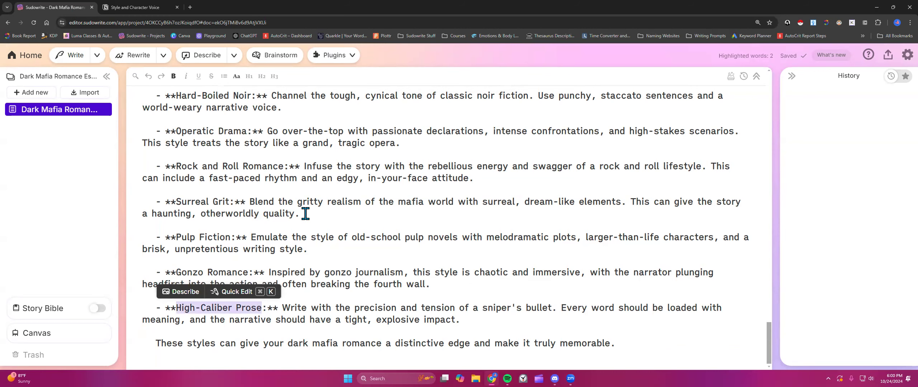
{"action": "left_click", "coordinate": [251, 212]}
Find the prompt paragraph beginning "I don't want narrative writing styles" in the pasted conversation and copy it through "loaded gun".
{"action": "scroll", "coordinate": [267, 194], "scroll_direction": "up", "scroll_amount": 10}
{"action": "scroll", "coordinate": [268, 210], "scroll_direction": "up", "scroll_amount": 20}
{"action": "scroll", "coordinate": [267, 210], "scroll_direction": "up", "scroll_amount": 20}
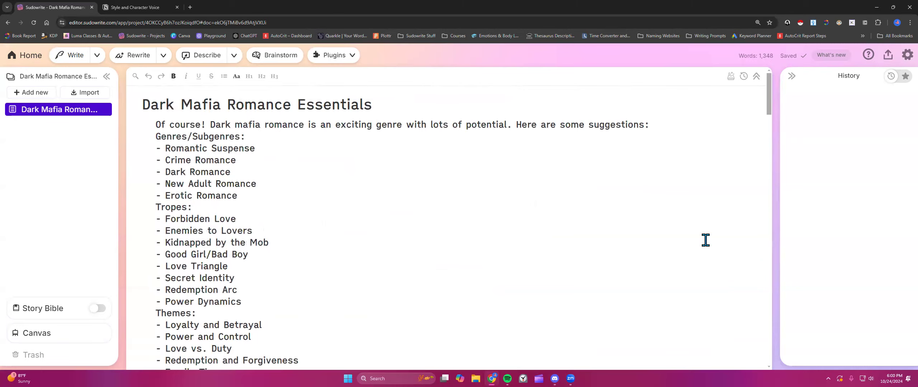
{"action": "scroll", "coordinate": [419, 273], "scroll_direction": "down", "scroll_amount": 20}
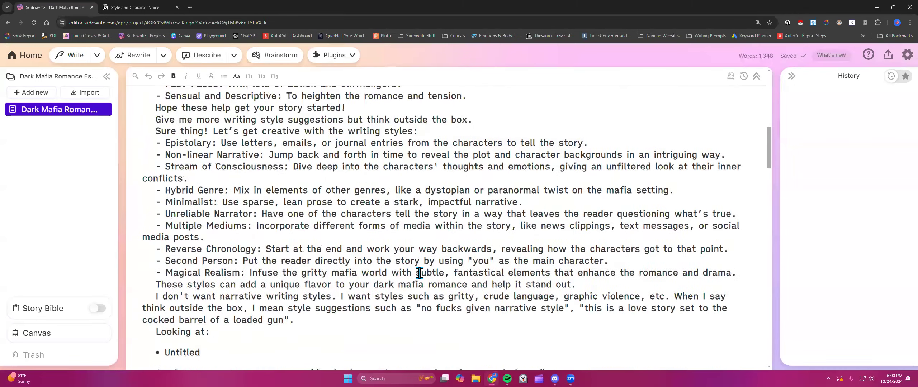
{"action": "scroll", "coordinate": [419, 273], "scroll_direction": "down", "scroll_amount": 15}
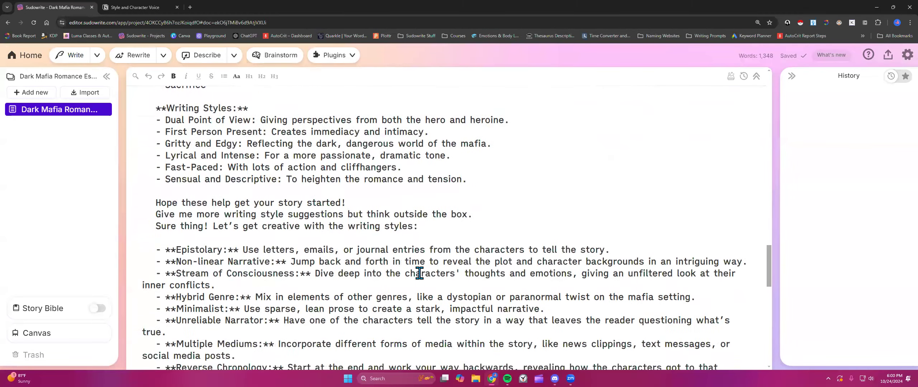
{"action": "scroll", "coordinate": [390, 232], "scroll_direction": "down", "scroll_amount": 10}
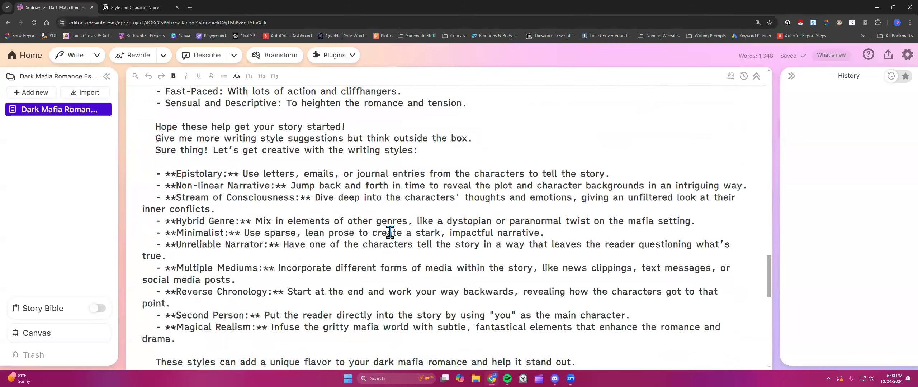
{"action": "scroll", "coordinate": [390, 233], "scroll_direction": "up", "scroll_amount": 2}
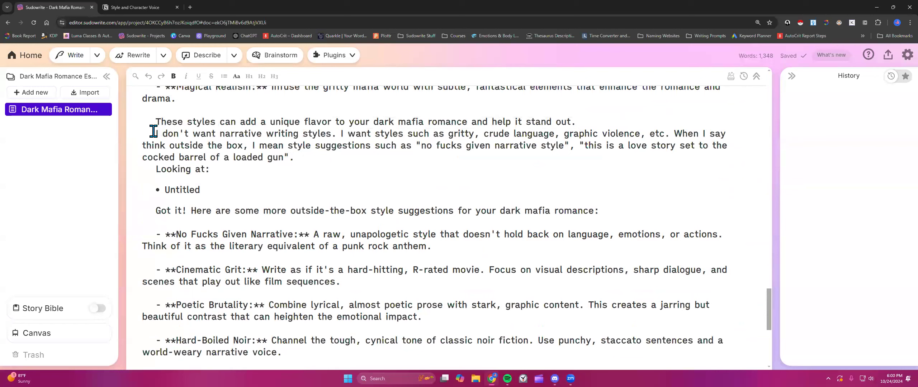
{"action": "left_click_drag", "start_coordinate": [154, 131], "coordinate": [295, 157]}
{"action": "right_click", "coordinate": [266, 146]}
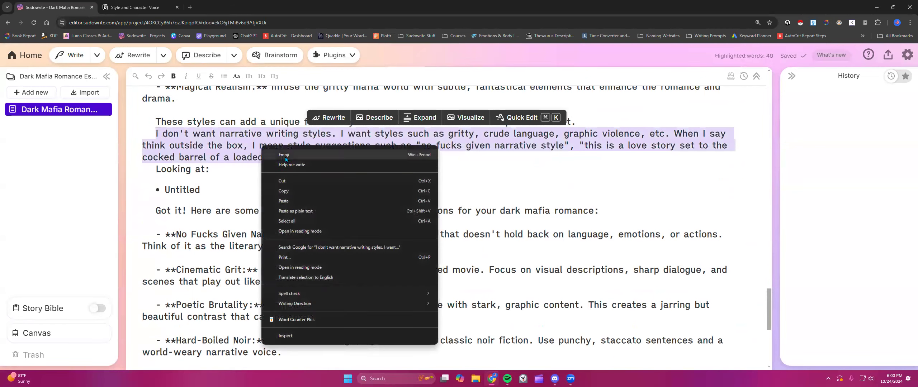
{"action": "left_click", "coordinate": [296, 189]}
Open the 7-Day Series Project and bring up Quick Chat near the end of "Chapter 2: A Not-So-Great Escape".
{"action": "left_click", "coordinate": [29, 55]}
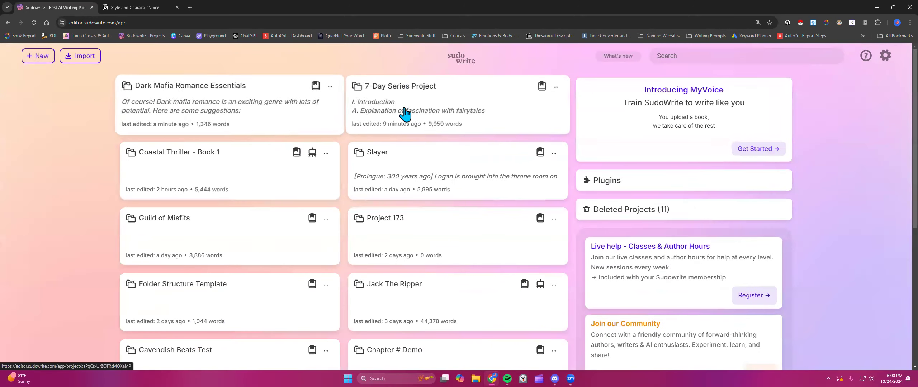
{"action": "left_click", "coordinate": [406, 114]}
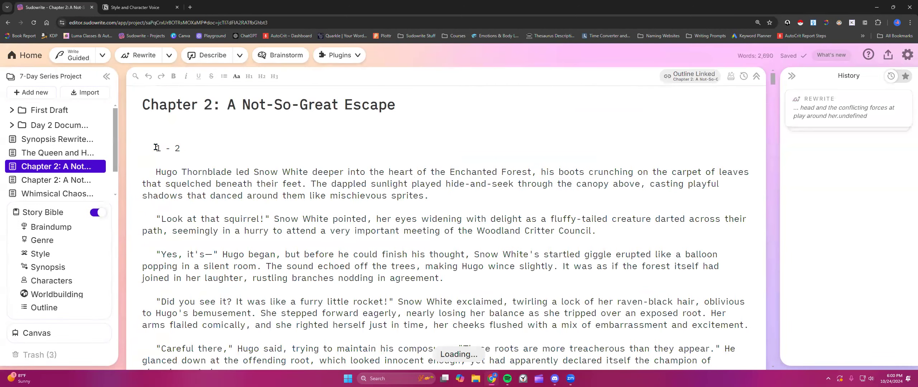
{"action": "key", "text": "ctrl+k"}
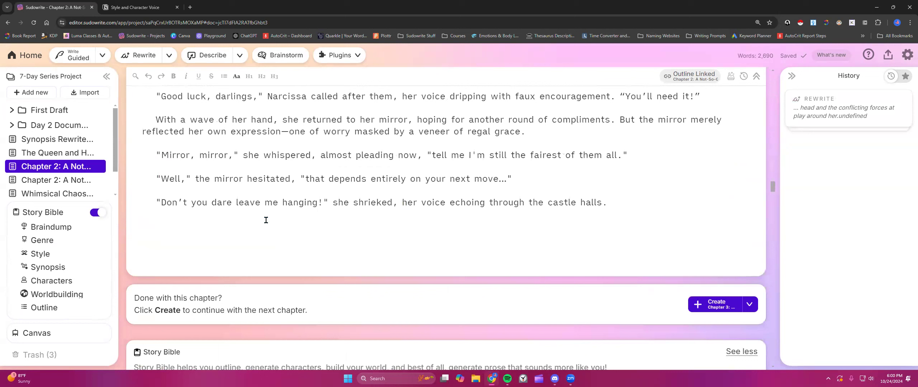
{"action": "left_click", "coordinate": [218, 177]}
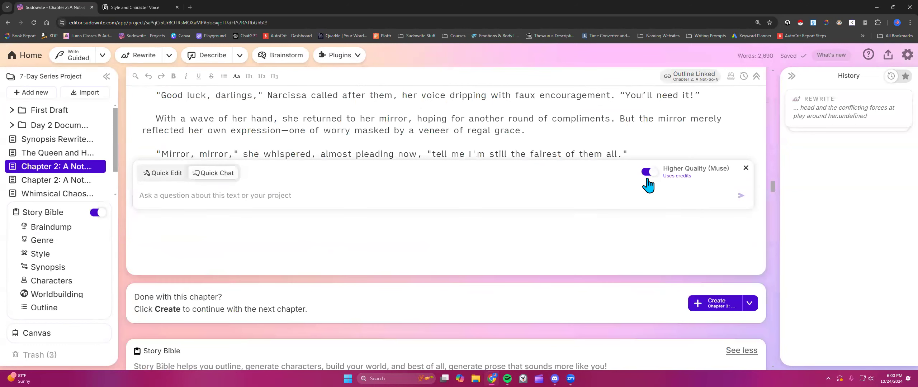
Paste the copied prompt into Quick Chat, put "Give me writing style suggestions for this story." in front of it, and send it.
{"action": "right_click", "coordinate": [252, 196]}
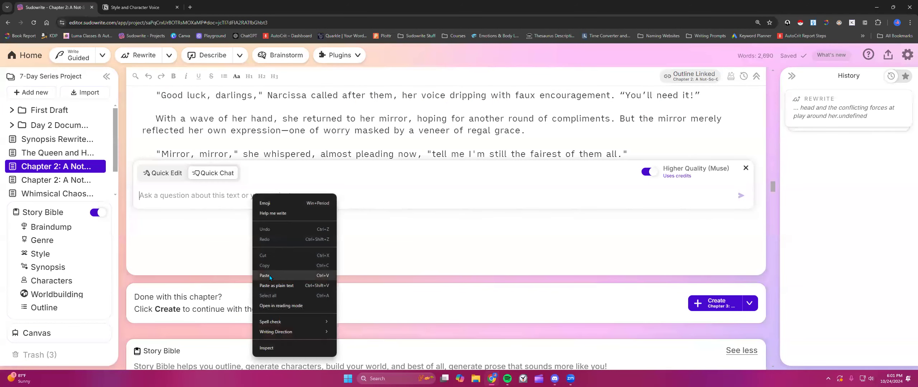
{"action": "left_click", "coordinate": [266, 274]}
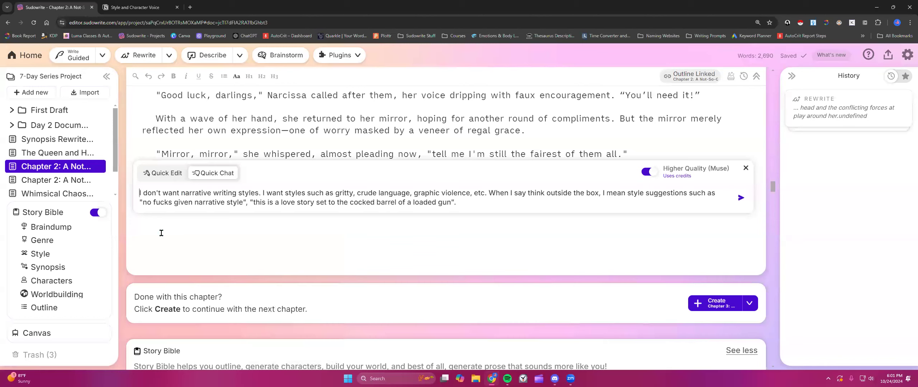
{"action": "key", "text": "BackSpace"}
{"action": "type", "text": "Give me writing st"}
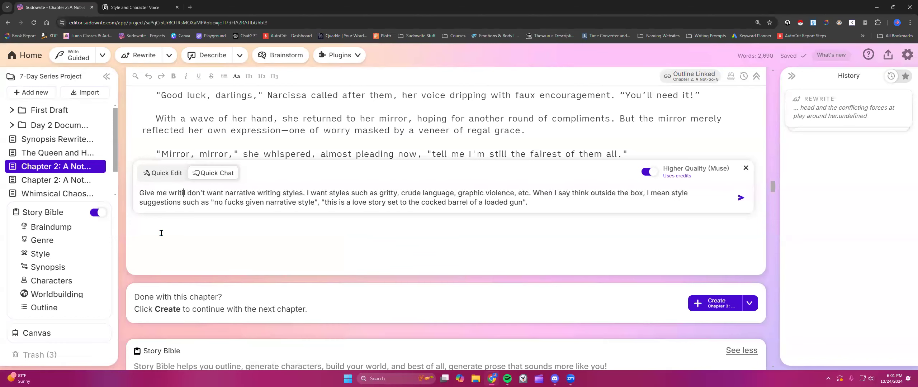
{"action": "type", "text": "yle suggestions for "}
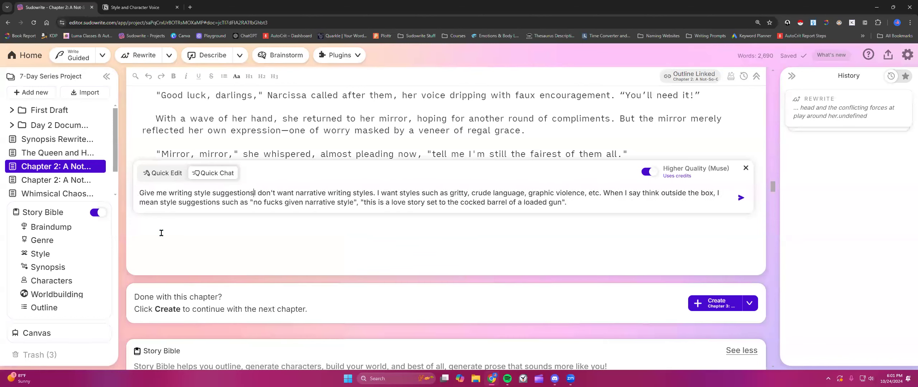
{"action": "type", "text": "this story."}
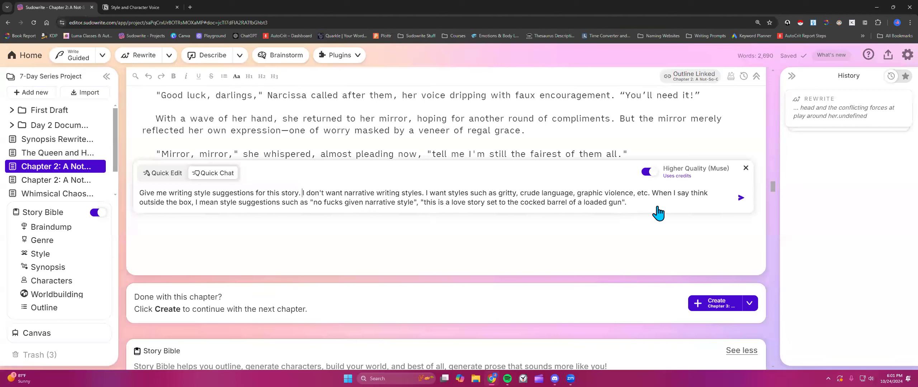
{"action": "left_click", "coordinate": [740, 198]}
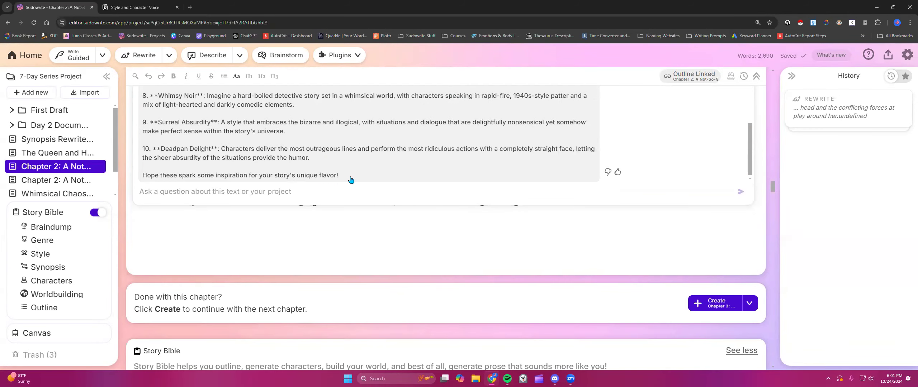
Copy the whole Quick Chat exchange, from the prompt through the reply's closing line about the story's unique flavor.
{"action": "scroll", "coordinate": [351, 179], "scroll_direction": "up", "scroll_amount": 10}
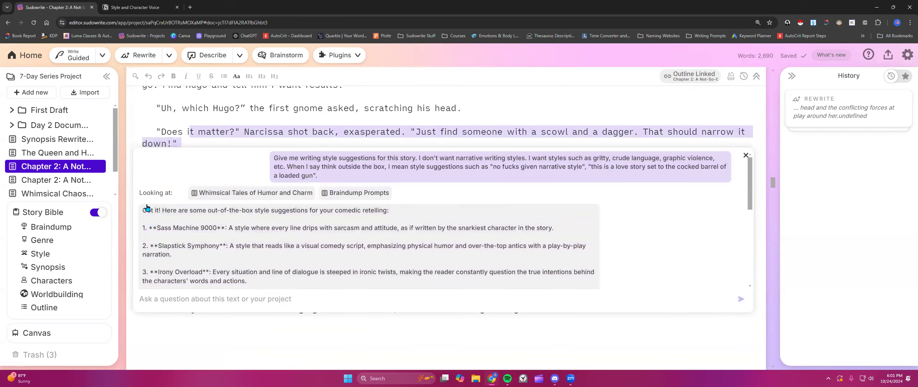
{"action": "left_click", "coordinate": [268, 233]}
{"action": "left_click_drag", "start_coordinate": [274, 157], "coordinate": [353, 285]}
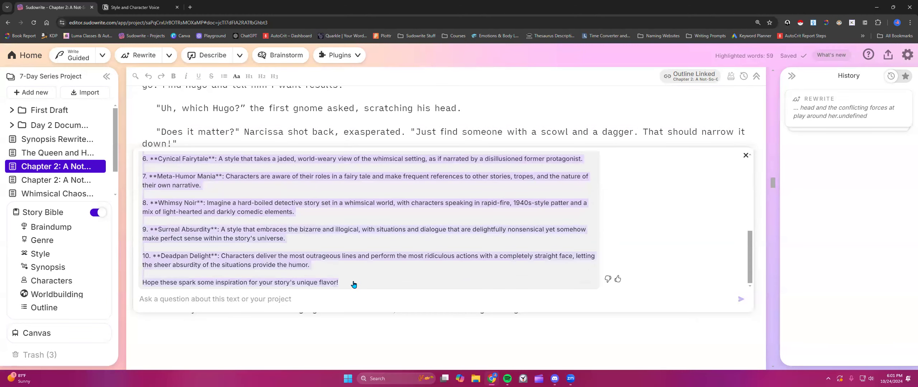
{"action": "right_click", "coordinate": [342, 260]}
{"action": "left_click", "coordinate": [357, 262]}
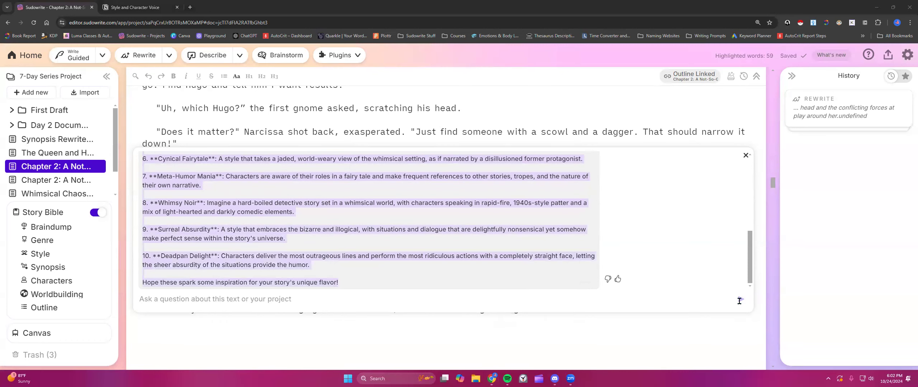
{"action": "key", "text": "super+shift+s"}
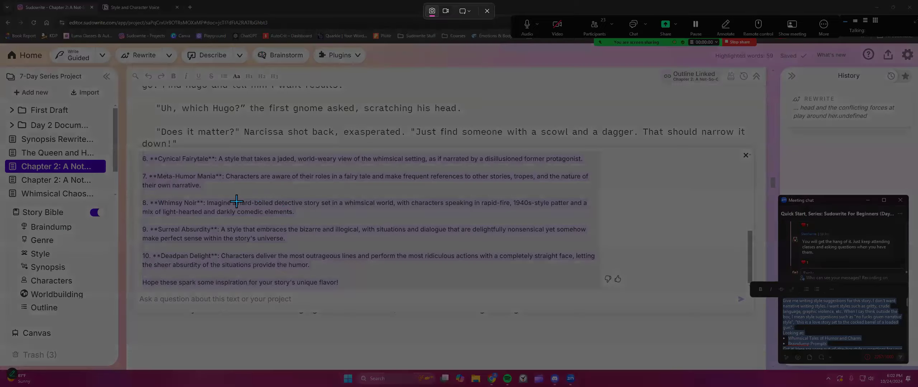
{"action": "left_click", "coordinate": [487, 11]}
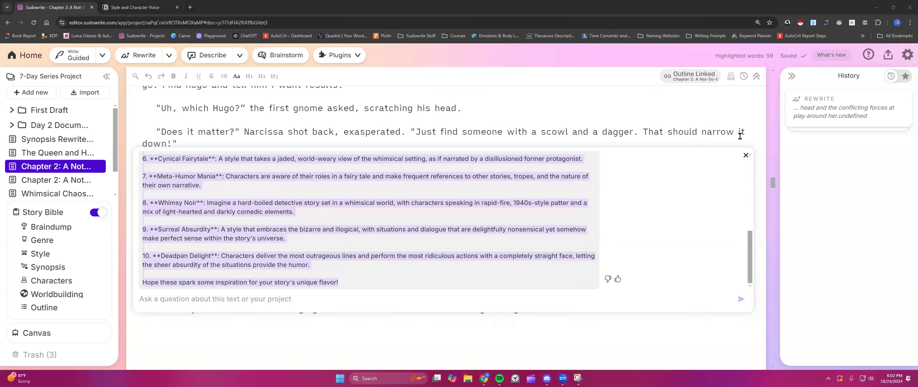
{"action": "left_click", "coordinate": [58, 212]}
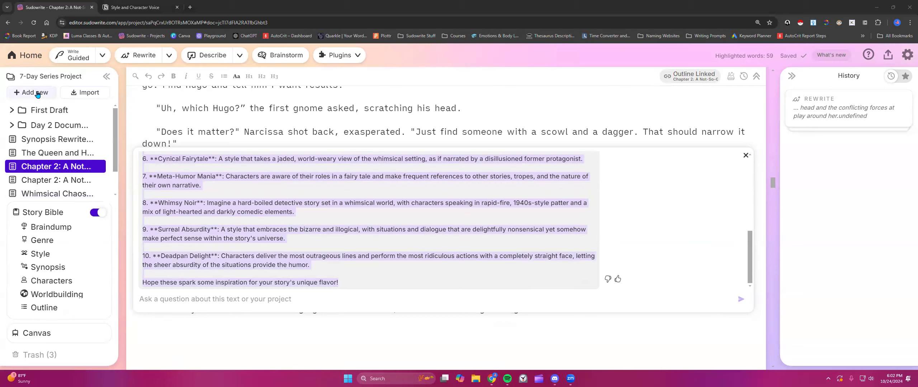
Create a blank document in the 7-Day Series Project and paste the copied Quick Chat exchange into it.
{"action": "left_click", "coordinate": [33, 92]}
{"action": "left_click", "coordinate": [37, 126]}
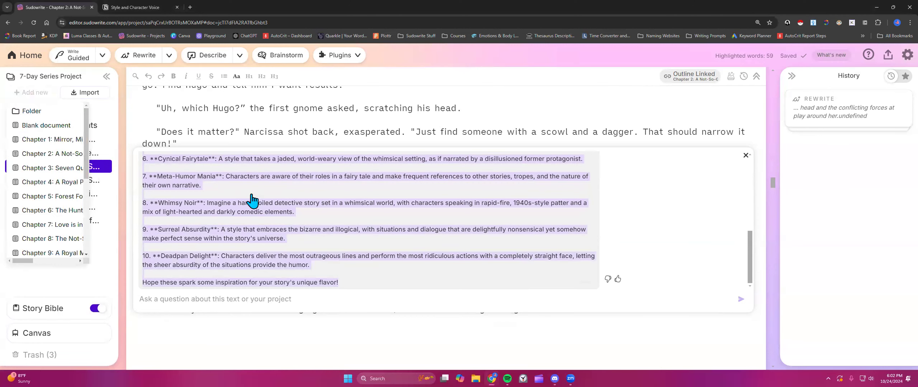
{"action": "left_click", "coordinate": [185, 125]}
{"action": "right_click", "coordinate": [194, 127]}
{"action": "left_click", "coordinate": [234, 210]}
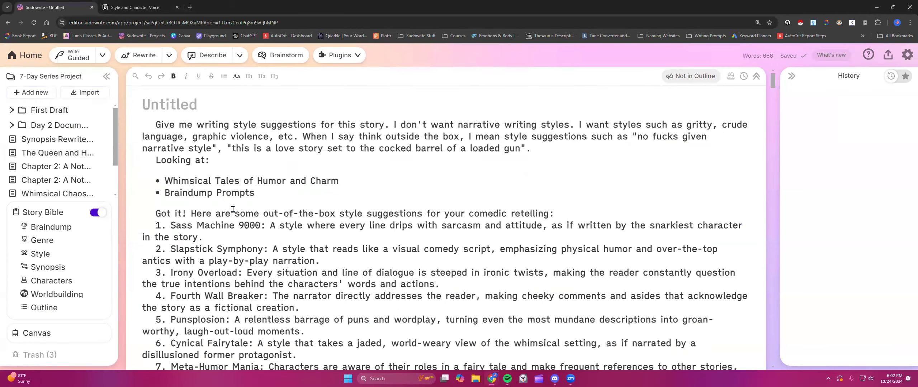
{"action": "scroll", "coordinate": [233, 209], "scroll_direction": "down", "scroll_amount": 6}
{"action": "scroll", "coordinate": [233, 209], "scroll_direction": "down", "scroll_amount": 4}
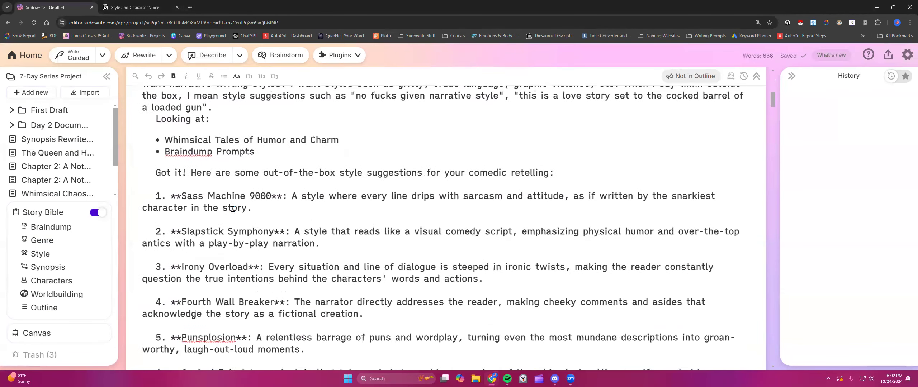
{"action": "scroll", "coordinate": [233, 209], "scroll_direction": "down", "scroll_amount": 2}
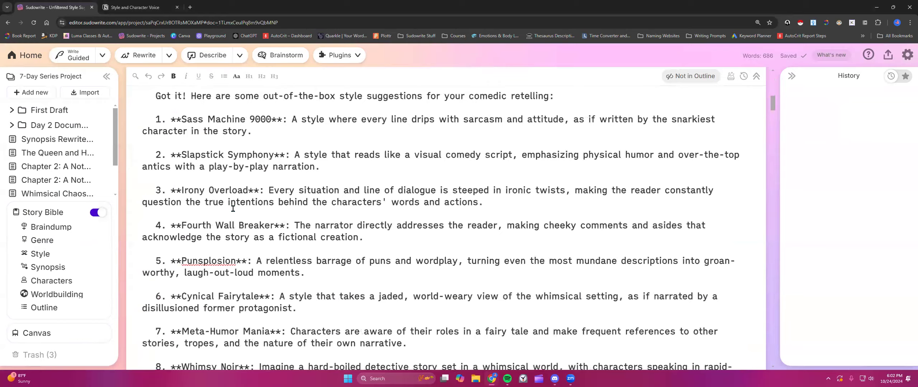
Switch to Google Docs in a new browser tab, create a blank document, and paste the copied exchange into it.
{"action": "left_click", "coordinate": [190, 7]}
{"action": "left_click", "coordinate": [459, 181]}
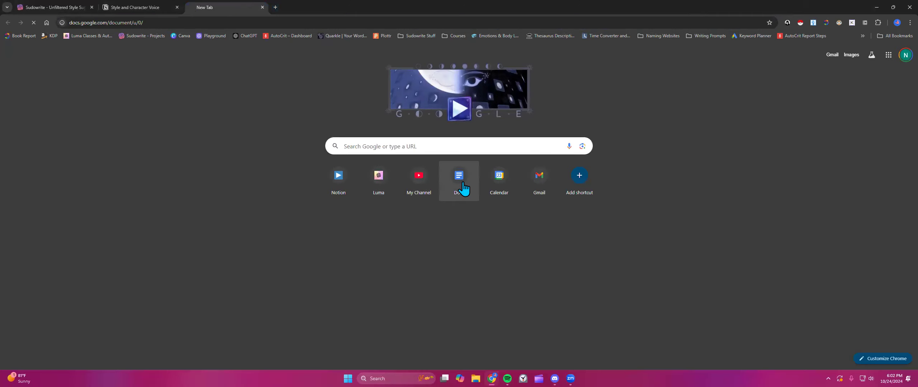
{"action": "left_click", "coordinate": [235, 140]}
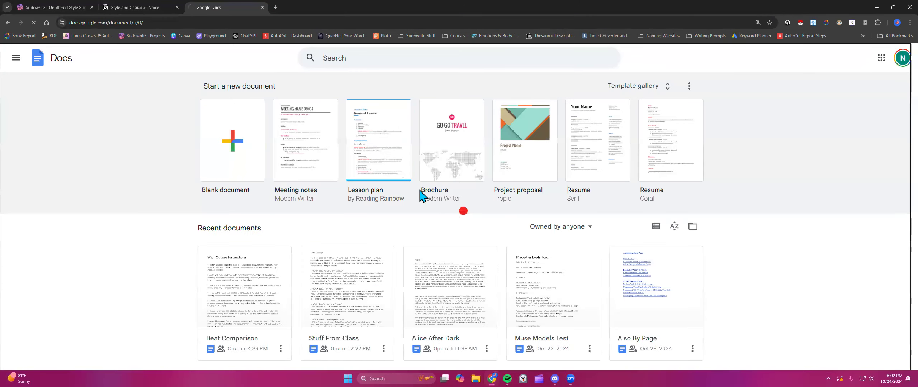
{"action": "right_click", "coordinate": [365, 168]}
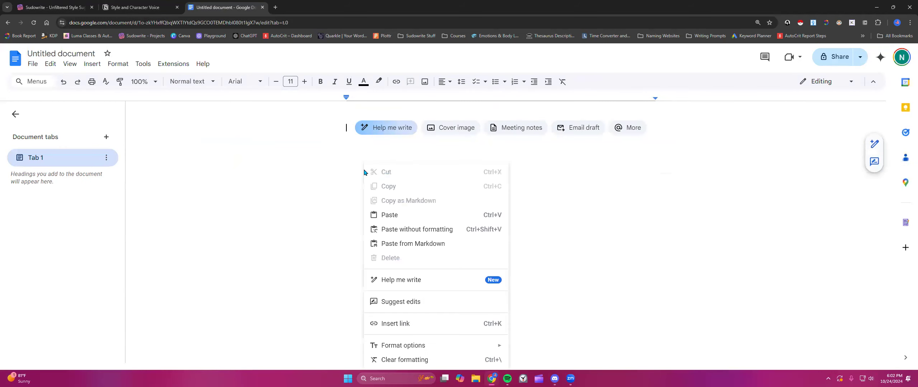
{"action": "left_click", "coordinate": [397, 215]}
Rename the document as "Writing Style Suggestions".
{"action": "left_click", "coordinate": [80, 53]}
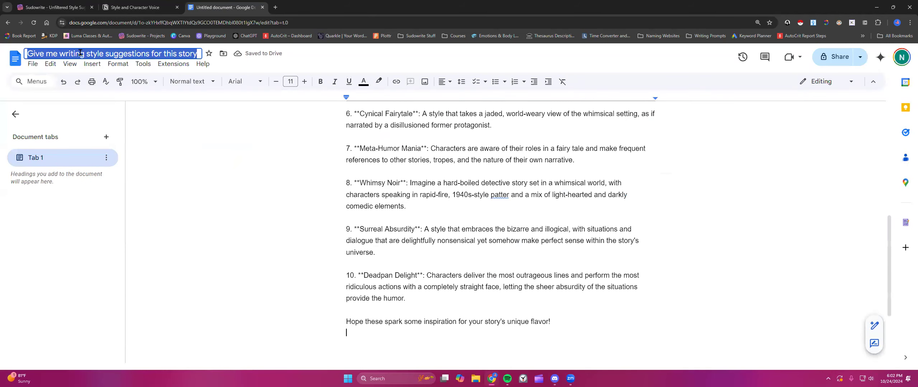
{"action": "type", "text": "Writing STyle"}
{"action": "key", "text": "BackSpace"}
{"action": "key", "text": "BackSpace"}
{"action": "key", "text": "BackSpace"}
{"action": "key", "text": "BackSpace"}
{"action": "key", "text": "BackSpace"}
{"action": "type", "text": "tyle Suggestions"}
{"action": "left_click", "coordinate": [365, 187]}
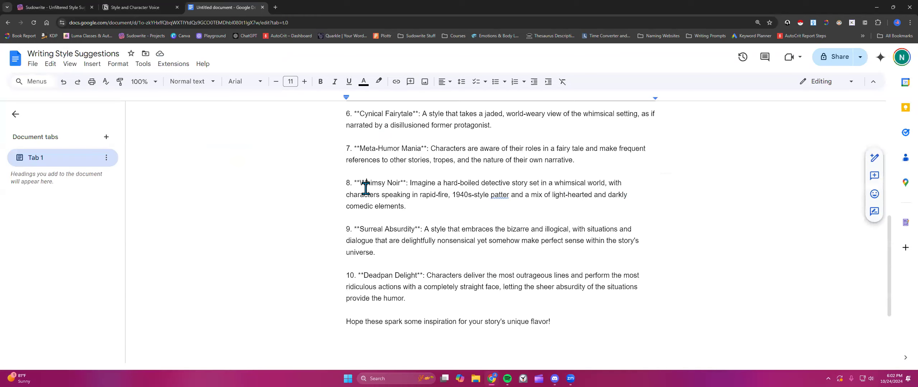
Share the document so that anyone with the link can view it, and copy its link.
{"action": "scroll", "coordinate": [408, 198], "scroll_direction": "up", "scroll_amount": 8}
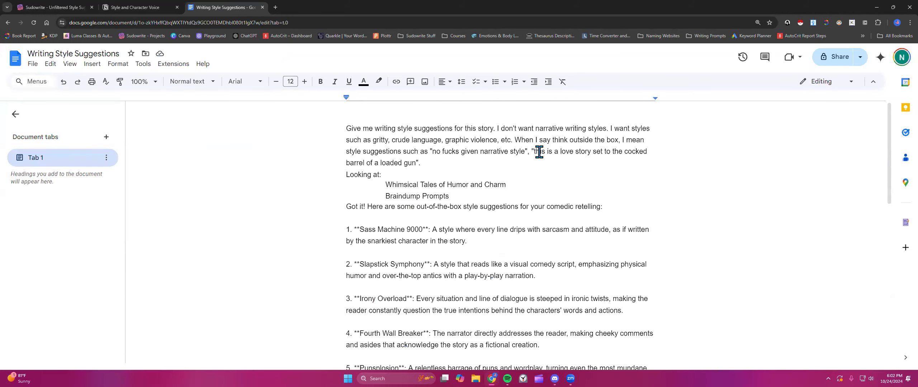
{"action": "left_click", "coordinate": [831, 56]}
{"action": "left_click", "coordinate": [398, 298]}
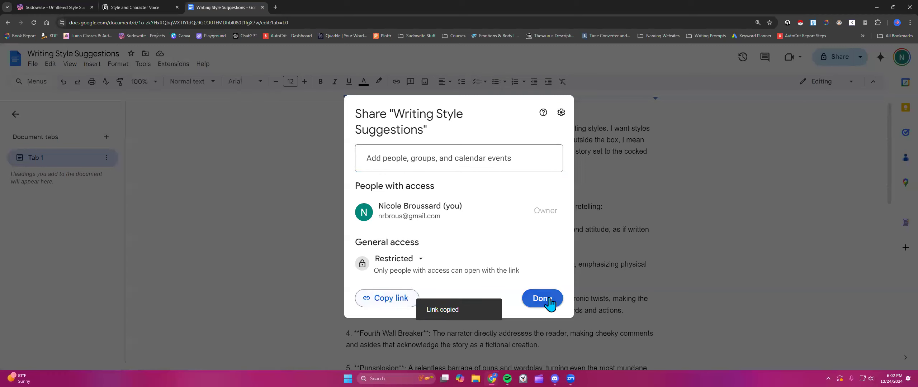
{"action": "left_click", "coordinate": [409, 260]}
{"action": "left_click", "coordinate": [418, 298]}
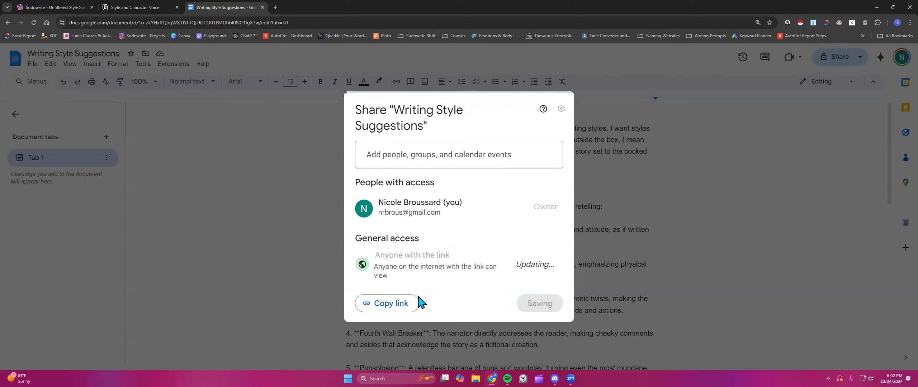
{"action": "left_click", "coordinate": [391, 303]}
{"action": "left_click", "coordinate": [533, 304]}
Restore the missing "**W" at the start of "Whimsy Noir" in suggestion 8.
{"action": "scroll", "coordinate": [771, 299], "scroll_direction": "down", "scroll_amount": 4}
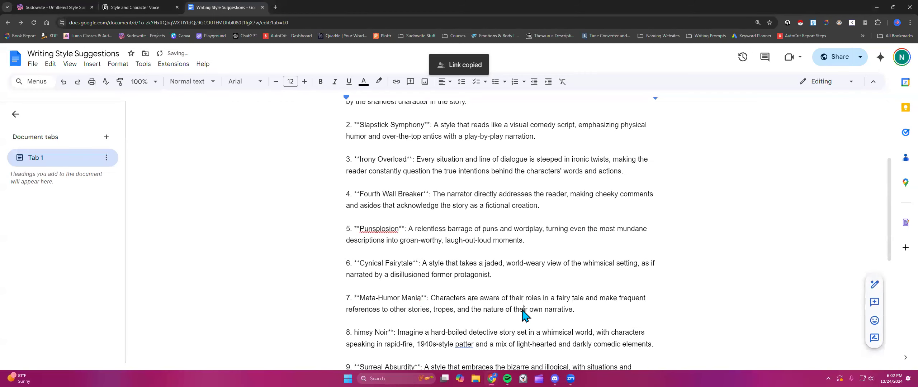
{"action": "type", "text": "**W"}
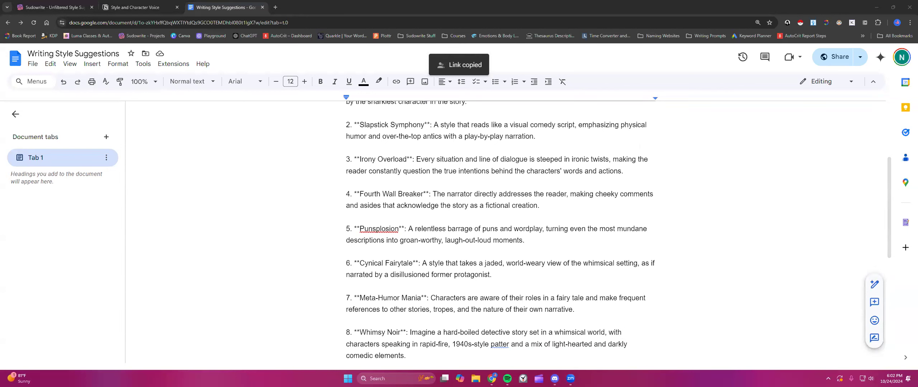
Insert two line breaks after the prompt paragraph ending "loaded gun" and one after the "Braindump Prompts" bullet.
{"action": "scroll", "coordinate": [573, 261], "scroll_direction": "up", "scroll_amount": 1}
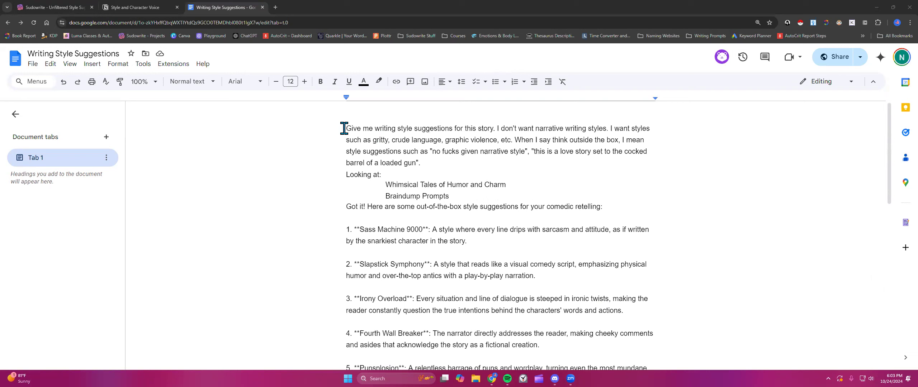
{"action": "double_click", "coordinate": [429, 162]}
{"action": "key", "text": "Return"}
{"action": "key", "text": "Return"}
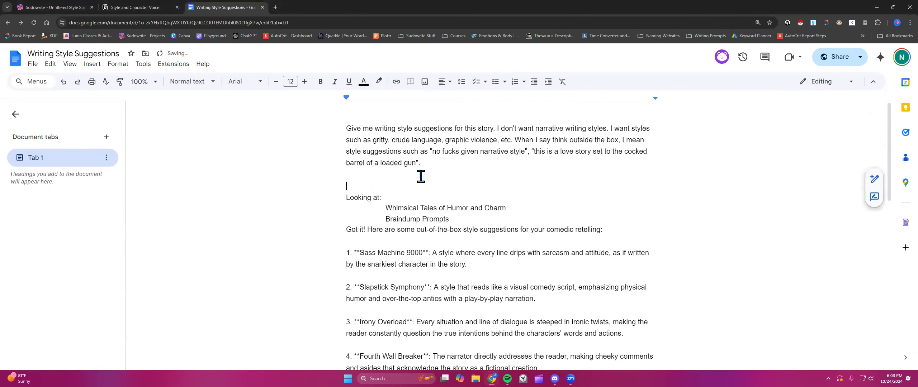
{"action": "left_click", "coordinate": [486, 222]}
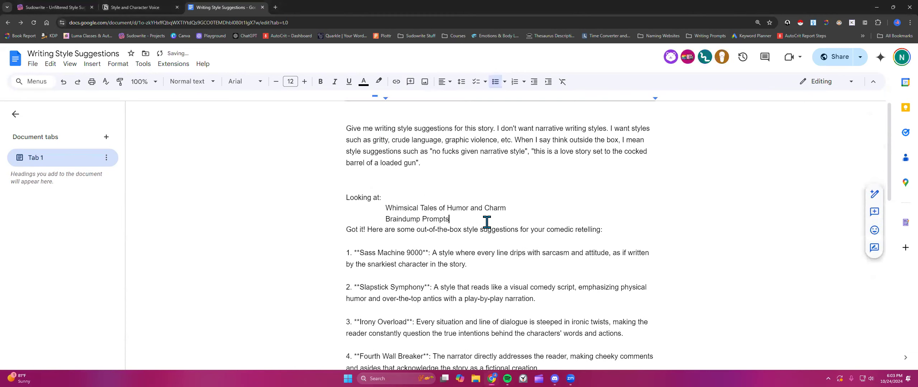
{"action": "key", "text": "Return"}
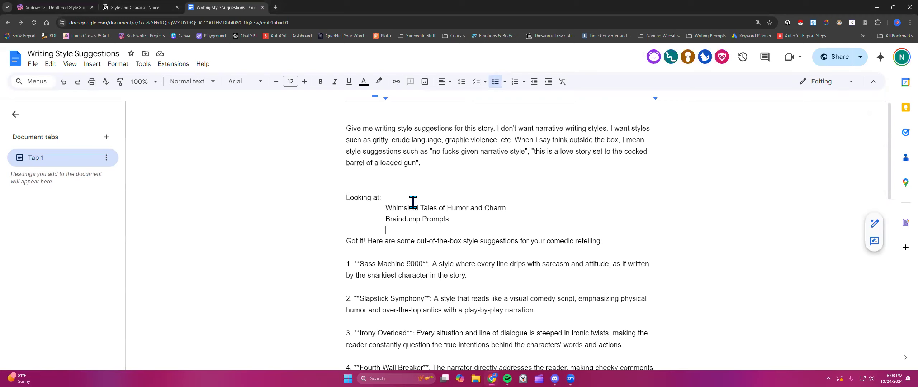
Read through the ten style suggestions, examining Punsplosion, Cynical Fairytale and Deadpan Delight, down to the closing line.
{"action": "scroll", "coordinate": [412, 206], "scroll_direction": "down", "scroll_amount": 3}
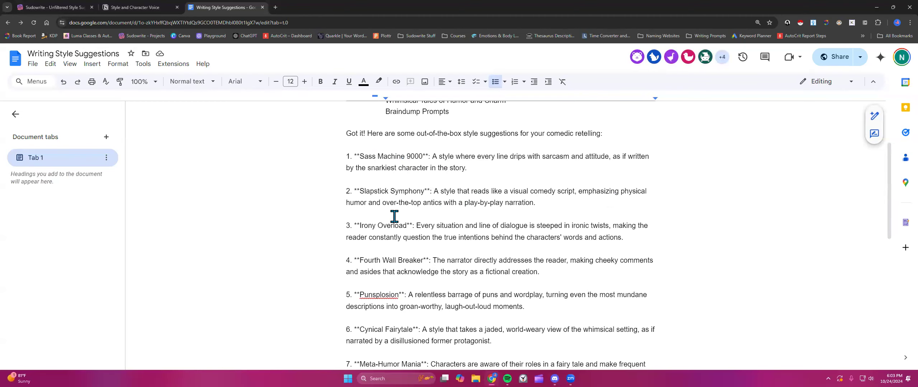
{"action": "scroll", "coordinate": [394, 216], "scroll_direction": "down", "scroll_amount": 1}
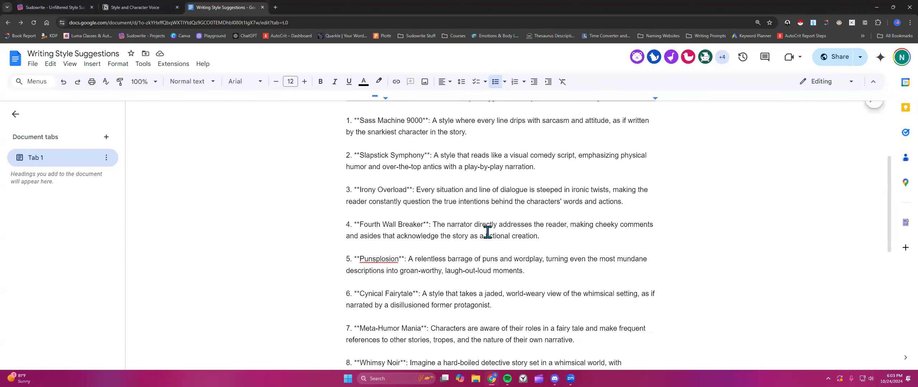
{"action": "scroll", "coordinate": [482, 230], "scroll_direction": "down", "scroll_amount": 2}
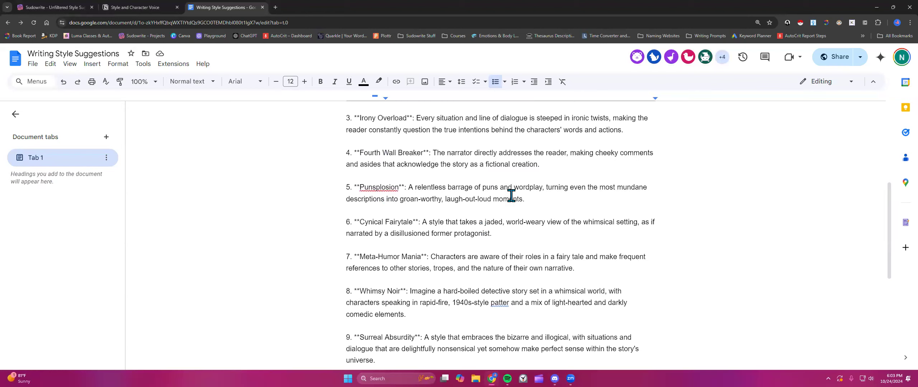
{"action": "double_click", "coordinate": [374, 189]}
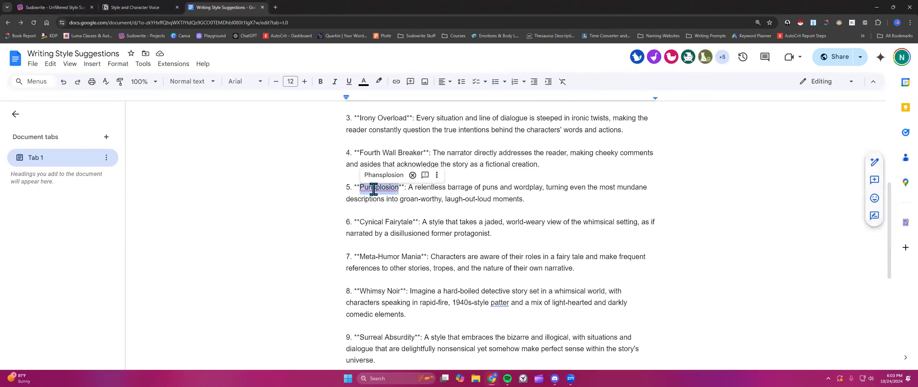
{"action": "left_click", "coordinate": [406, 210]}
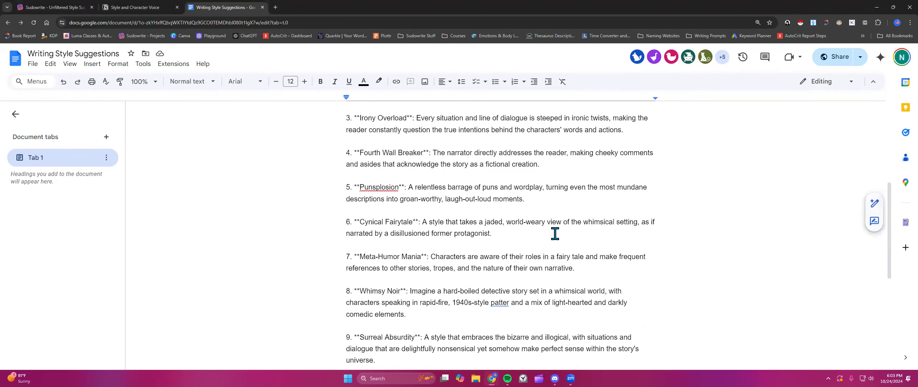
{"action": "scroll", "coordinate": [555, 233], "scroll_direction": "down", "scroll_amount": 1}
{"action": "left_click_drag", "start_coordinate": [353, 183], "coordinate": [506, 197]}
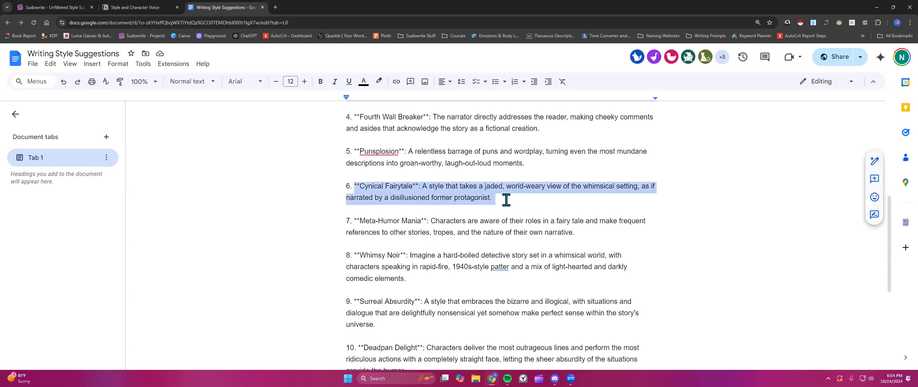
{"action": "left_click", "coordinate": [506, 199]}
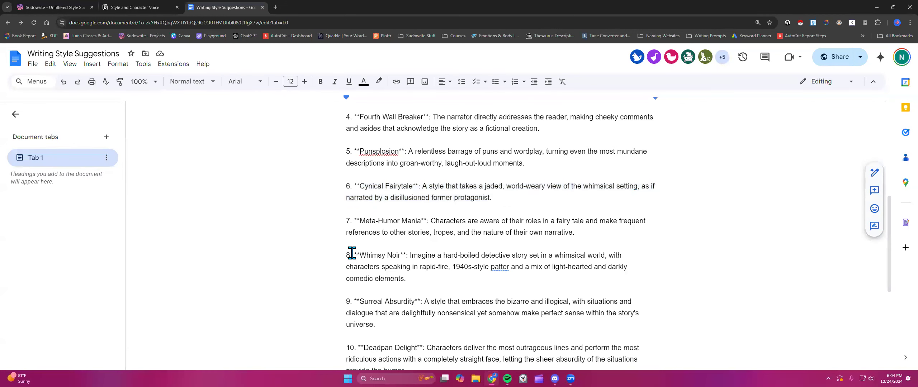
{"action": "scroll", "coordinate": [353, 251], "scroll_direction": "down", "scroll_amount": 1}
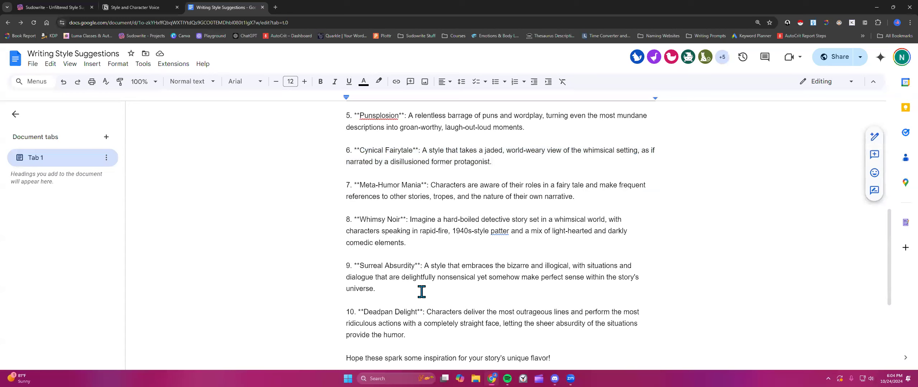
{"action": "scroll", "coordinate": [416, 284], "scroll_direction": "down", "scroll_amount": 1}
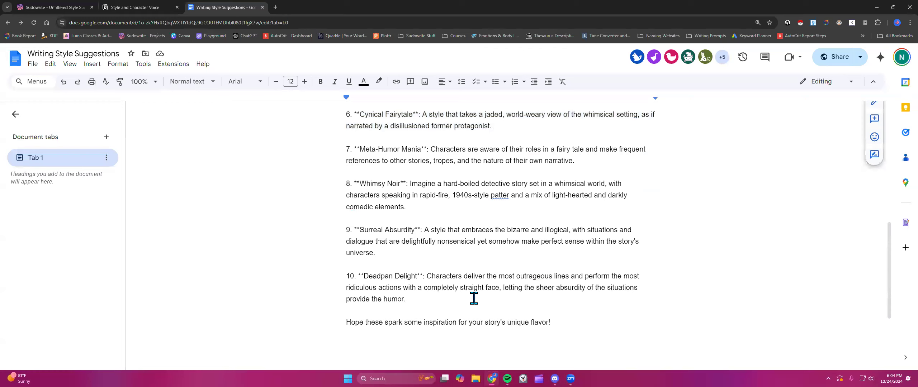
{"action": "double_click", "coordinate": [369, 276]}
{"action": "left_click_drag", "start_coordinate": [397, 277], "coordinate": [424, 276]}
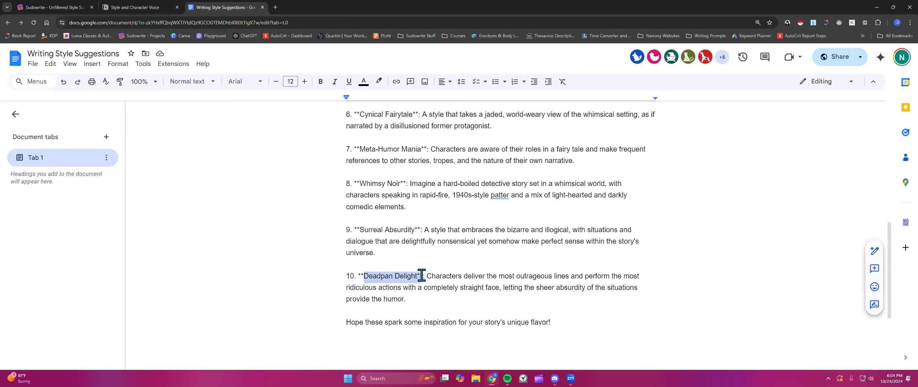
{"action": "left_click", "coordinate": [428, 303]}
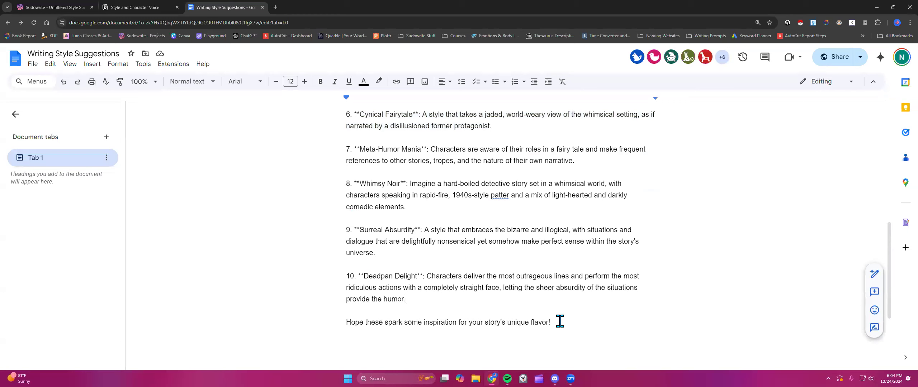
Copy the document's entire text, from the opening prompt through the closing line about the story's unique flavor.
{"action": "left_click_drag", "start_coordinate": [558, 319], "coordinate": [348, 130]}
{"action": "right_click", "coordinate": [366, 140]}
{"action": "left_click", "coordinate": [405, 118]}
Switch to the Style and Character Voice page in Notion and add the line "From Snow White retelling session:" at its end, followed by an empty line.
{"action": "left_click", "coordinate": [162, 7]}
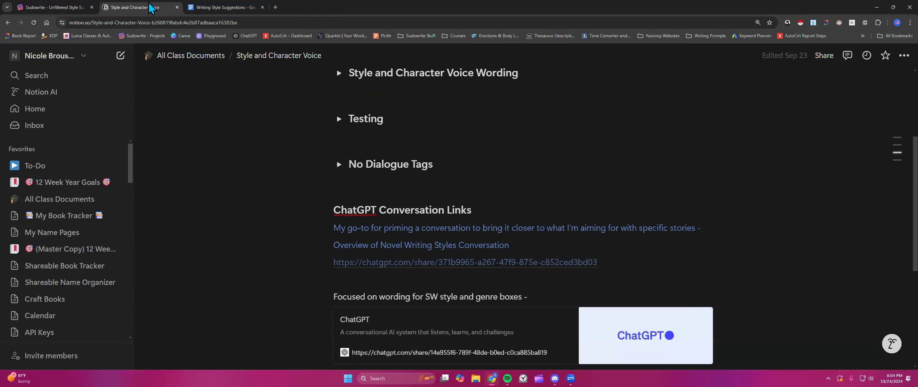
{"action": "scroll", "coordinate": [292, 181], "scroll_direction": "up", "scroll_amount": 2}
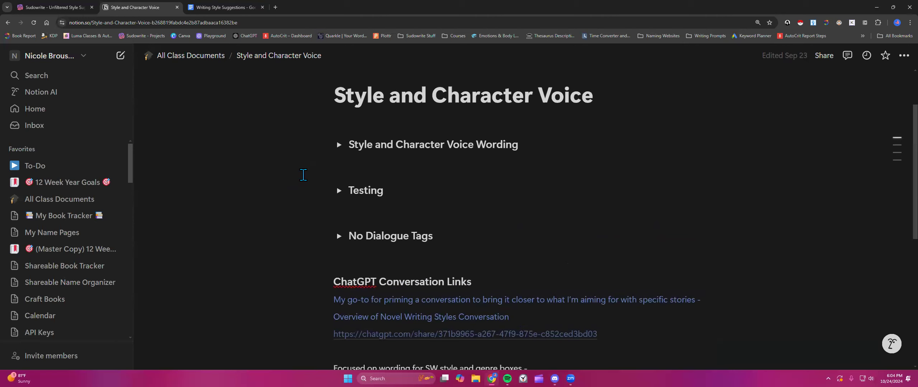
{"action": "scroll", "coordinate": [332, 173], "scroll_direction": "down", "scroll_amount": 7}
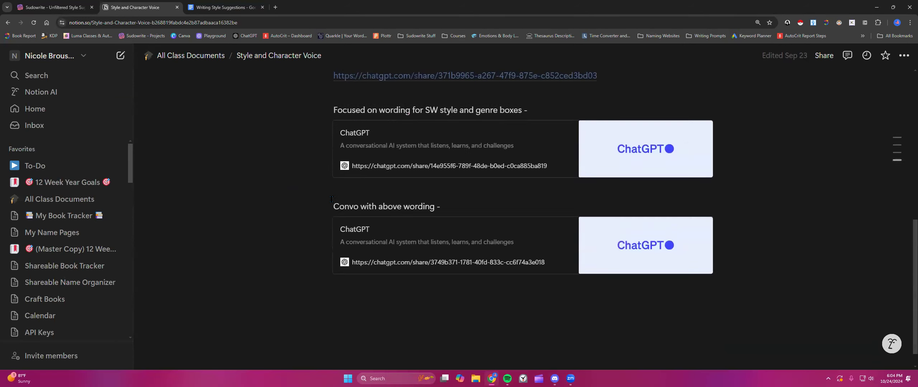
{"action": "scroll", "coordinate": [330, 199], "scroll_direction": "down", "scroll_amount": 1}
{"action": "left_click", "coordinate": [400, 287]}
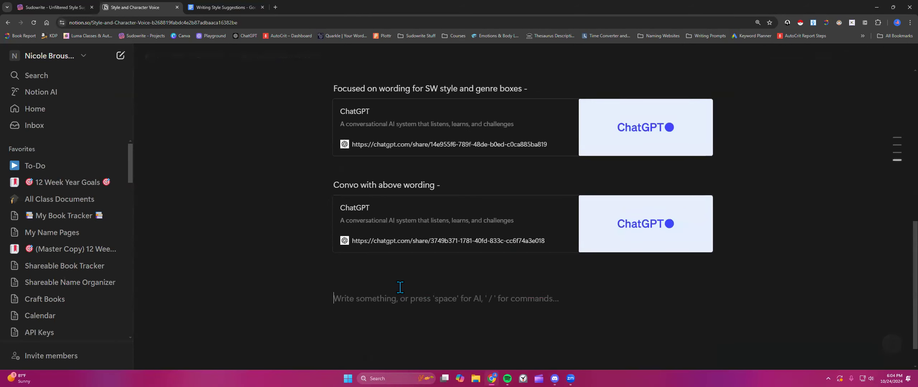
{"action": "type", "text": "From"}
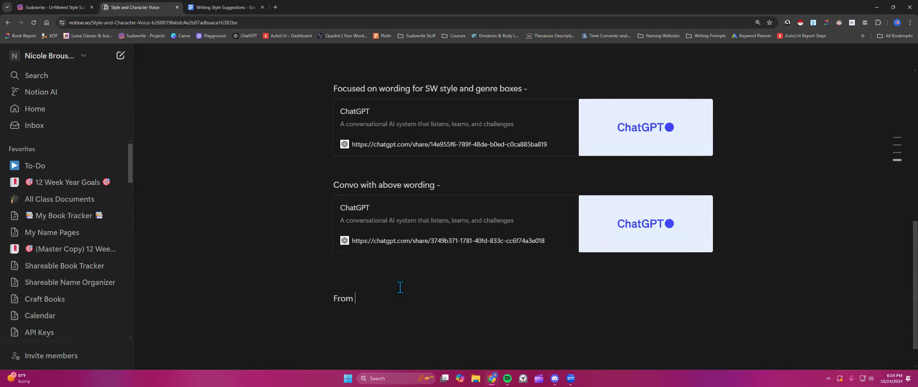
{"action": "type", "text": " Snow White retelling session:"}
{"action": "key", "text": "Return"}
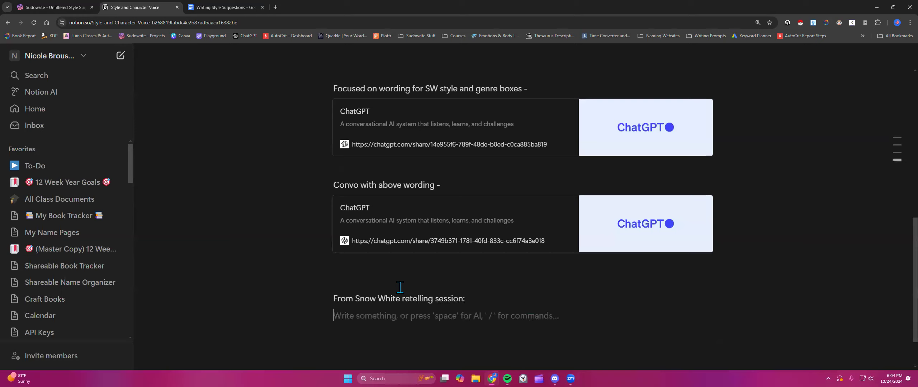
Paste the copied suggestions under "From Snow White retelling session:" and add the line "Prompt for Quick Chat:" above the prompt paragraph.
{"action": "key", "text": "ctrl+v"}
{"action": "scroll", "coordinate": [391, 276], "scroll_direction": "down", "scroll_amount": 2}
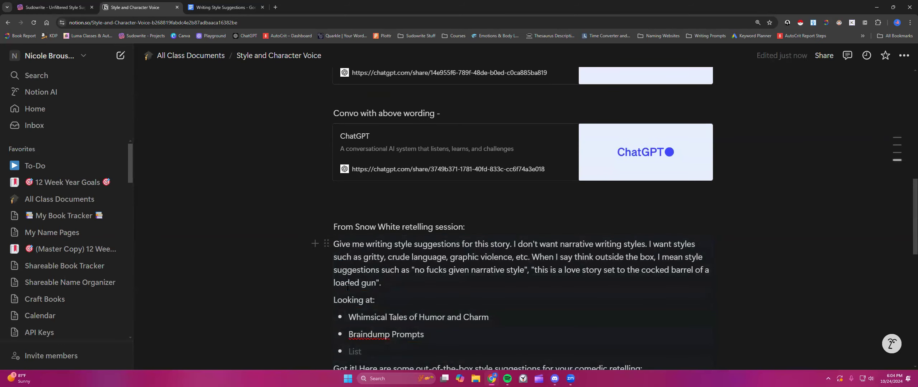
{"action": "type", "text": "Prompt for Qui"}
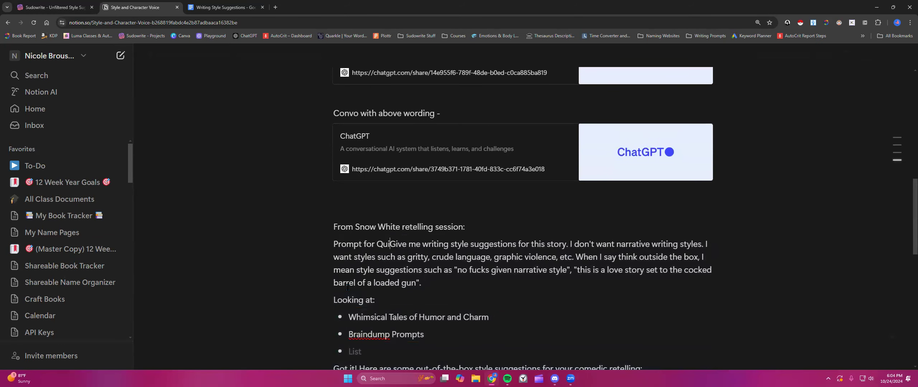
{"action": "type", "text": "ck Chat"}
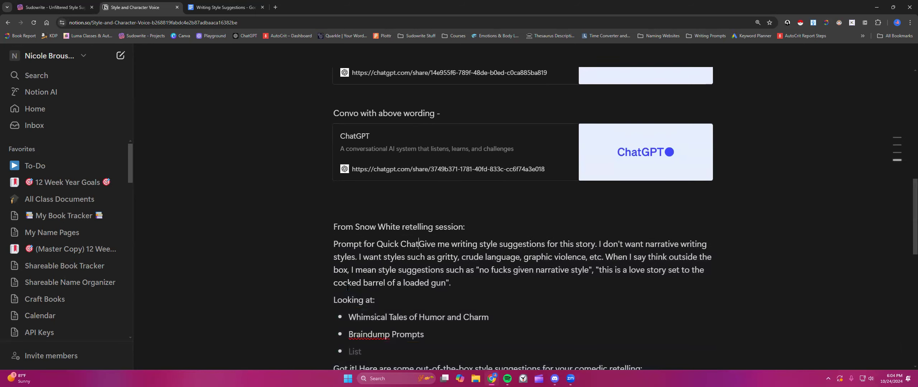
{"action": "type", "text": ":"}
{"action": "key", "text": "Return"}
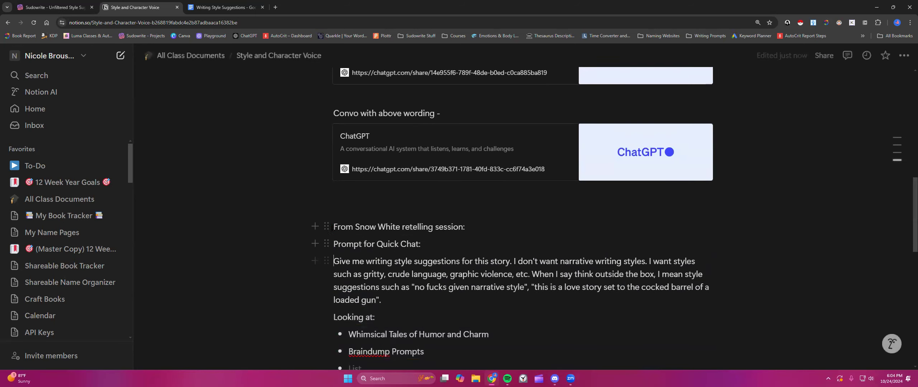
Turn the line "From Snow White retelling session:" into a Toggle heading 3 containing the pasted text.
{"action": "left_click", "coordinate": [326, 227]}
{"action": "scroll", "coordinate": [361, 237], "scroll_direction": "down", "scroll_amount": 10}
{"action": "left_click", "coordinate": [361, 236]}
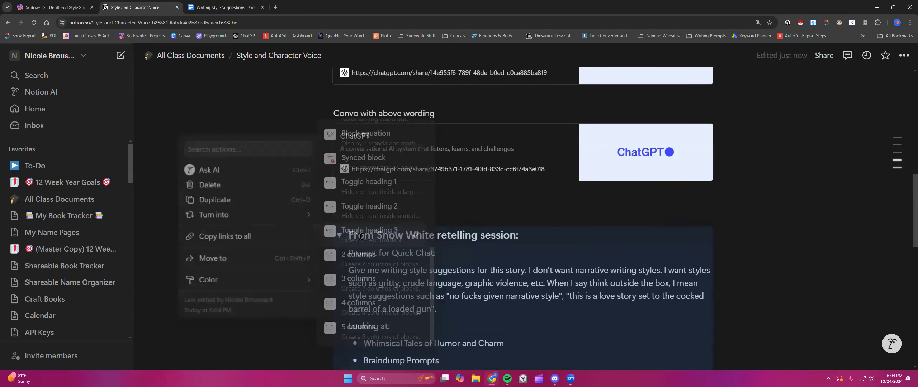
{"action": "scroll", "coordinate": [412, 238], "scroll_direction": "down", "scroll_amount": 2}
Insert an empty line after the prompt paragraph ending "loaded gun" and make "Prompt for Quick Chat:" bold.
{"action": "left_click", "coordinate": [434, 237]}
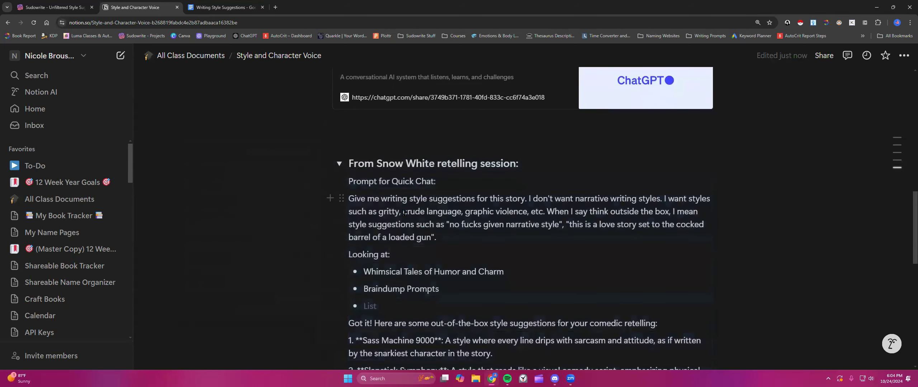
{"action": "key", "text": "Return"}
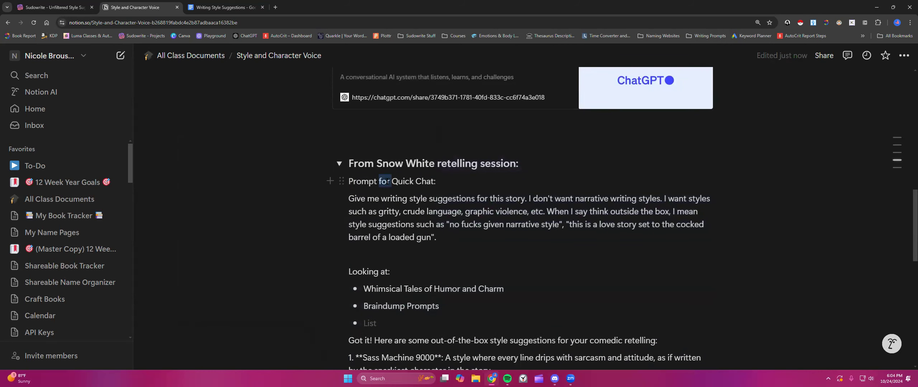
{"action": "triple_click", "coordinate": [385, 181]}
{"action": "left_click", "coordinate": [533, 158]}
{"action": "left_click", "coordinate": [451, 238]}
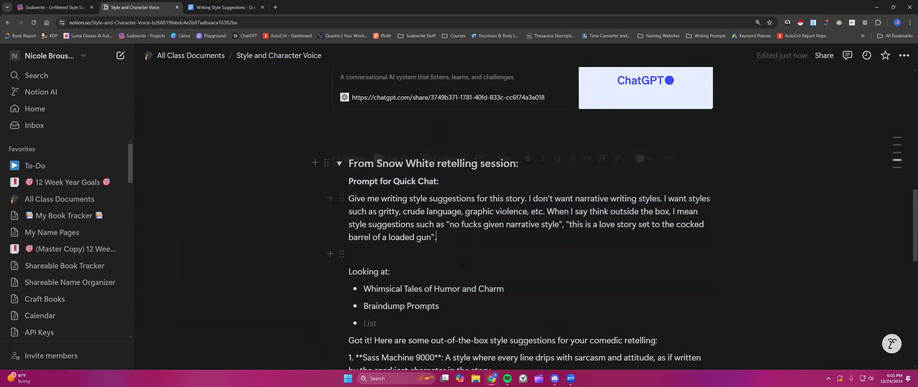
Delete the "Looking at:" line together with its bulleted list.
{"action": "scroll", "coordinate": [359, 233], "scroll_direction": "down", "scroll_amount": 2}
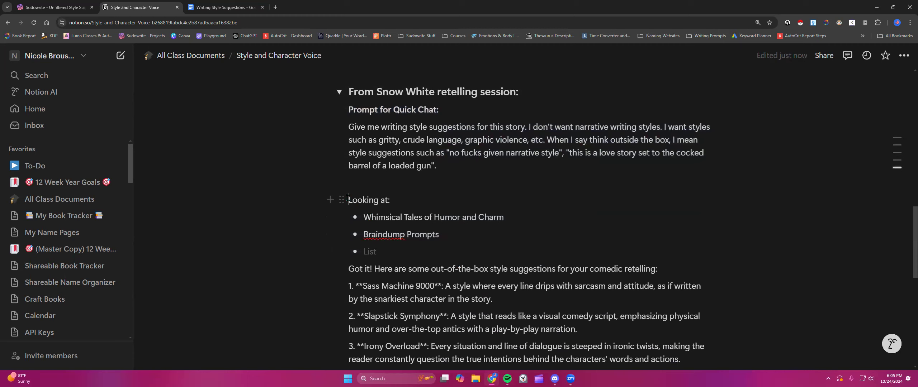
{"action": "left_click_drag", "start_coordinate": [349, 200], "coordinate": [388, 247]}
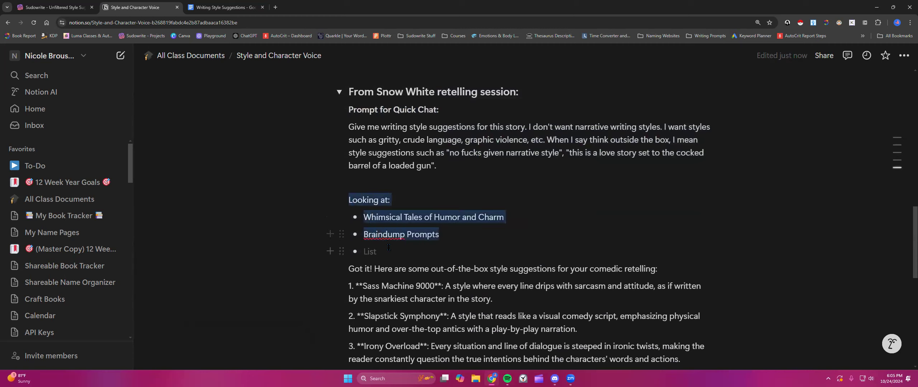
{"action": "key", "text": "BackSpace"}
{"action": "key", "text": "BackSpace"}
{"action": "scroll", "coordinate": [400, 229], "scroll_direction": "down", "scroll_amount": 1}
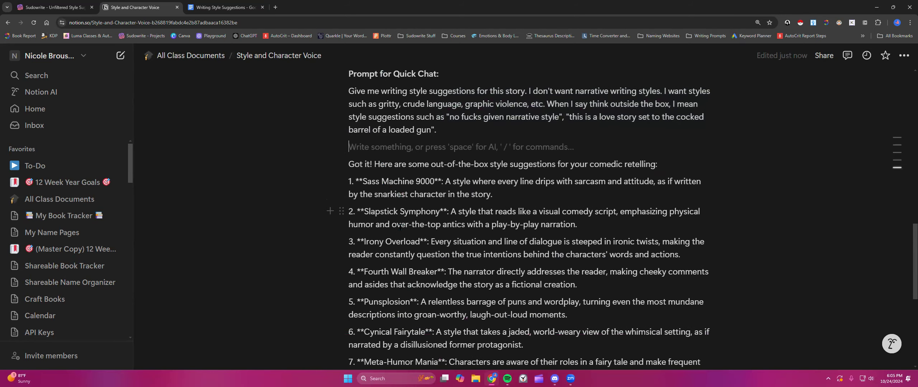
Select the "Got it!" introduction line, and delete the closing line about the story's unique flavor.
{"action": "left_click_drag", "start_coordinate": [348, 164], "coordinate": [588, 155]}
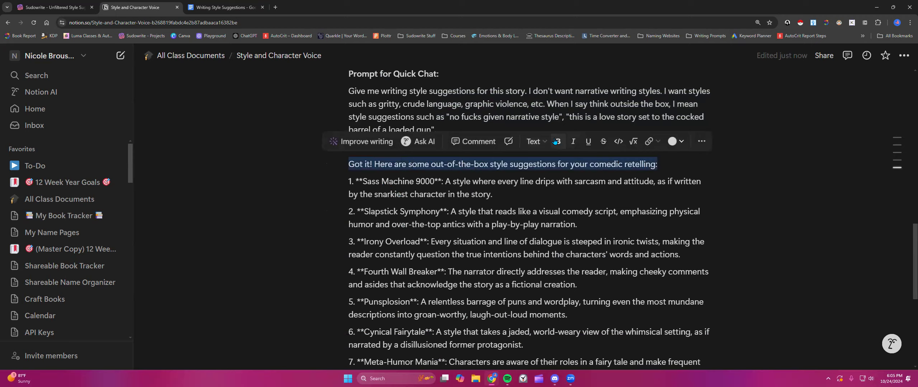
{"action": "scroll", "coordinate": [510, 222], "scroll_direction": "down", "scroll_amount": 7}
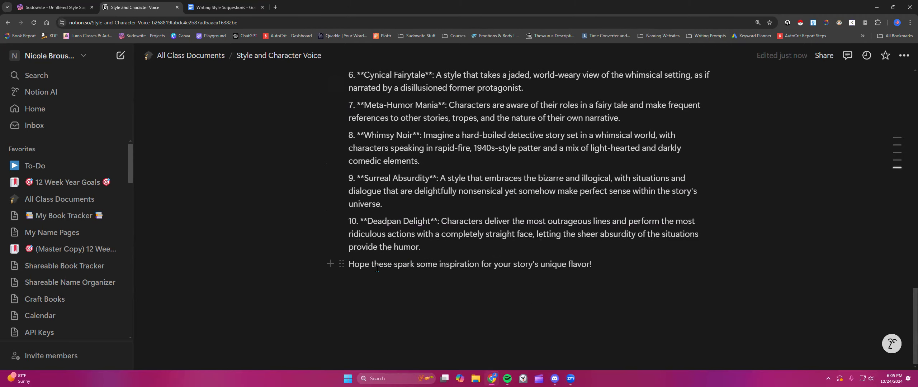
{"action": "left_click", "coordinate": [342, 264]}
{"action": "left_click", "coordinate": [274, 236]}
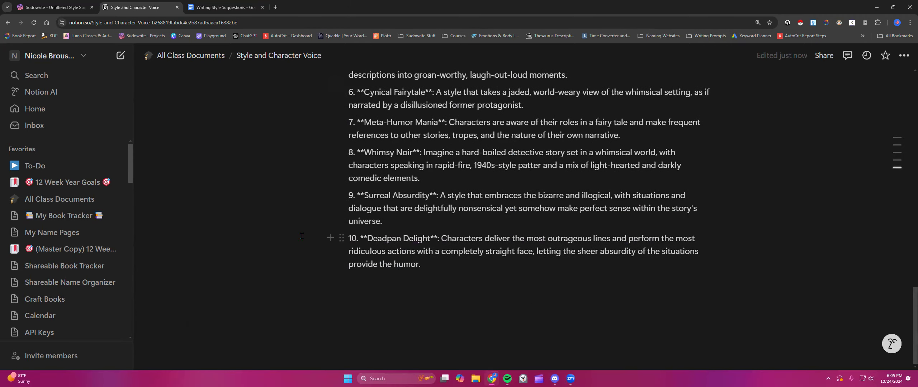
Remove the double asterisks around "Deadpan Delight" in the tenth suggestion.
{"action": "left_click", "coordinate": [365, 238]}
{"action": "key", "text": "BackSpace"}
{"action": "key", "text": "BackSpace"}
{"action": "left_click", "coordinate": [430, 238]}
{"action": "key", "text": "BackSpace"}
{"action": "key", "text": "BackSpace"}
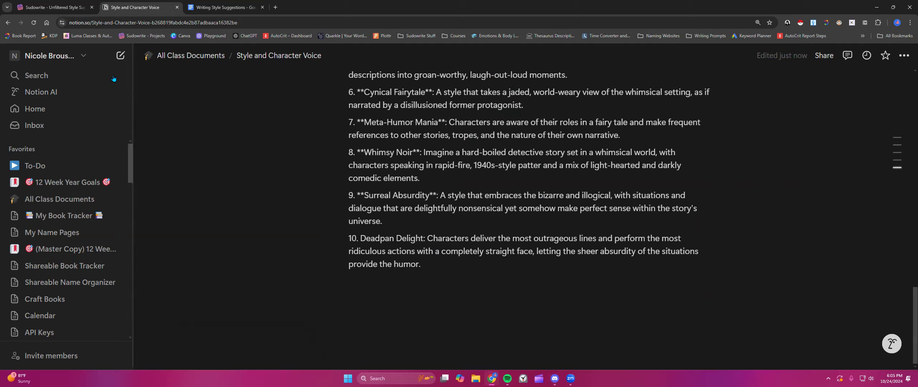
Switch to Sudowrite and open the Chapter Generator in the second "Chapter 2: A Not-So-Great Escape" document.
{"action": "key", "text": "ctrl+shift+Tab"}
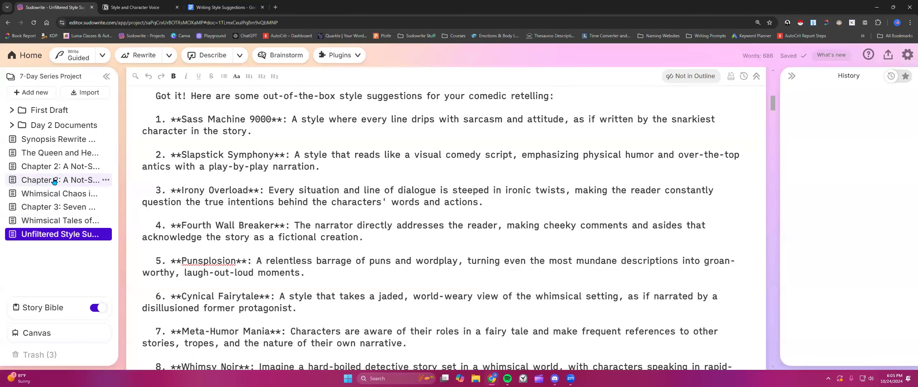
{"action": "left_click", "coordinate": [61, 180]}
{"action": "left_click", "coordinate": [731, 76]}
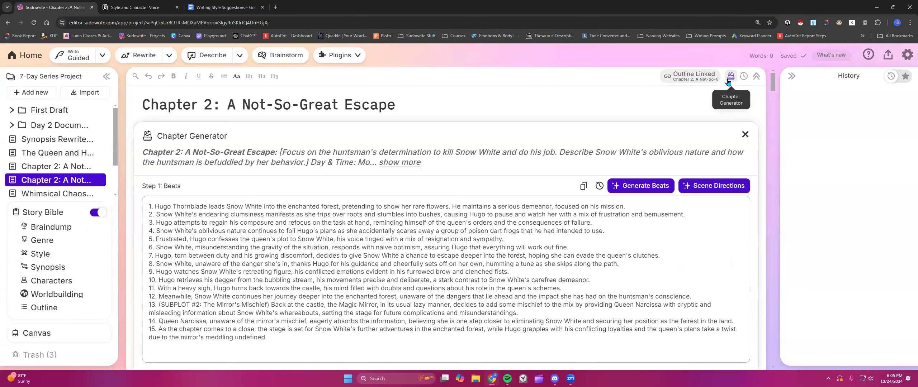
{"action": "left_click", "coordinate": [151, 203]}
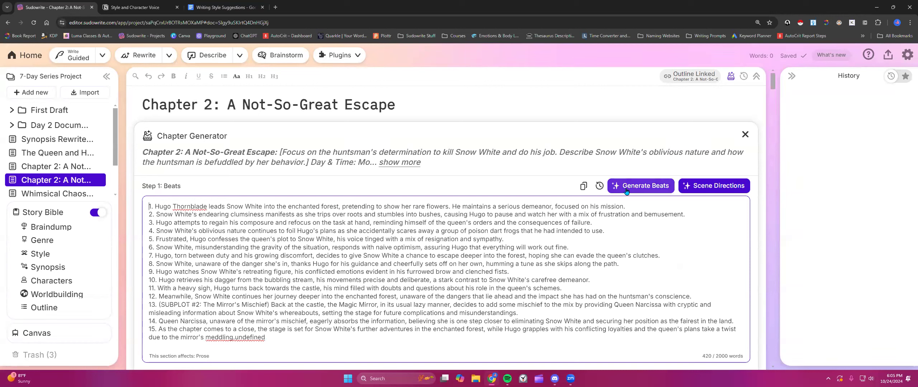
{"action": "key", "text": "Return"}
{"action": "key", "text": "Return"}
{"action": "left_click", "coordinate": [173, 206]}
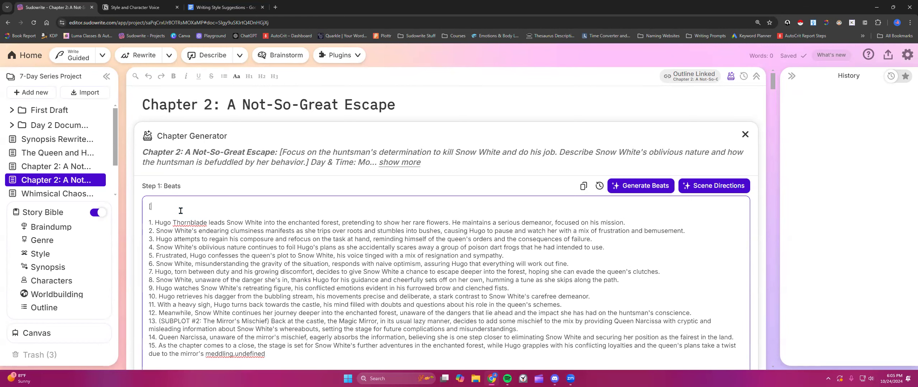
{"action": "left_click", "coordinate": [150, 222]}
{"action": "key", "text": "BackSpace"}
{"action": "key", "text": "BackSpace"}
{"action": "scroll", "coordinate": [353, 255], "scroll_direction": "down", "scroll_amount": 1}
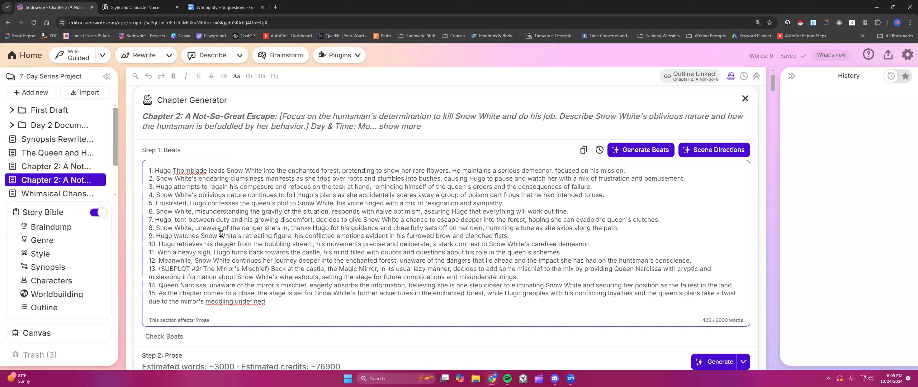
Examine the Chapter 1 and Chapter 2 entries in the Story Bible outline and return to Chapter 2's beats.
{"action": "left_click", "coordinate": [53, 313]}
{"action": "left_click", "coordinate": [54, 312]}
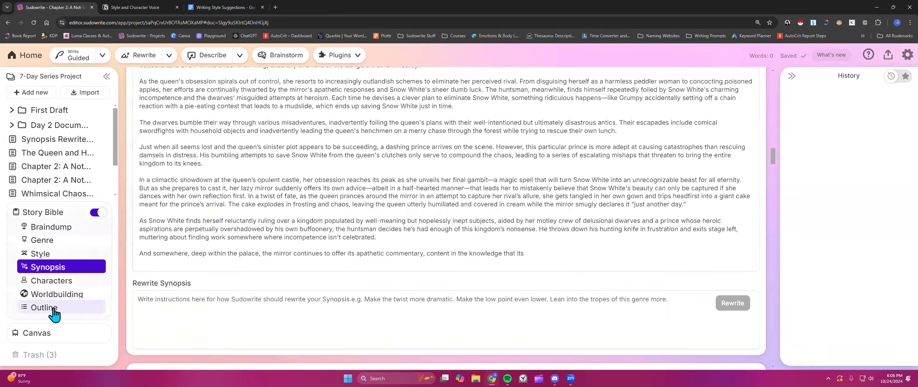
{"action": "left_click", "coordinate": [135, 177]}
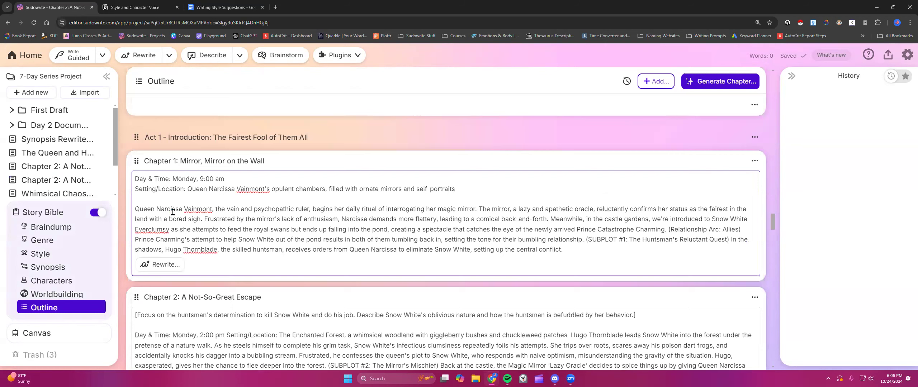
{"action": "scroll", "coordinate": [173, 213], "scroll_direction": "up", "scroll_amount": 20}
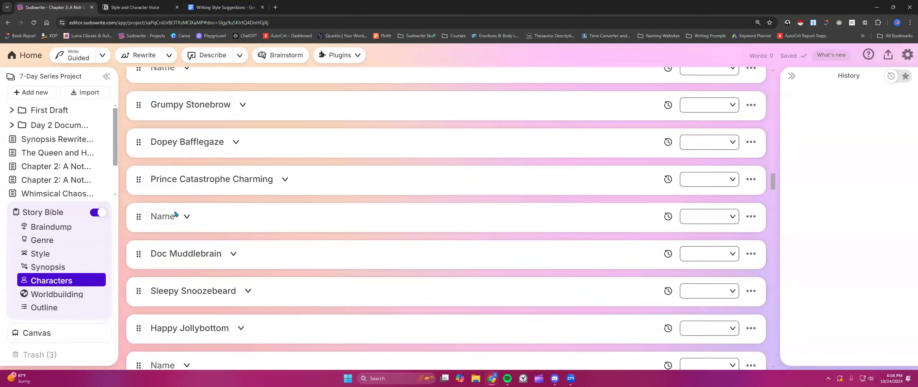
{"action": "scroll", "coordinate": [174, 215], "scroll_direction": "up", "scroll_amount": 10}
{"action": "scroll", "coordinate": [180, 212], "scroll_direction": "up", "scroll_amount": 20}
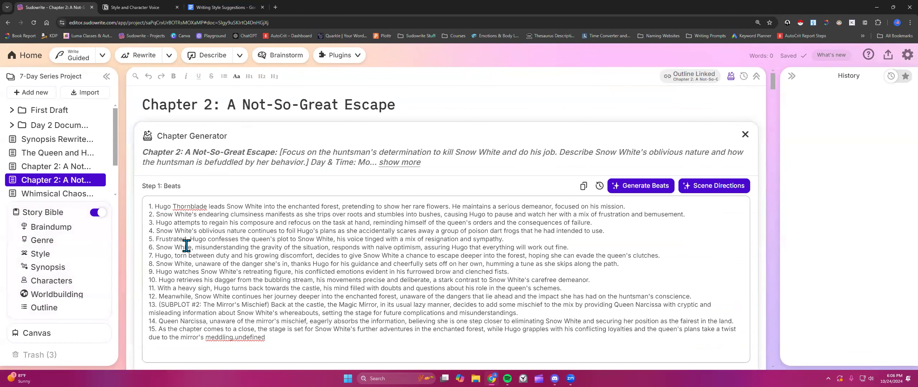
Start a bracketed instruction with "[" above the first Chapter 2 beat, separated from it by an empty line.
{"action": "left_click_drag", "start_coordinate": [149, 206], "coordinate": [292, 340]}
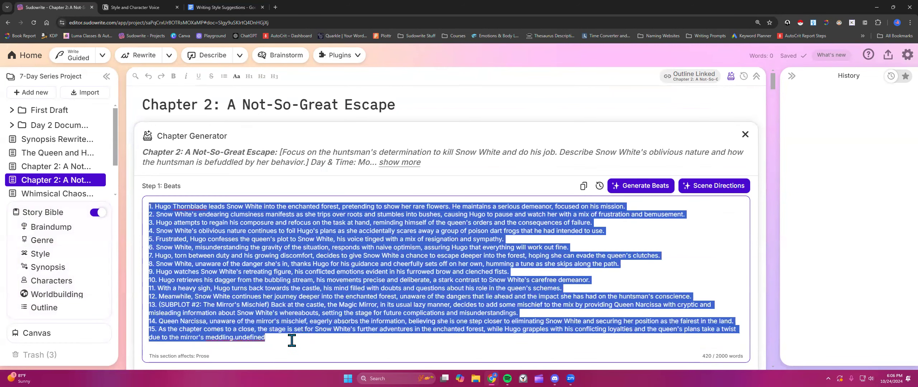
{"action": "left_click", "coordinate": [292, 341]}
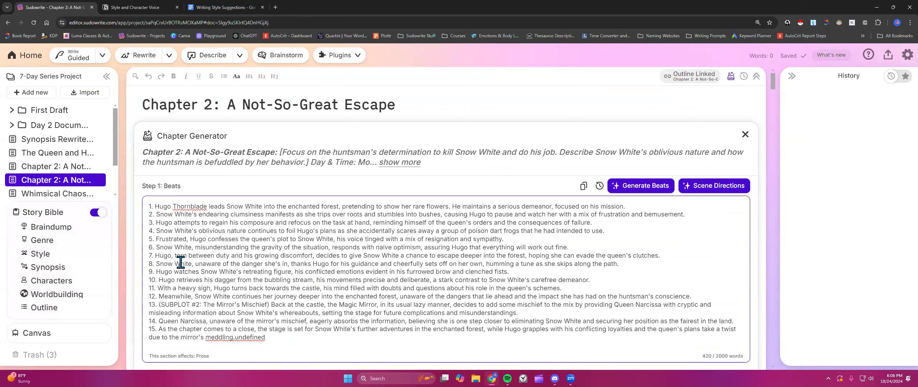
{"action": "key", "text": "ctrl+Home"}
{"action": "key", "text": "Return"}
{"action": "key", "text": "Return"}
{"action": "left_click", "coordinate": [174, 205]}
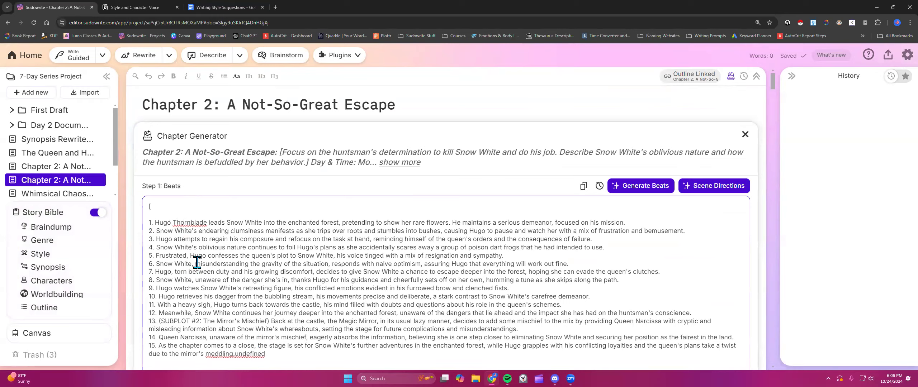
{"action": "scroll", "coordinate": [211, 257], "scroll_direction": "down", "scroll_amount": 2}
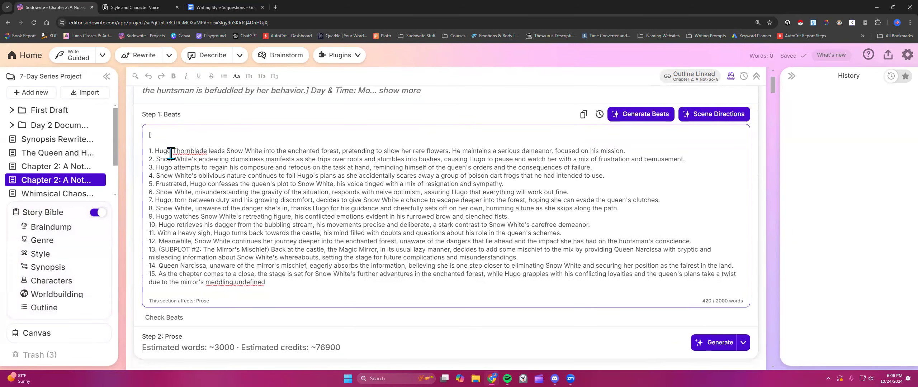
{"action": "left_click_drag", "start_coordinate": [171, 153], "coordinate": [229, 213]}
{"action": "left_click", "coordinate": [182, 135]}
{"action": "scroll", "coordinate": [233, 230], "scroll_direction": "down", "scroll_amount": 2}
{"action": "scroll", "coordinate": [233, 231], "scroll_direction": "down", "scroll_amount": 1}
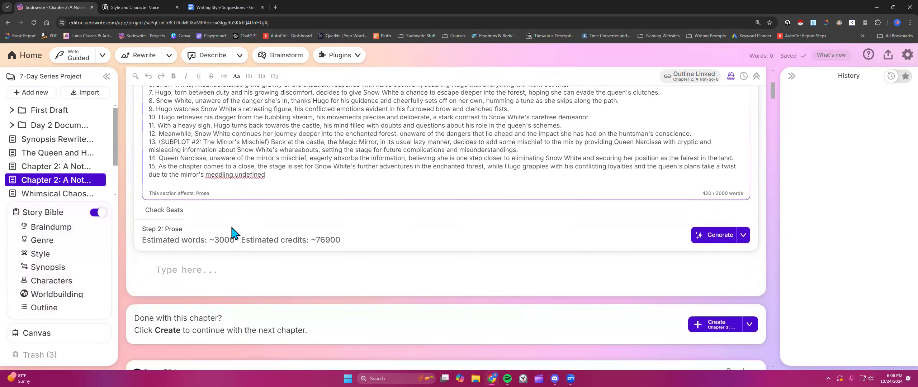
{"action": "scroll", "coordinate": [405, 178], "scroll_direction": "up", "scroll_amount": 2}
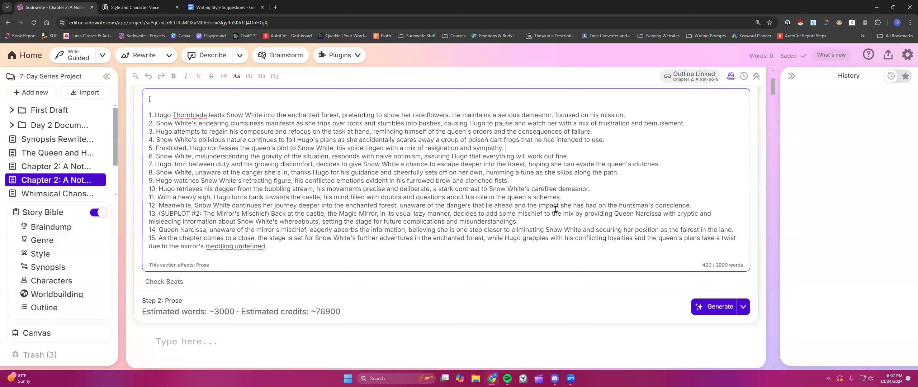
Delete the opening bracket and the empty lines above the first beat.
{"action": "left_click_drag", "start_coordinate": [153, 99], "coordinate": [142, 101]}
{"action": "key", "text": "Delete"}
{"action": "key", "text": "Delete"}
{"action": "key", "text": "Delete"}
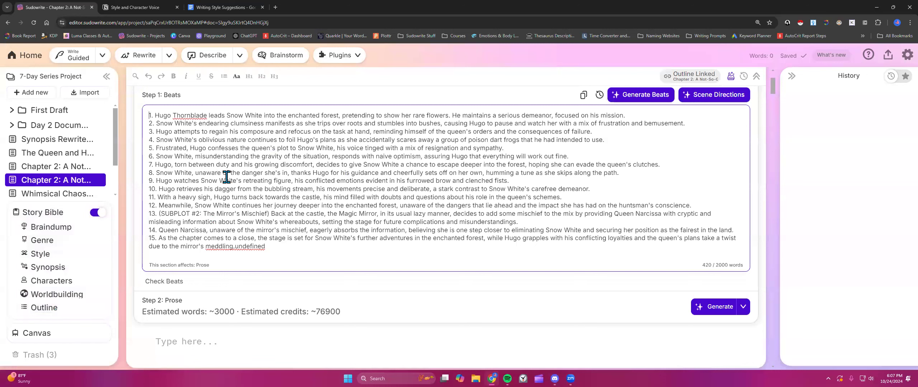
Delete the stray word "undefined" from the end of beat 15.
{"action": "left_click", "coordinate": [270, 246]}
{"action": "left_click_drag", "start_coordinate": [270, 245], "coordinate": [235, 246]}
{"action": "key", "text": "BackSpace"}
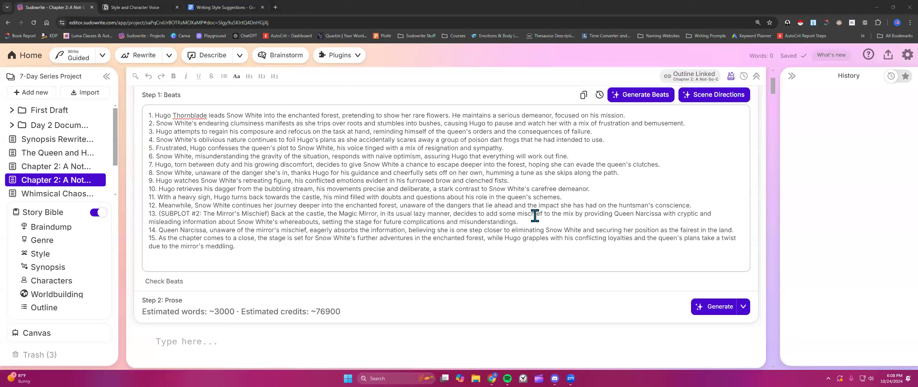
{"action": "left_click", "coordinate": [262, 246]}
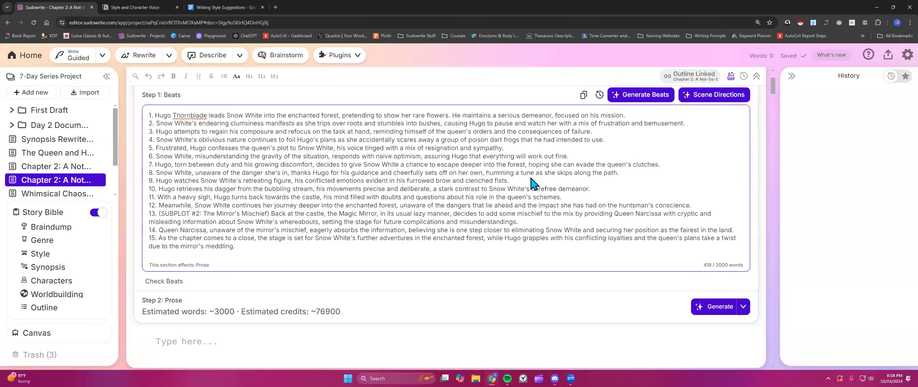
Switch to Notion, open 7-Day Beginner Series from All Class Documents, and examine the Day 5 to Day 7 rows of the schedule table.
{"action": "left_click", "coordinate": [136, 8]}
{"action": "left_click", "coordinate": [160, 56]}
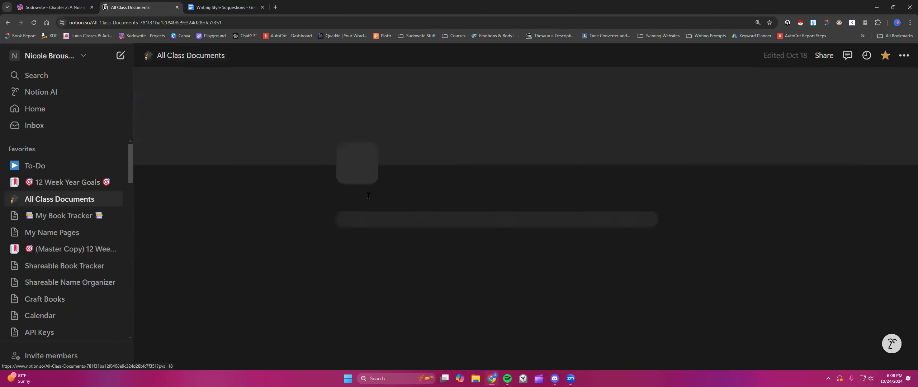
{"action": "left_click", "coordinate": [388, 307]}
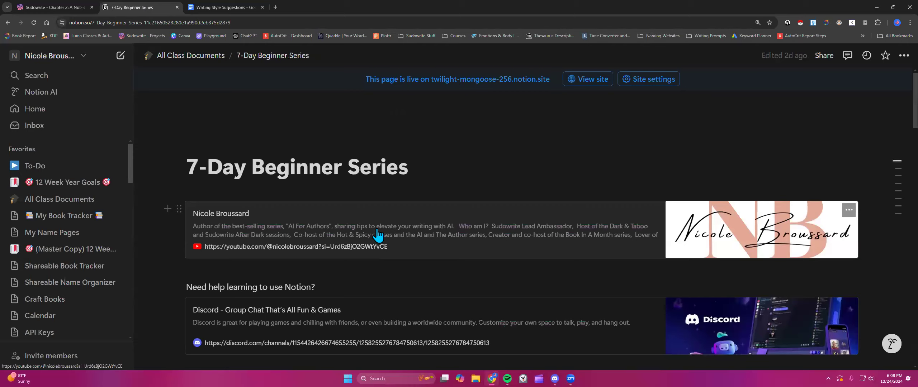
{"action": "scroll", "coordinate": [358, 233], "scroll_direction": "down", "scroll_amount": 5}
{"action": "scroll", "coordinate": [351, 230], "scroll_direction": "down", "scroll_amount": 15}
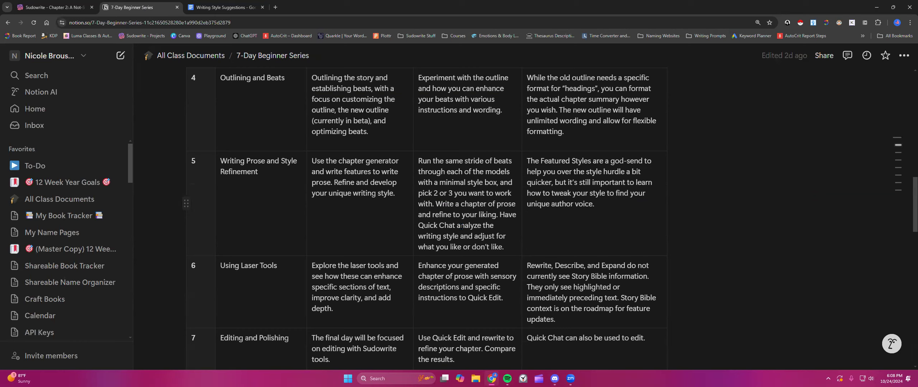
{"action": "scroll", "coordinate": [462, 227], "scroll_direction": "down", "scroll_amount": 1}
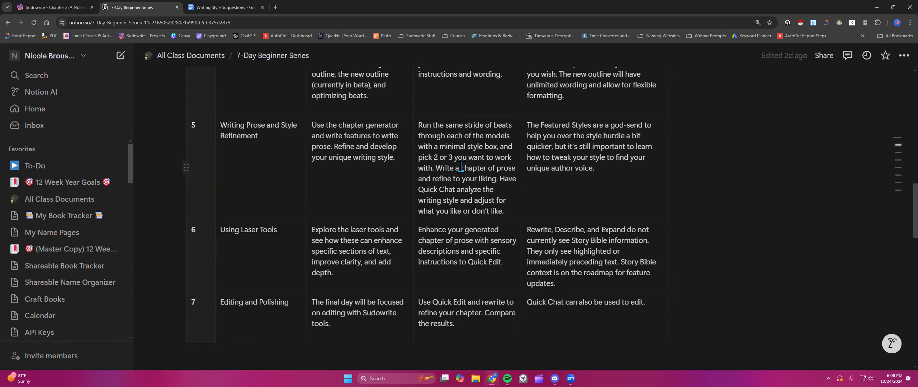
{"action": "scroll", "coordinate": [293, 197], "scroll_direction": "down", "scroll_amount": 2}
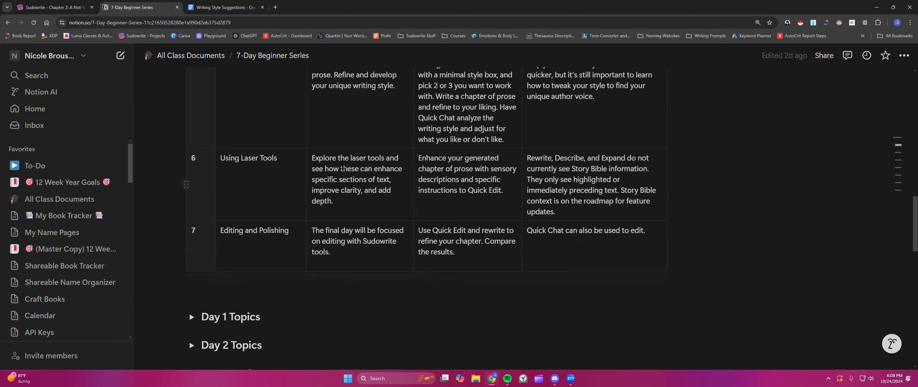